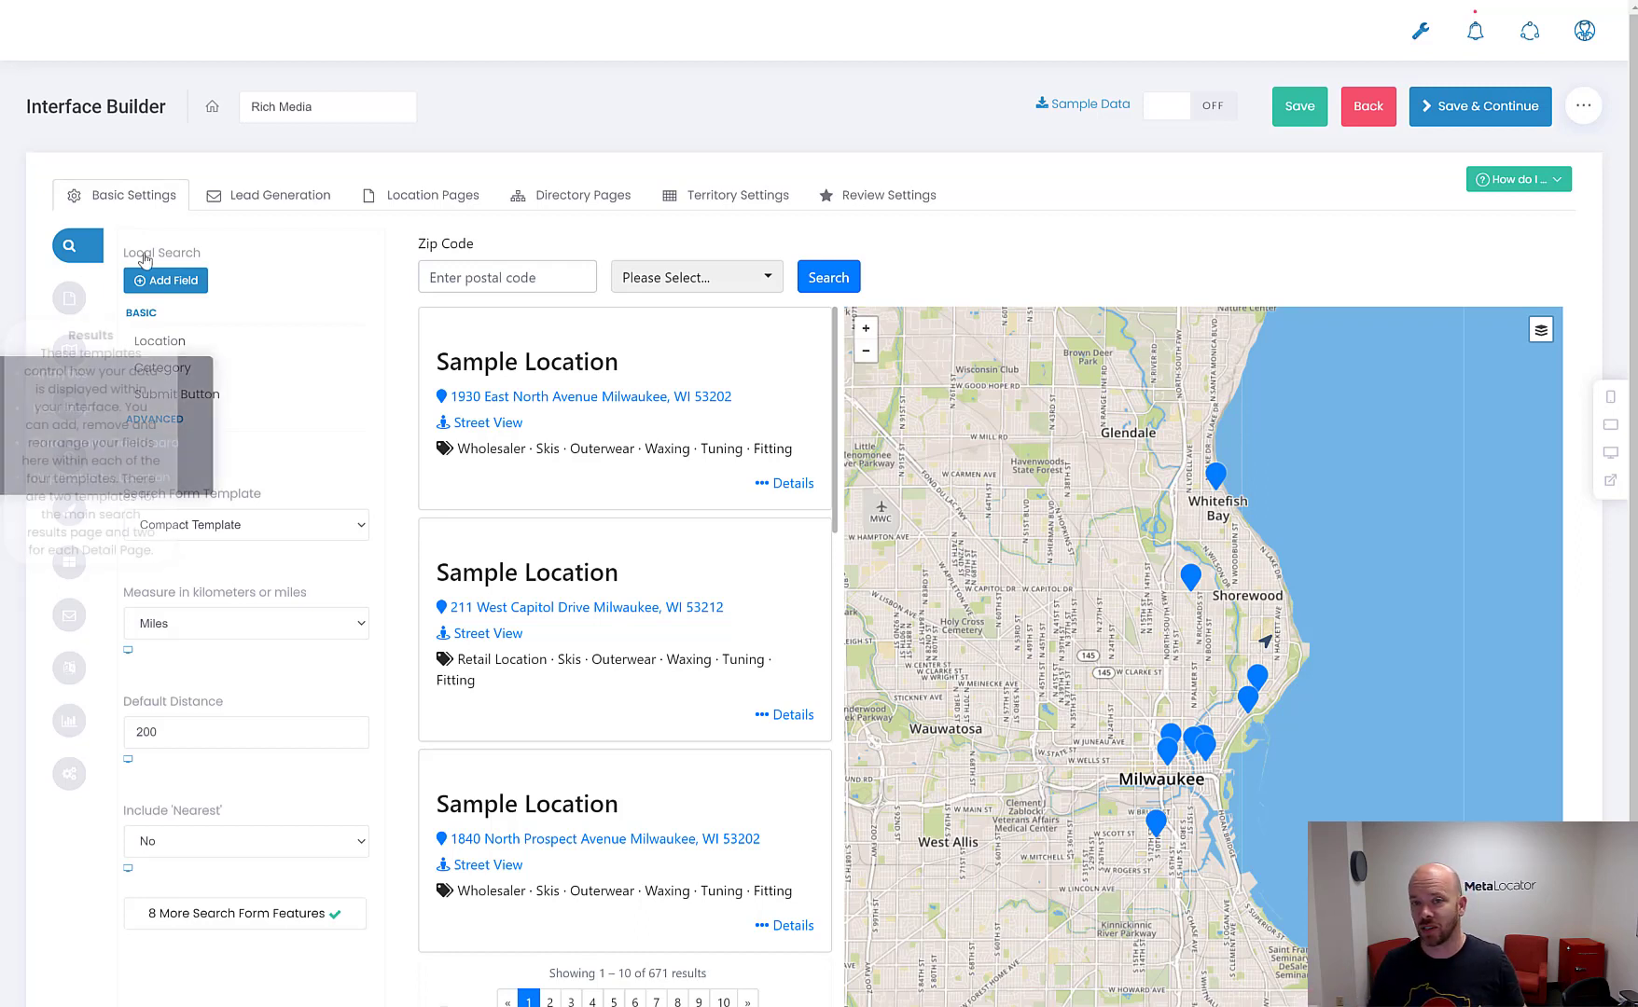
Open the location Categories page in a new browser tab and switch to it
mouse_move(69, 404)
right_click(56, 241)
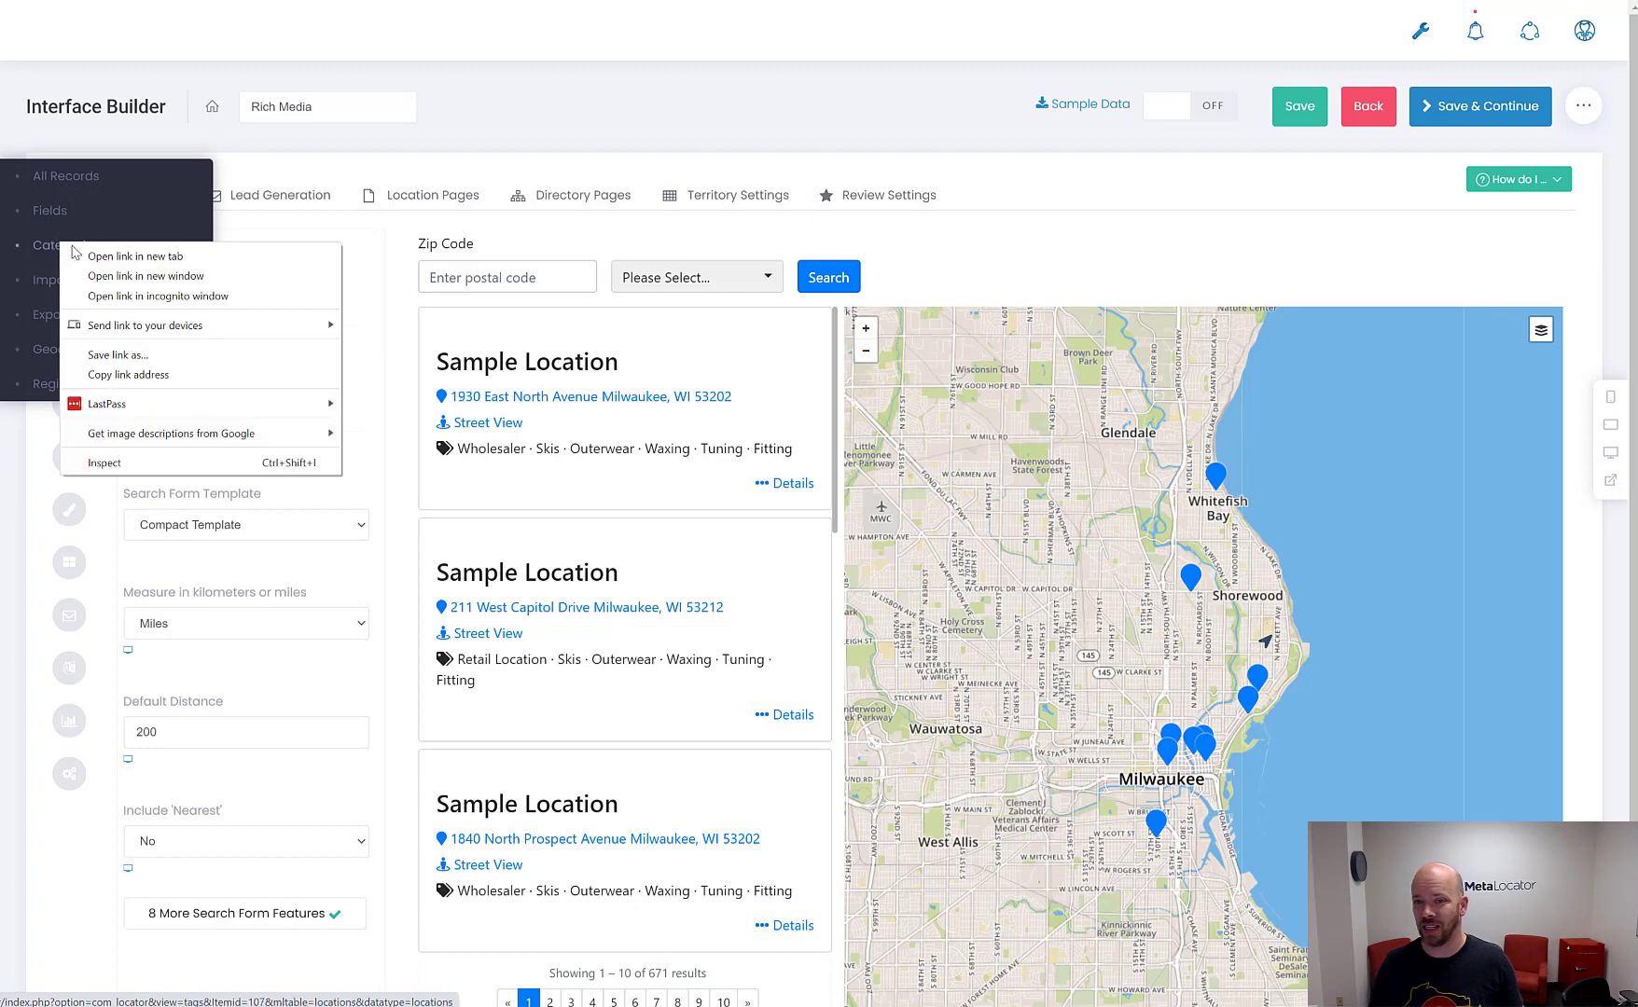
click(77, 249)
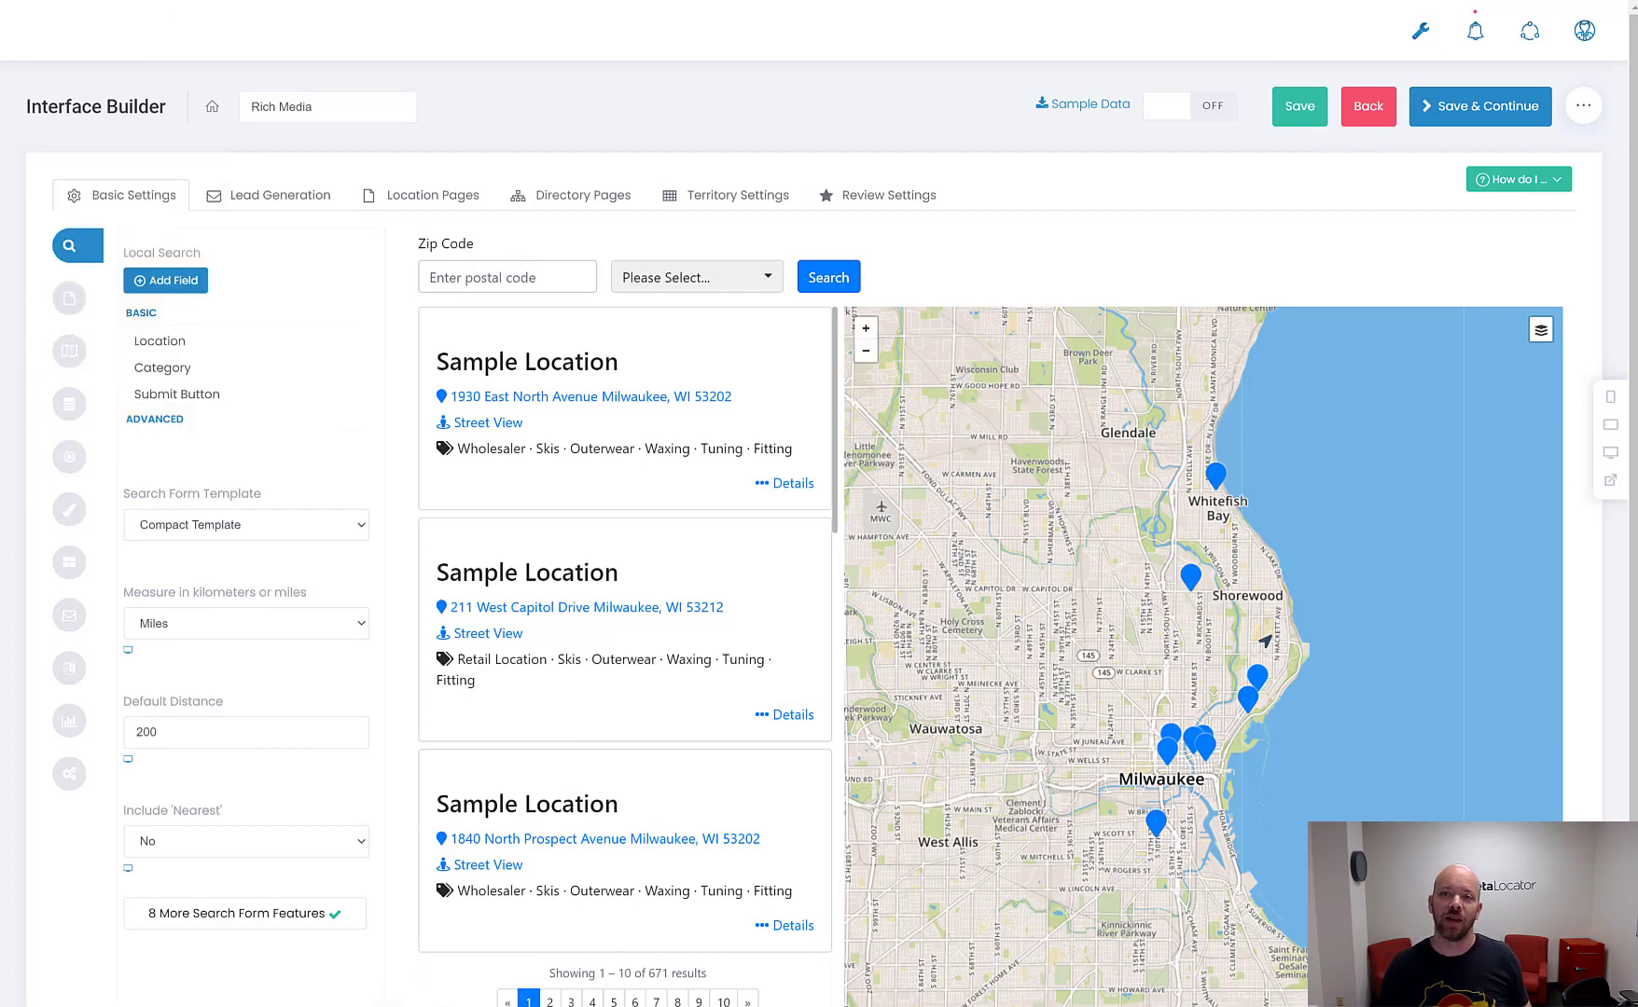
click(145, 5)
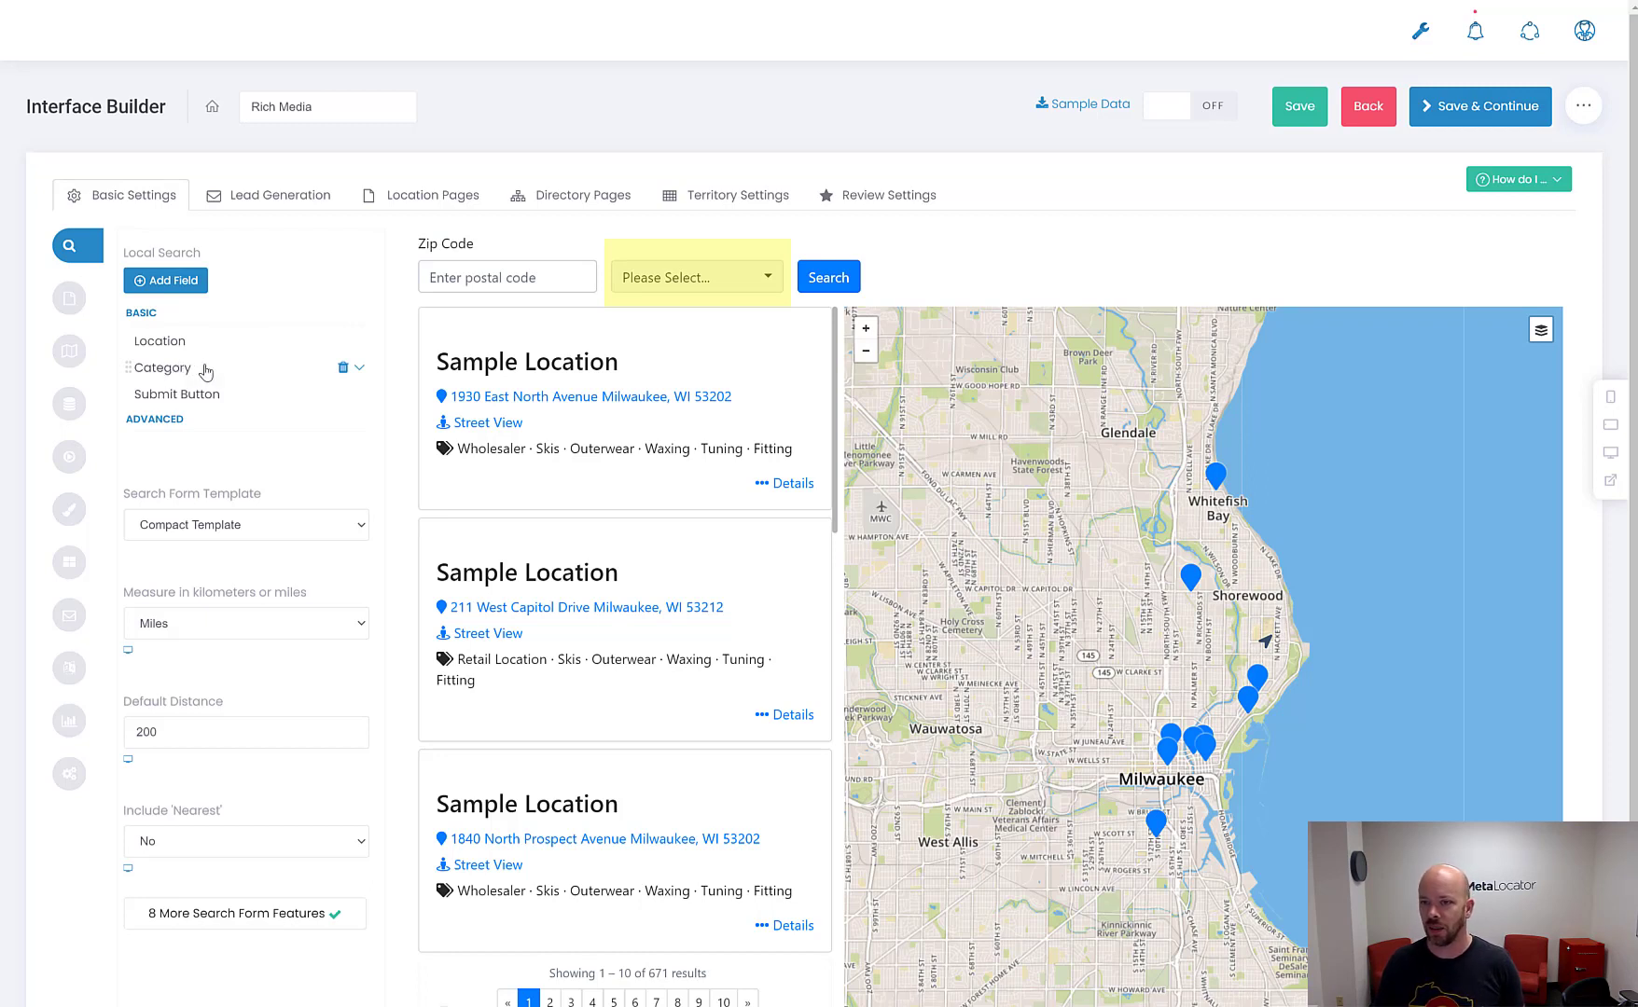
Preview the category dropdown, and set the Category search field's Display Type to Checkboxes
click(727, 279)
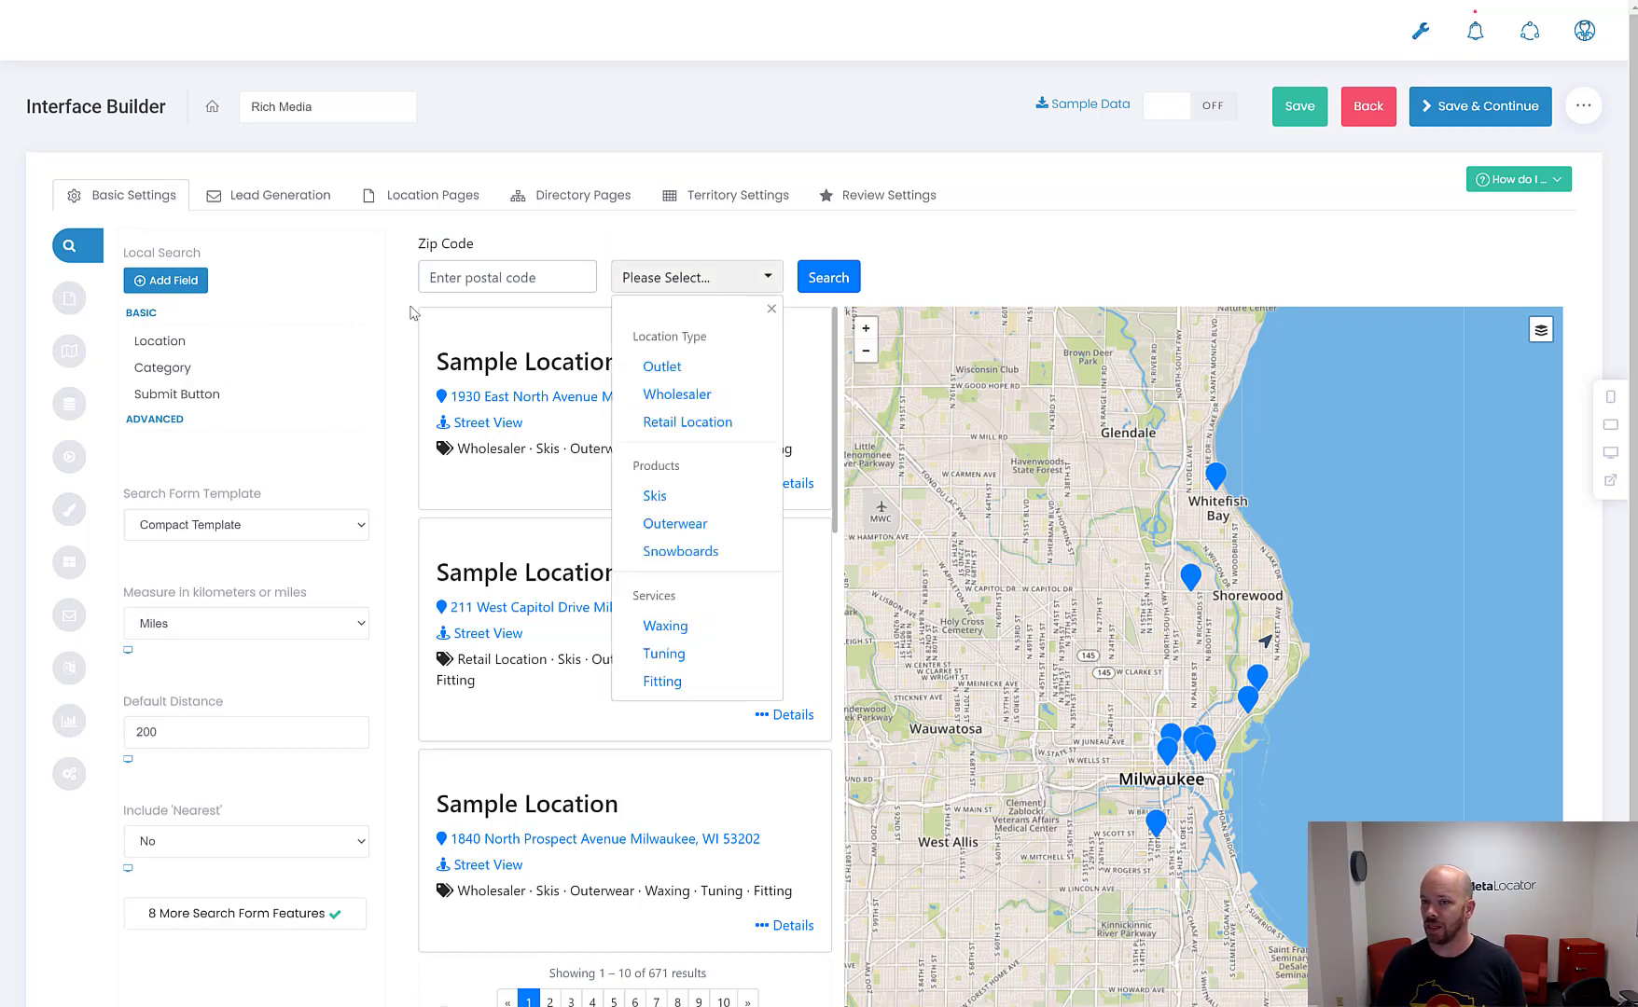
click(264, 366)
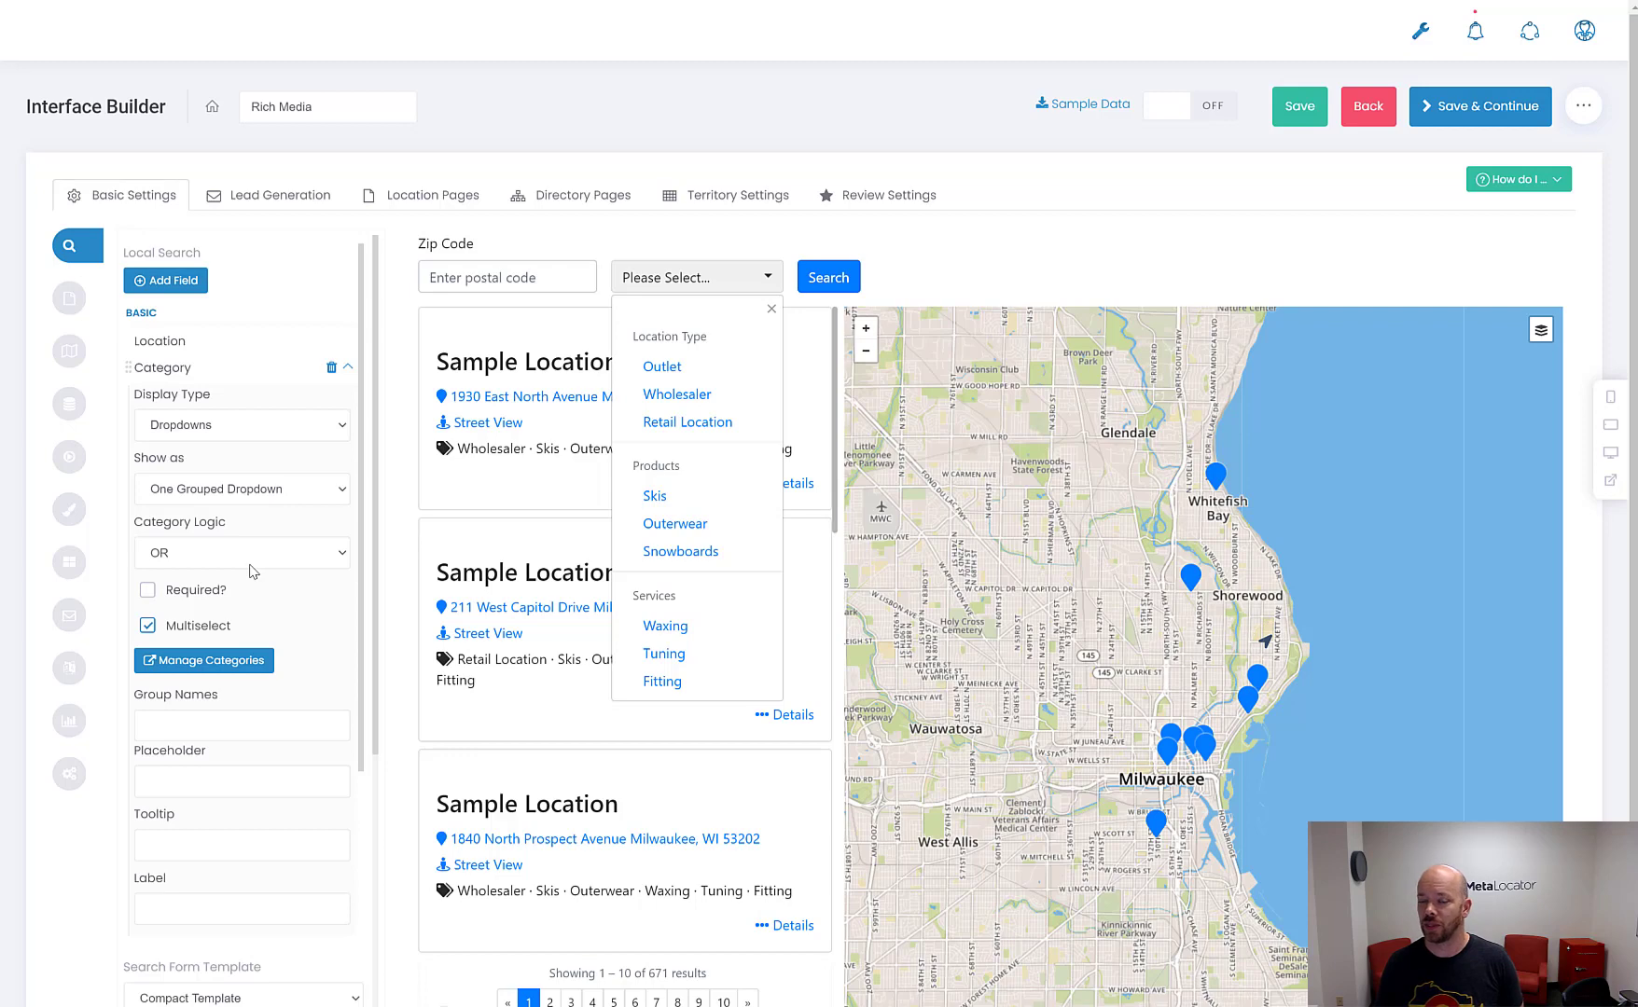
click(228, 427)
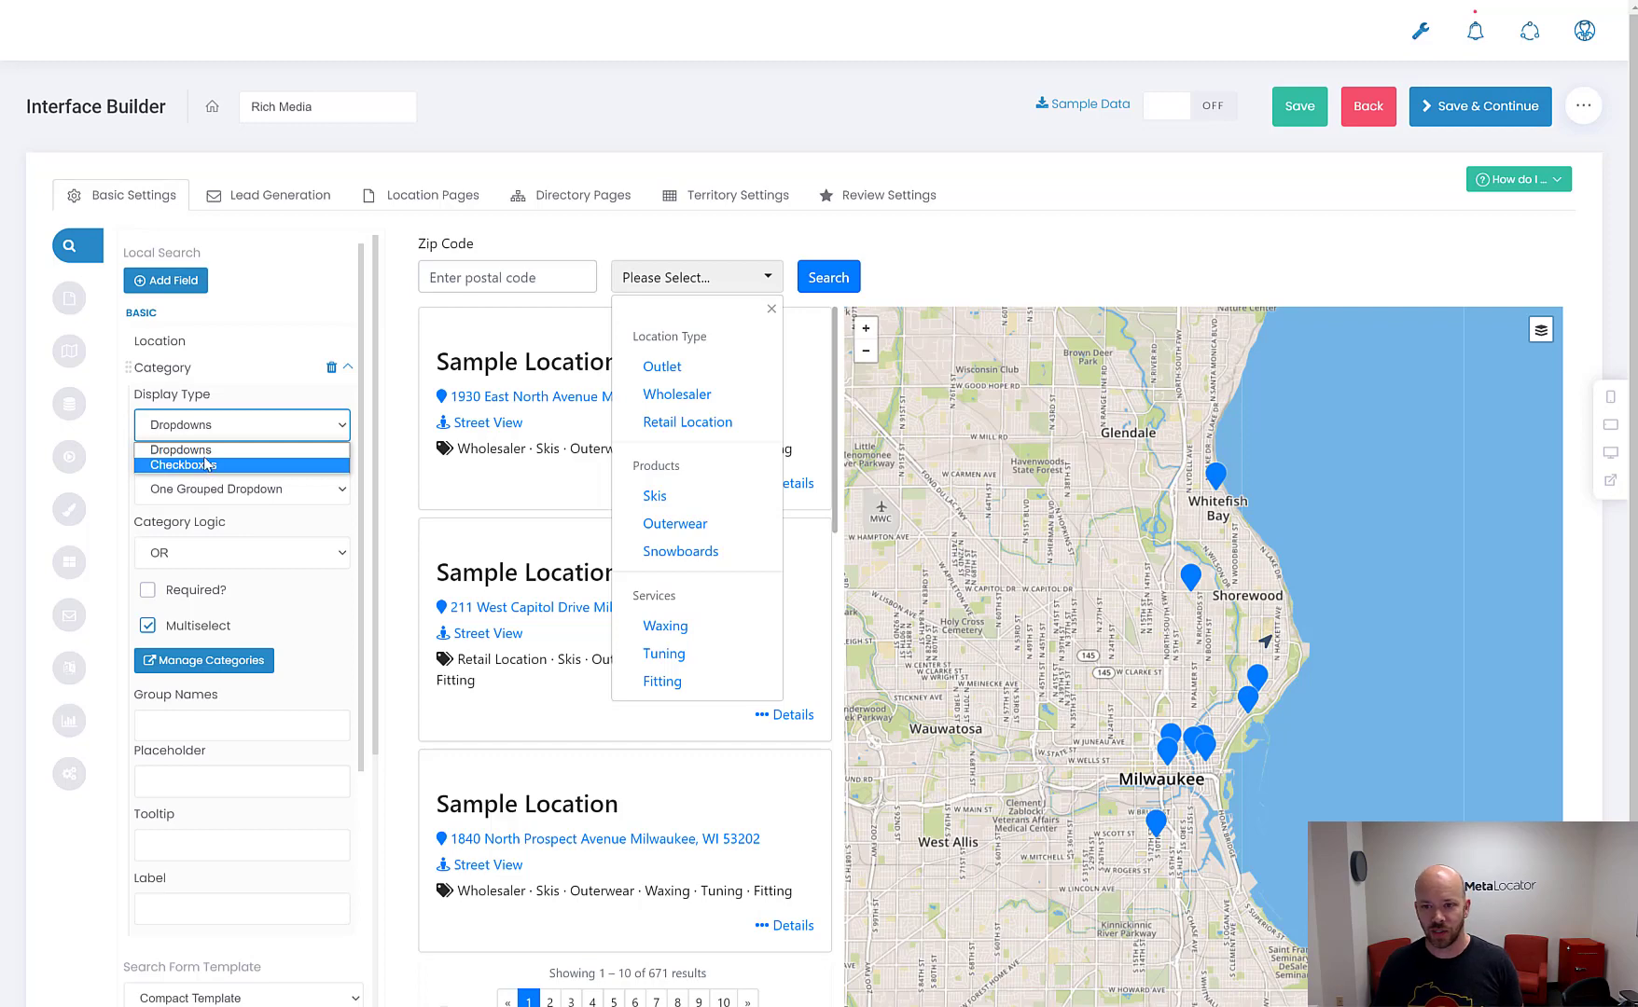
click(221, 463)
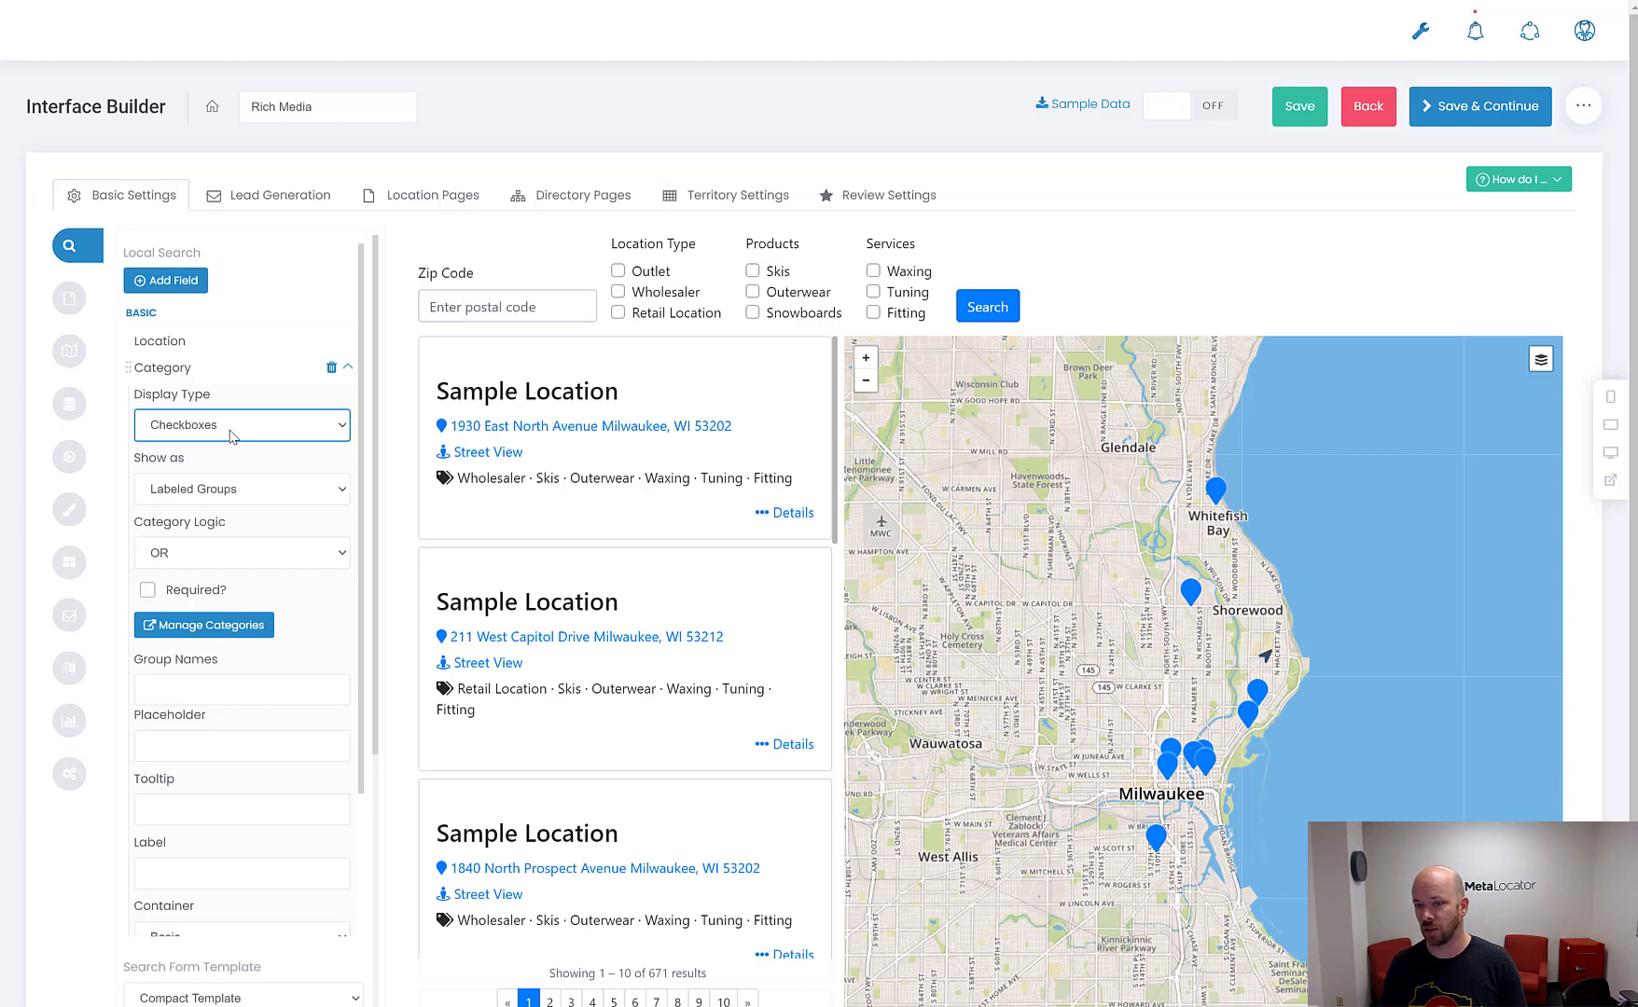
click(219, 484)
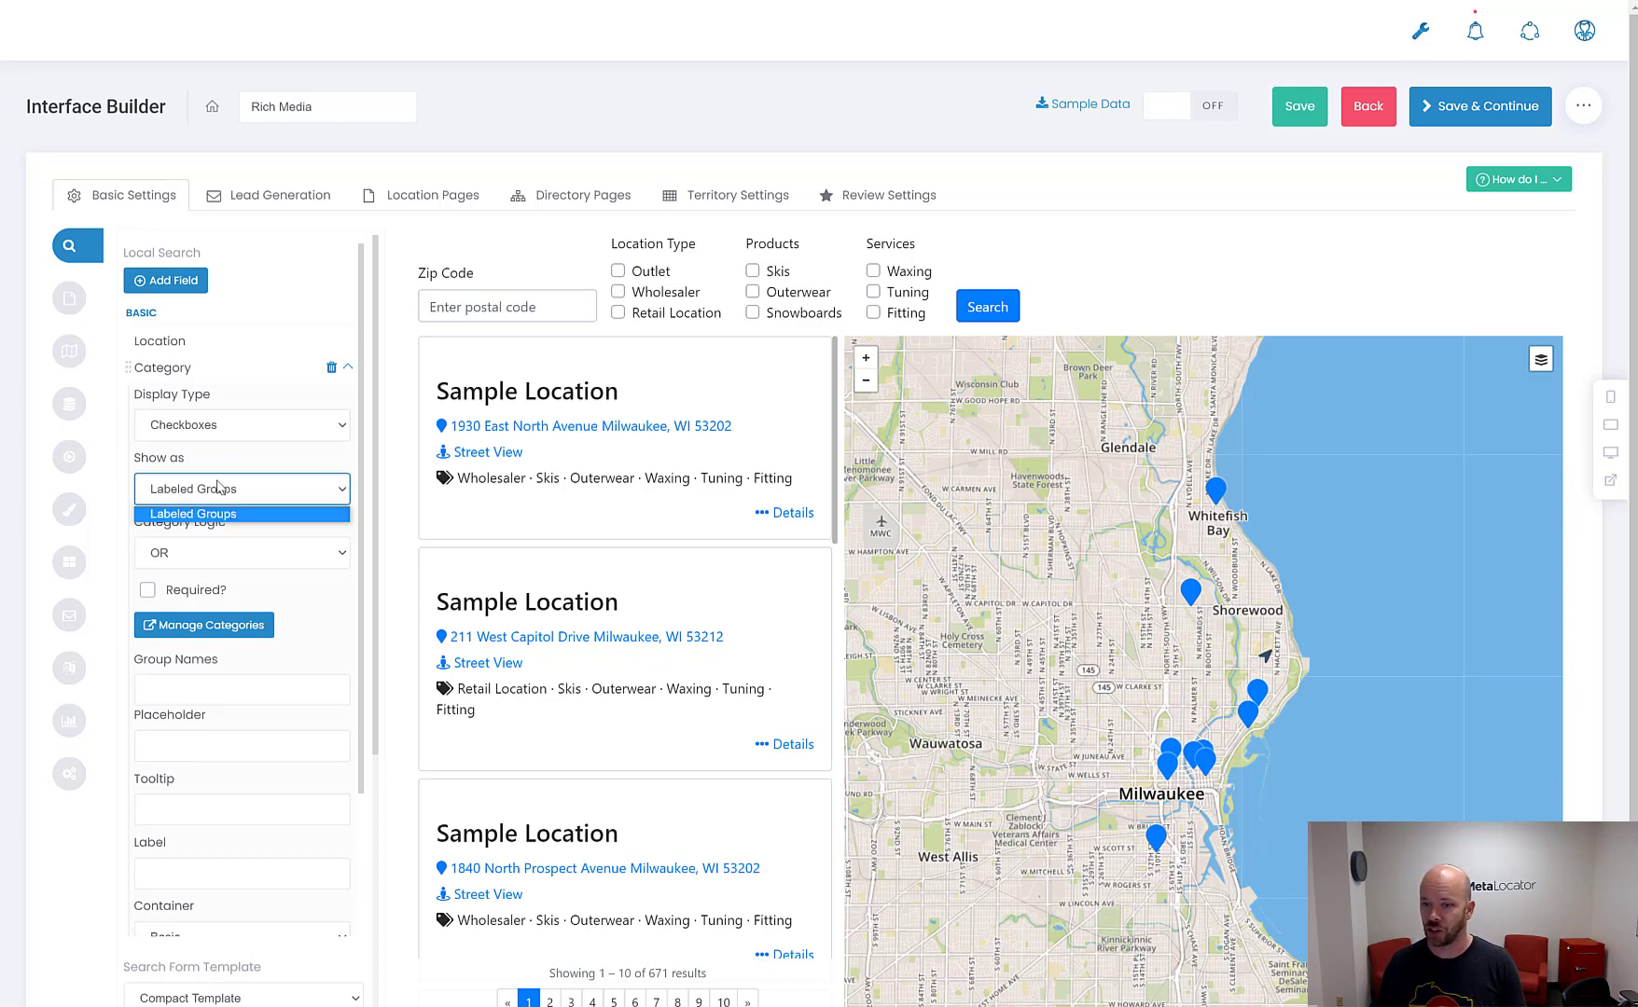
click(219, 484)
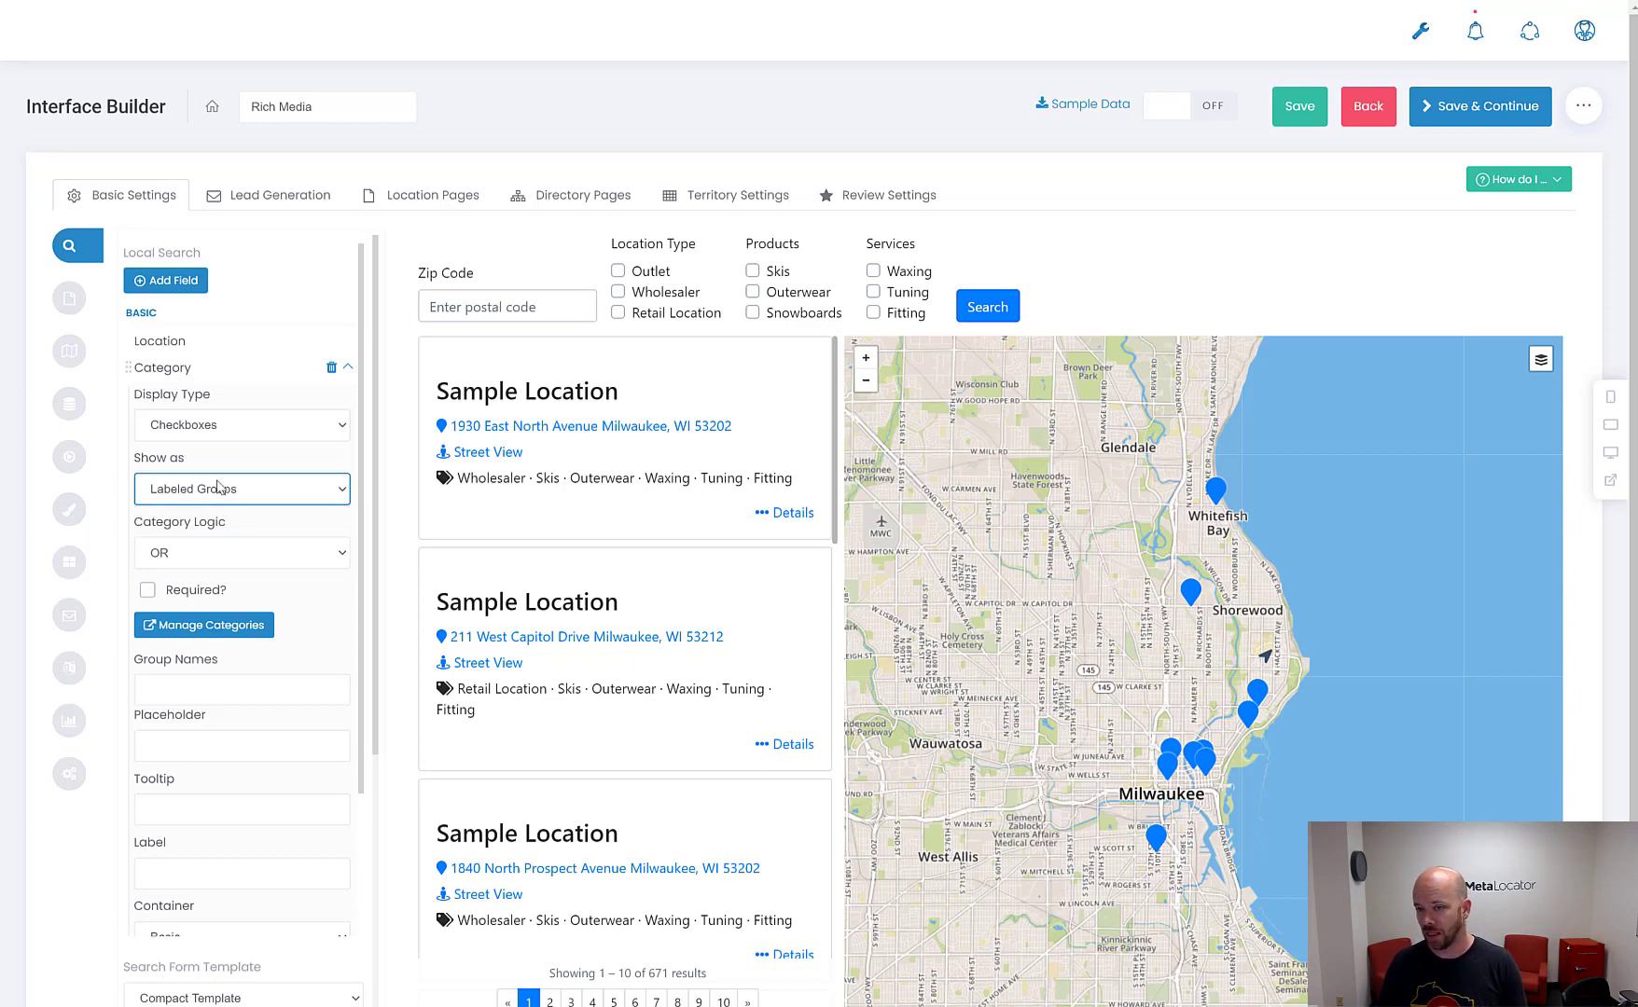
Set the Category field's Display Type to Dropdowns, shown as One Dropdown, and expand the category list in the preview
click(244, 434)
click(239, 454)
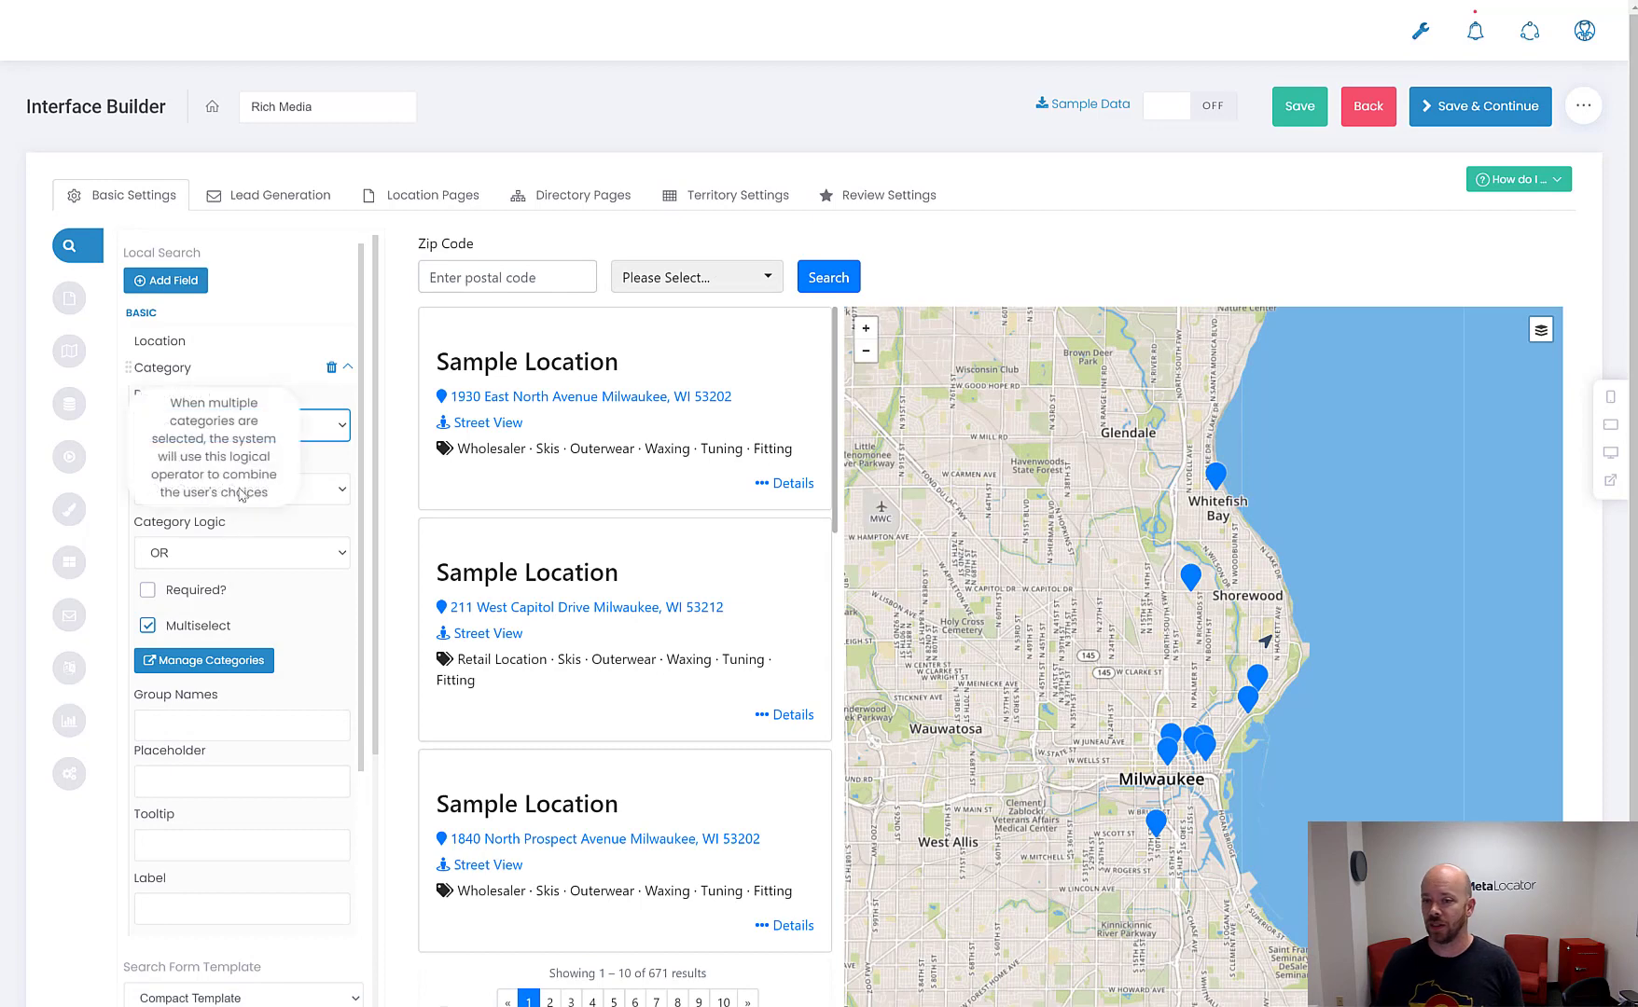
click(247, 491)
click(245, 512)
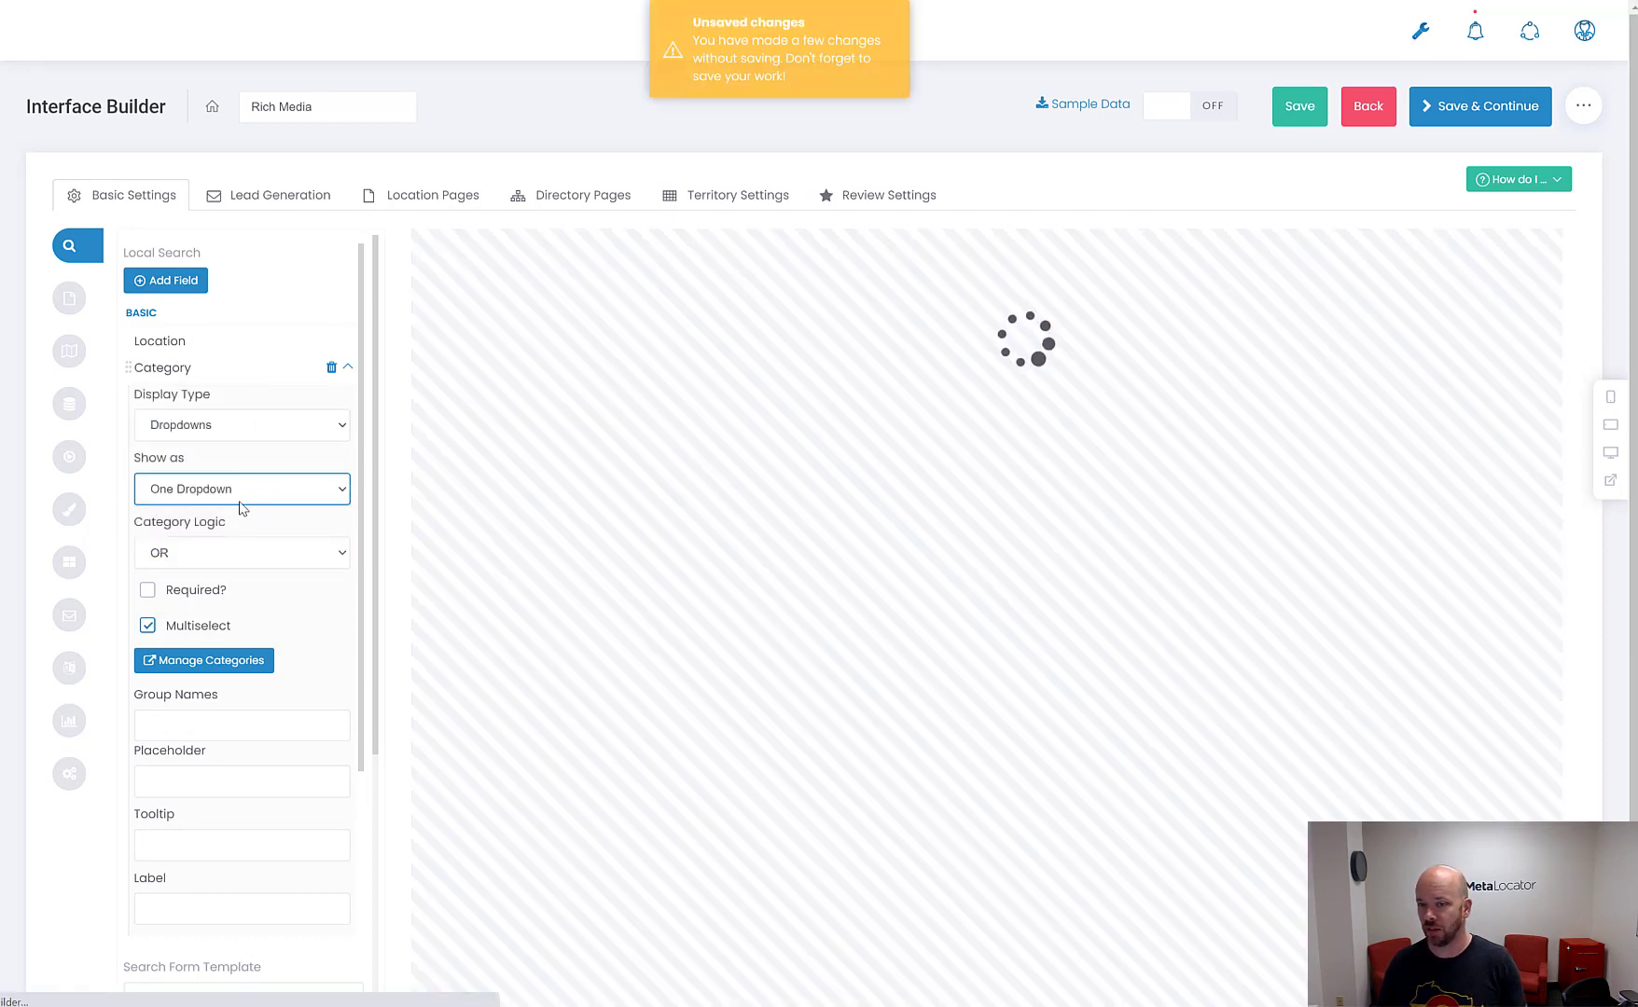
click(700, 278)
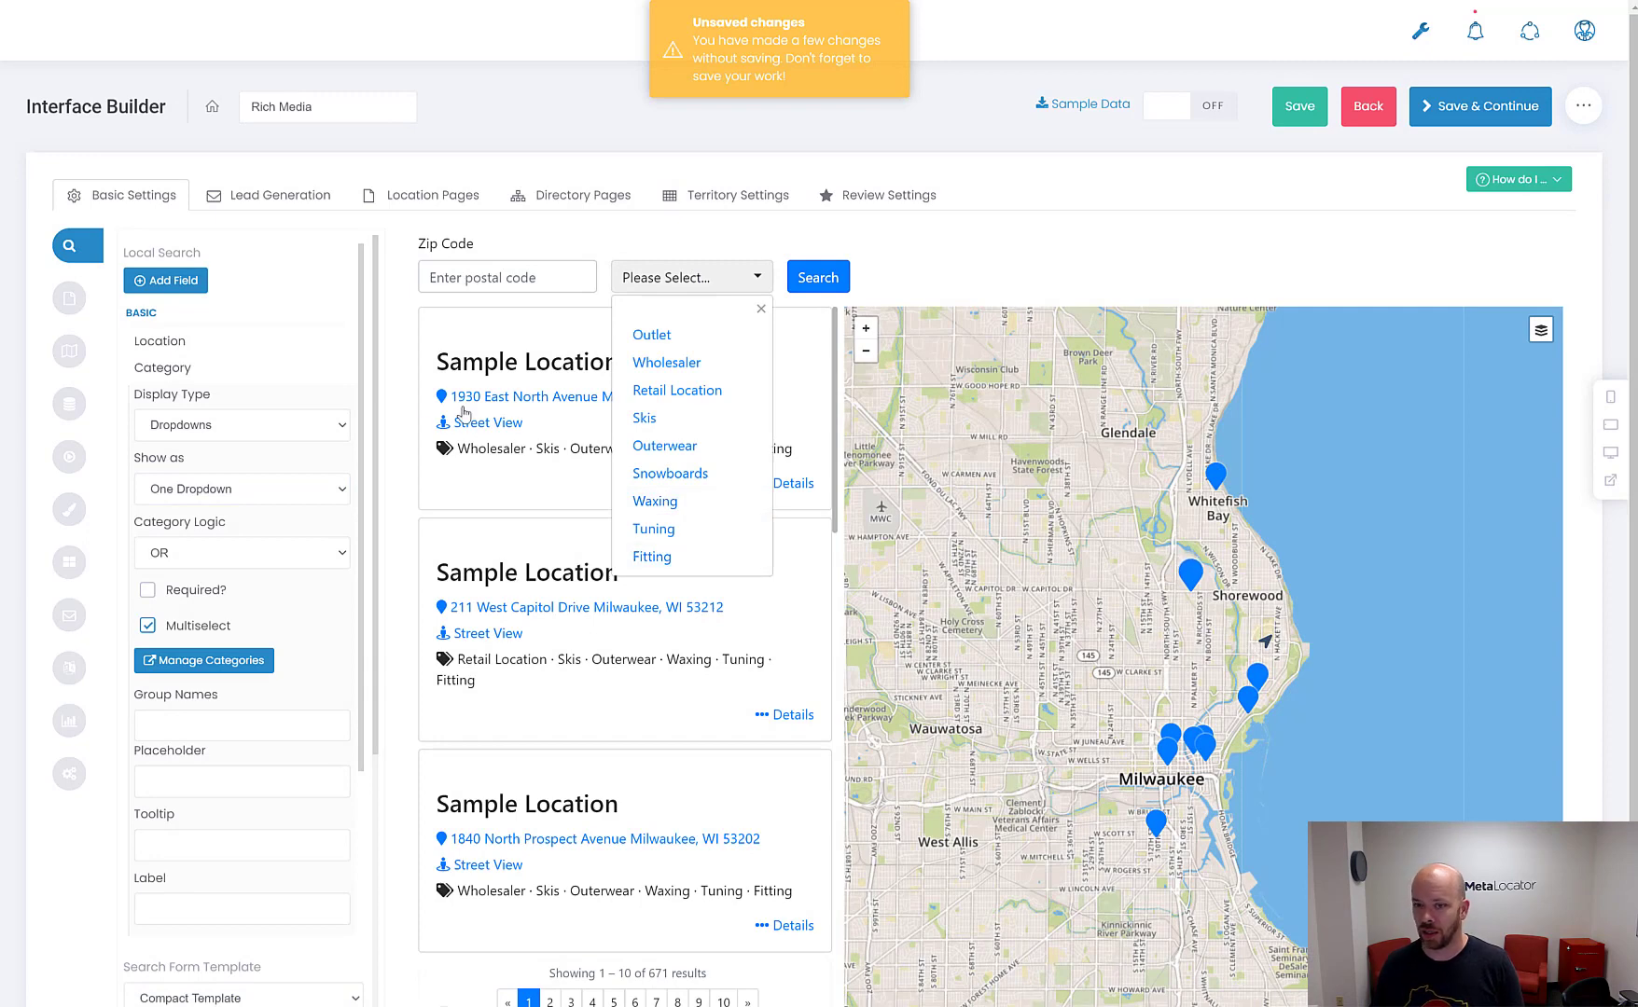
Show the Category field as One Grouped Dropdown and examine its group headings in the preview
click(248, 487)
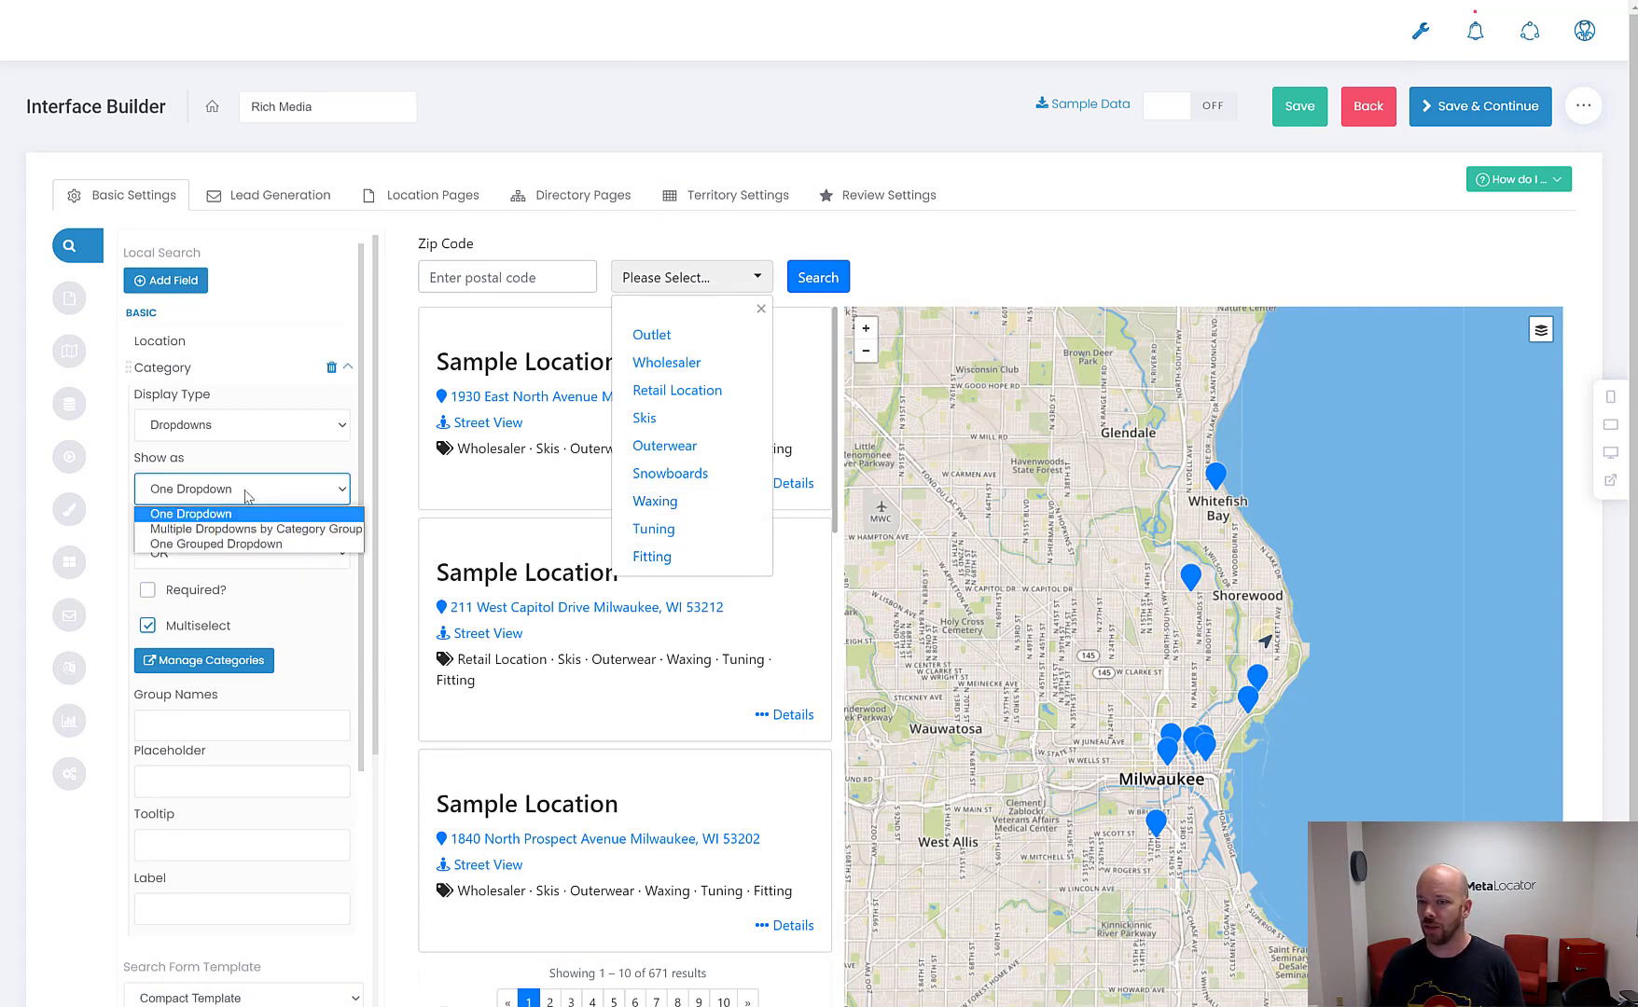
click(240, 545)
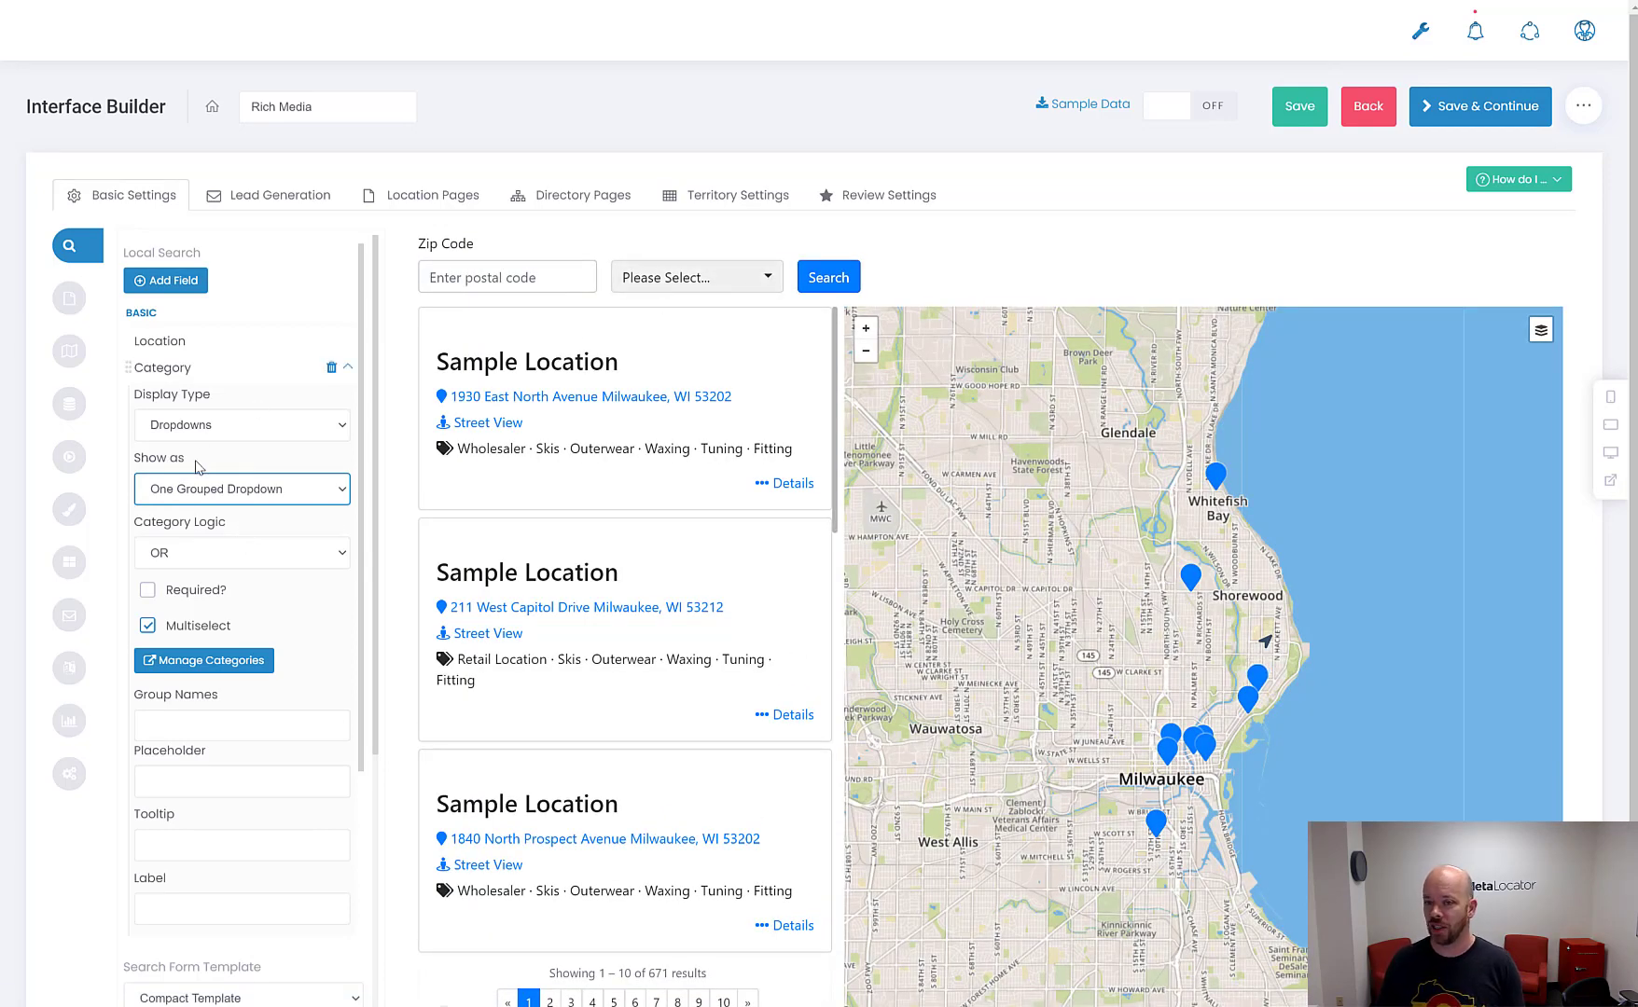
click(669, 285)
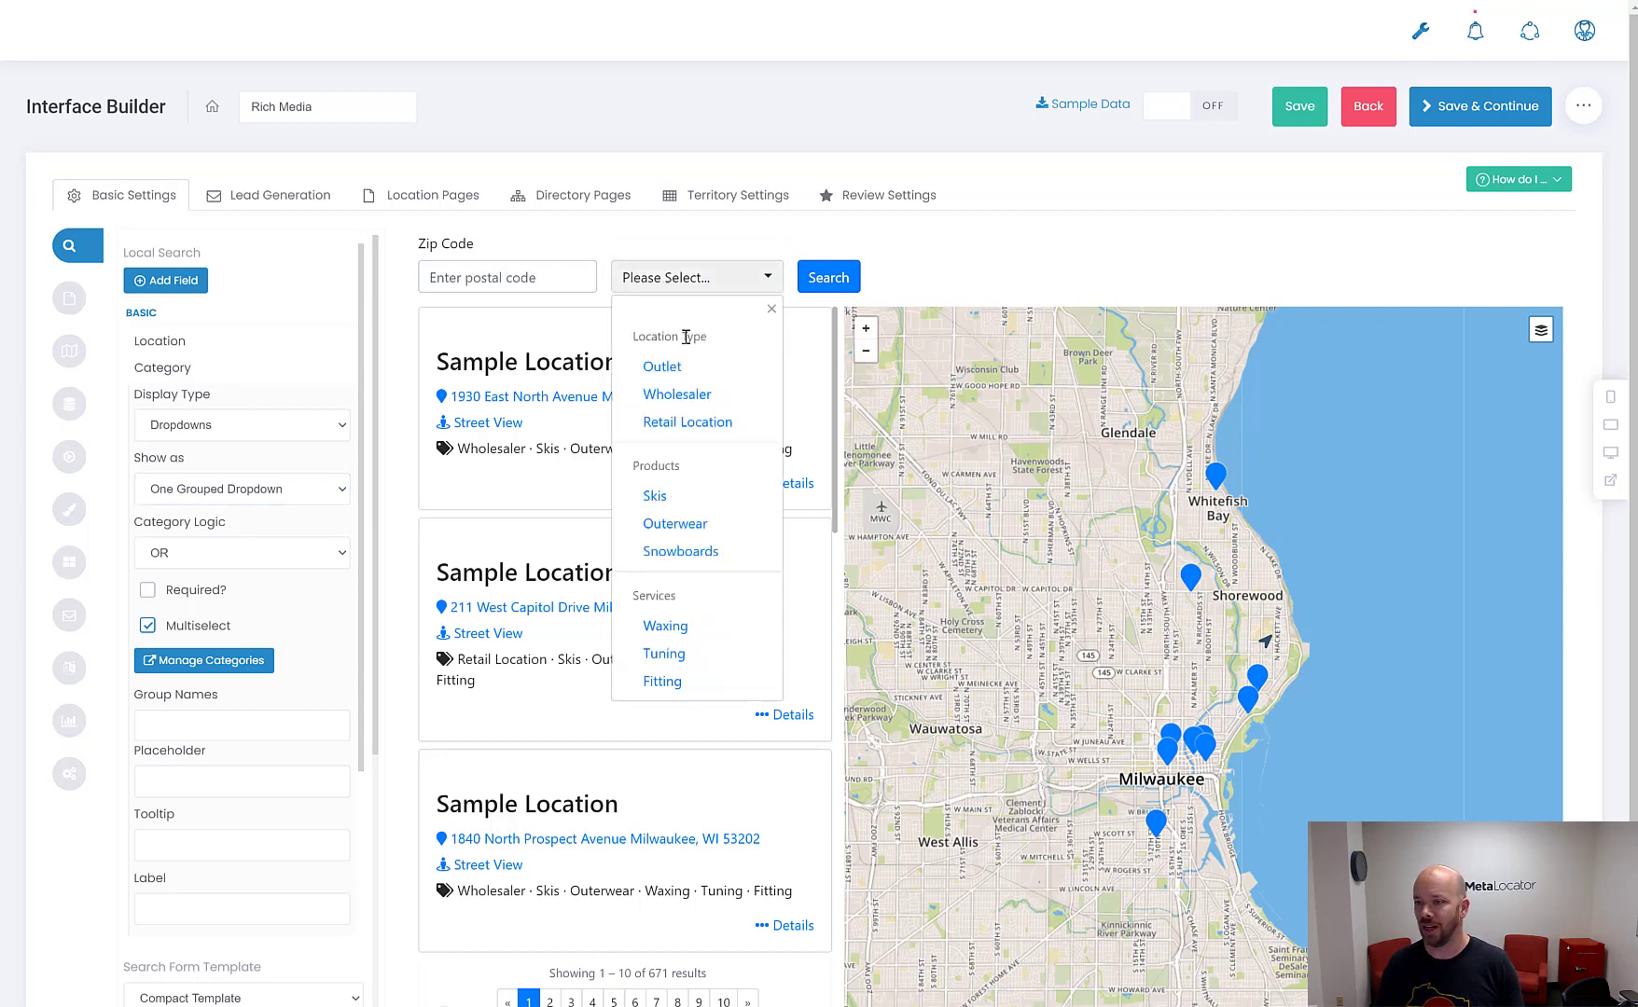
drag(711, 337, 638, 337)
click(638, 334)
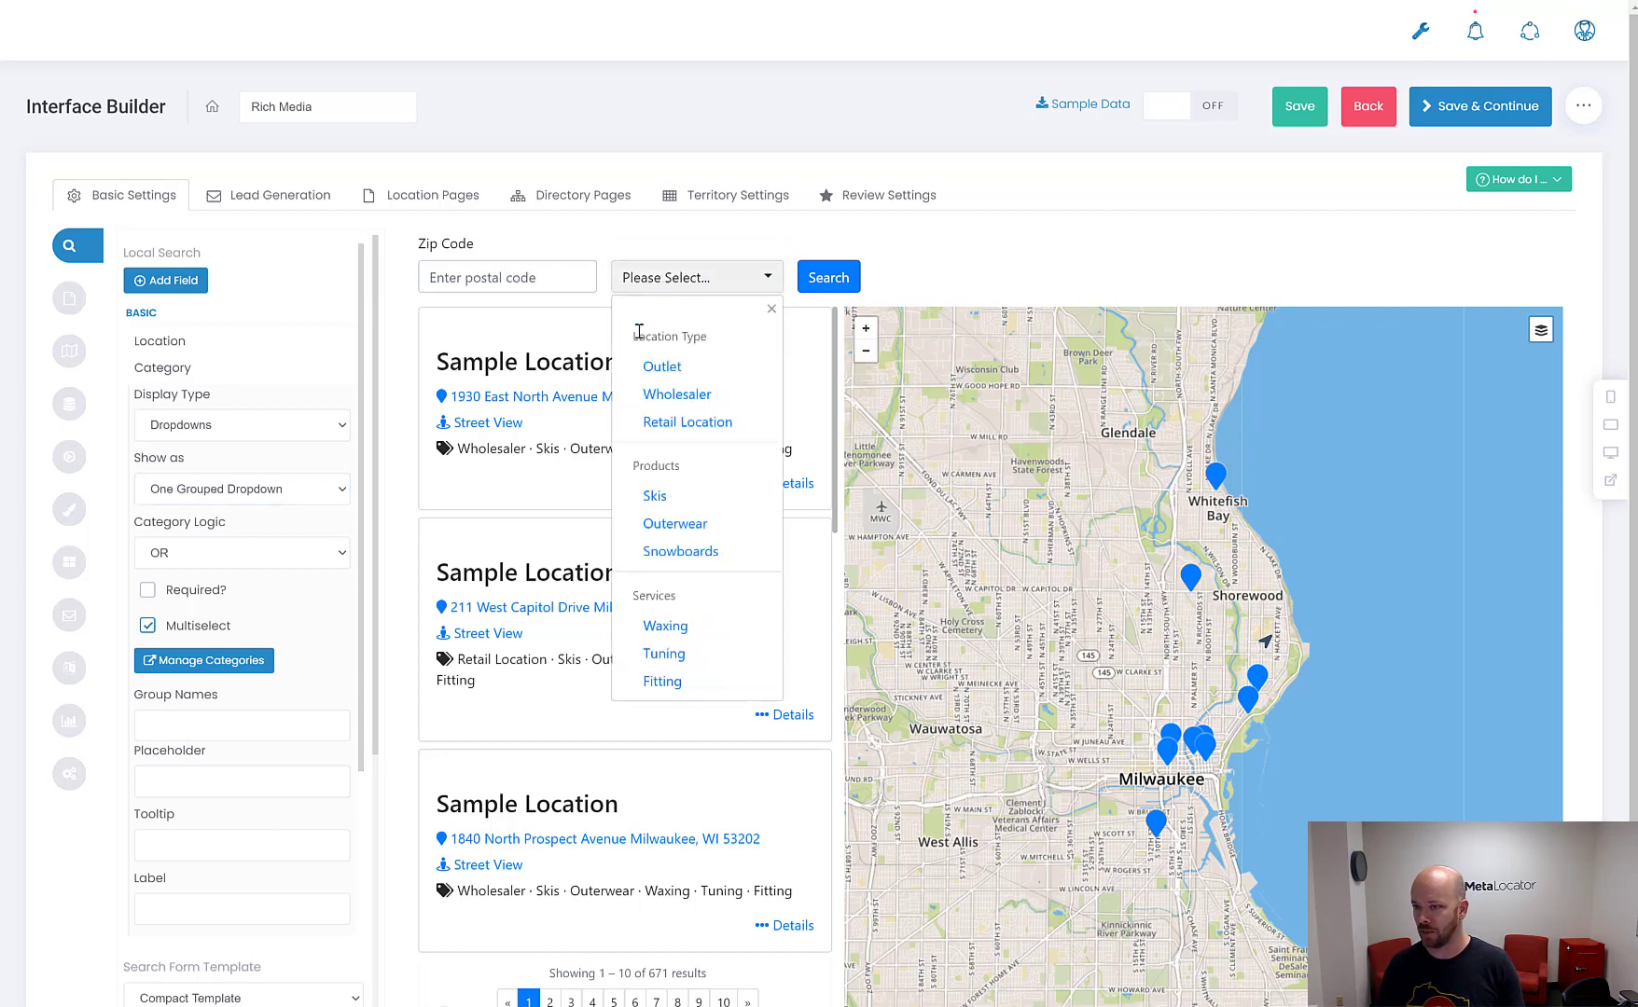
drag(703, 474, 623, 459)
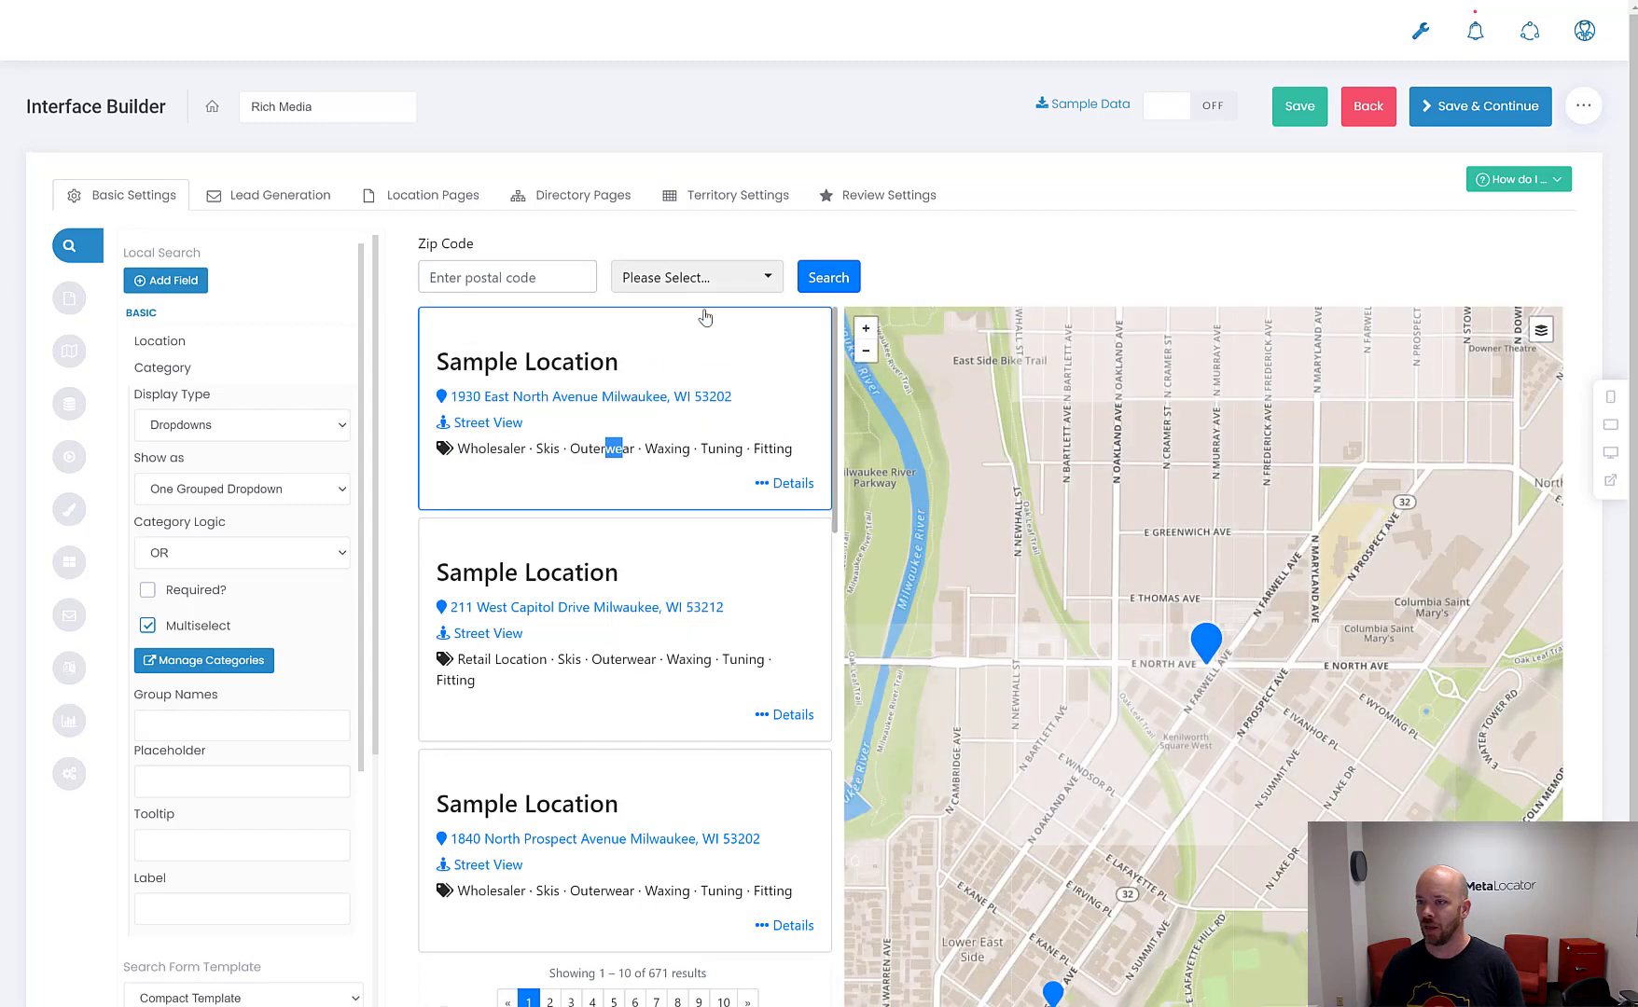
click(695, 277)
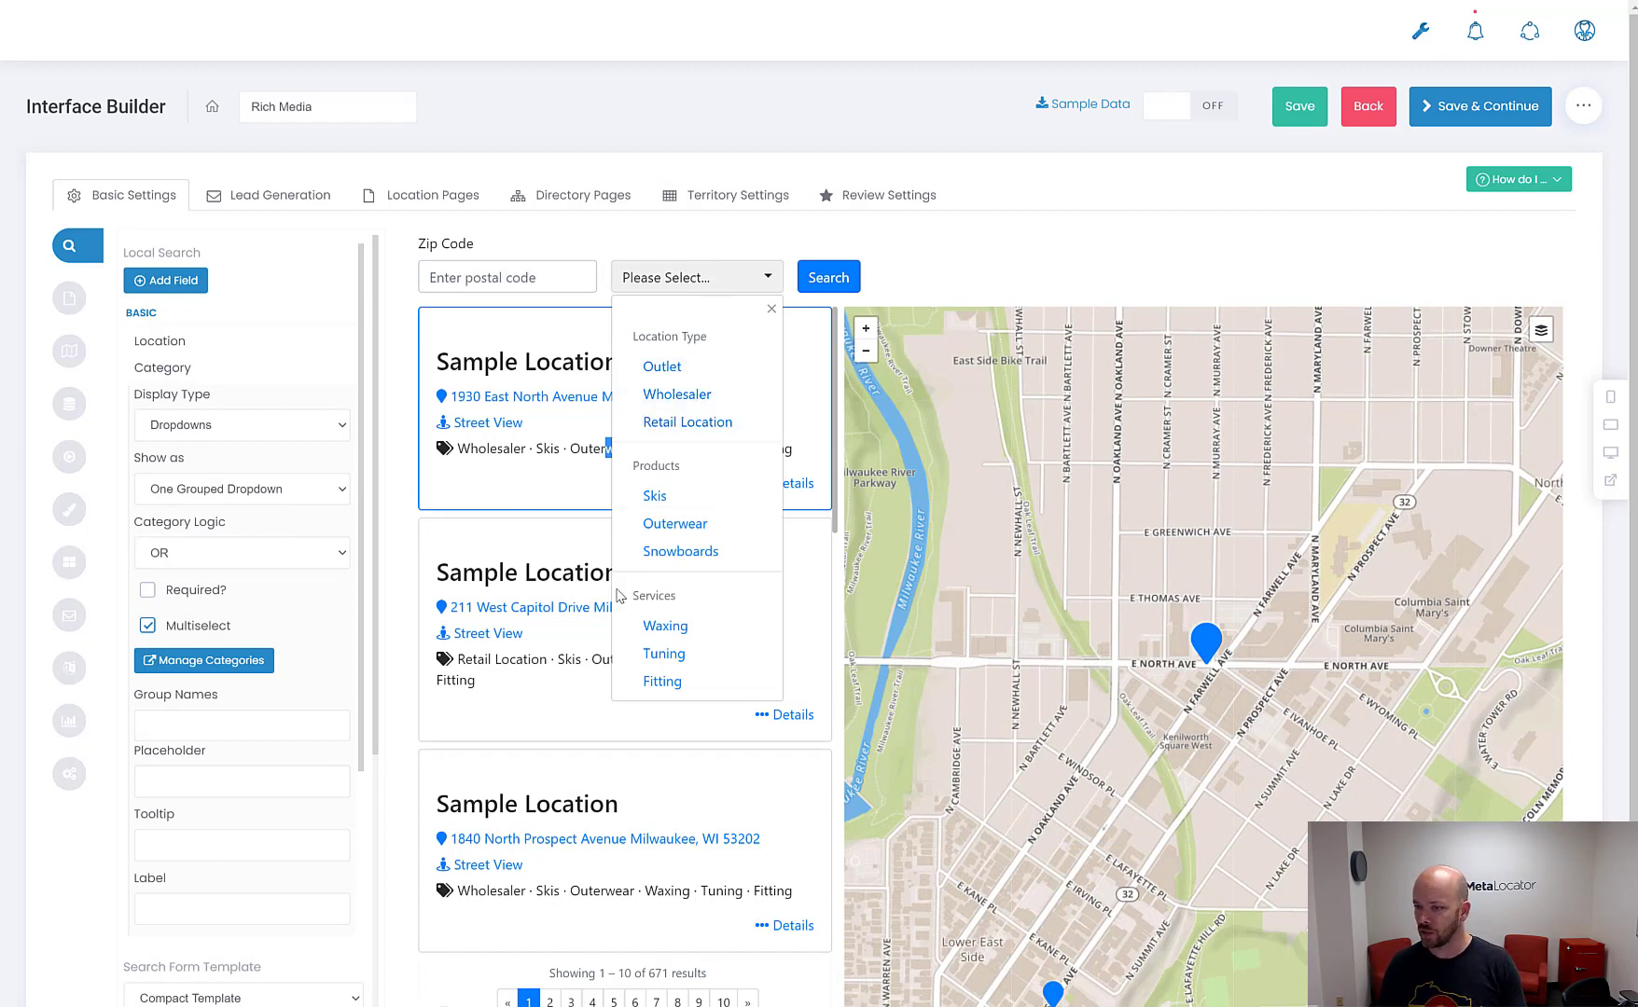
Show the Category field as Multiple Dropdowns by Category Group and check the Location Type, Products and Services lists in the preview
click(266, 492)
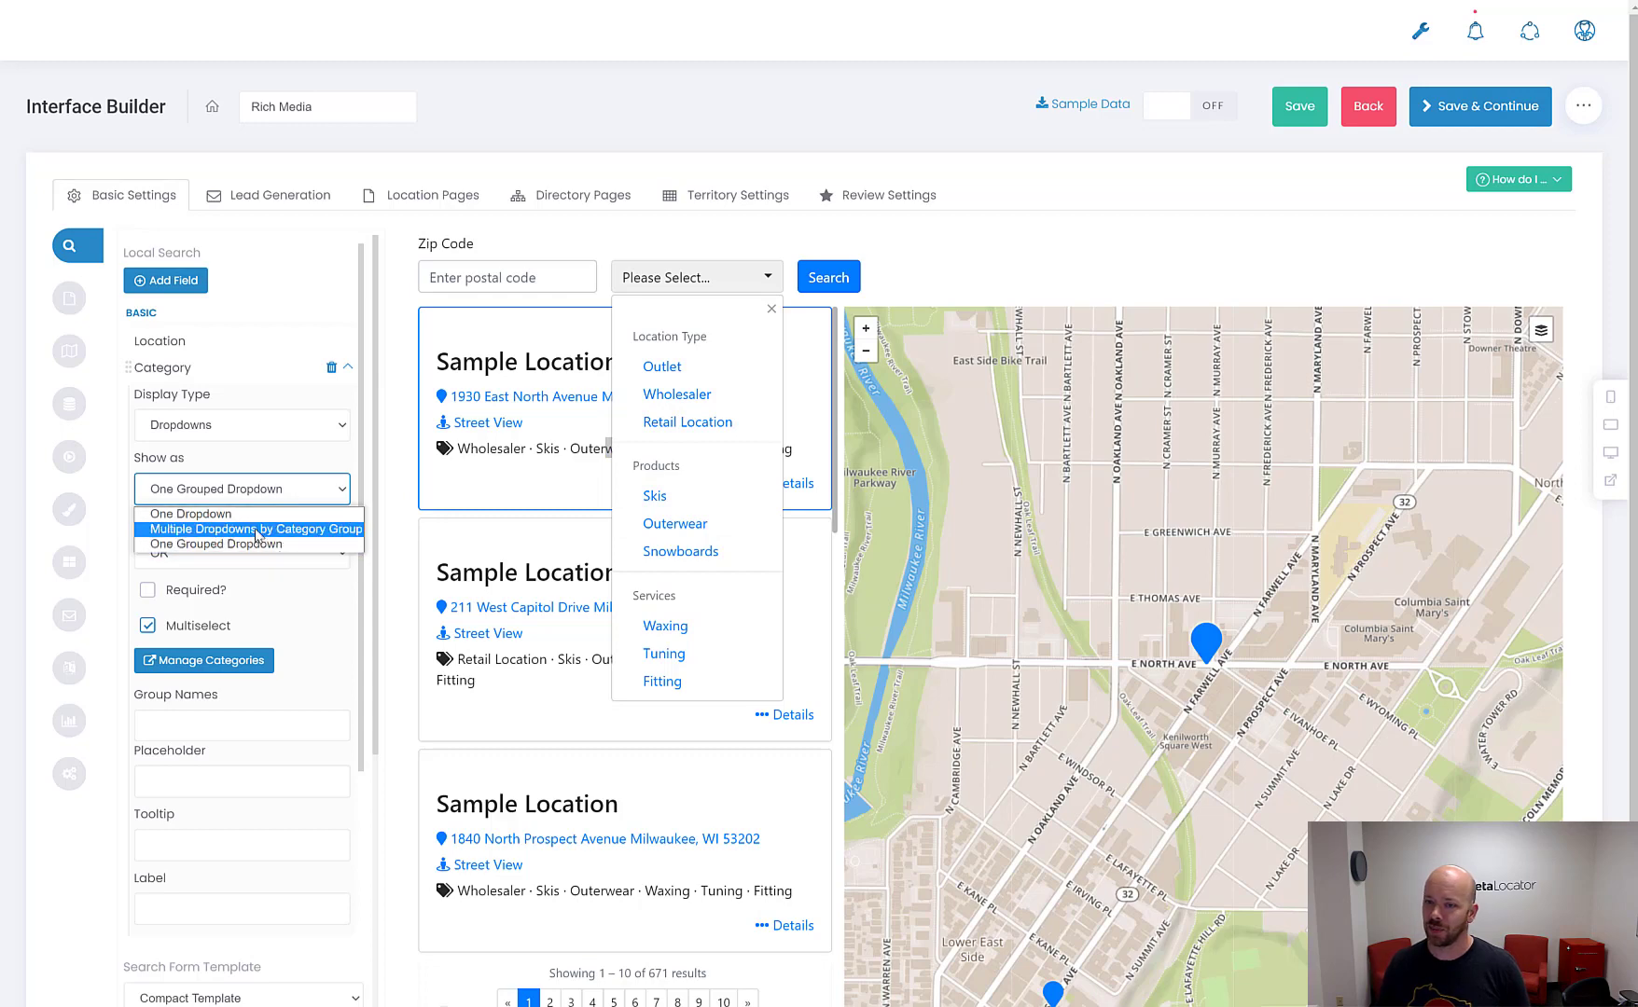
click(259, 530)
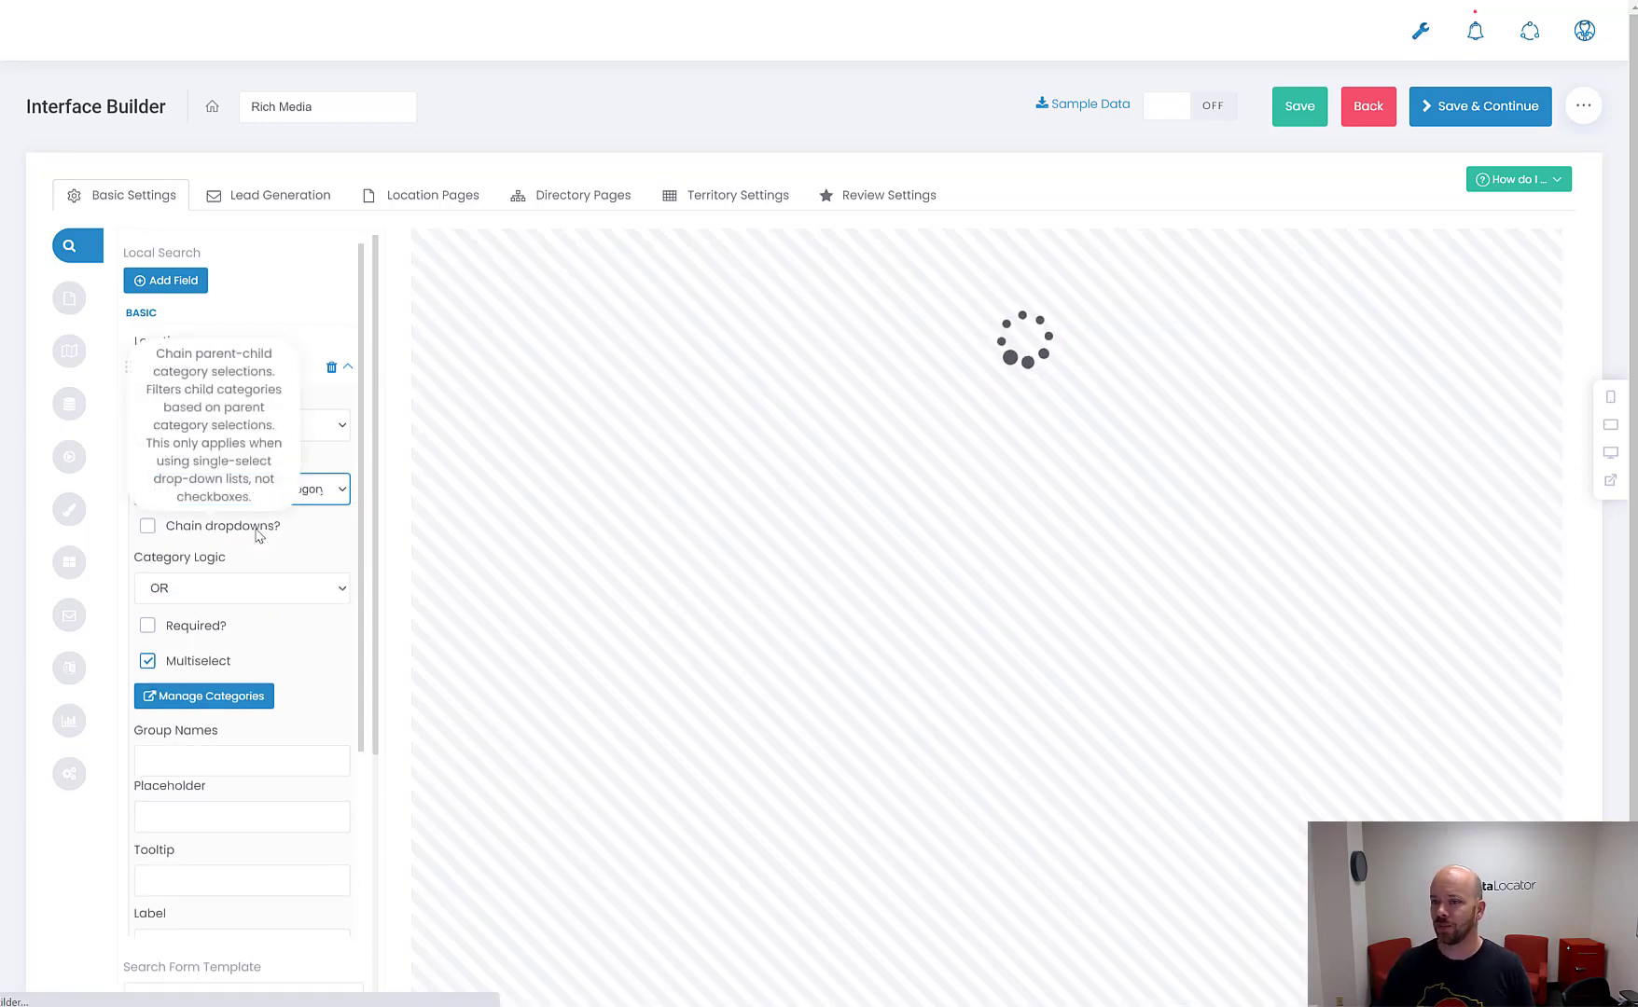
click(672, 283)
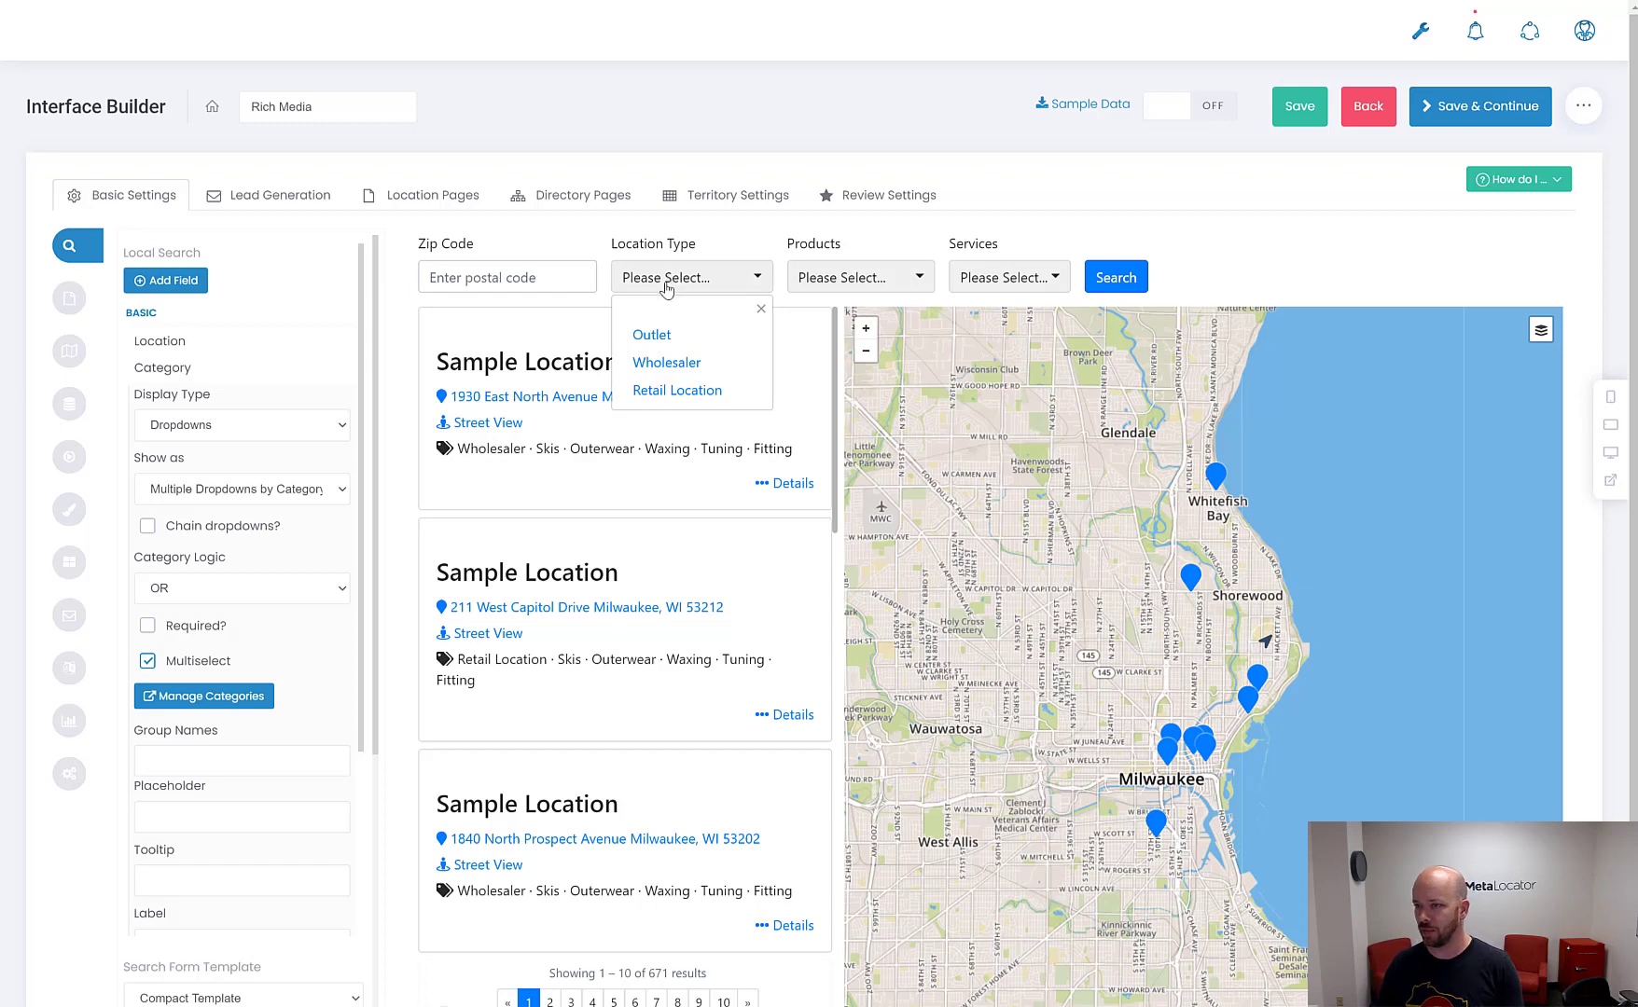
click(722, 255)
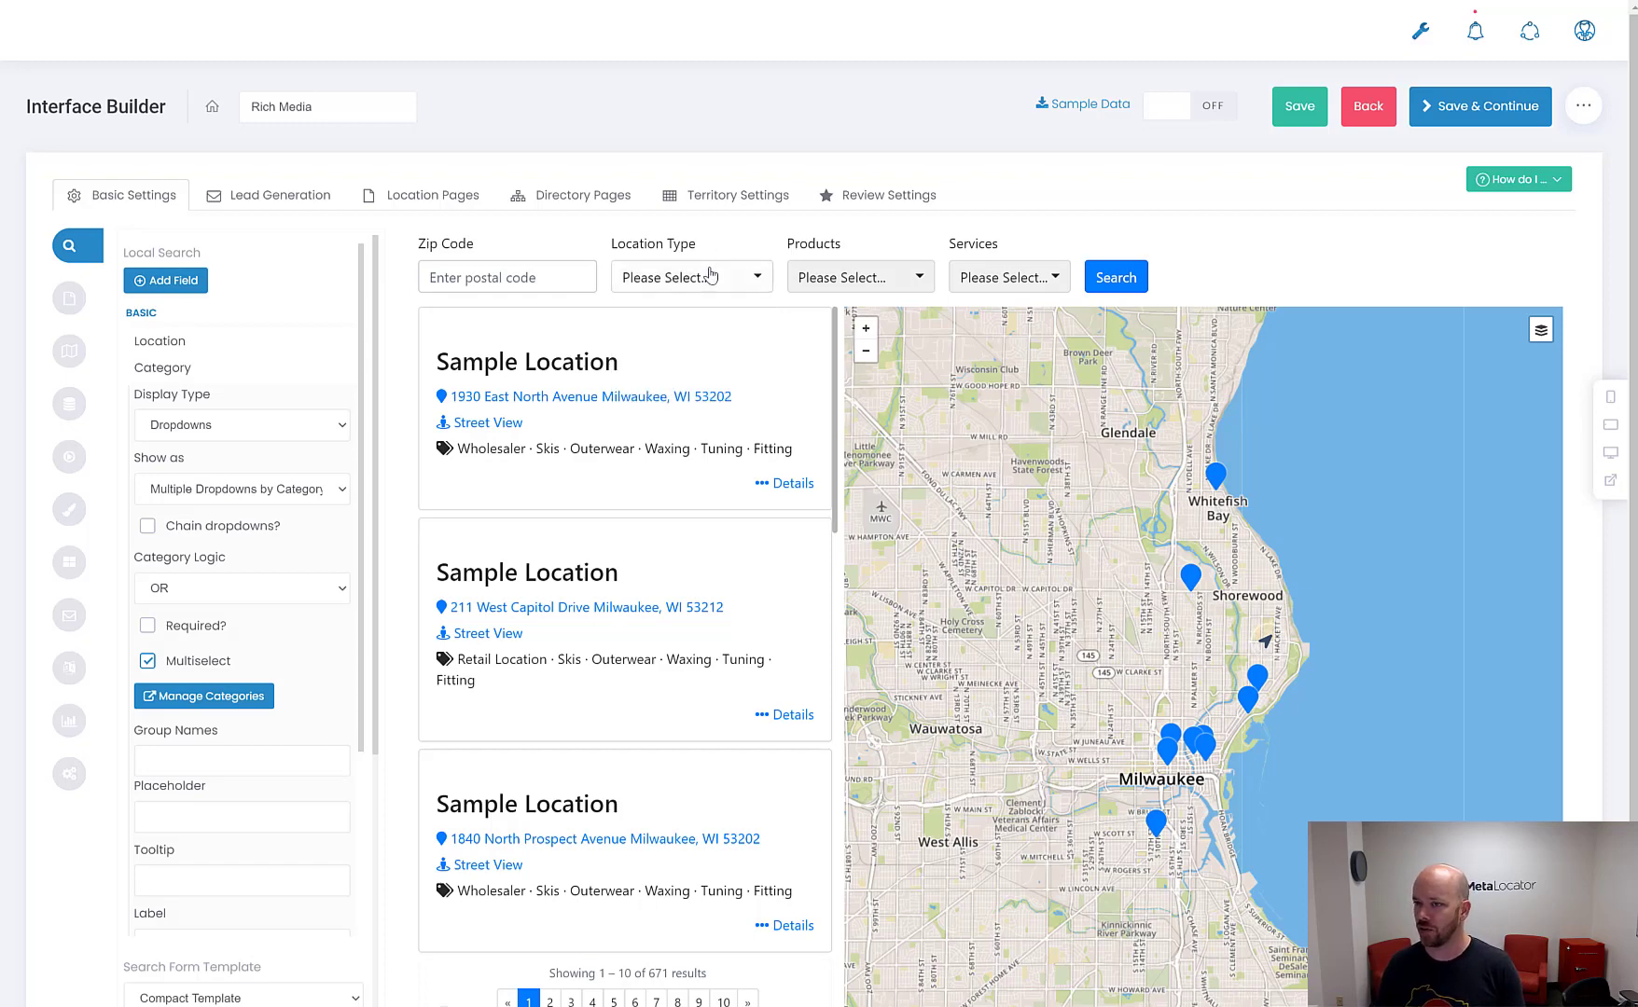
click(709, 274)
click(708, 274)
click(709, 274)
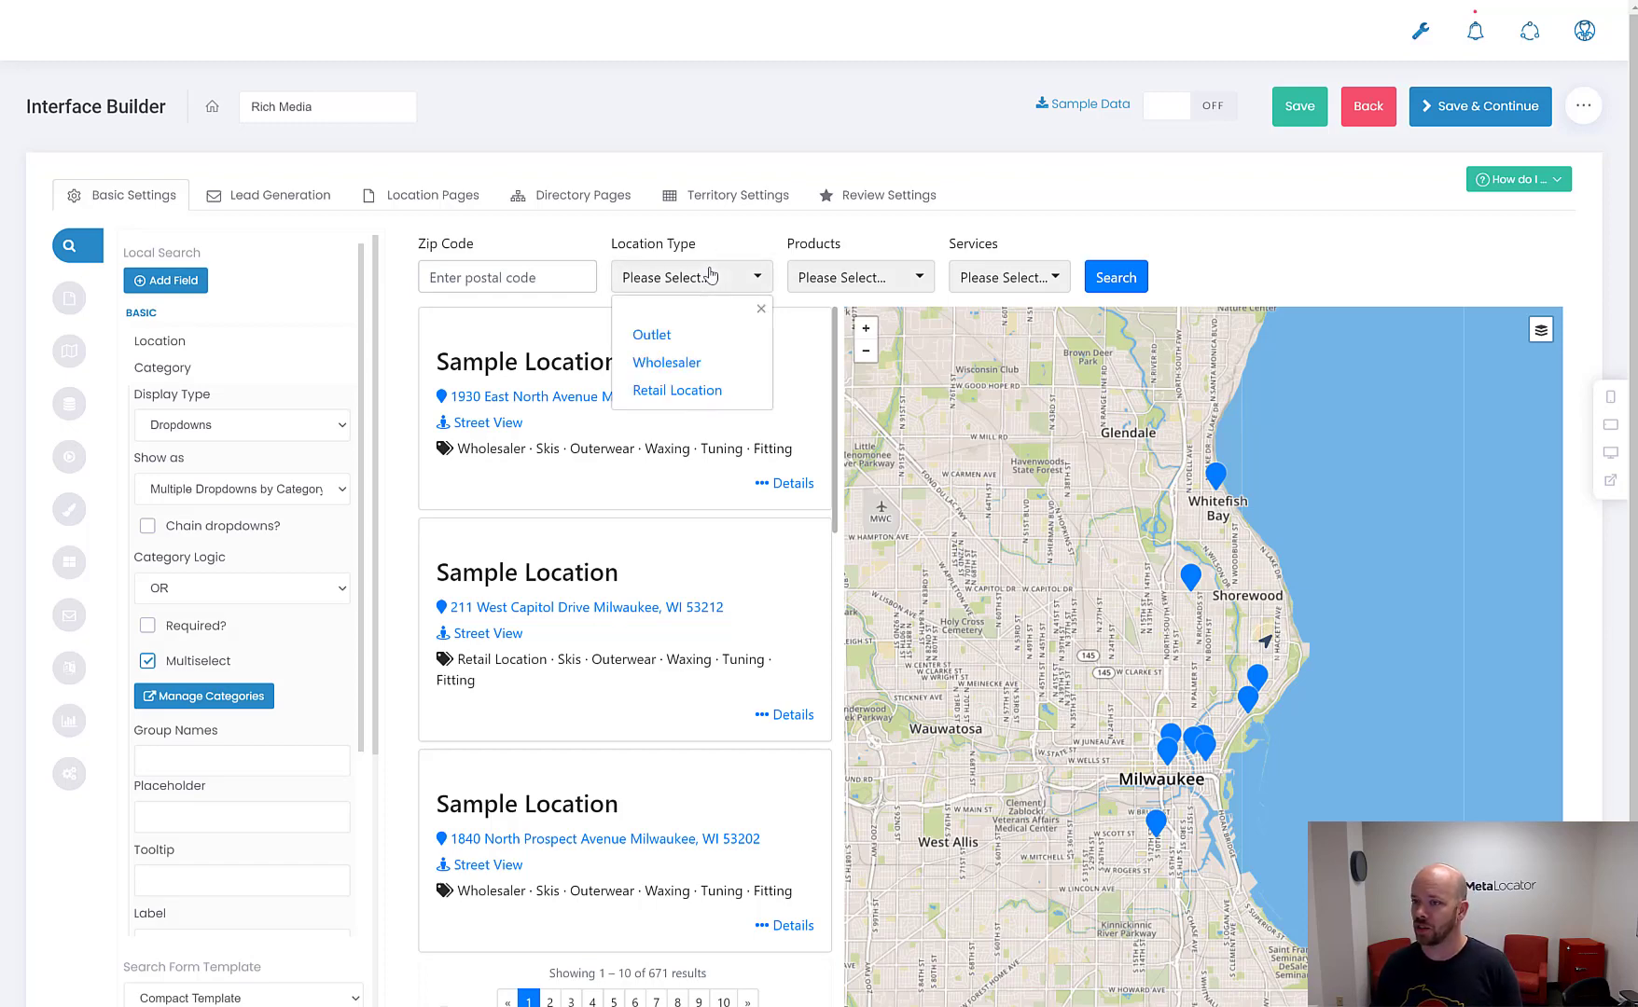
click(812, 274)
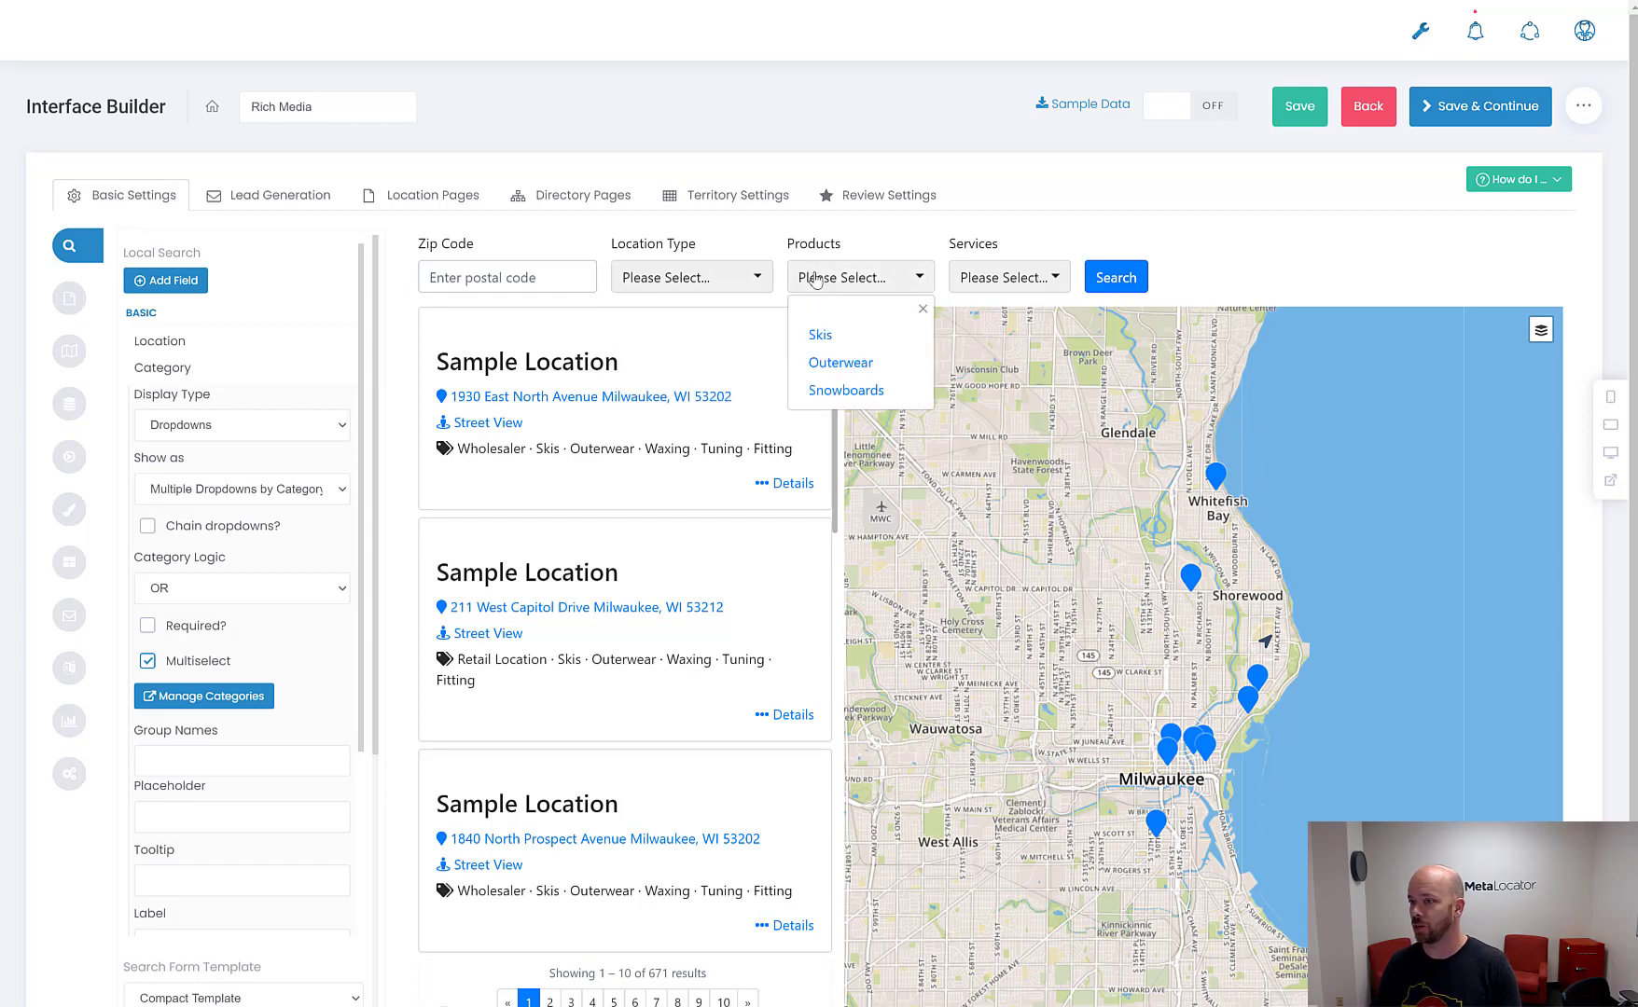
click(1048, 272)
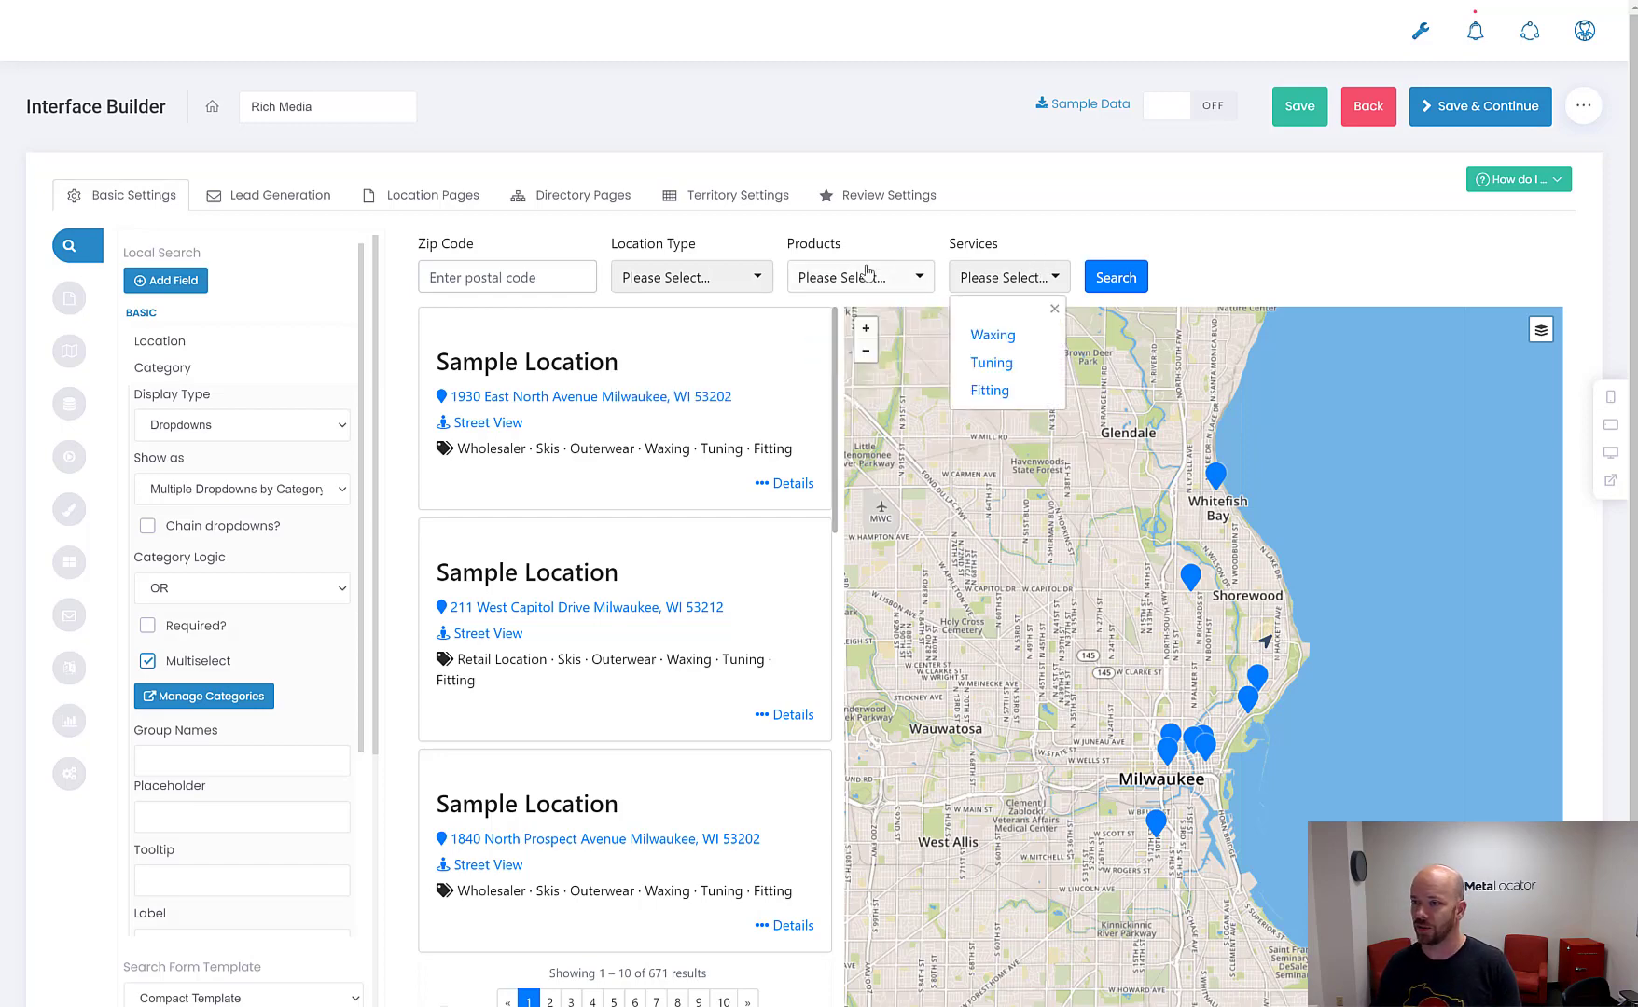
click(839, 276)
click(740, 254)
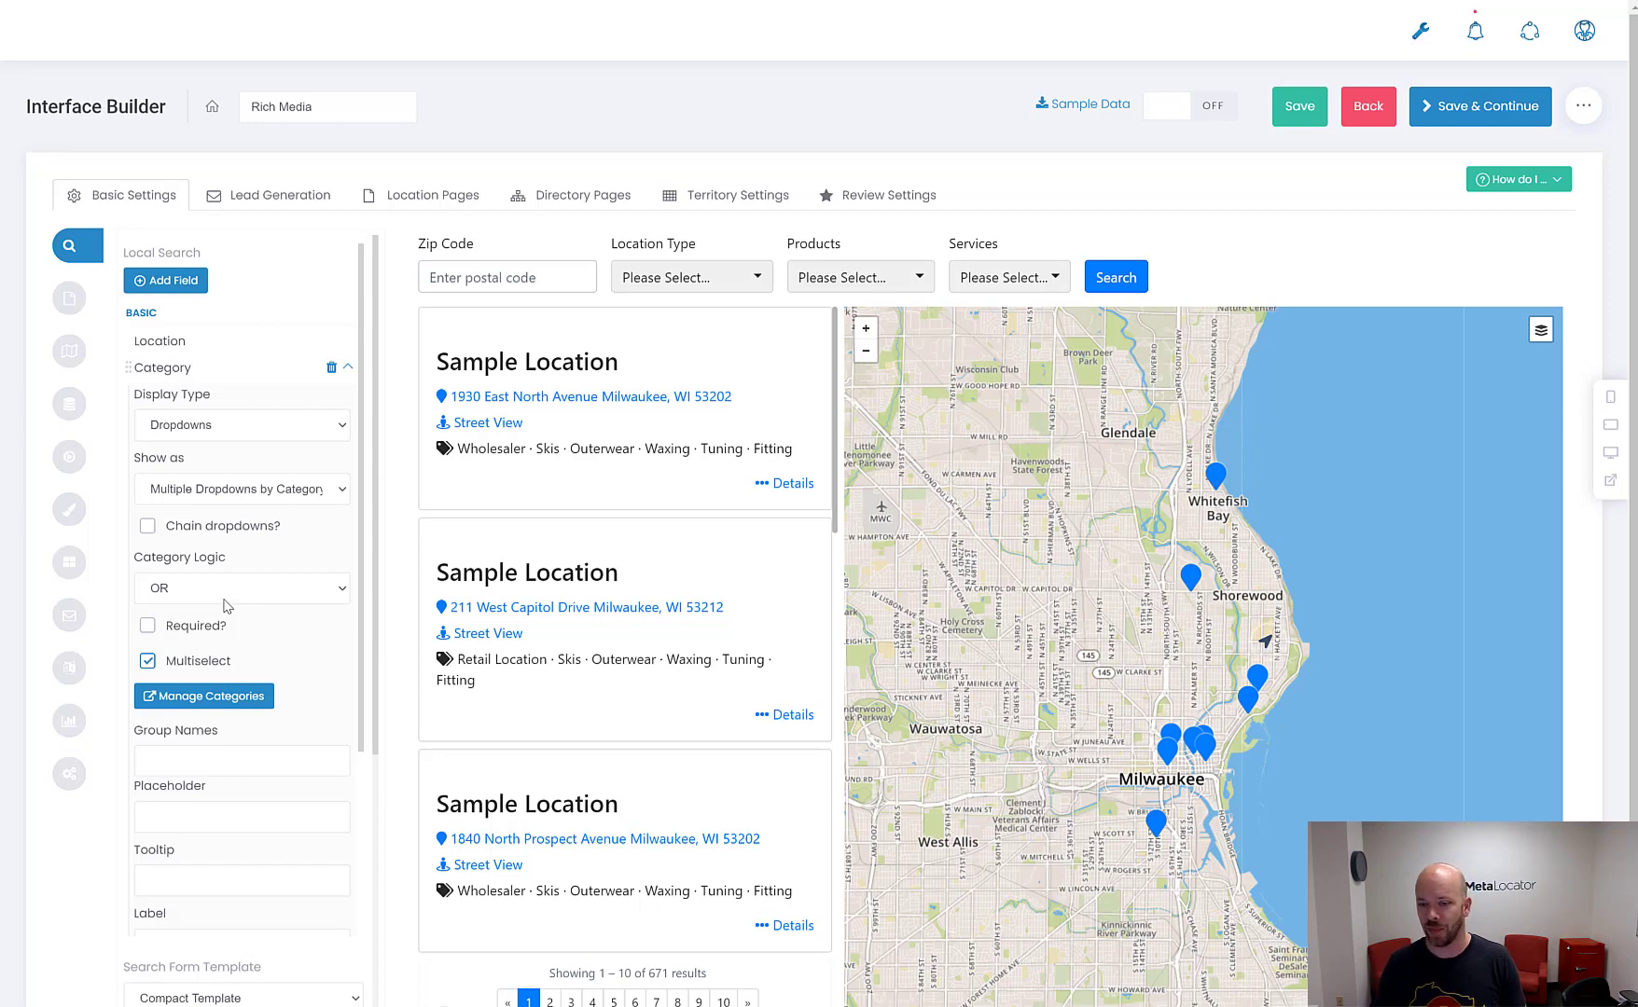
Show the Category field as One Dropdown and collapse its settings
click(349, 372)
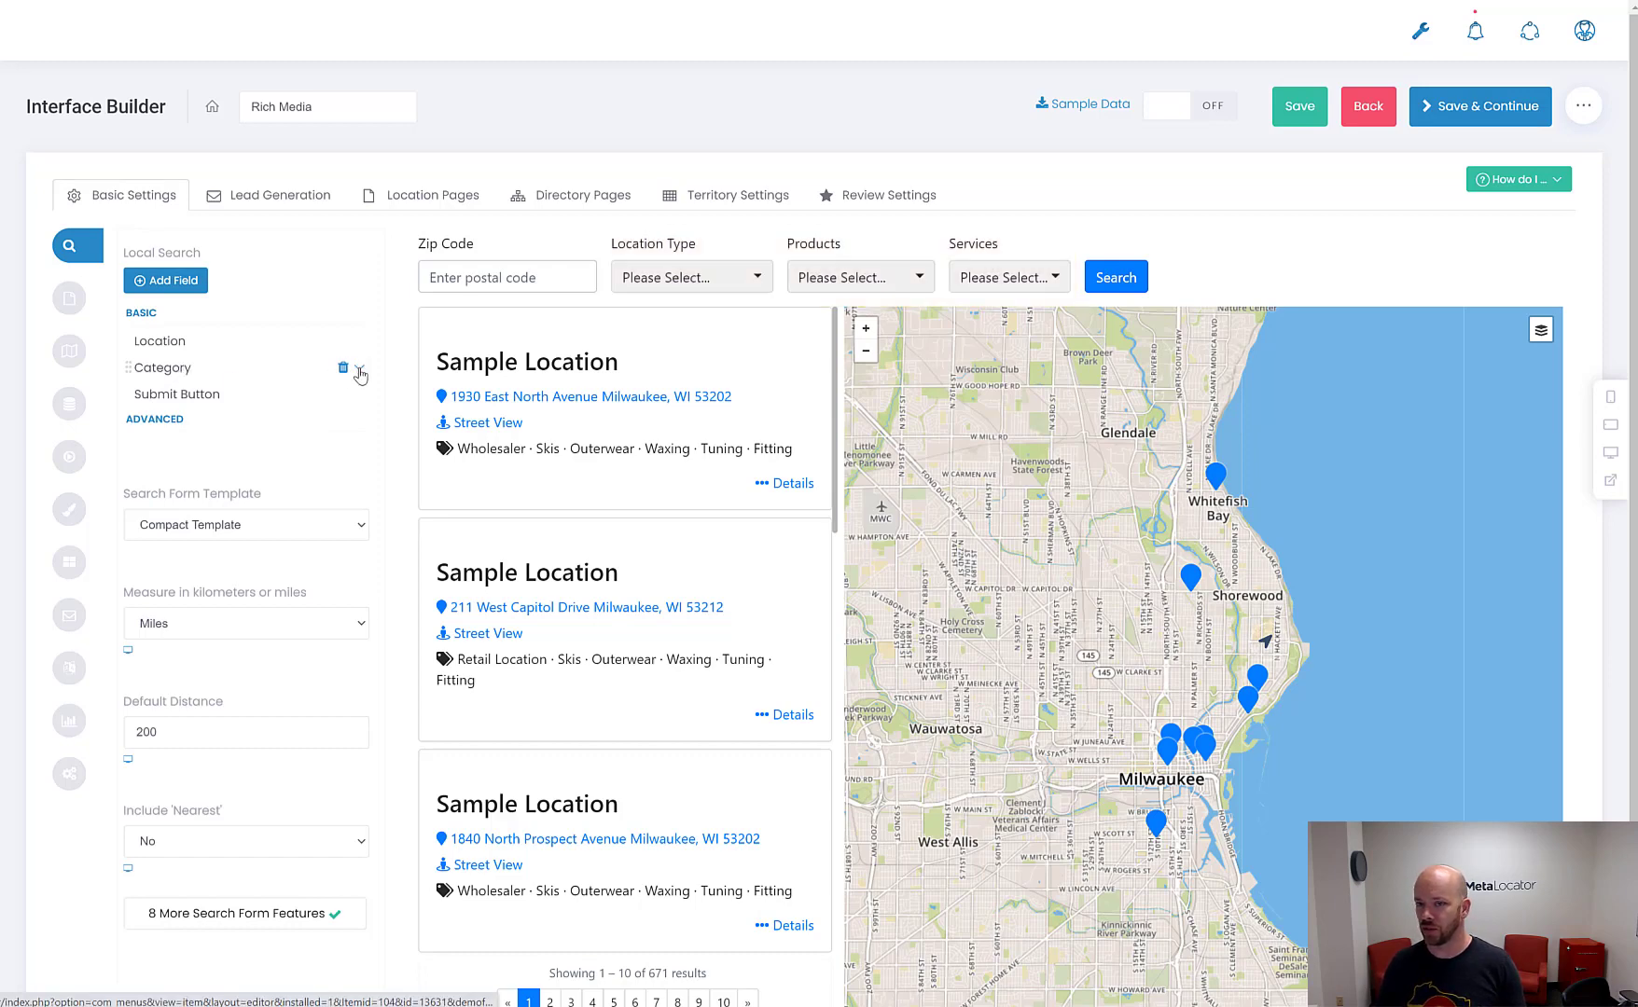
click(360, 373)
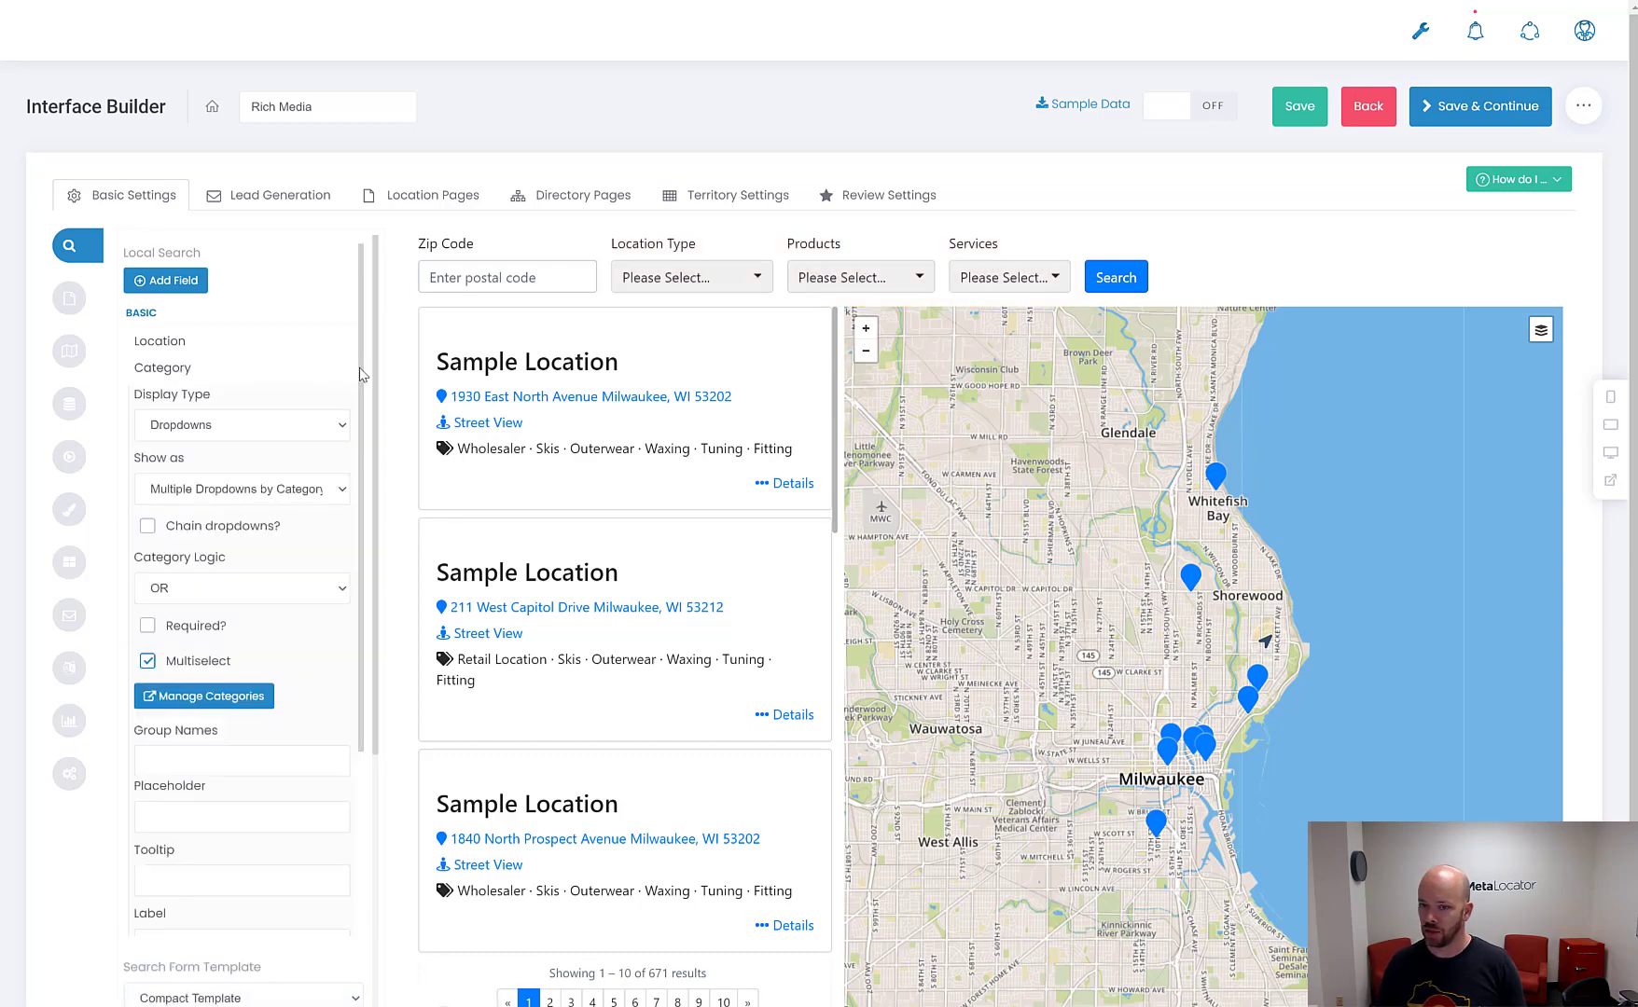
click(221, 487)
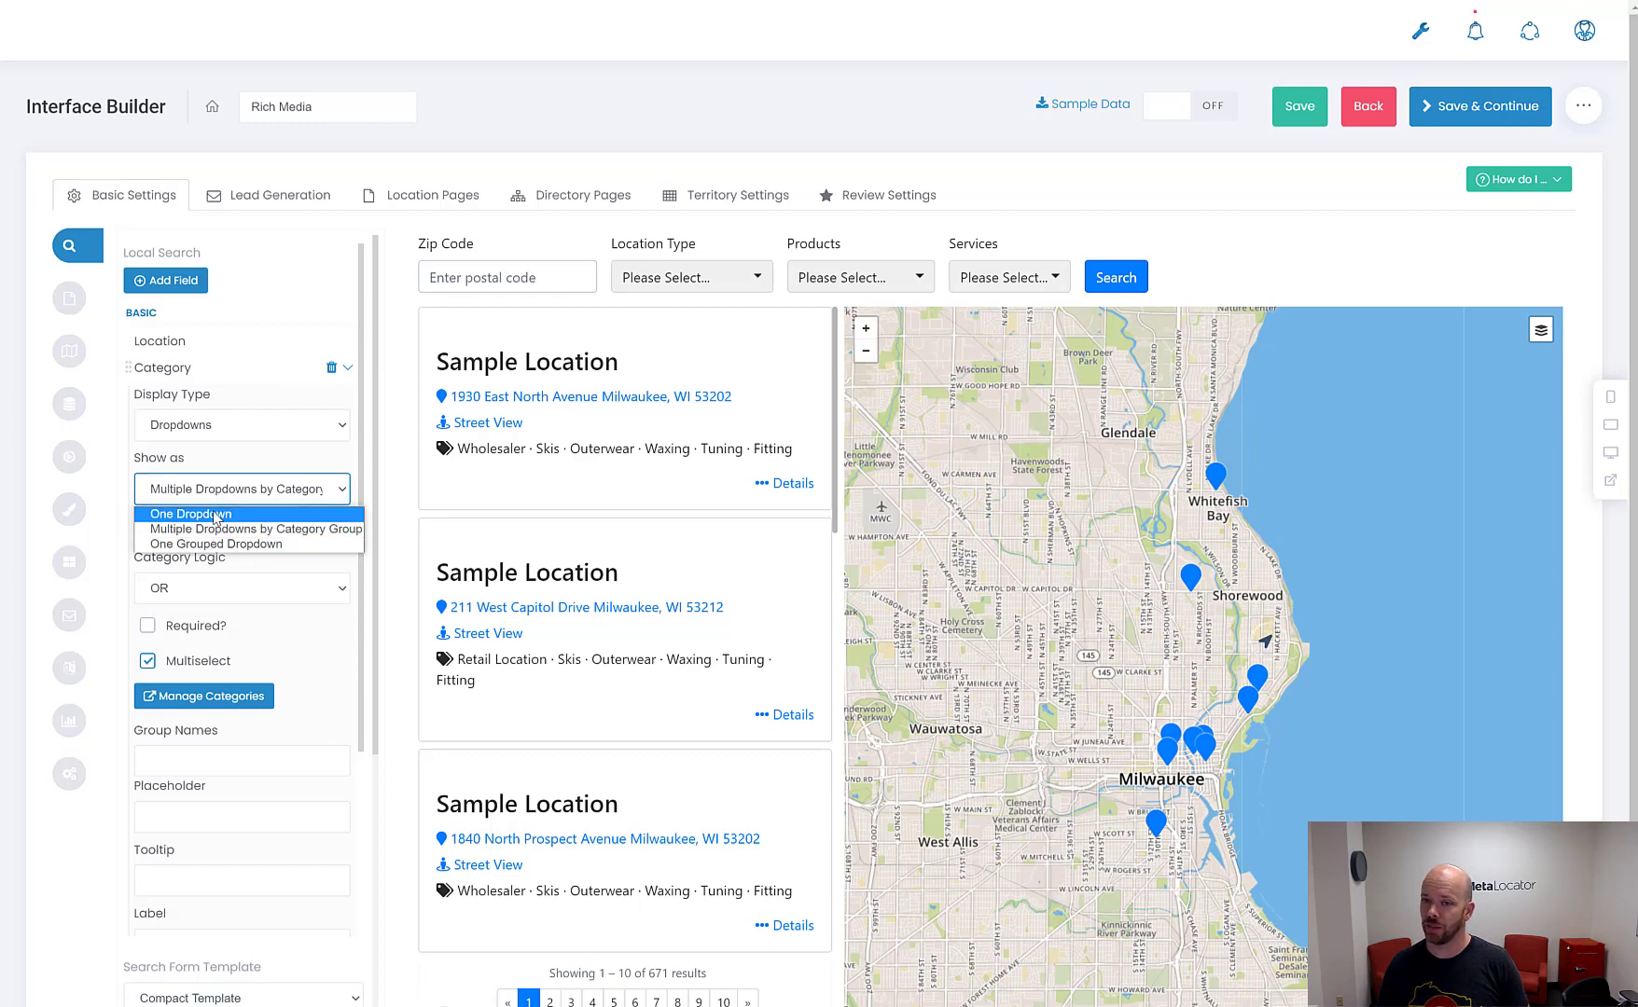
click(215, 516)
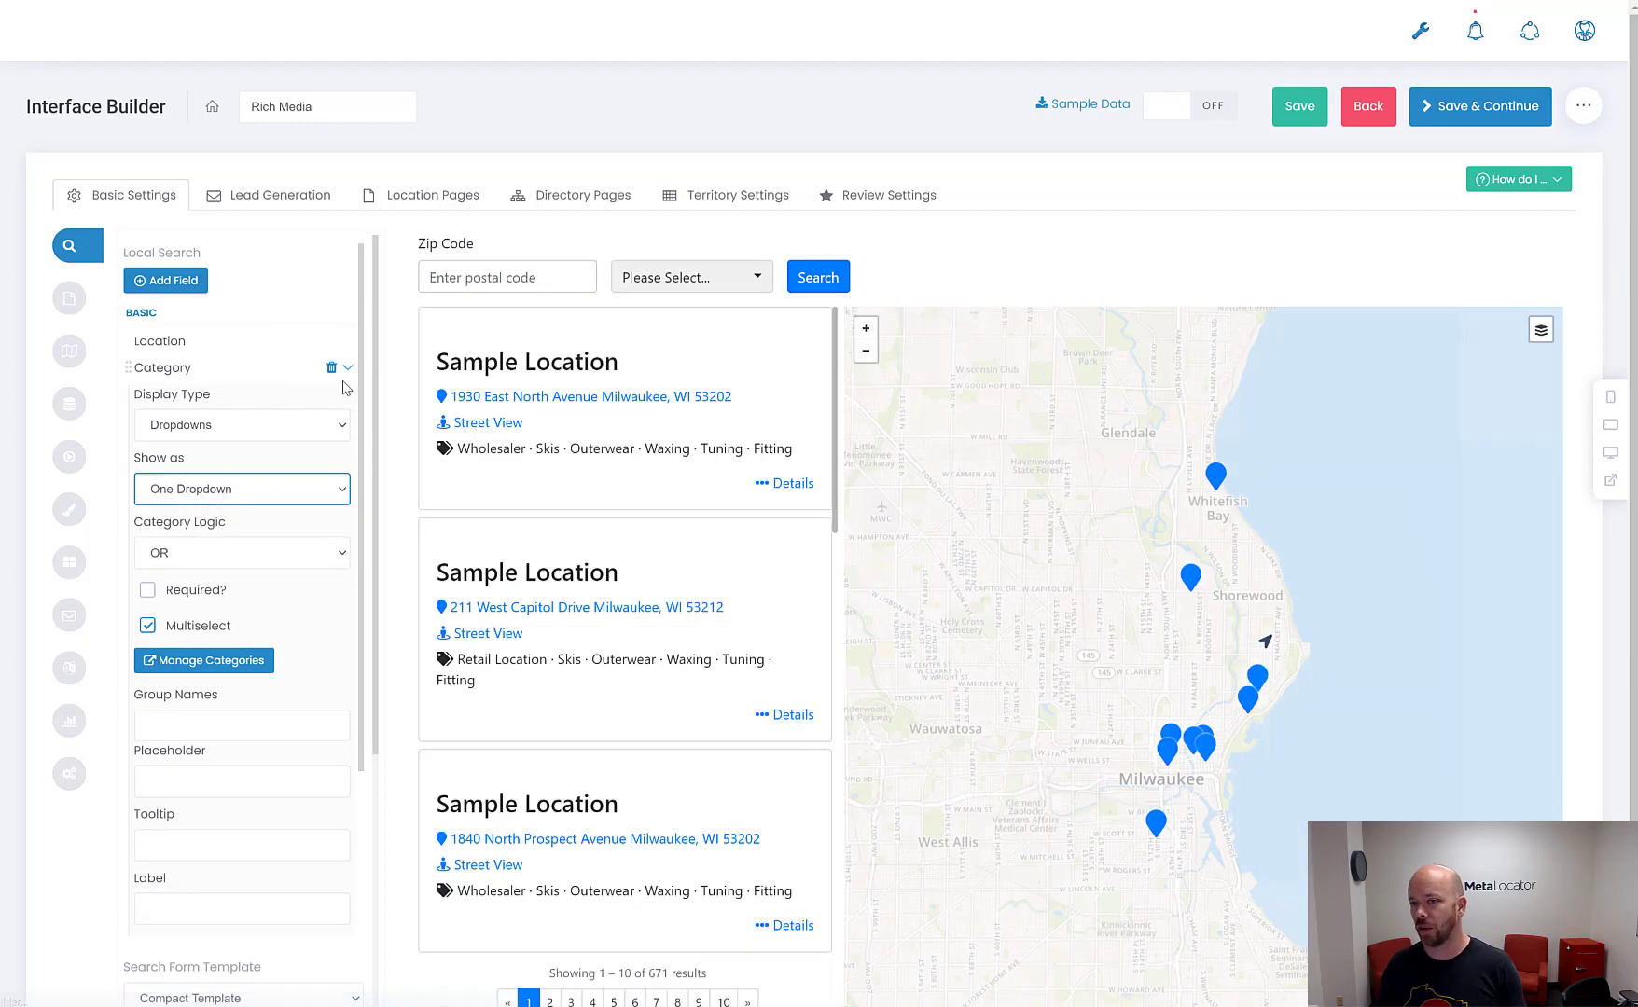
click(349, 371)
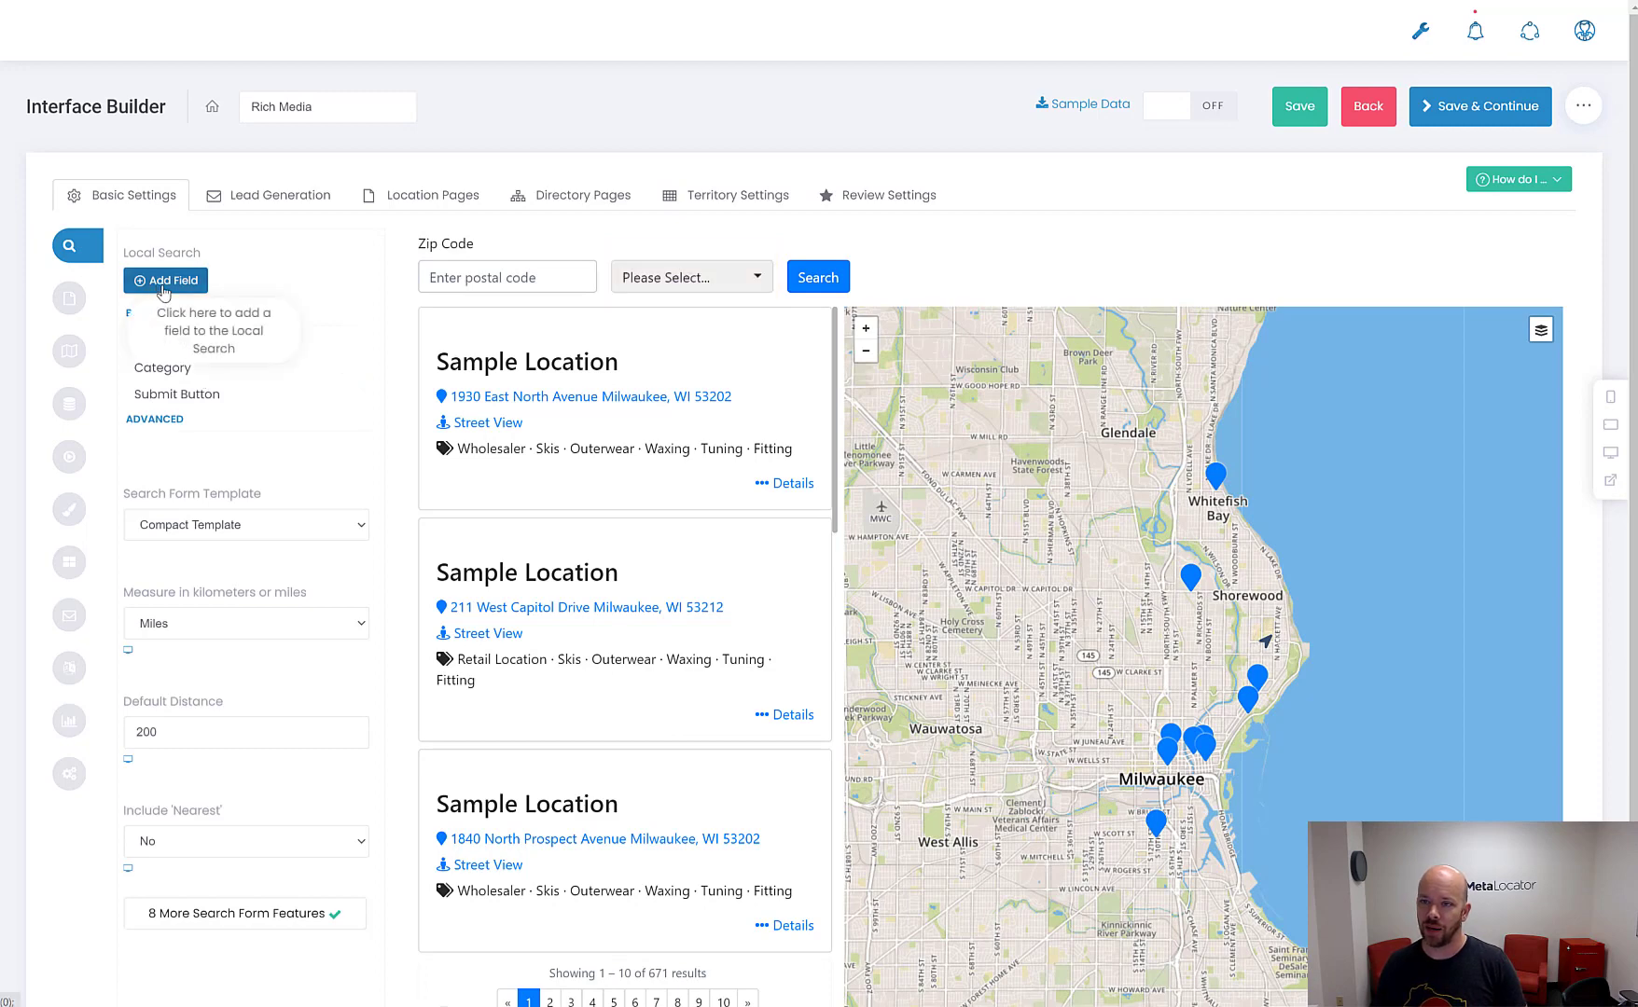
Add a second Category field to the Basic container of the Local Search form
click(192, 283)
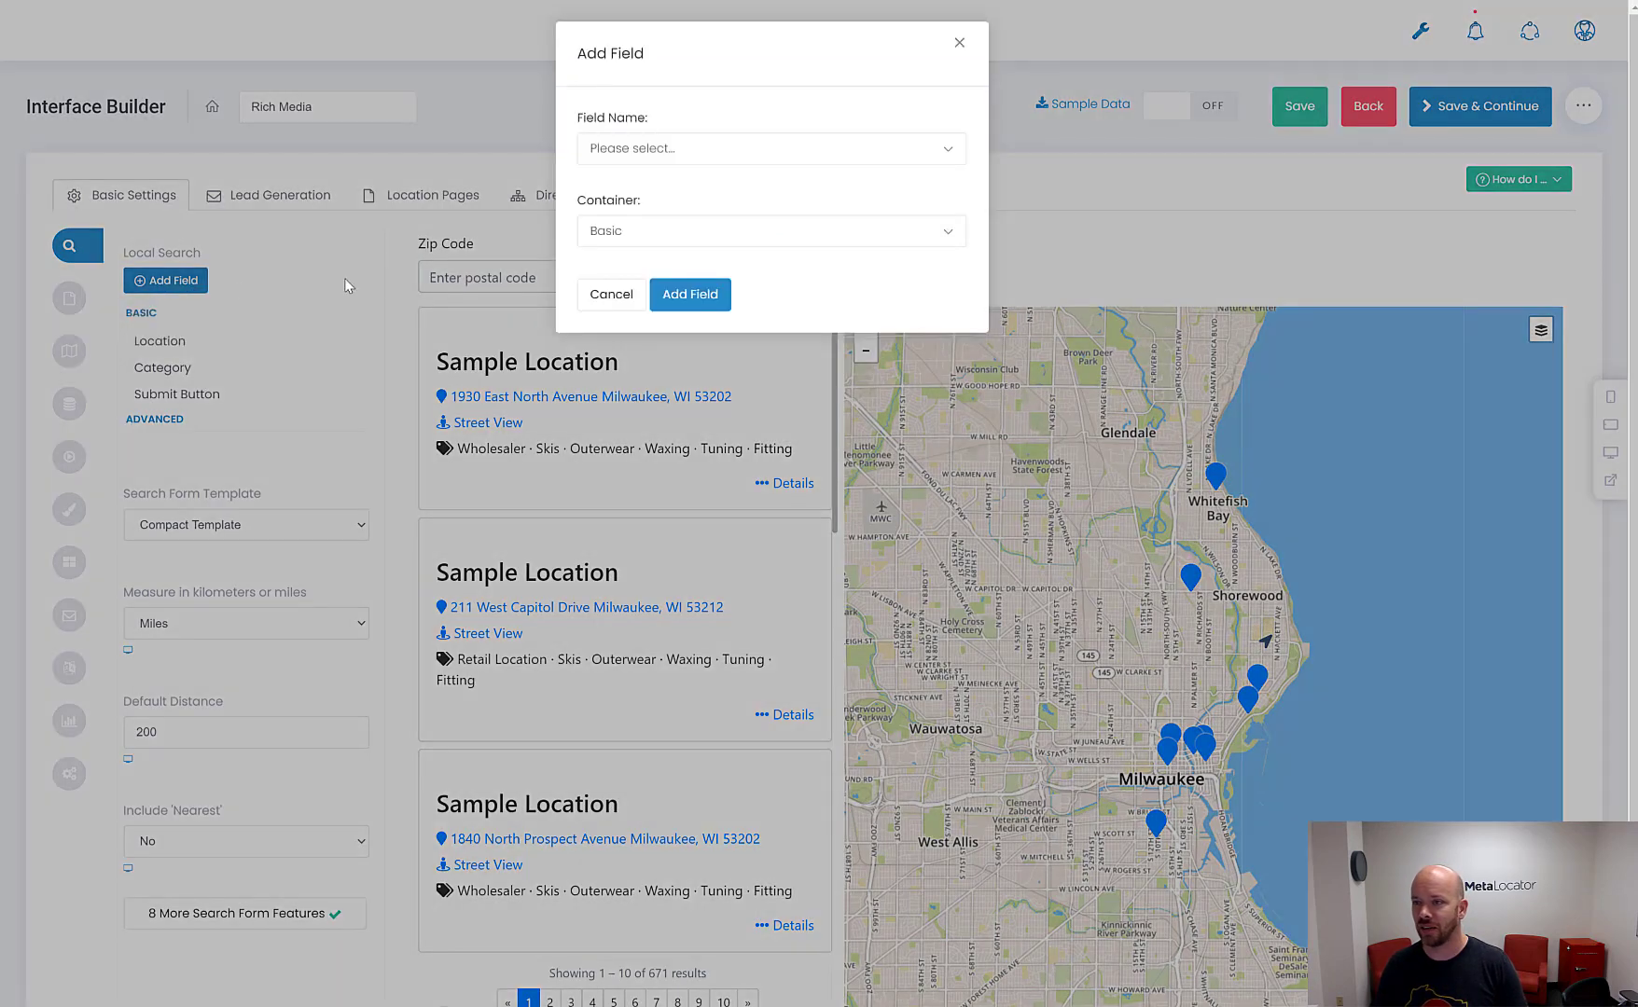
click(642, 149)
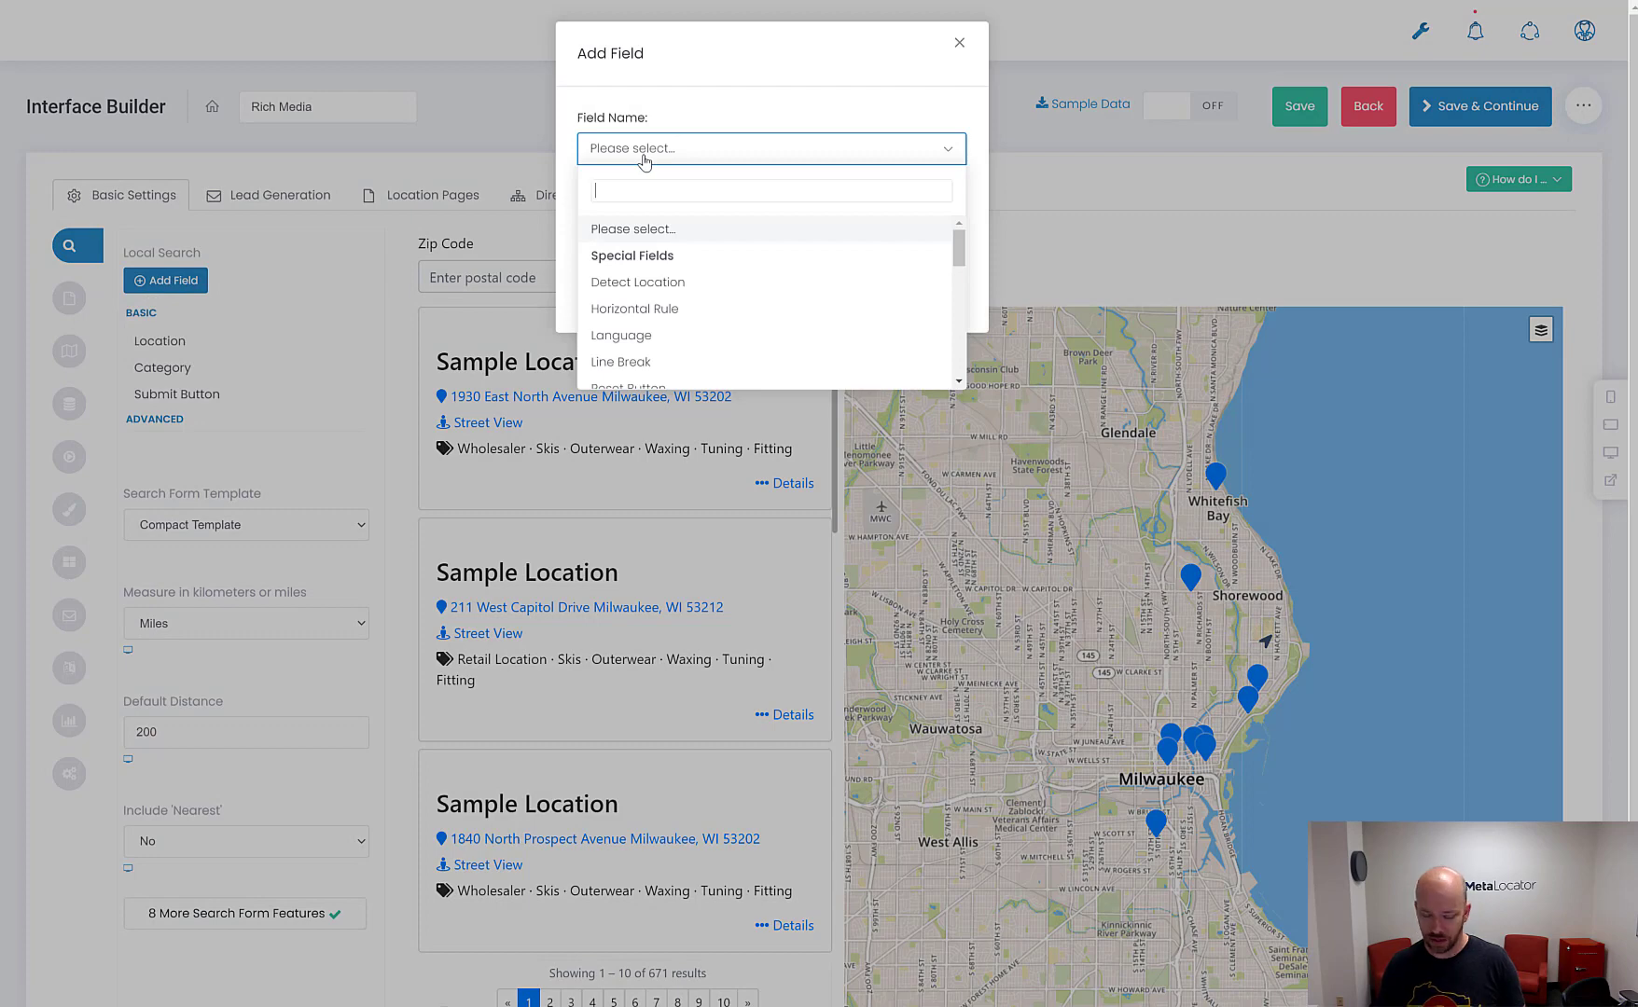
text(co)
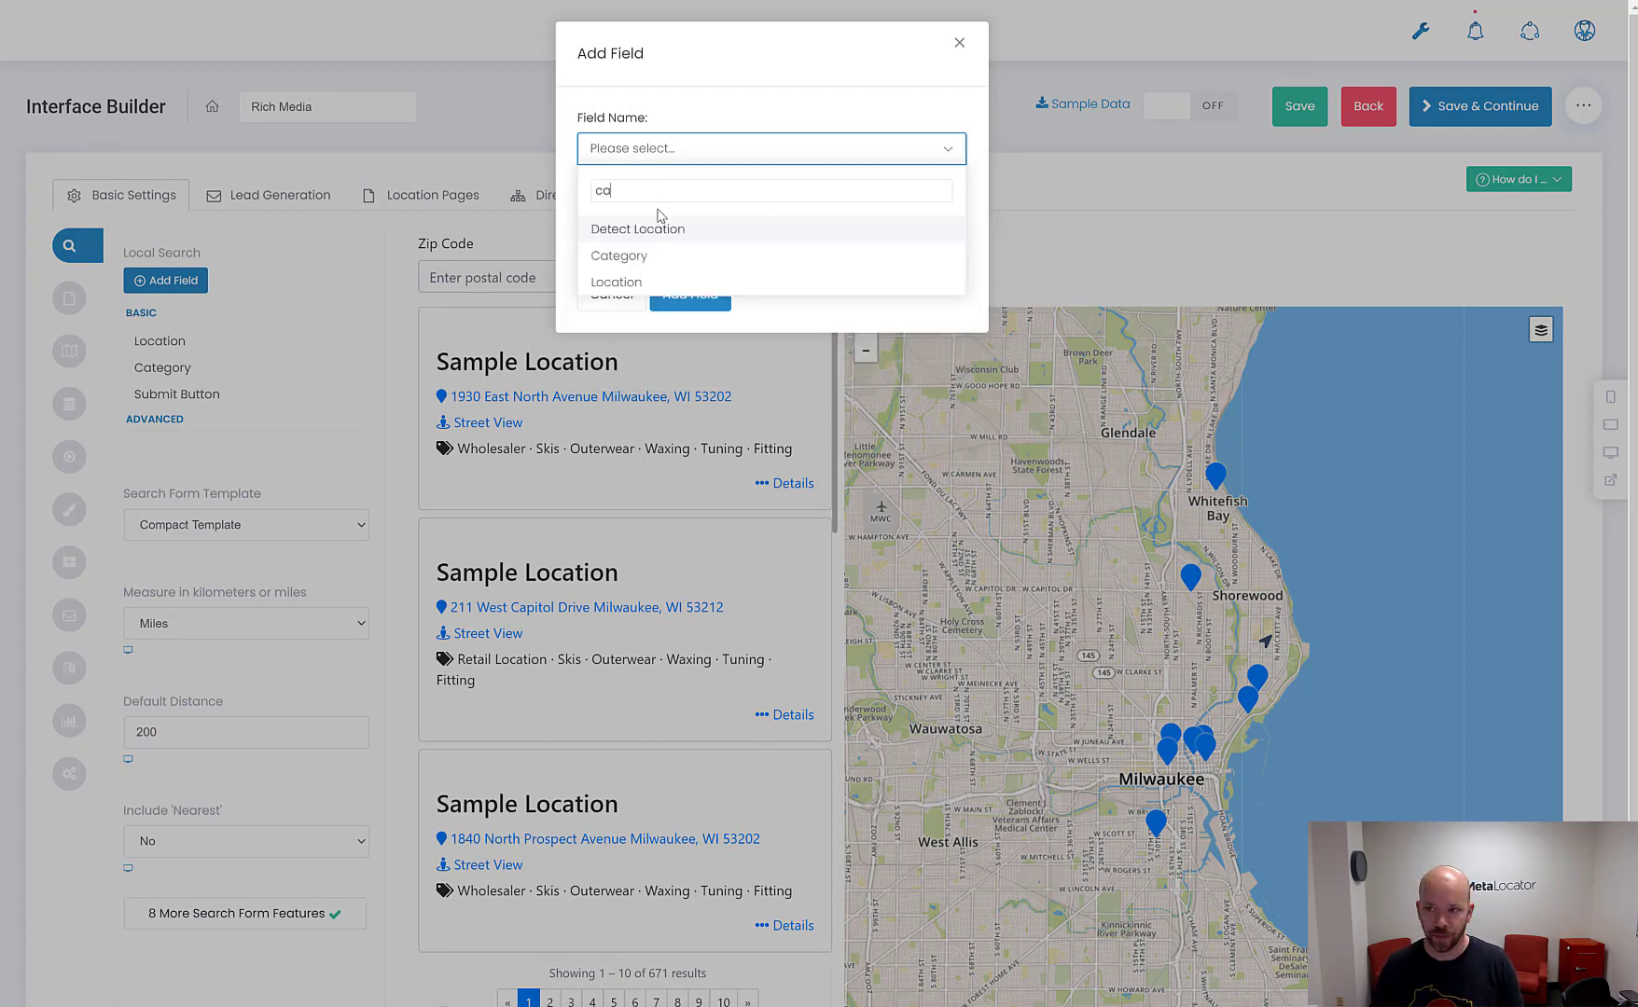
click(663, 255)
click(690, 295)
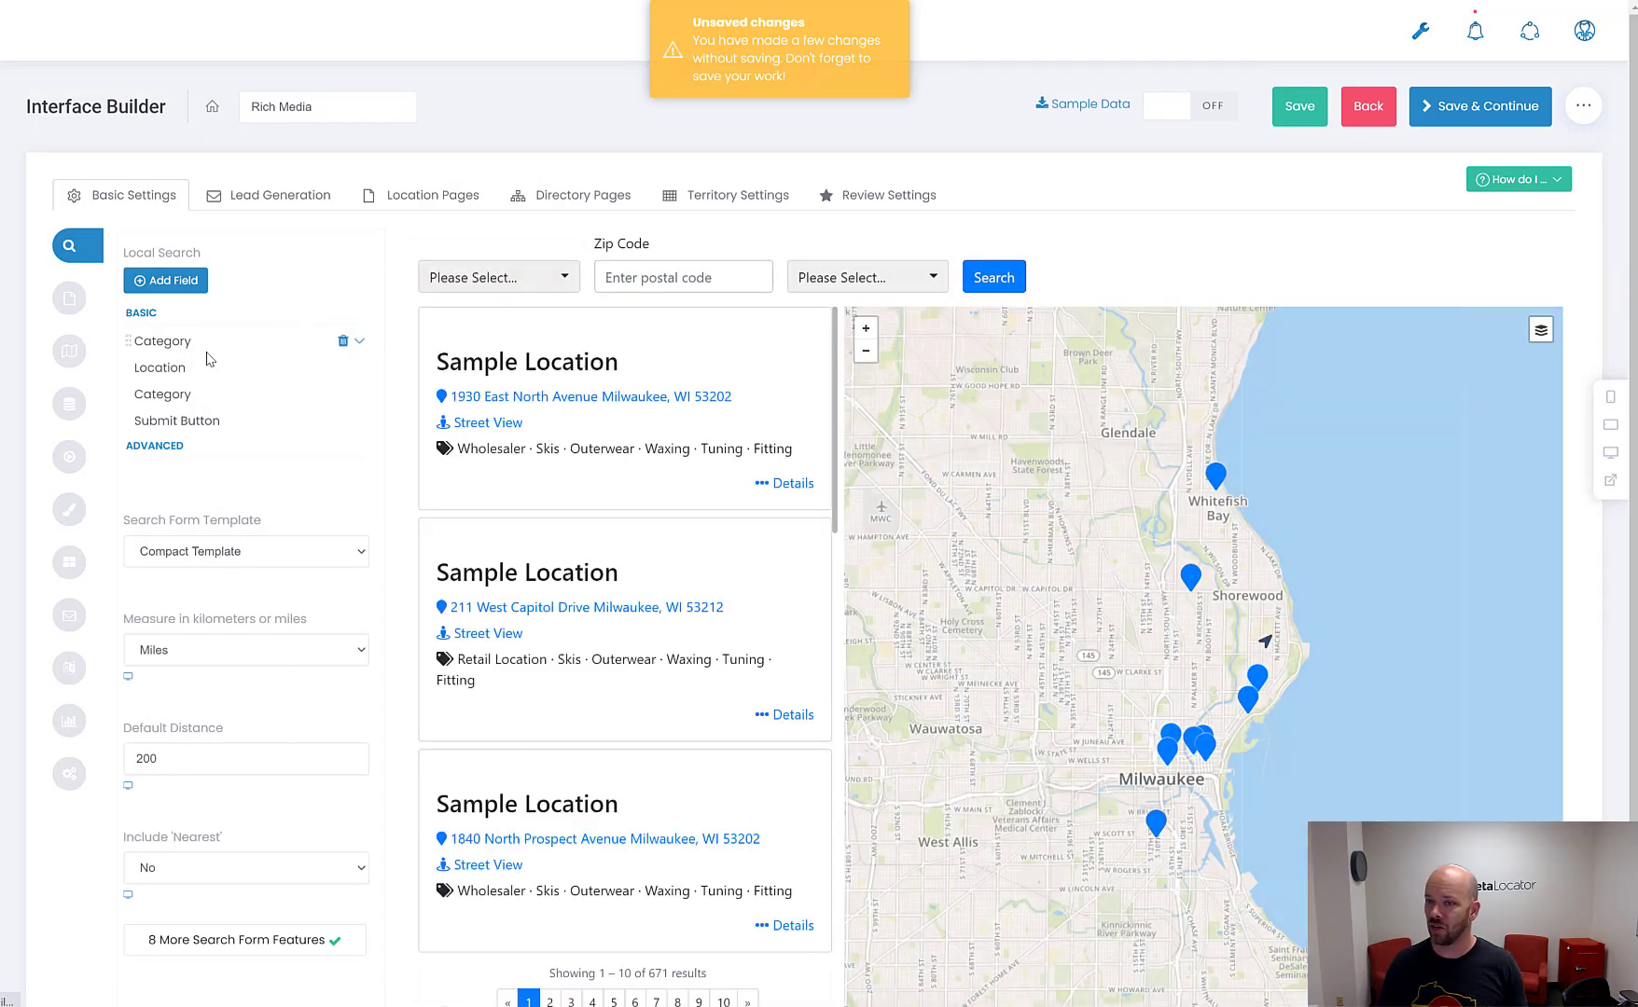
Move the first Category field below Location and check the option lists of both category dropdowns in the preview
drag(196, 361, 207, 405)
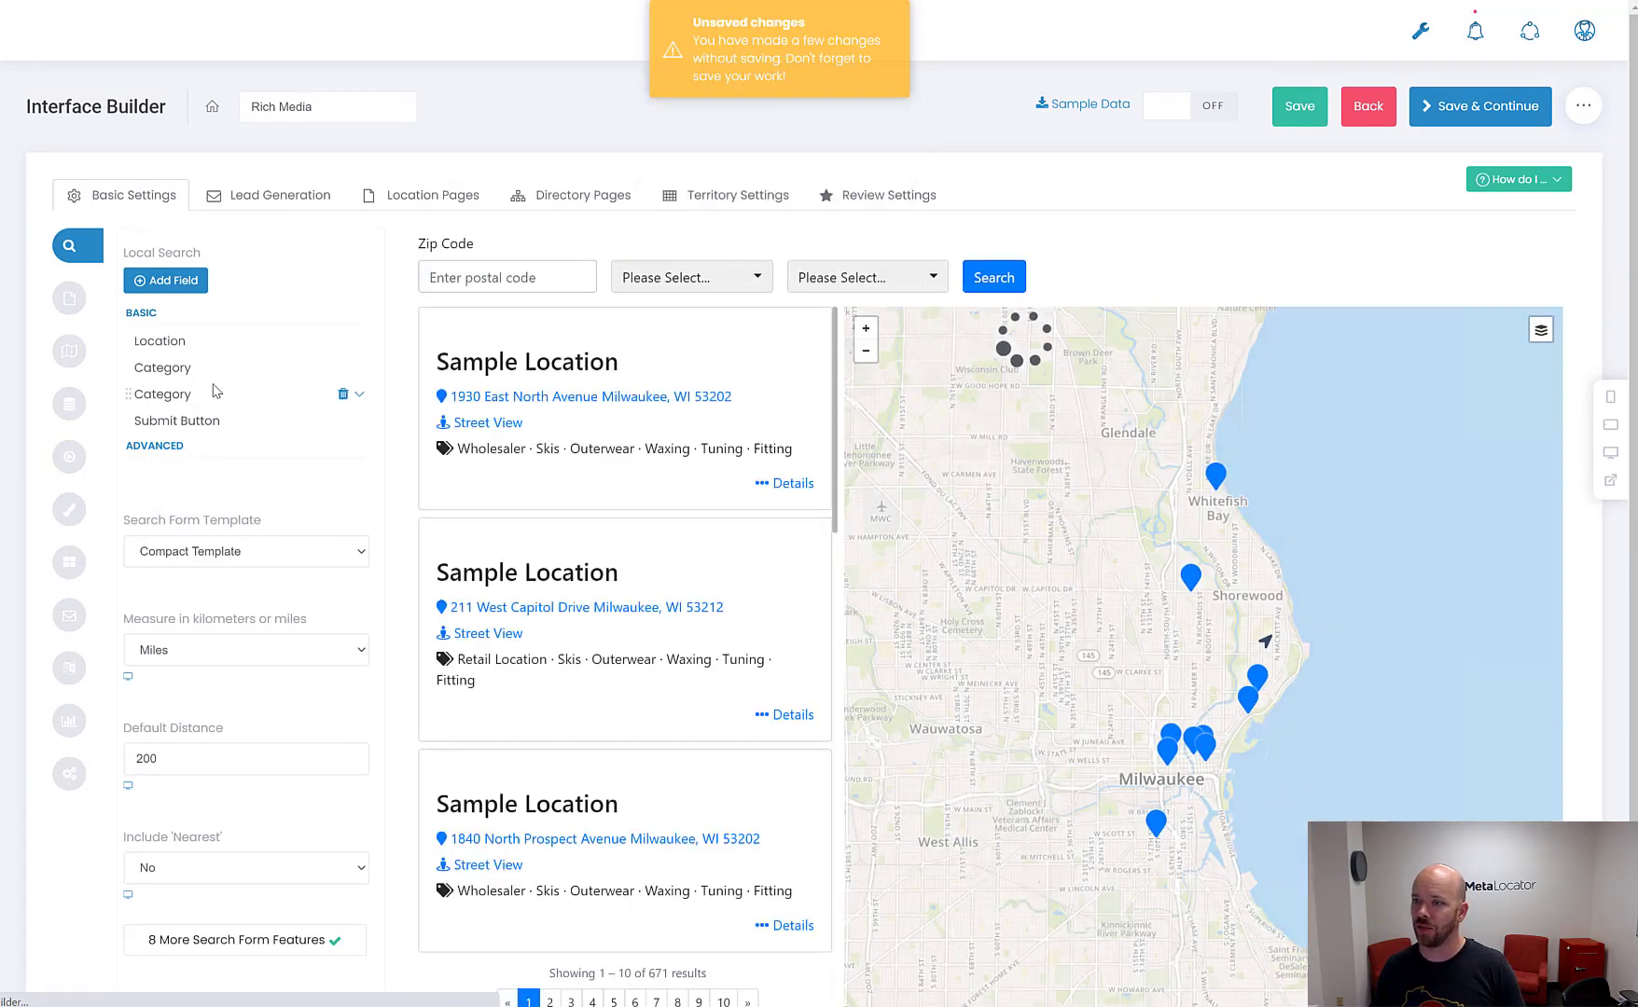
click(715, 275)
click(711, 274)
click(832, 278)
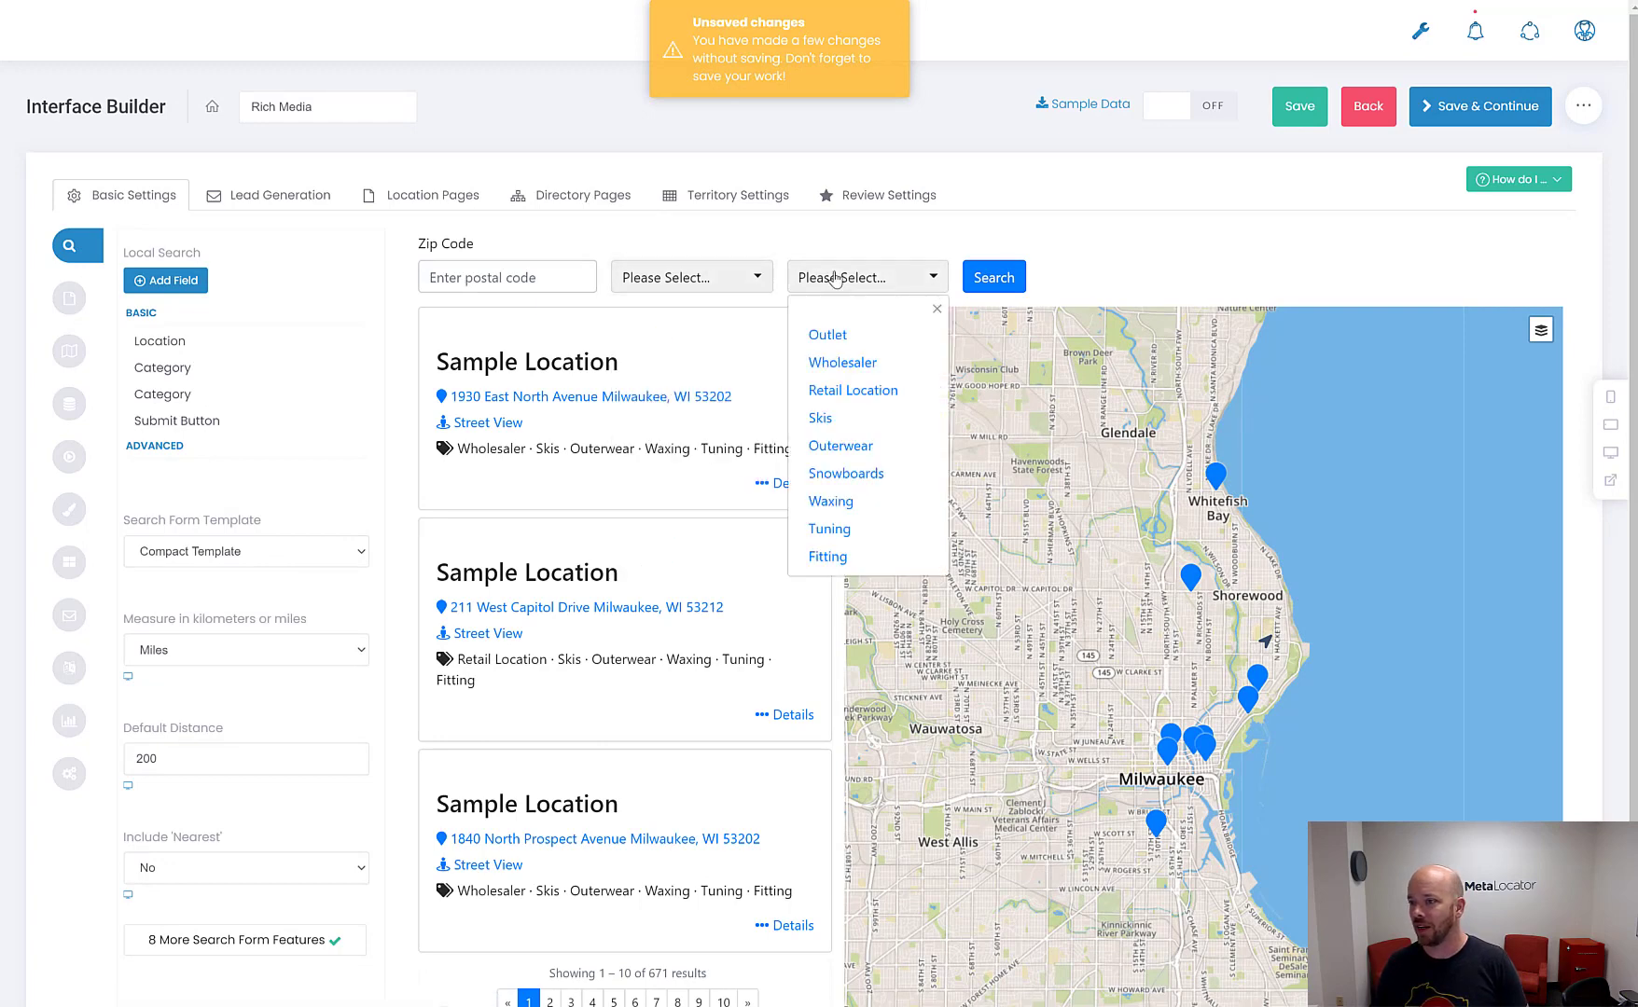
click(737, 252)
Display the first Category field as Checkboxes, limit it to the Location Type group, and collapse its settings
mouse_move(210, 371)
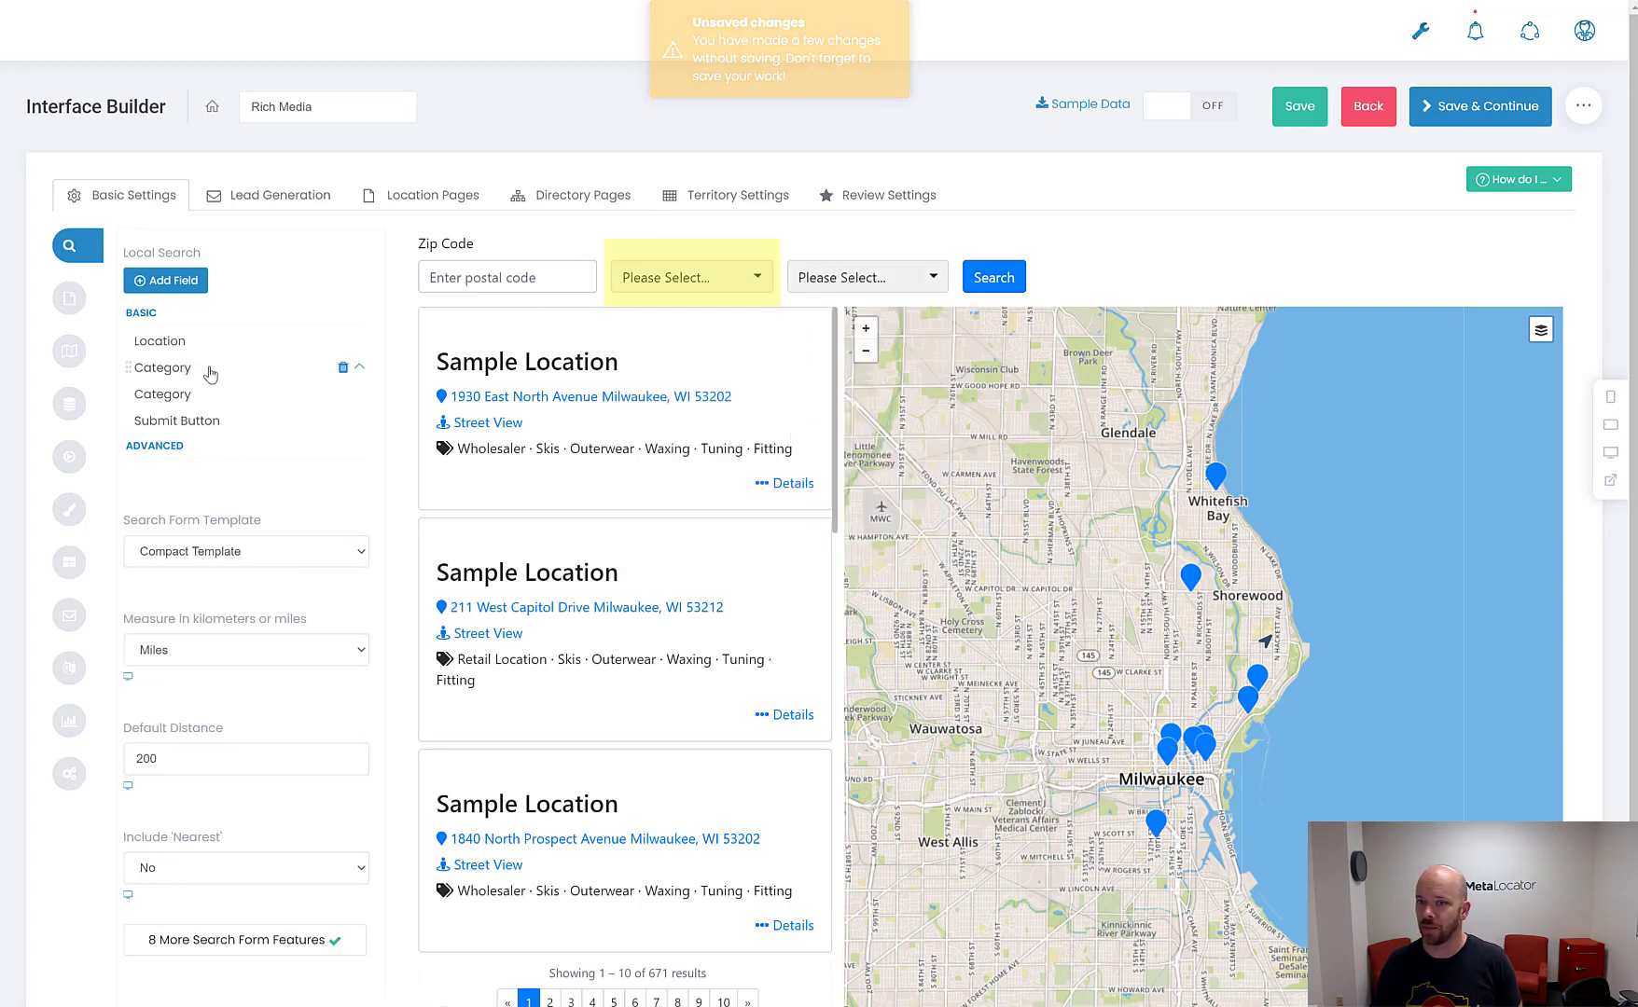
click(359, 370)
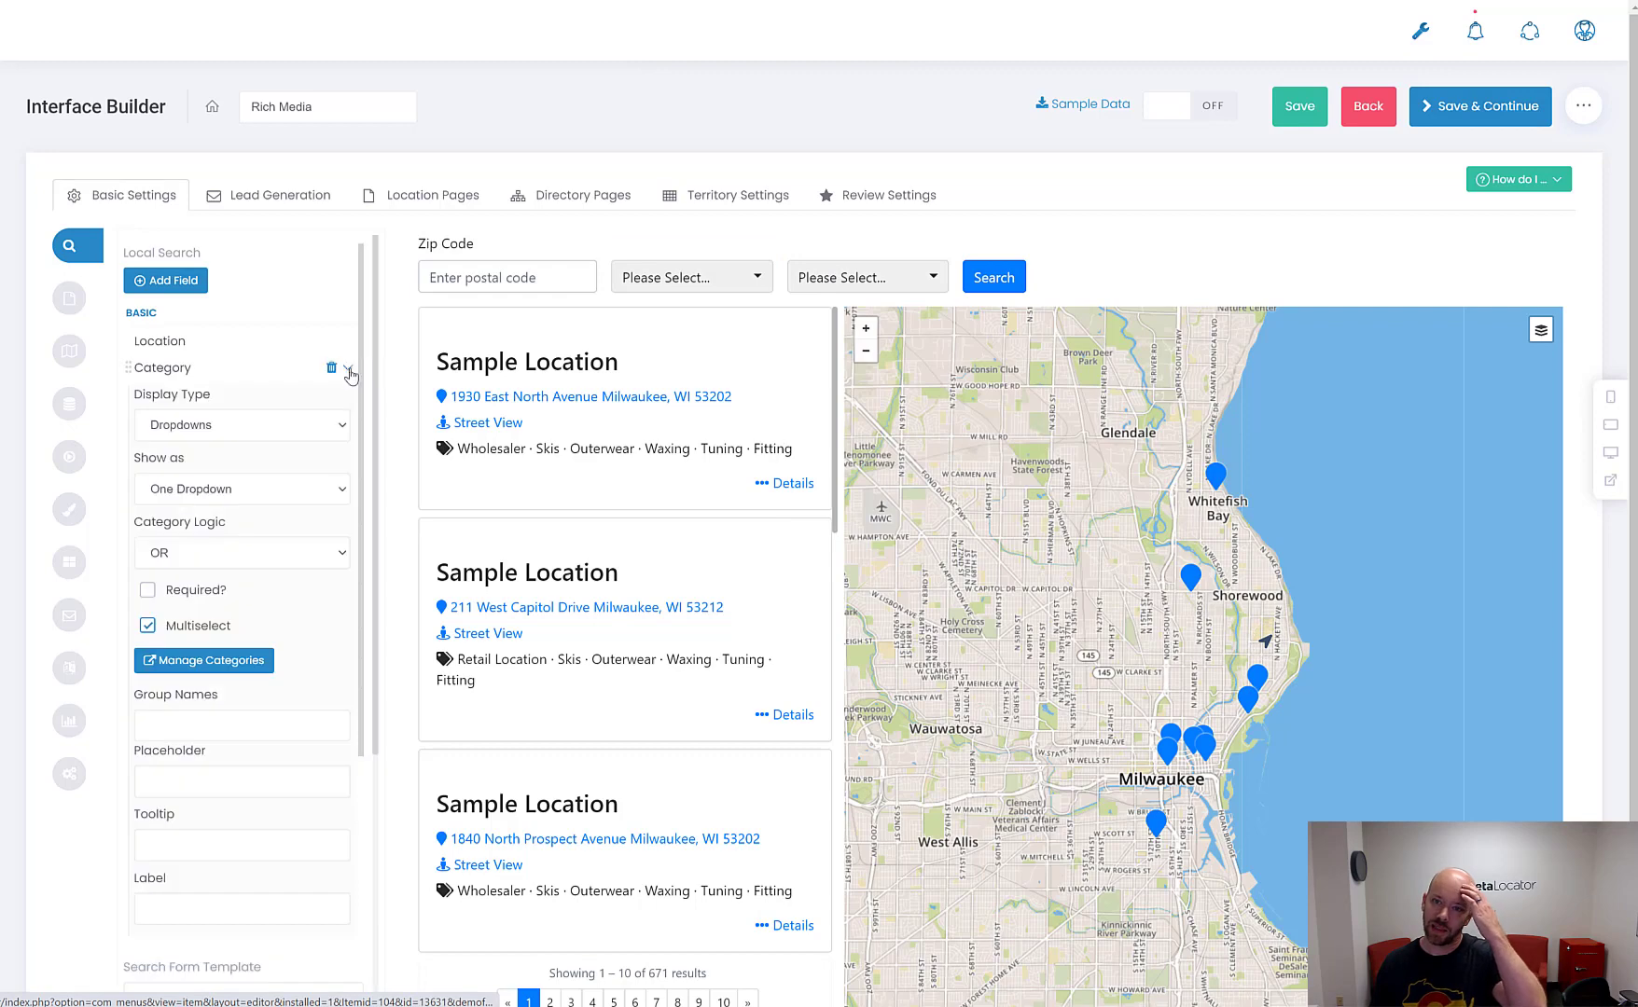
click(252, 490)
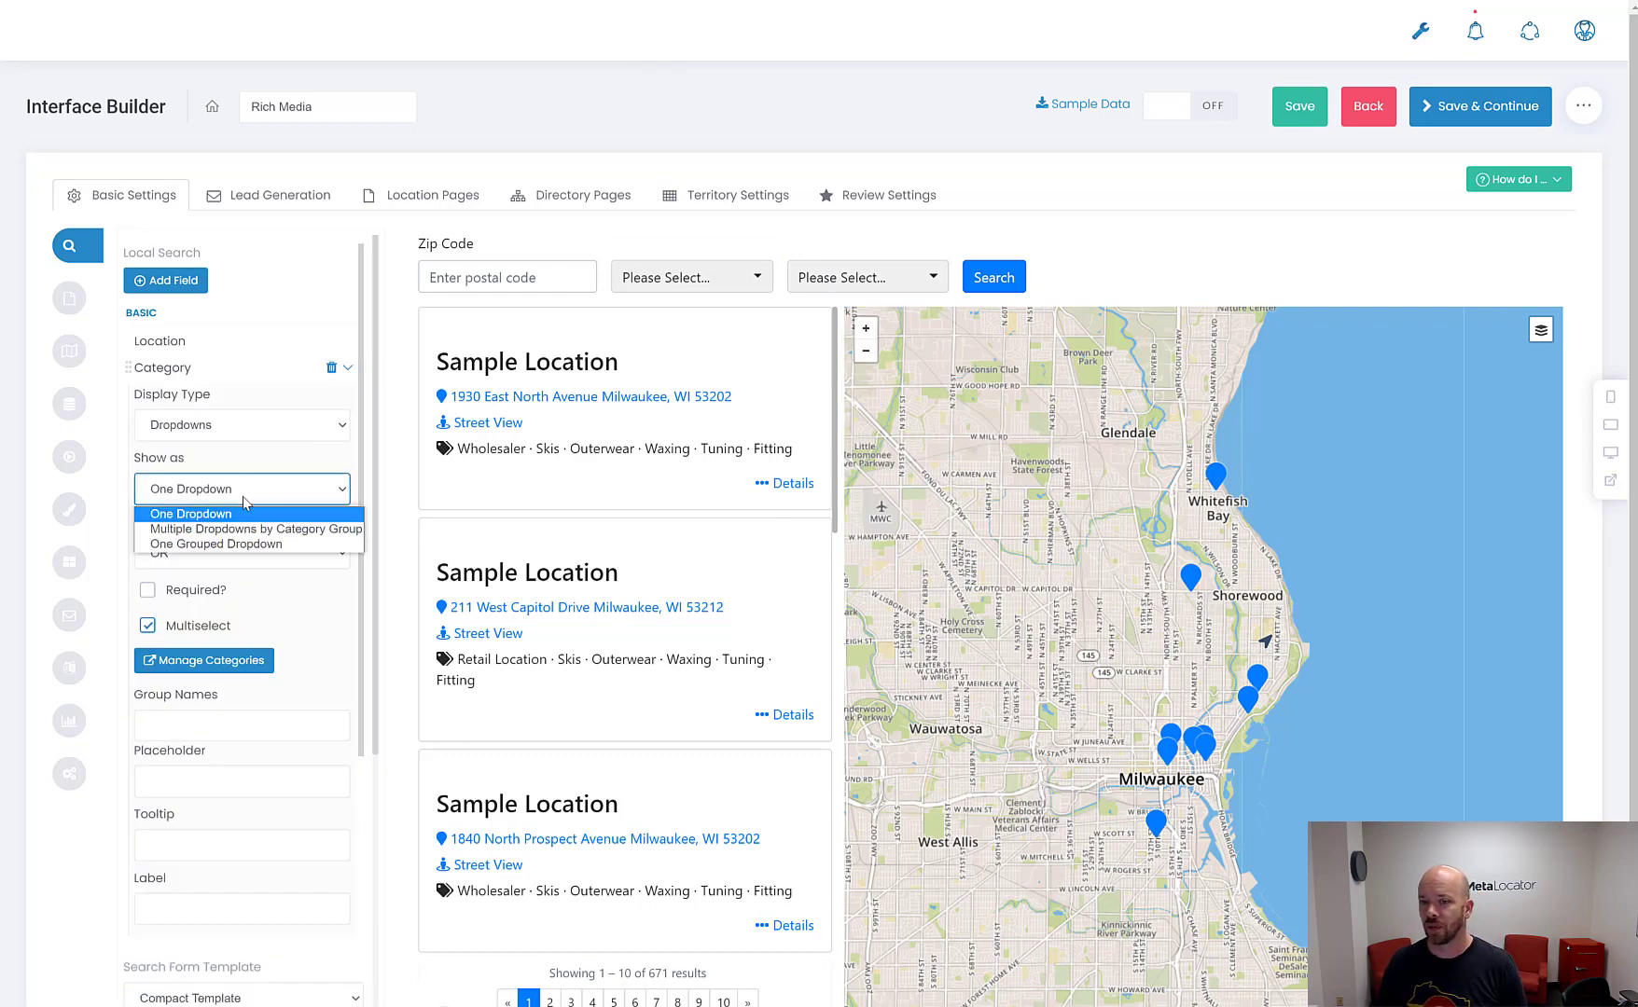
click(243, 428)
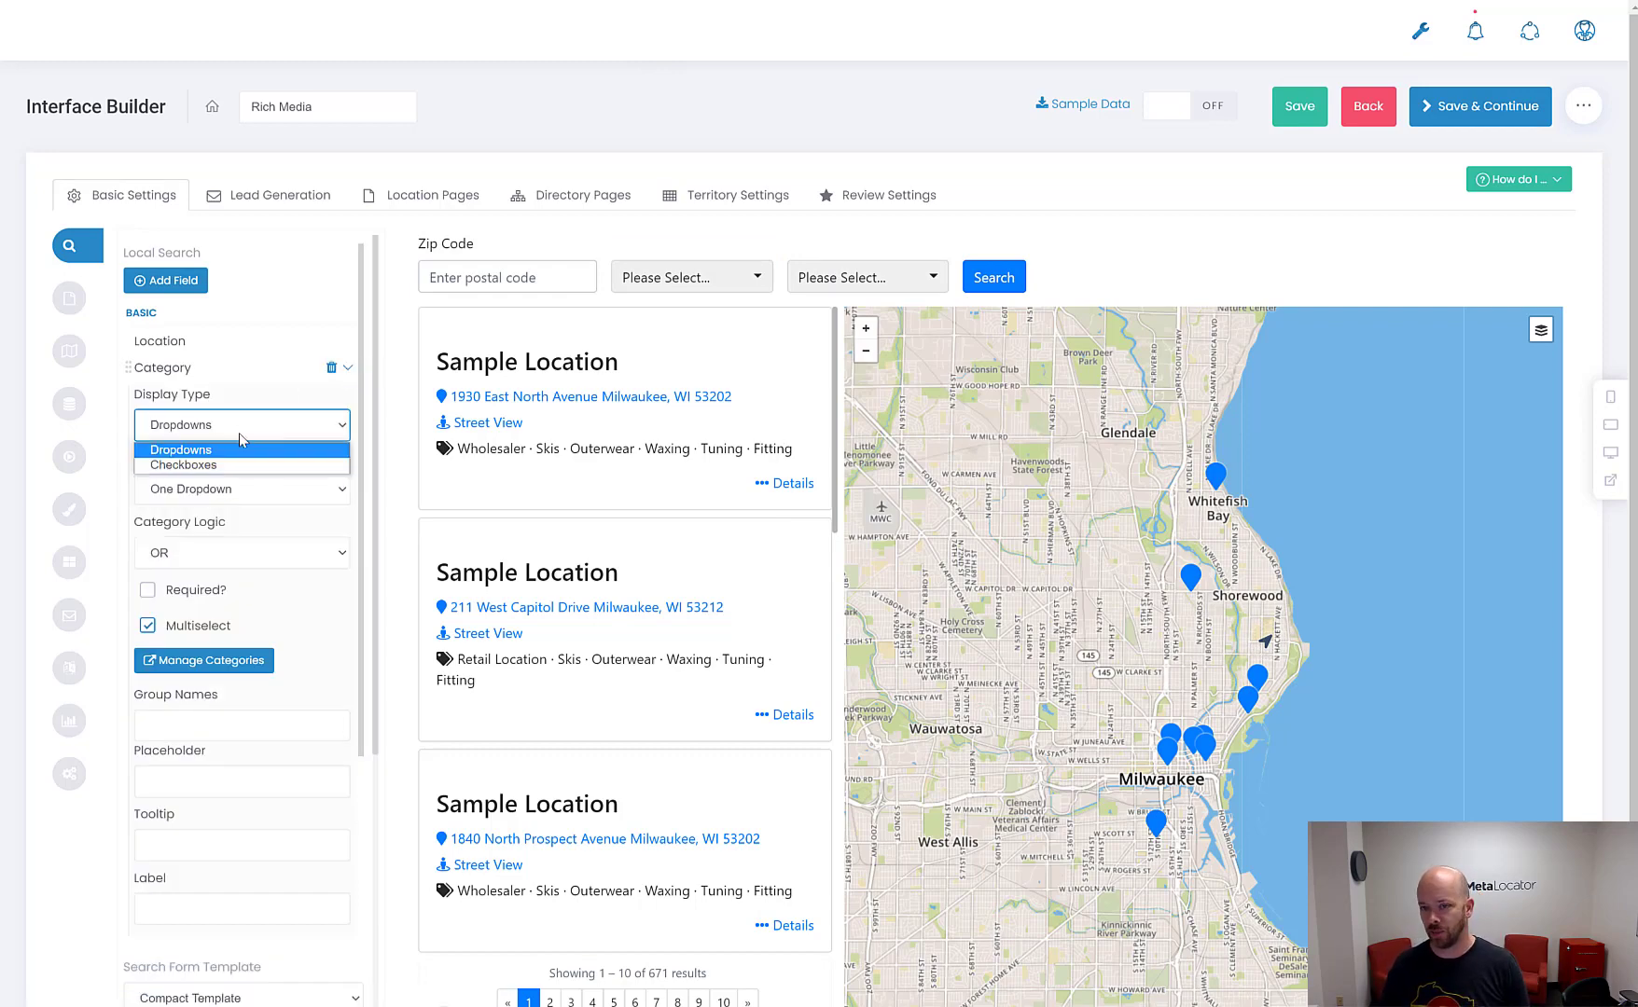
click(240, 464)
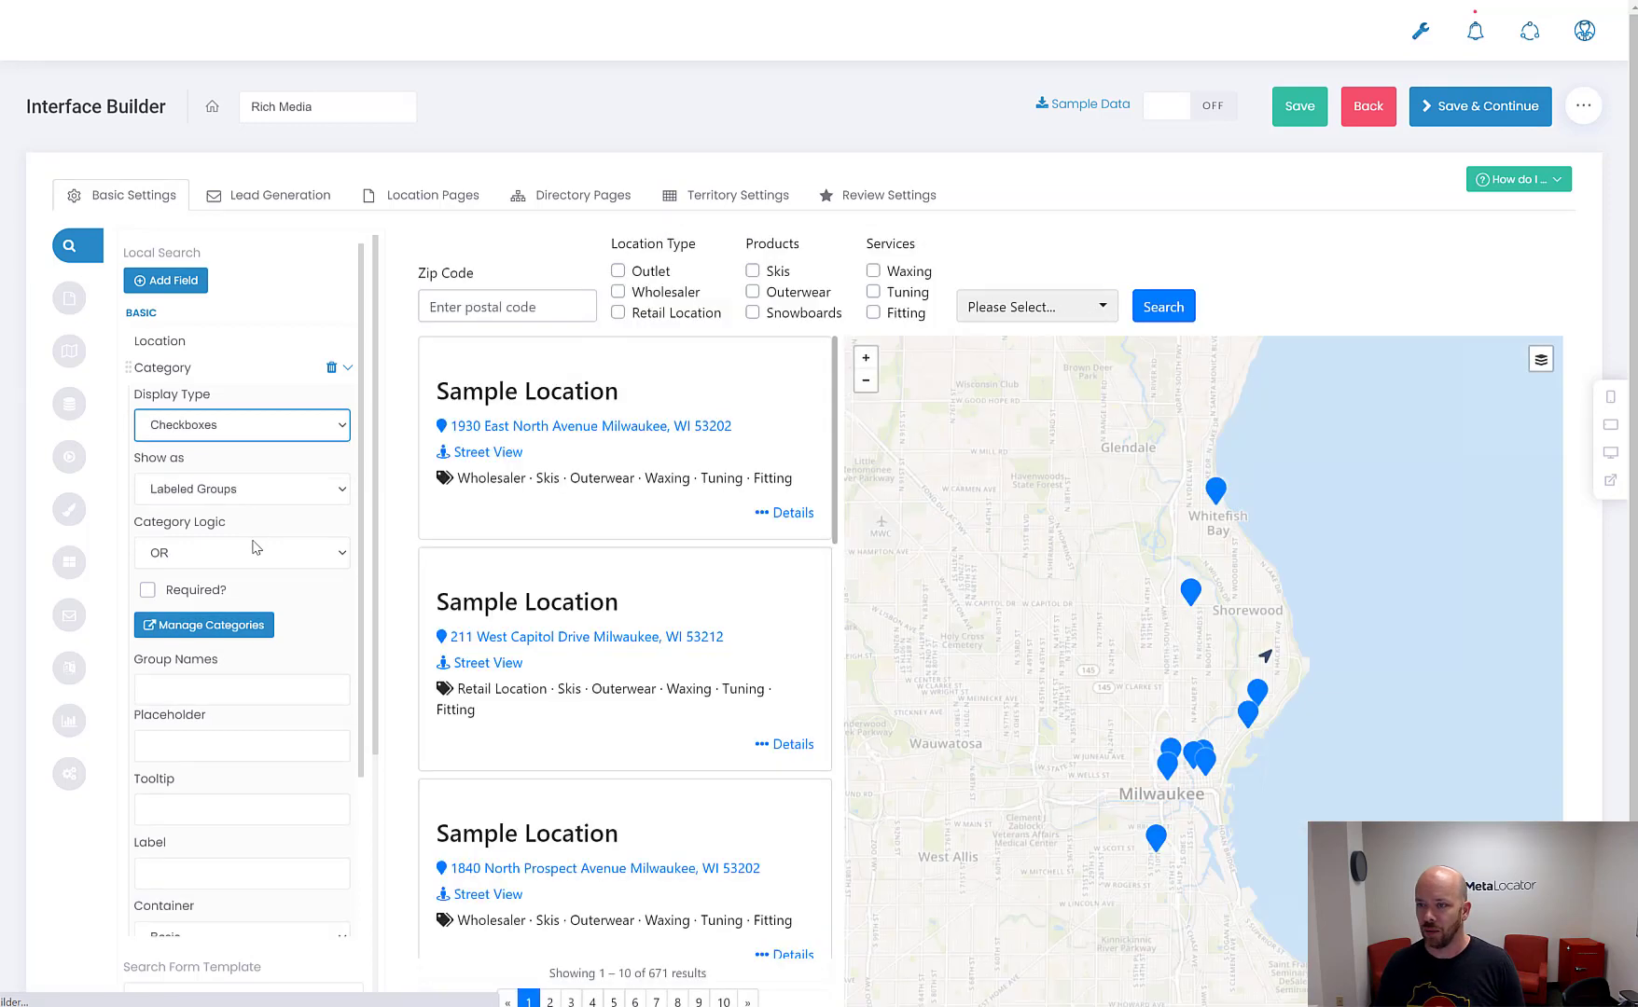
click(250, 690)
click(238, 730)
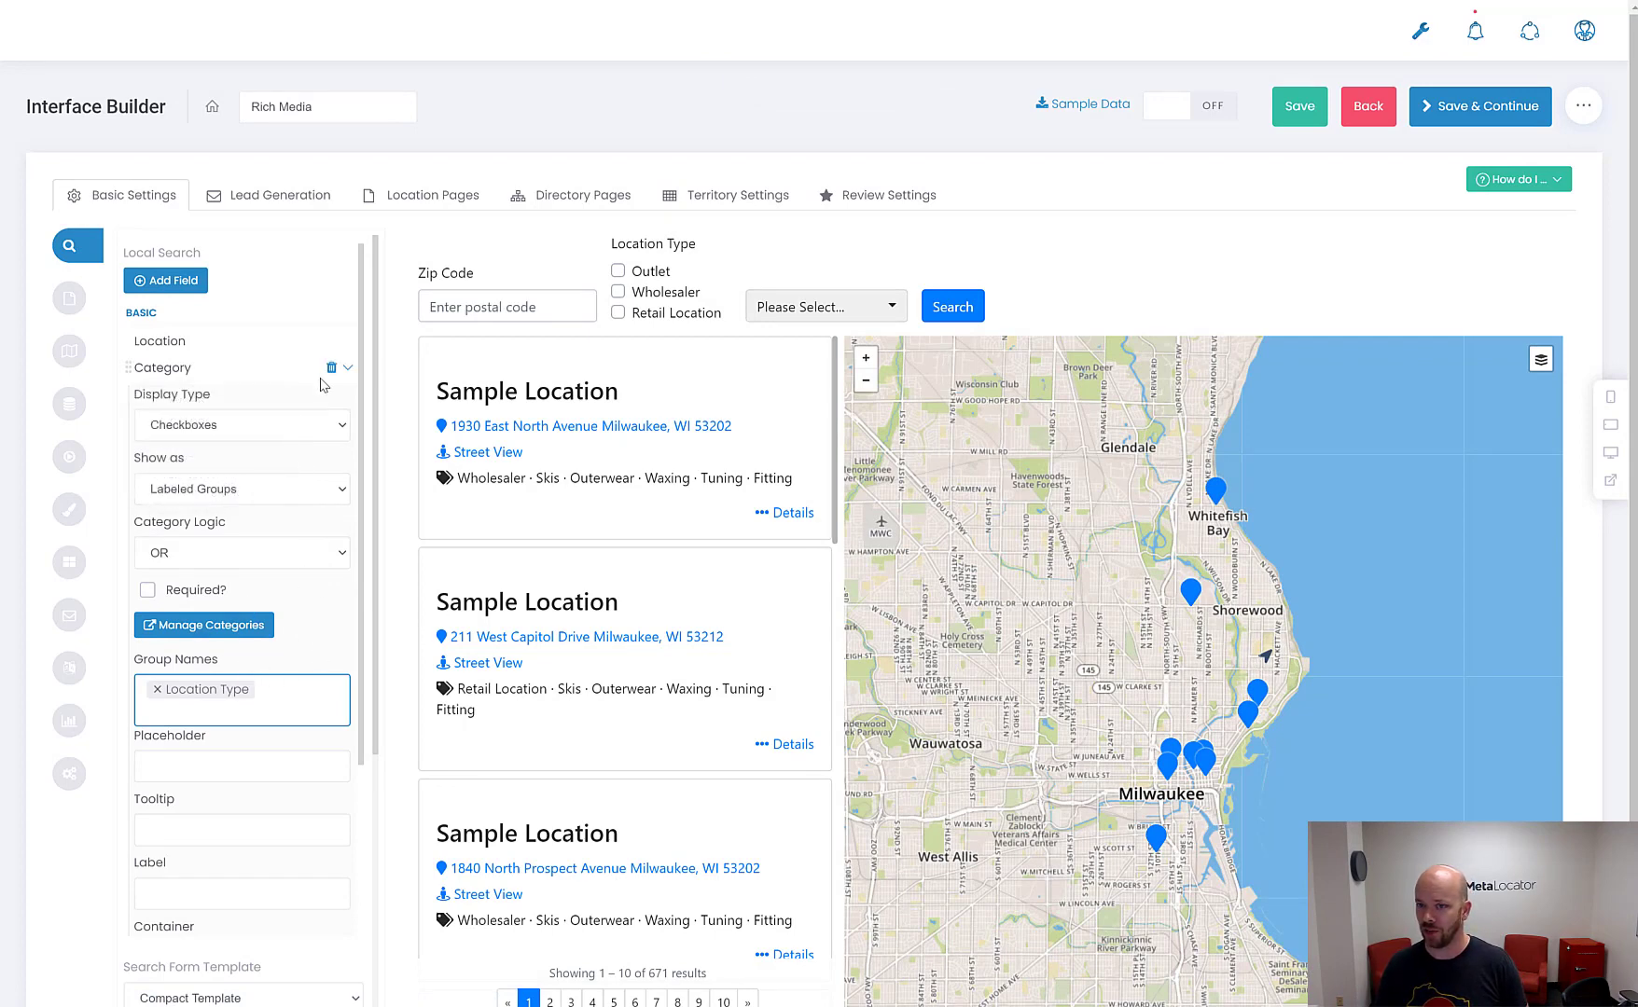
click(347, 368)
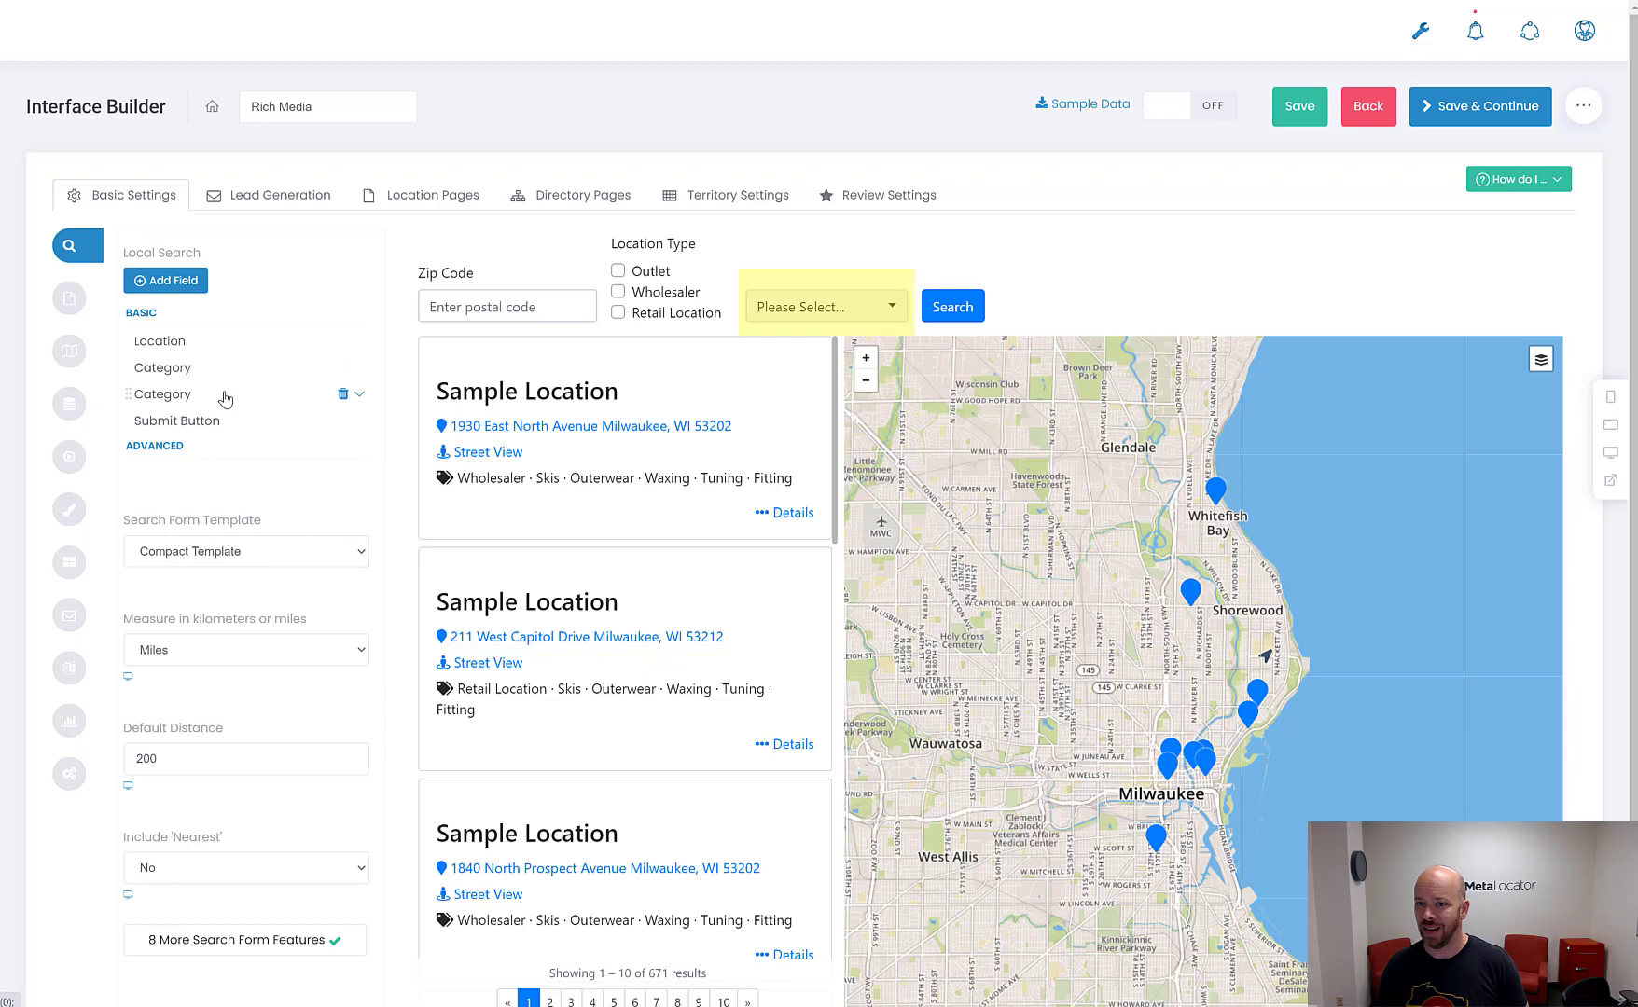
Show the second Category field as One Grouped Dropdown limited to the Products and Services groups, and check its list in the preview
click(359, 397)
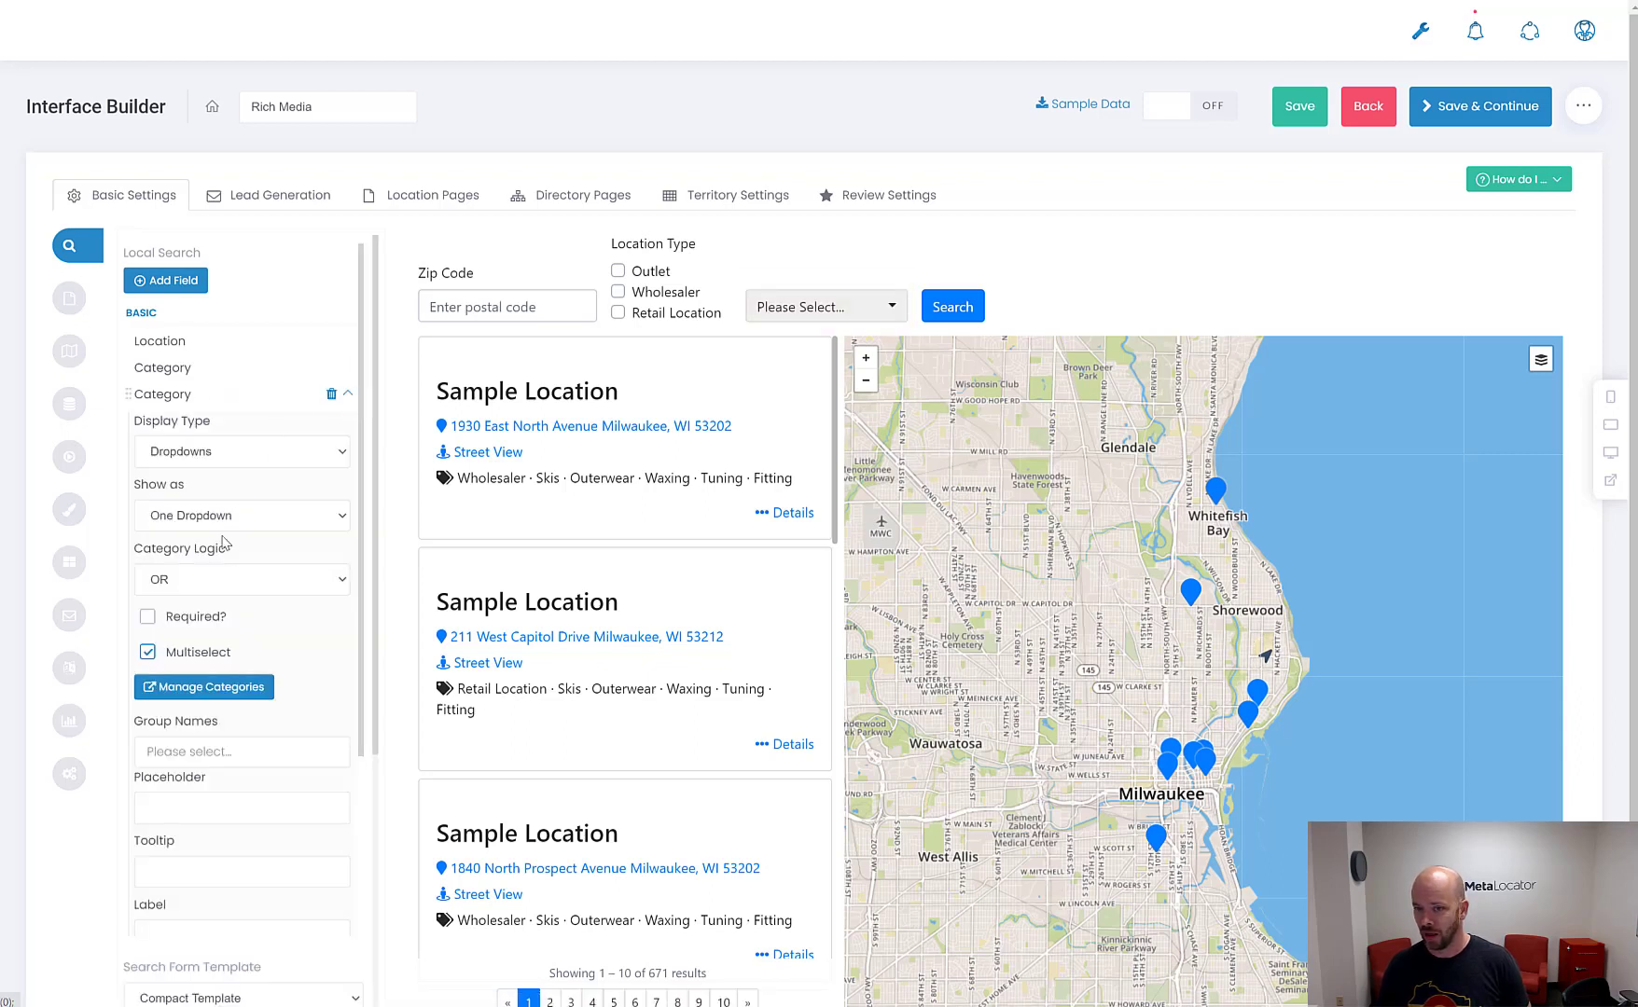
click(245, 515)
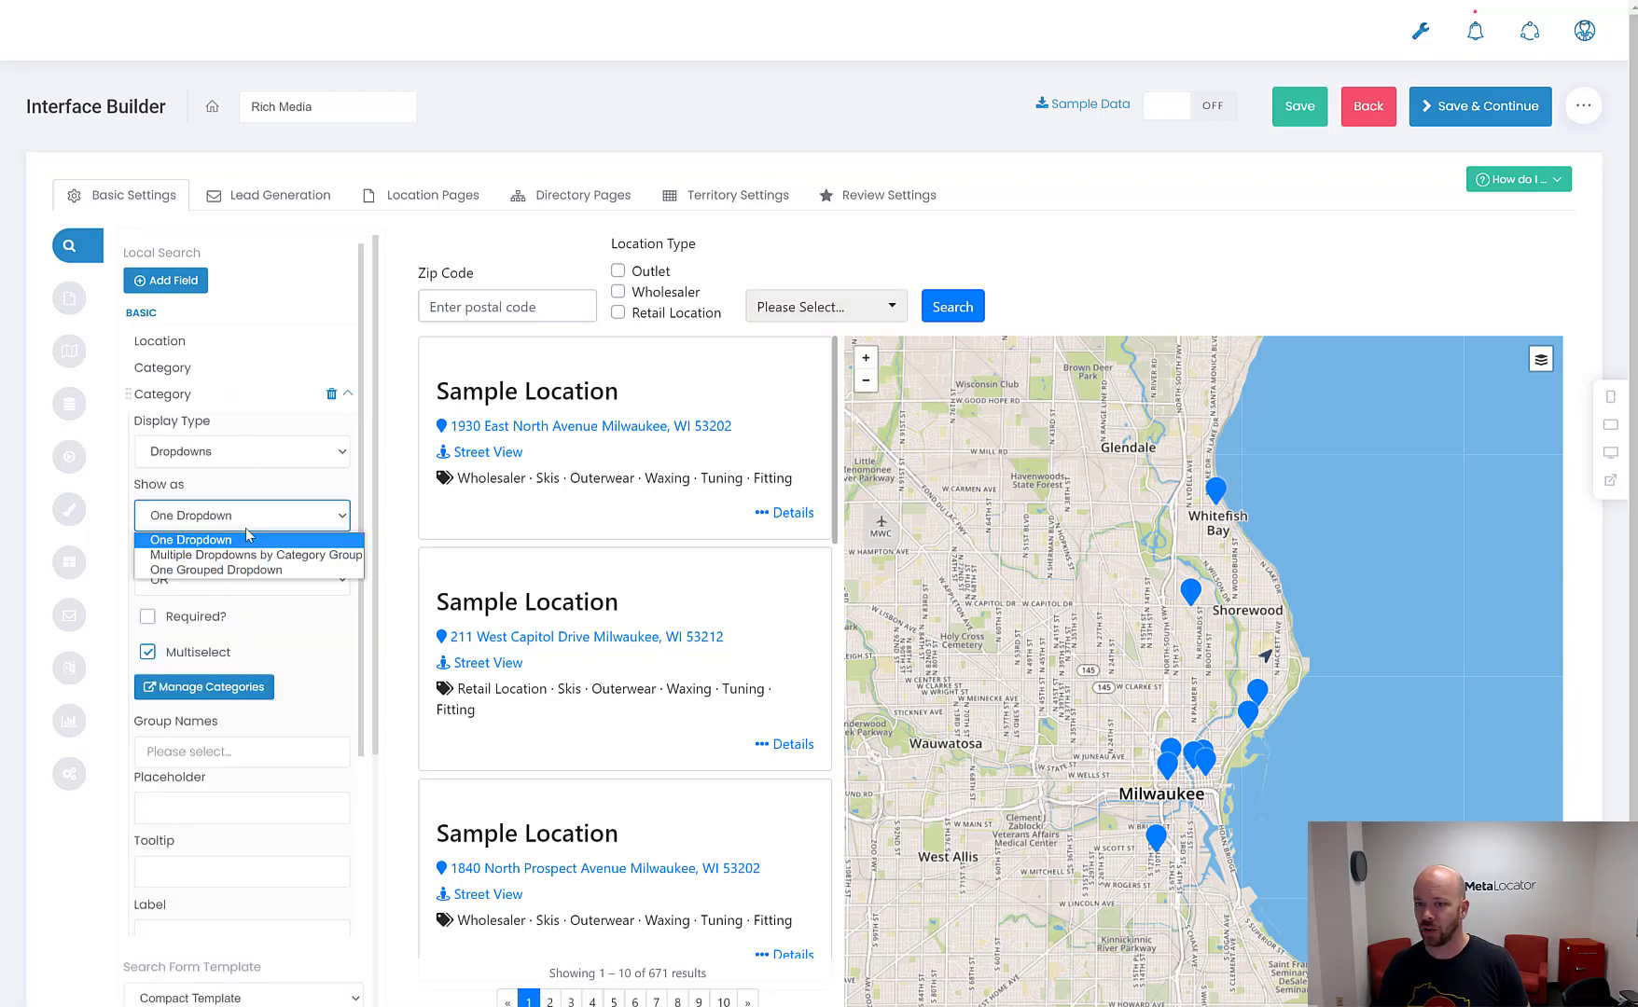
click(240, 573)
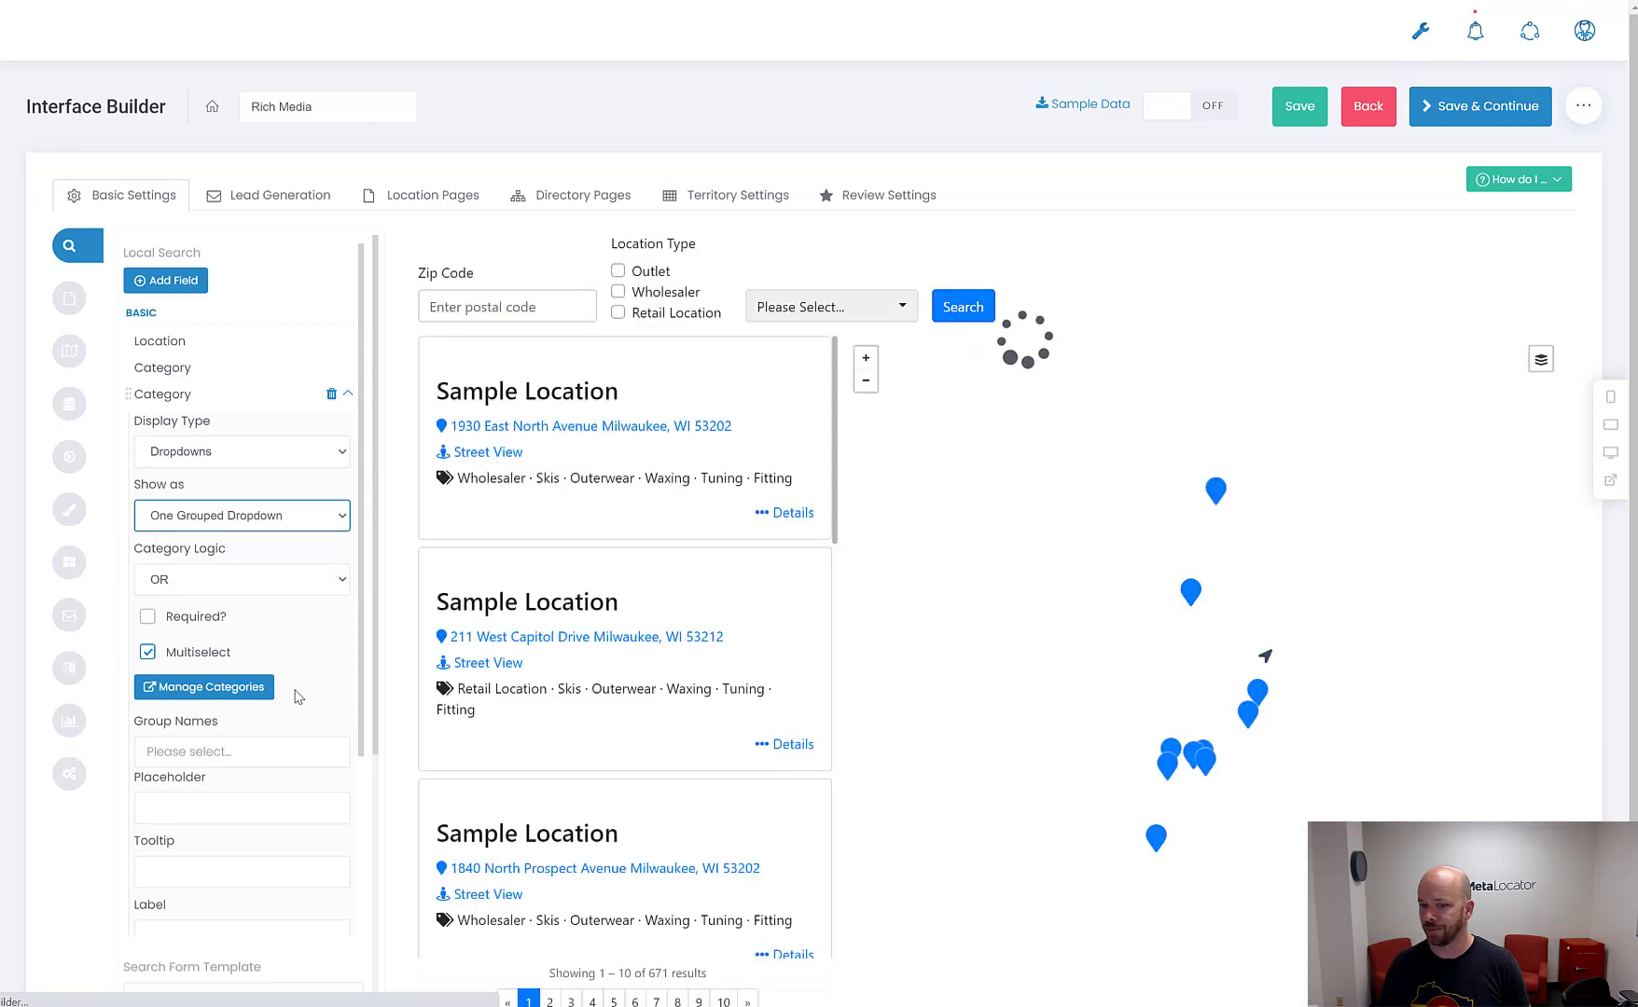
click(256, 751)
click(207, 810)
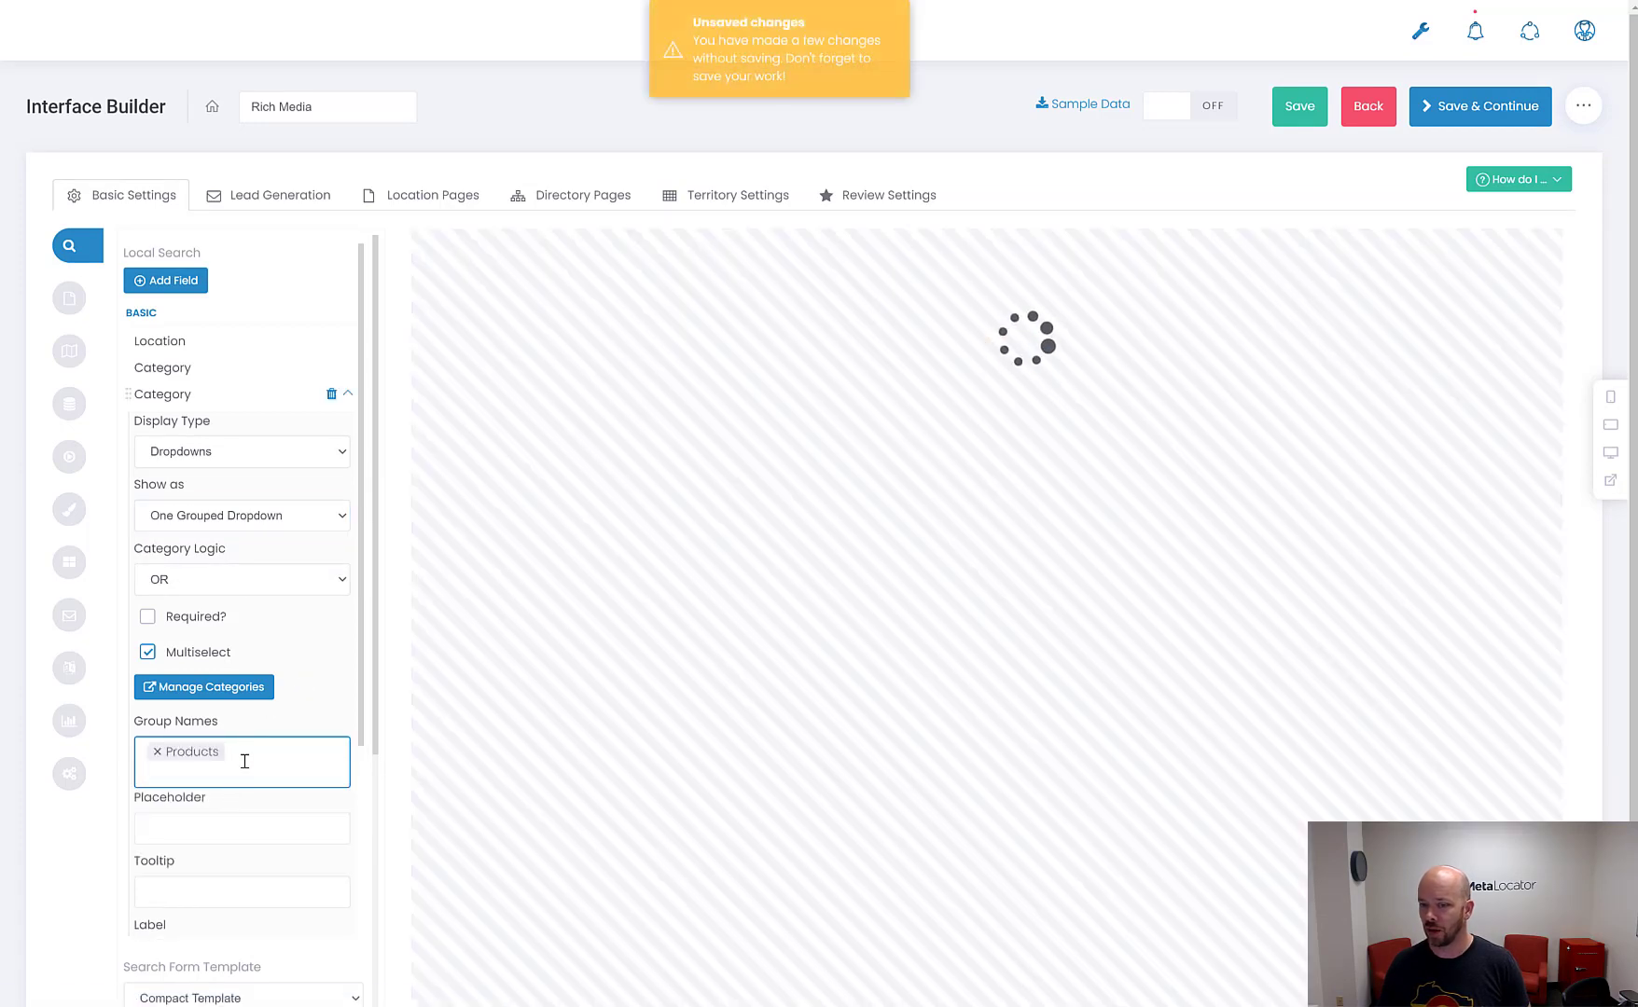
click(207, 855)
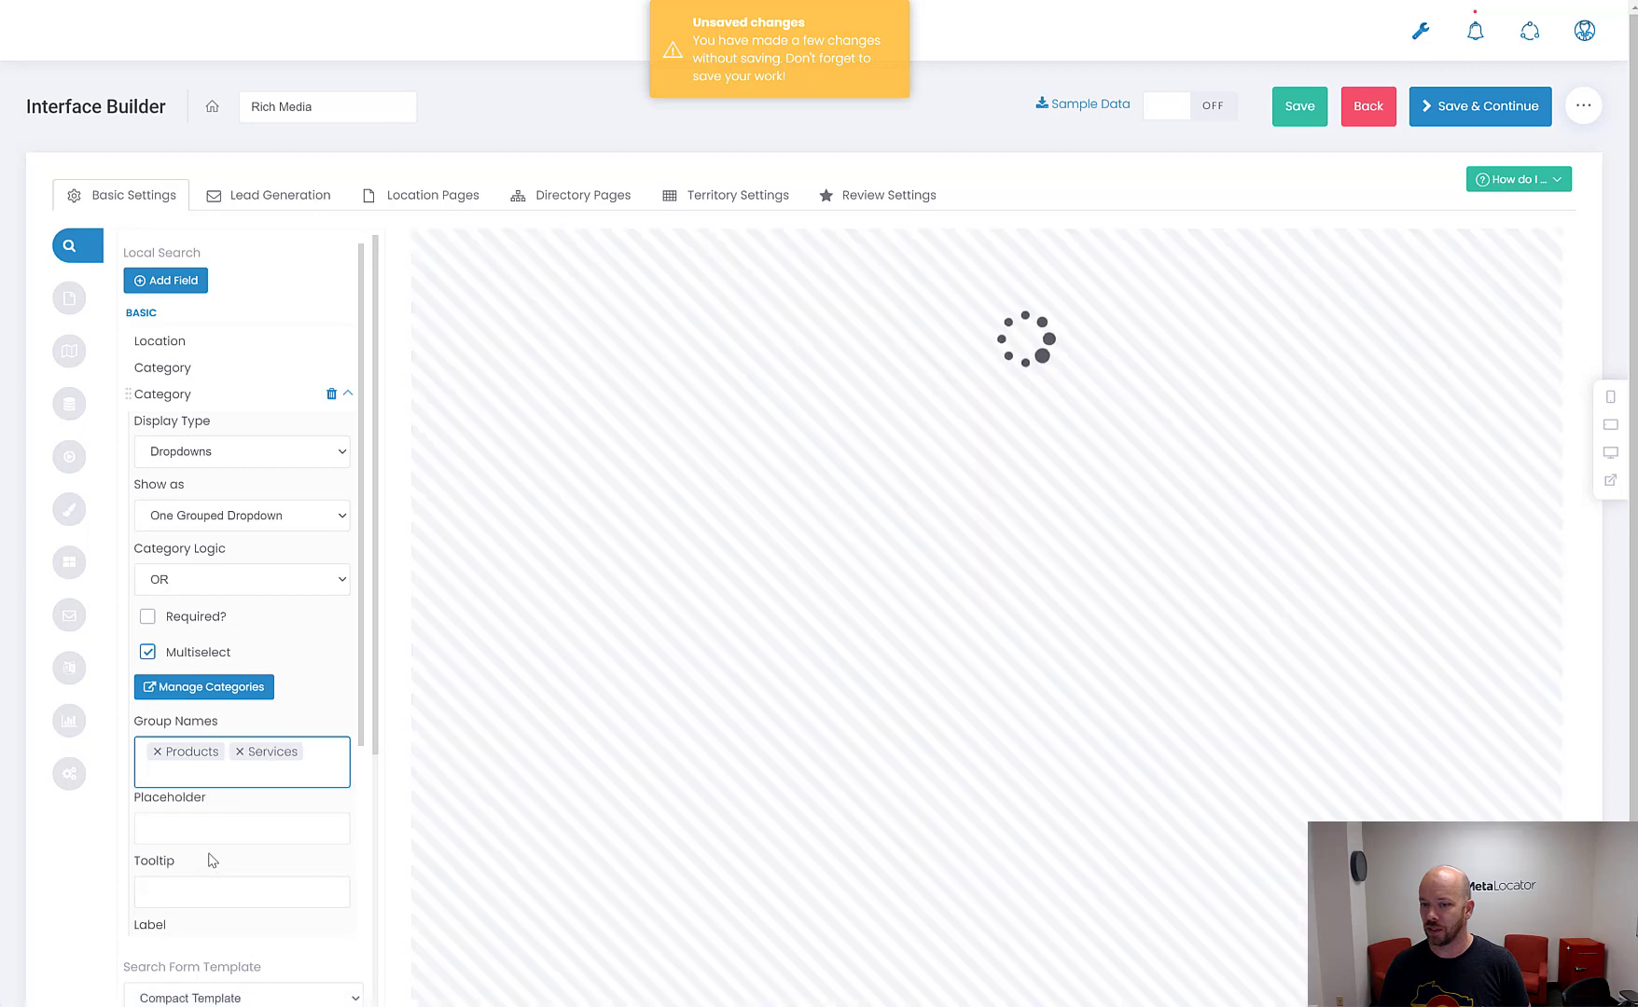
click(837, 310)
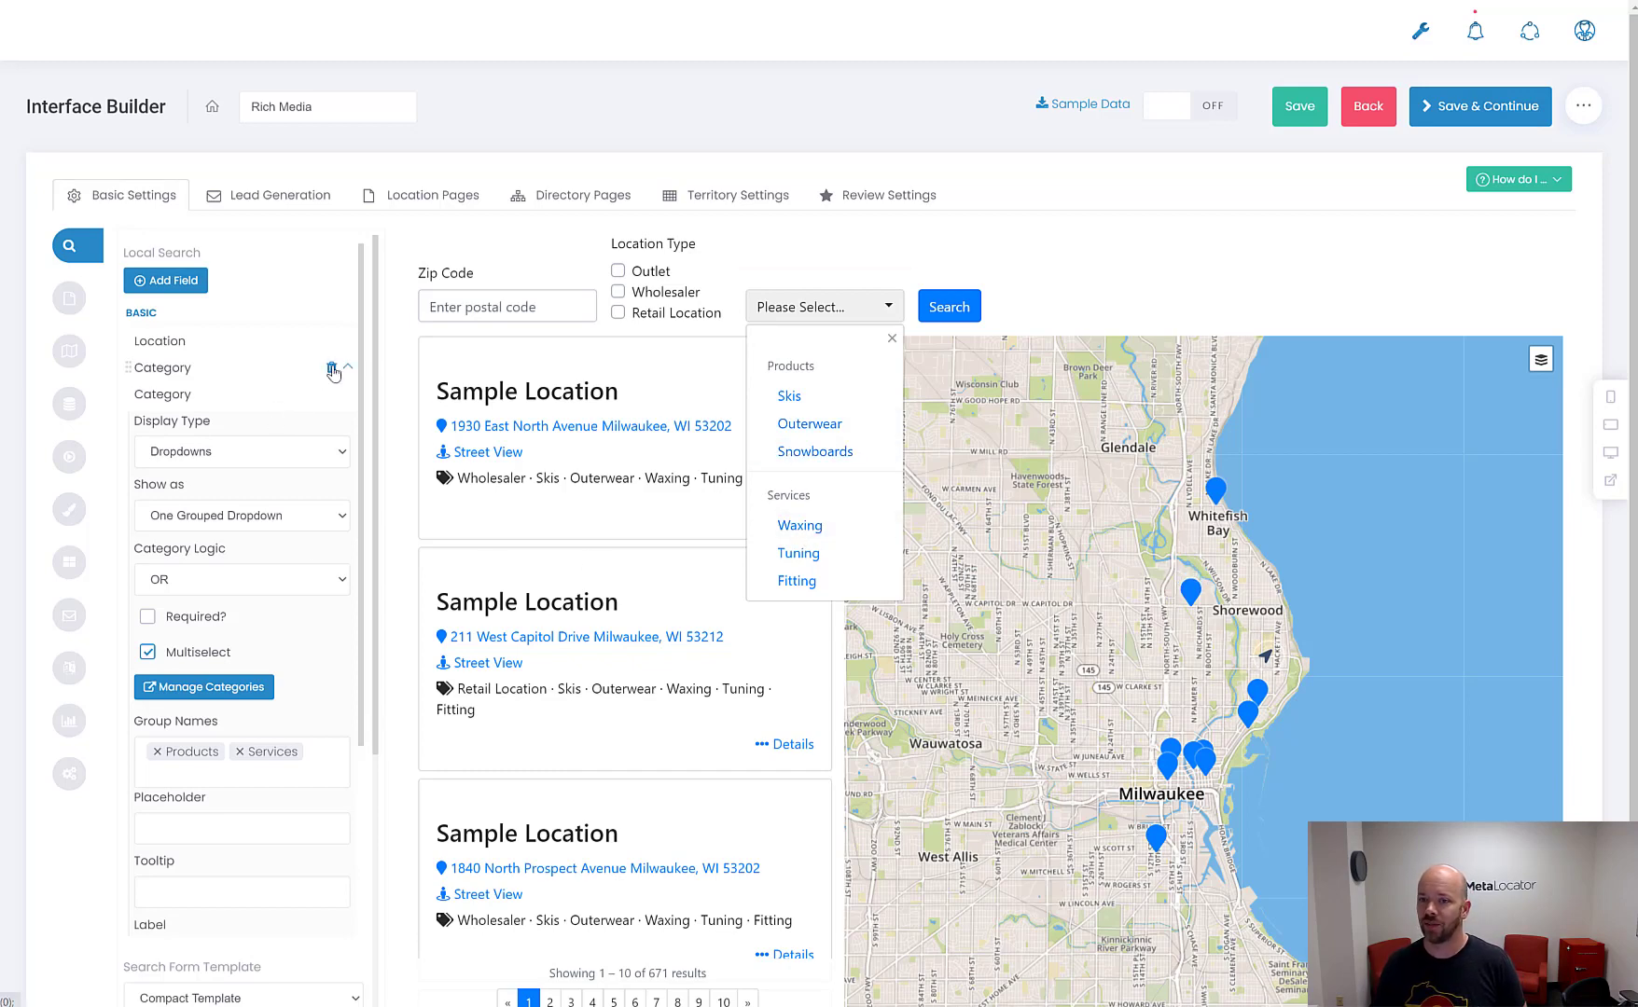
Delete the Location Type checkbox Category field and review the remaining Category field's settings and its grouped list in the preview
click(332, 368)
click(735, 592)
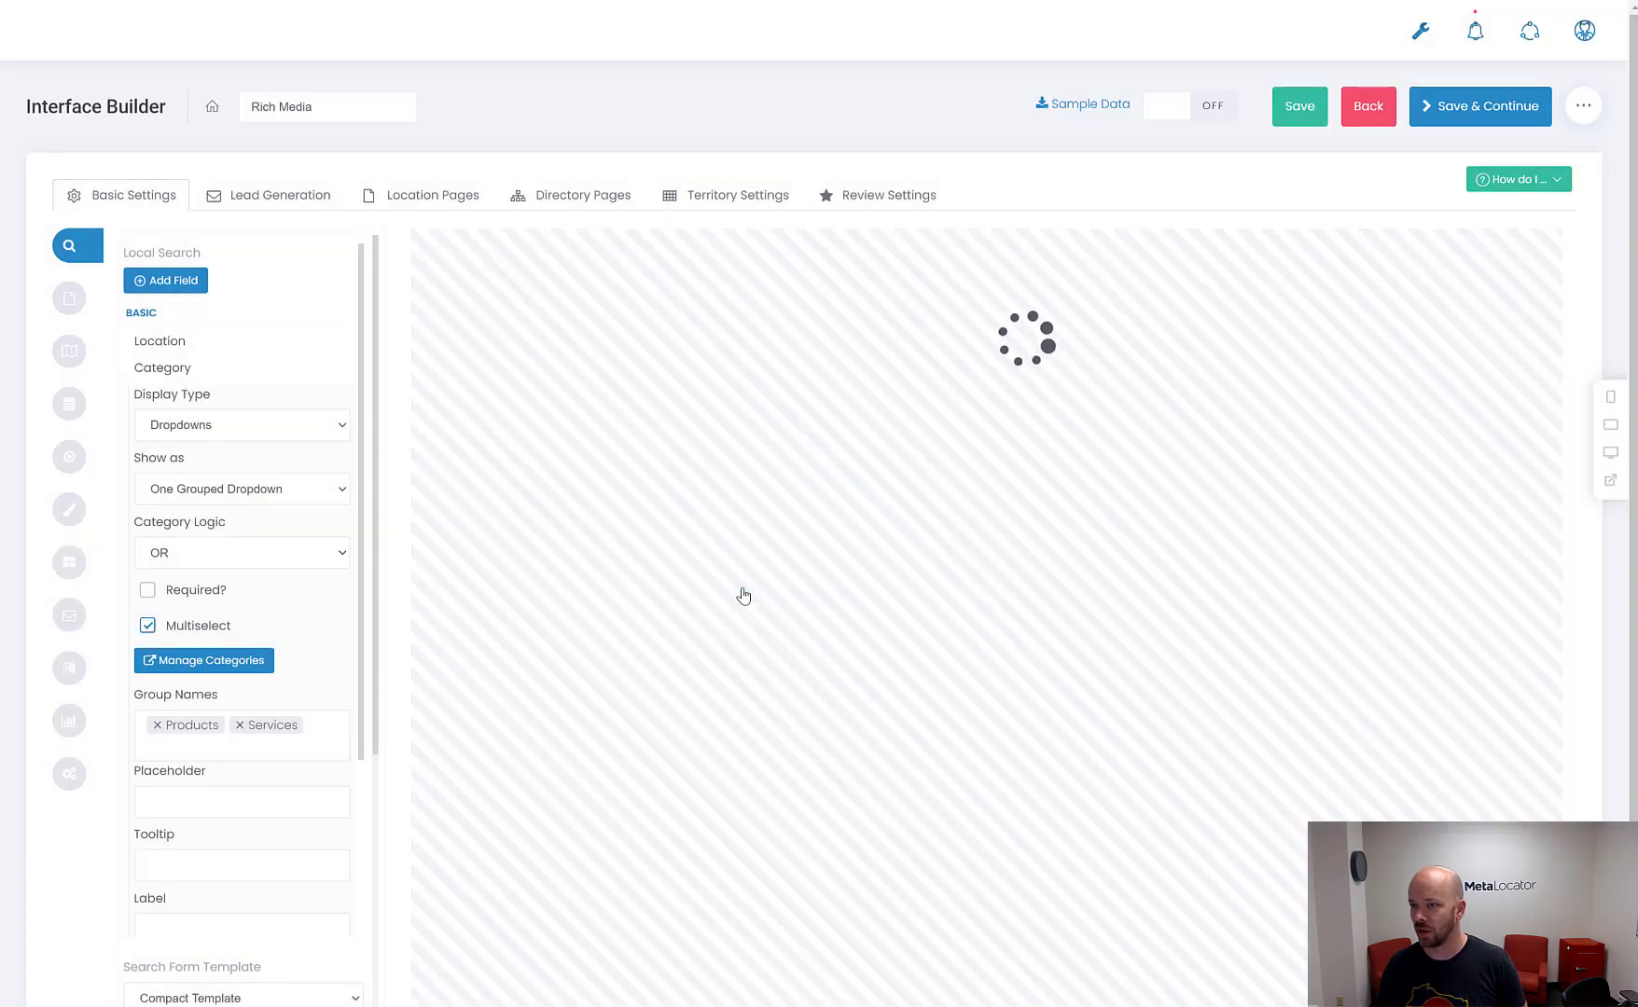
click(741, 278)
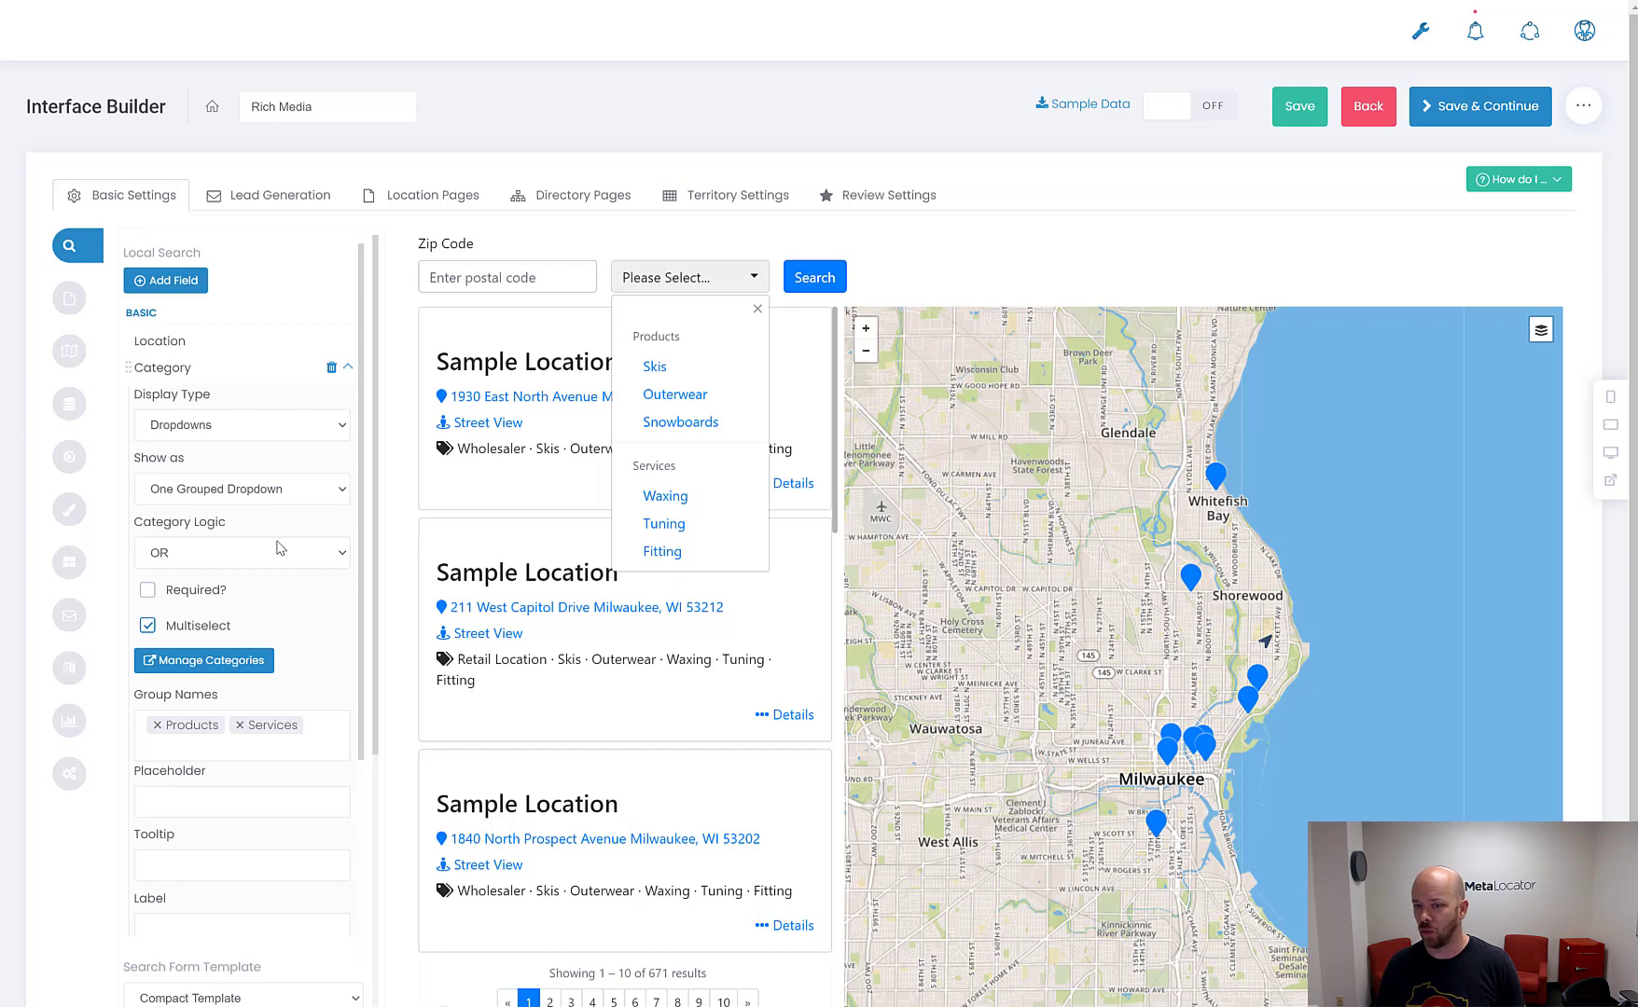
scroll(284, 536, down, 3)
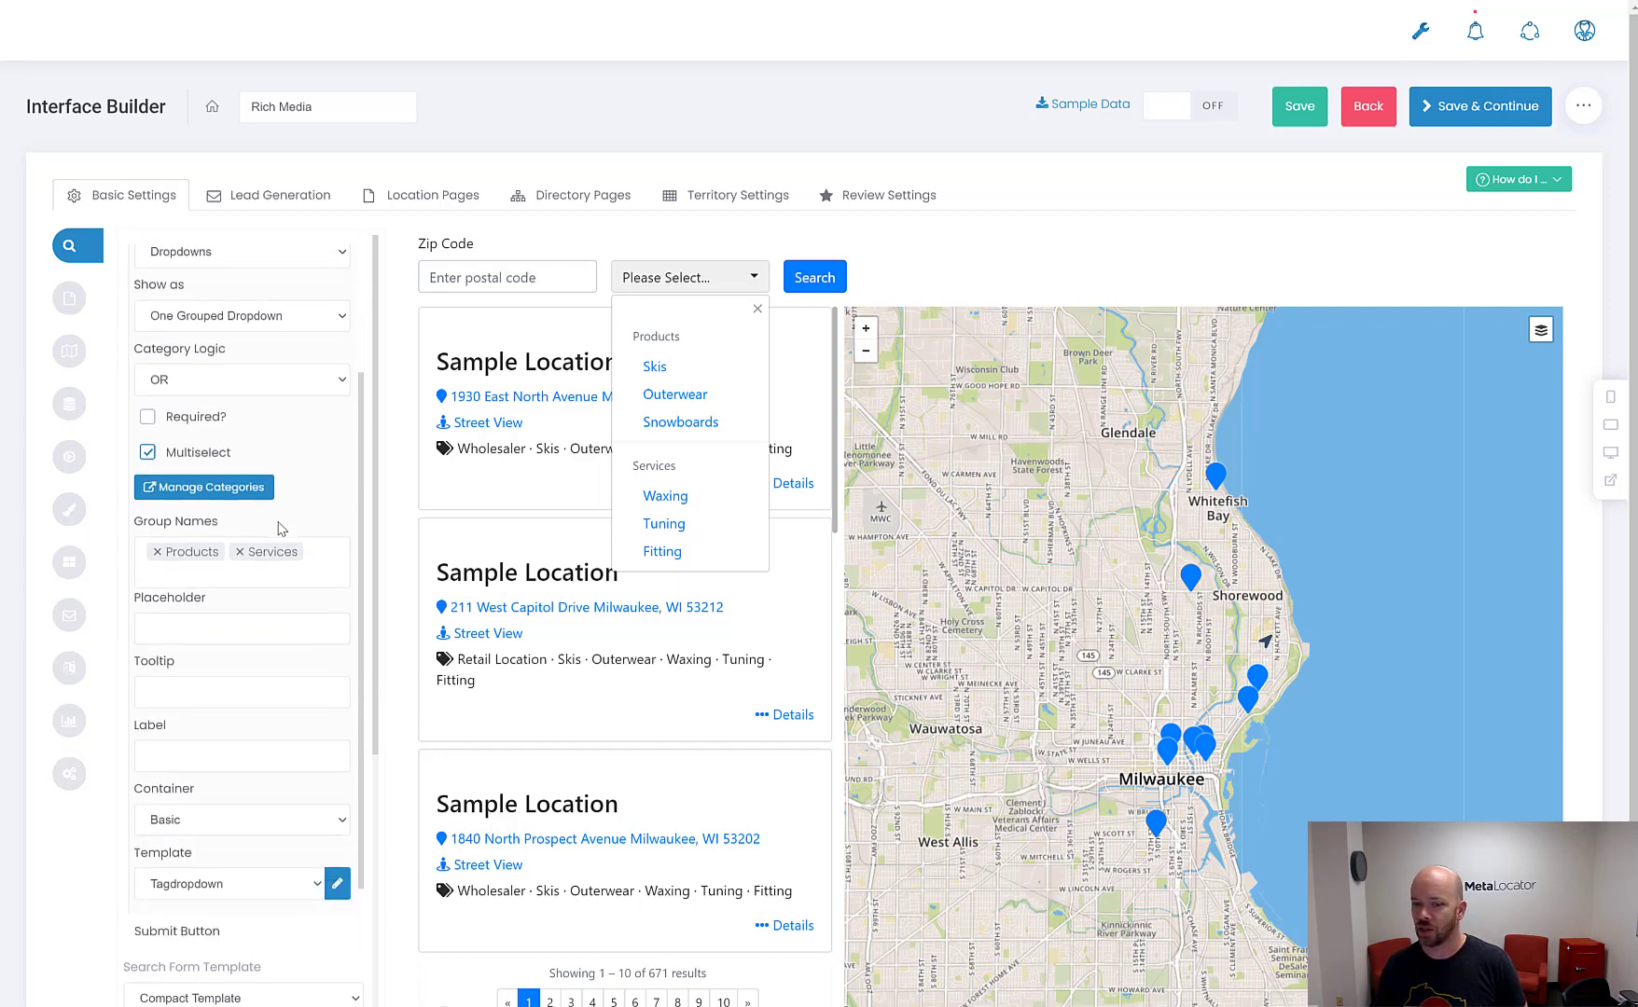
scroll(280, 522, up, 3)
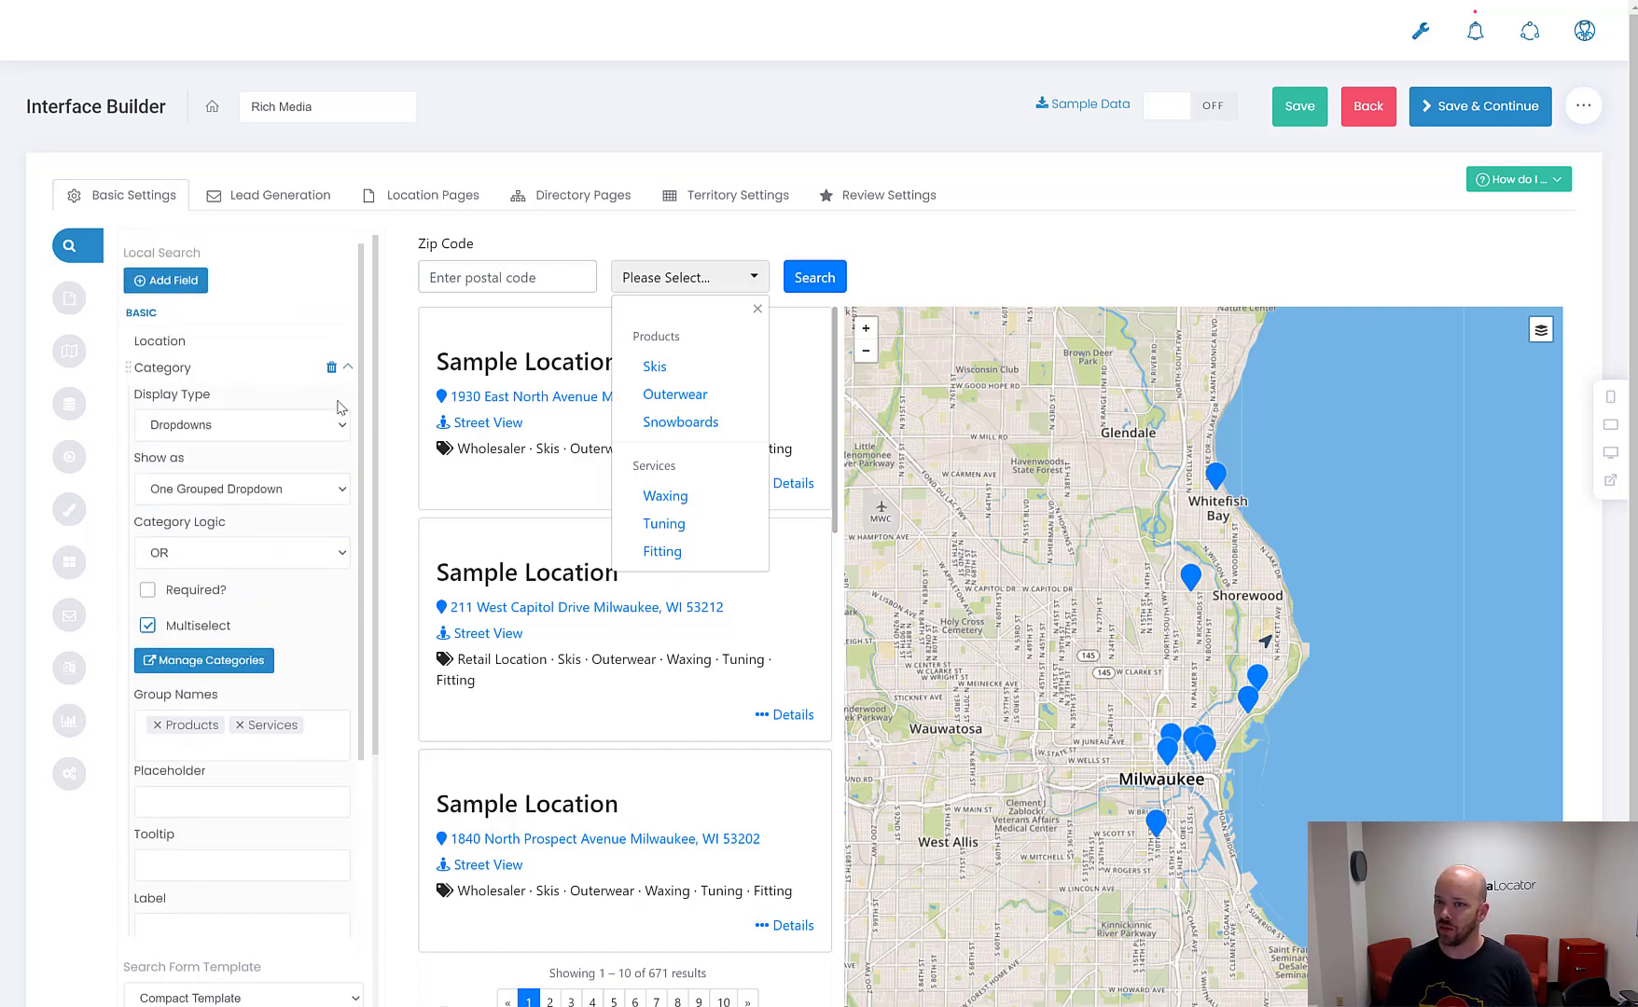
click(346, 373)
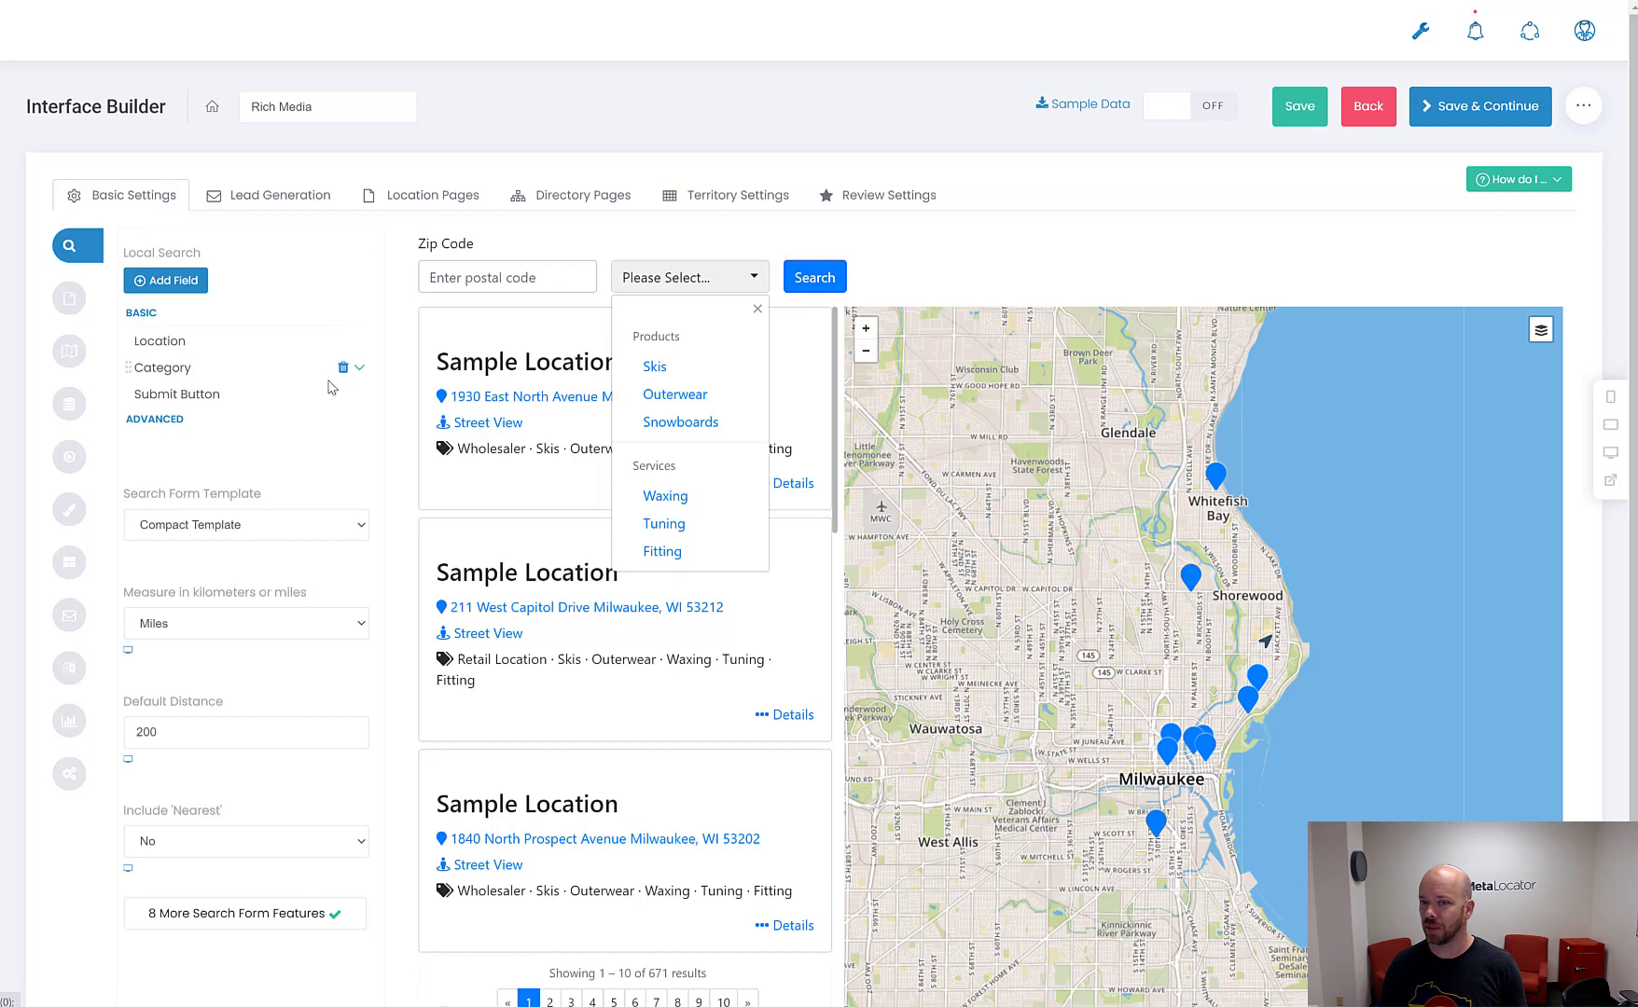
click(911, 277)
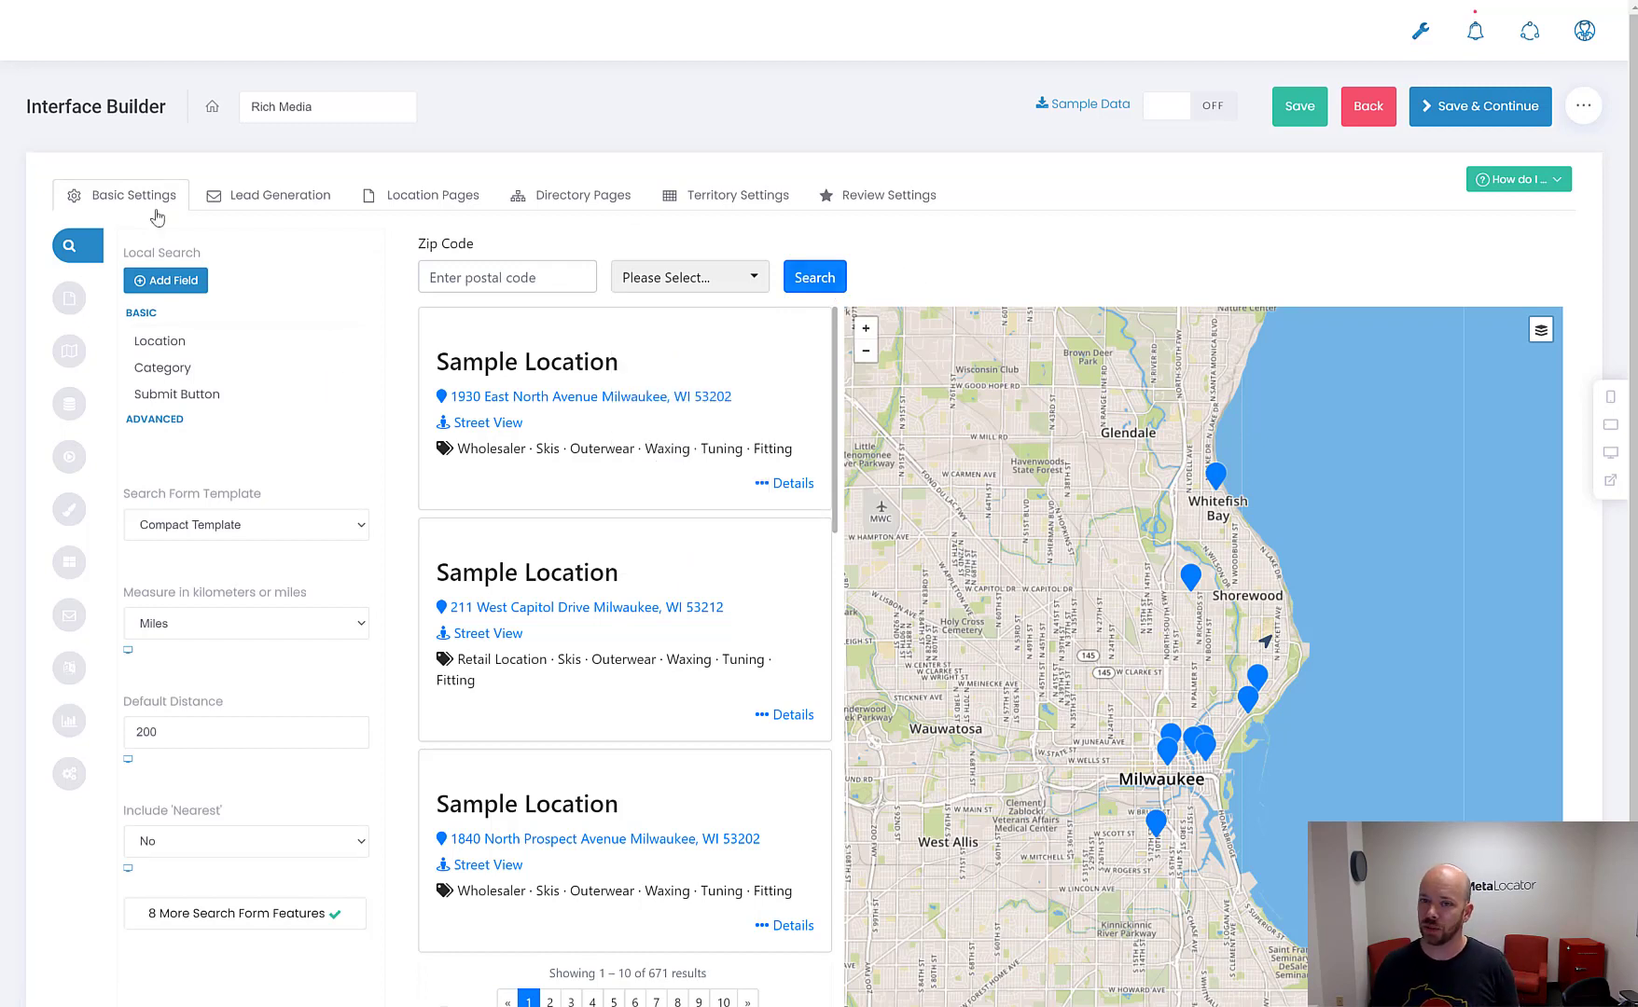
Set the Category field's placeholder to "Choose Products"
click(346, 372)
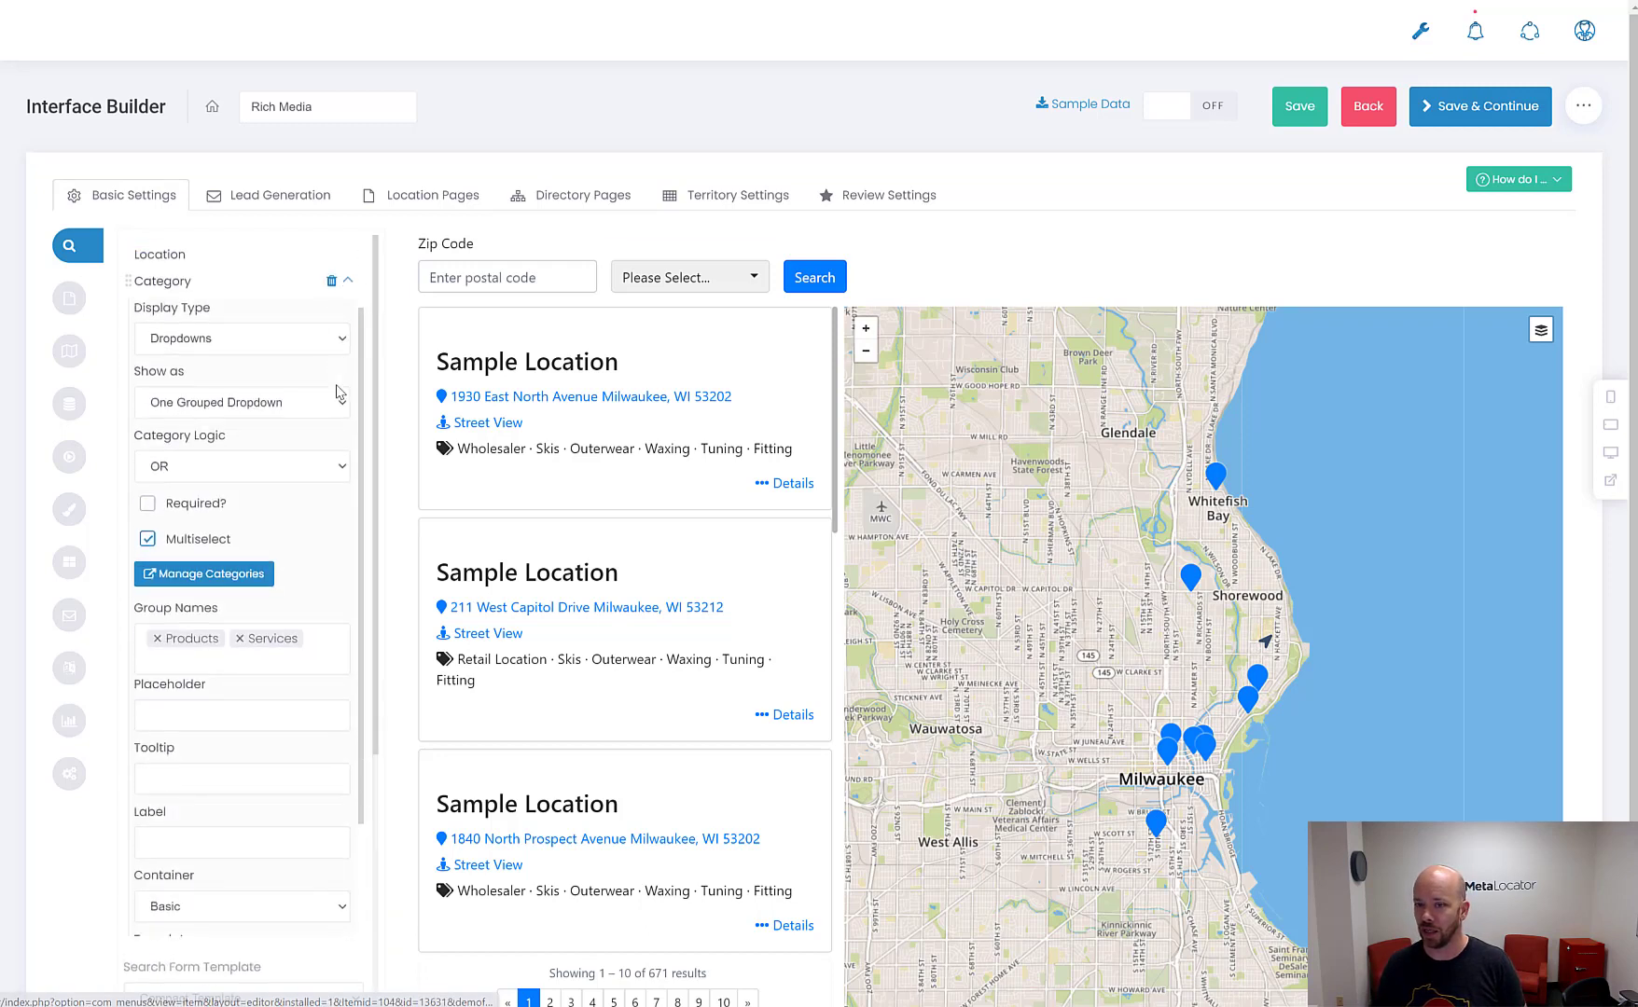
scroll(154, 650, down, 1)
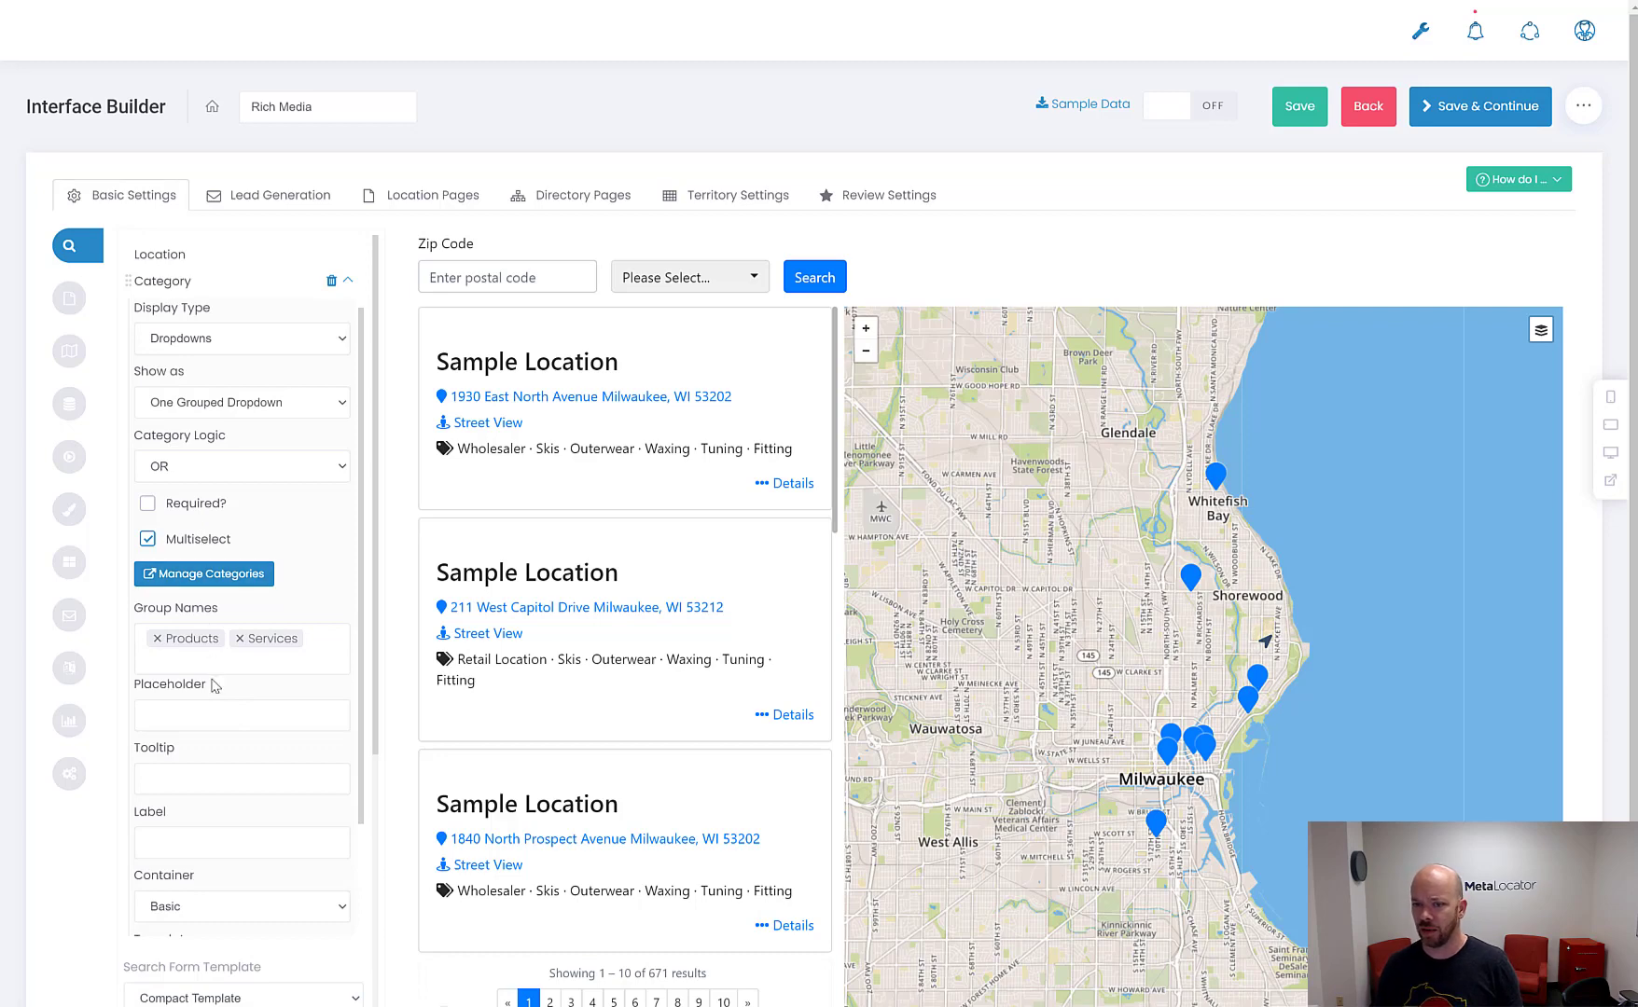
click(211, 716)
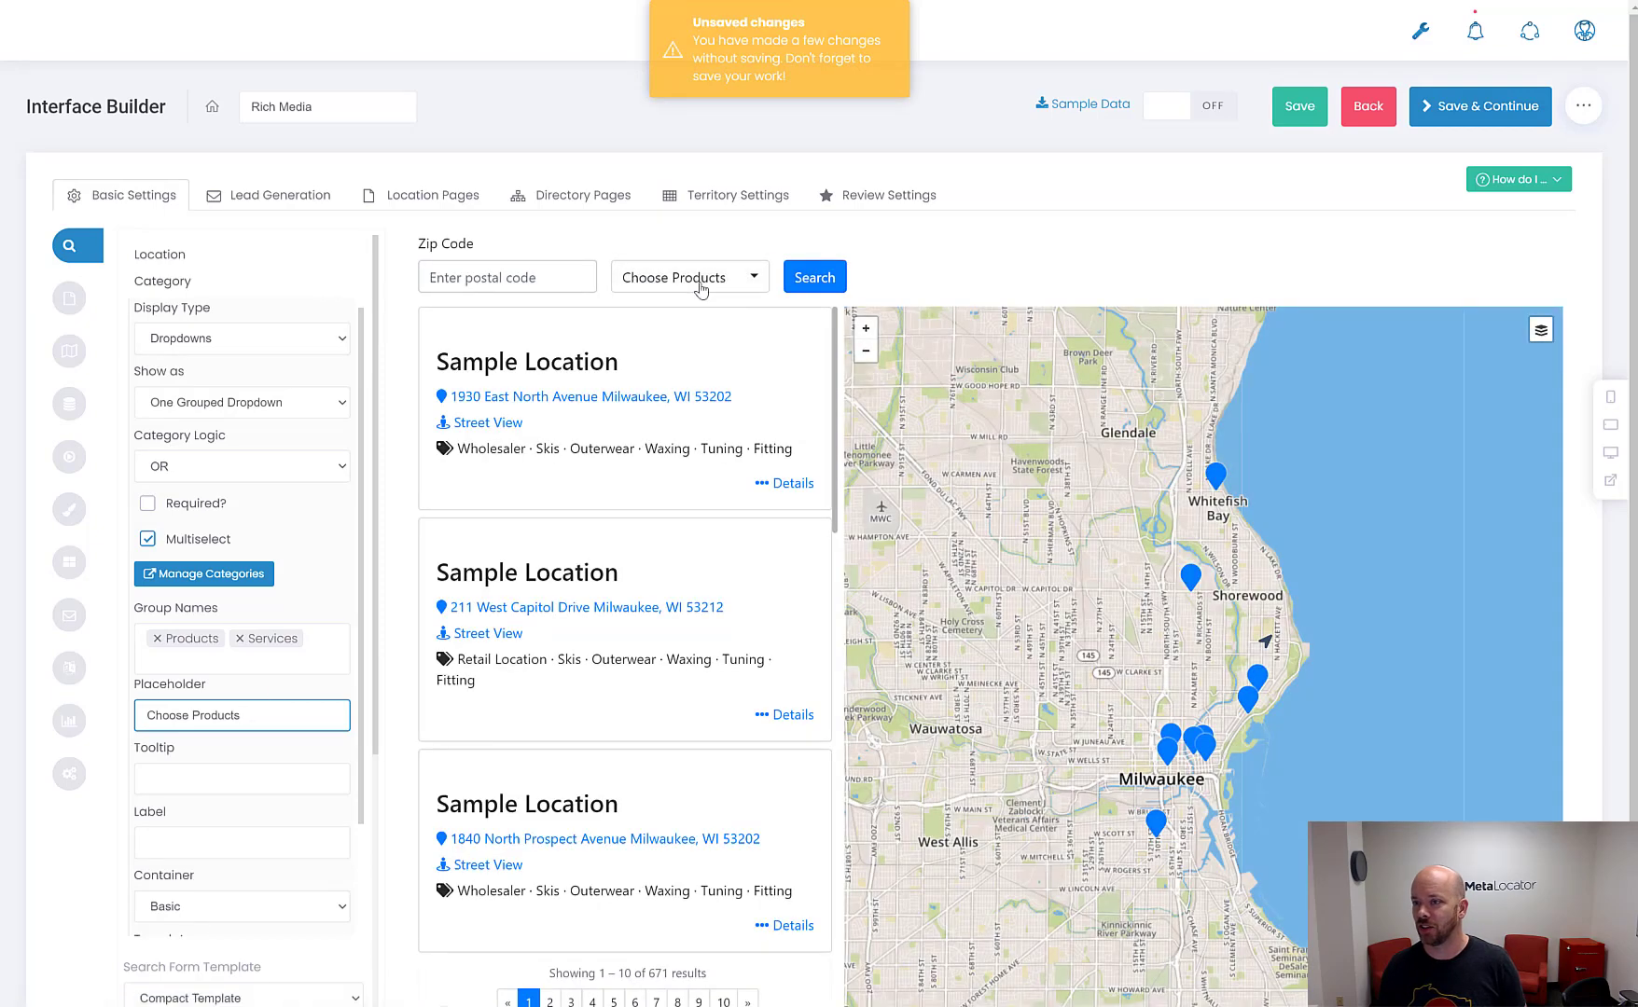
Try the postal code 80250 in the preview's Zip Code field, and clear it
click(209, 831)
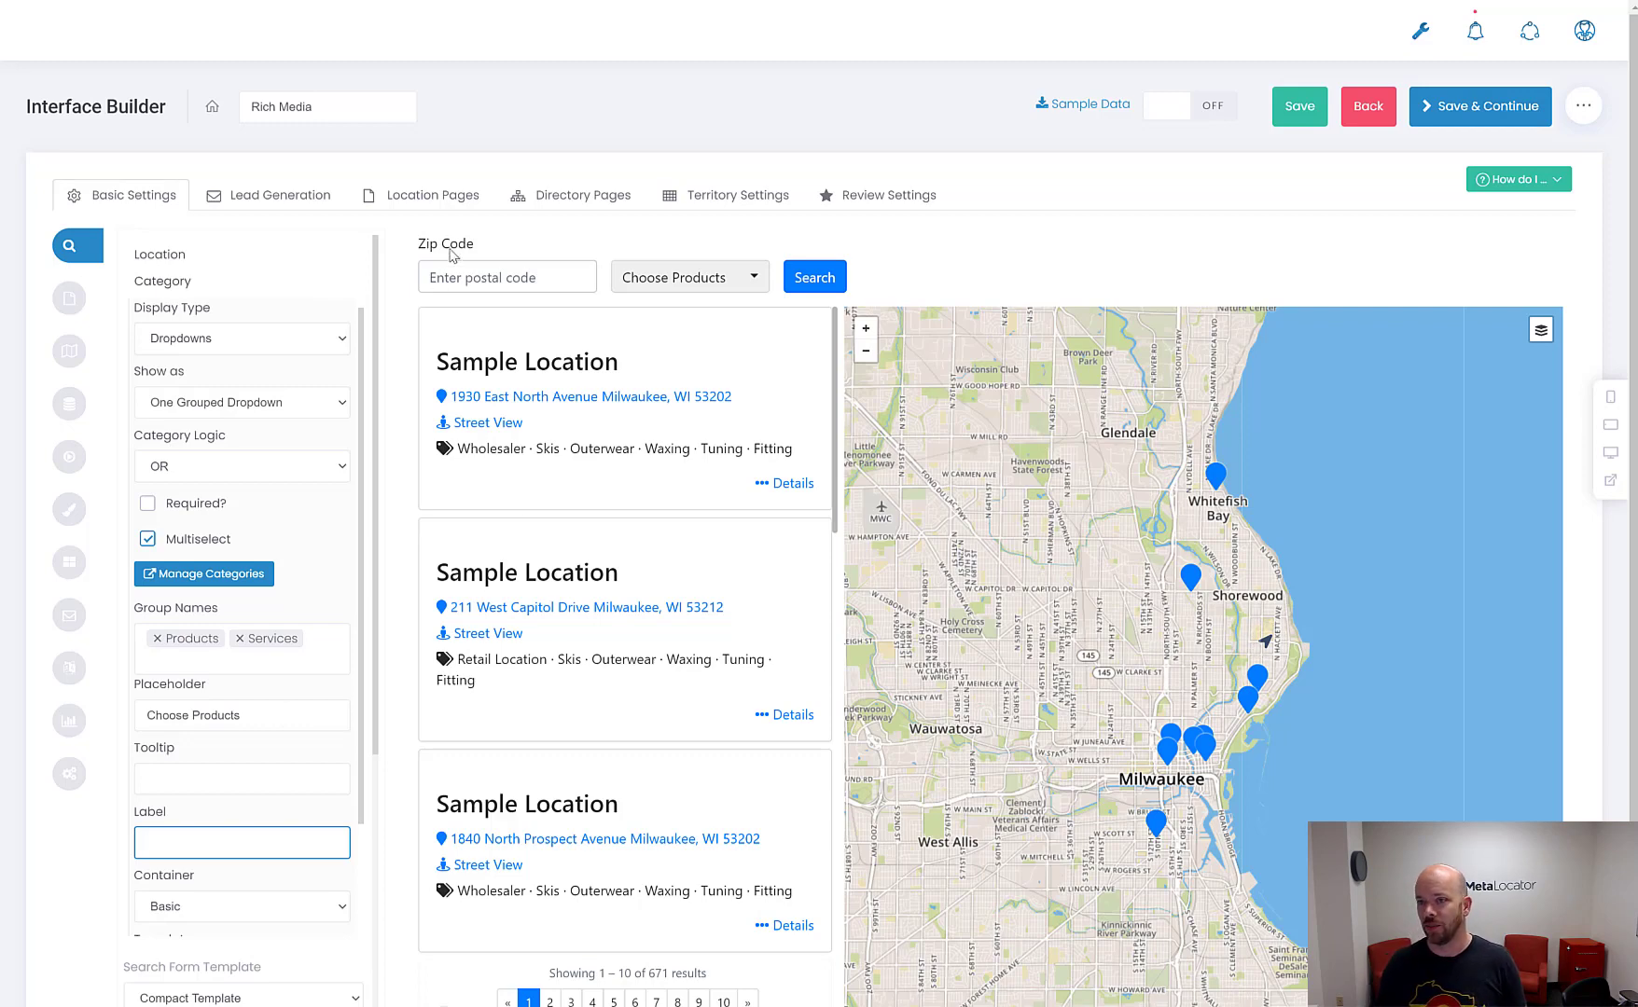
click(464, 275)
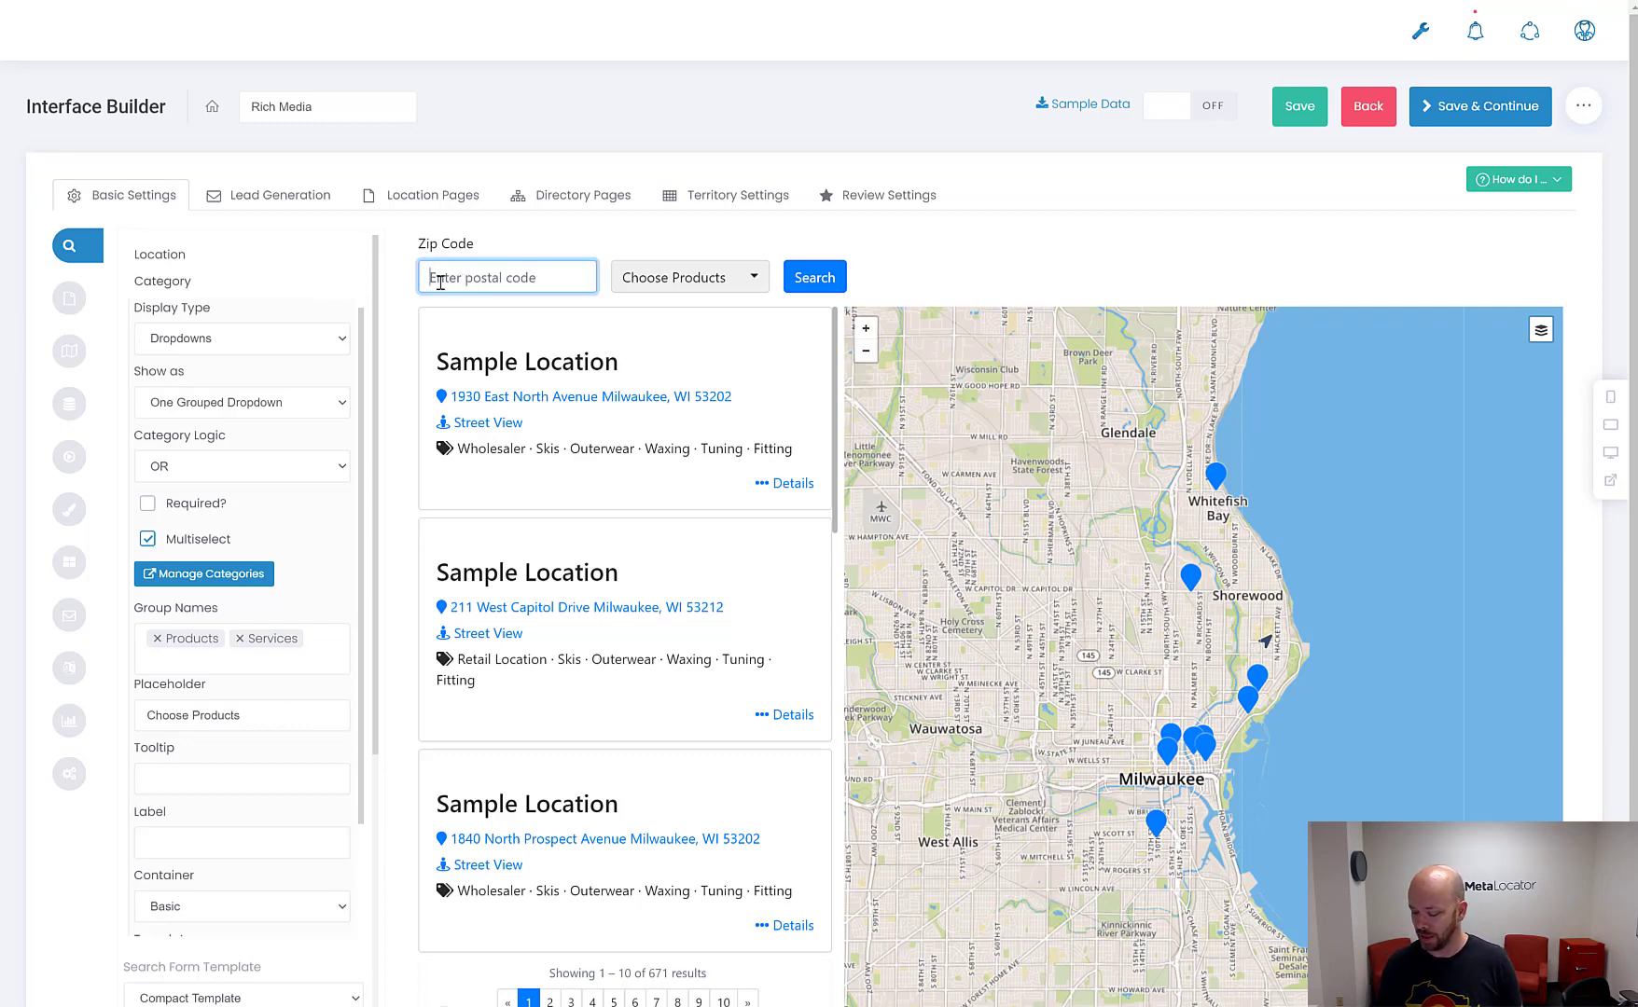
text(80250)
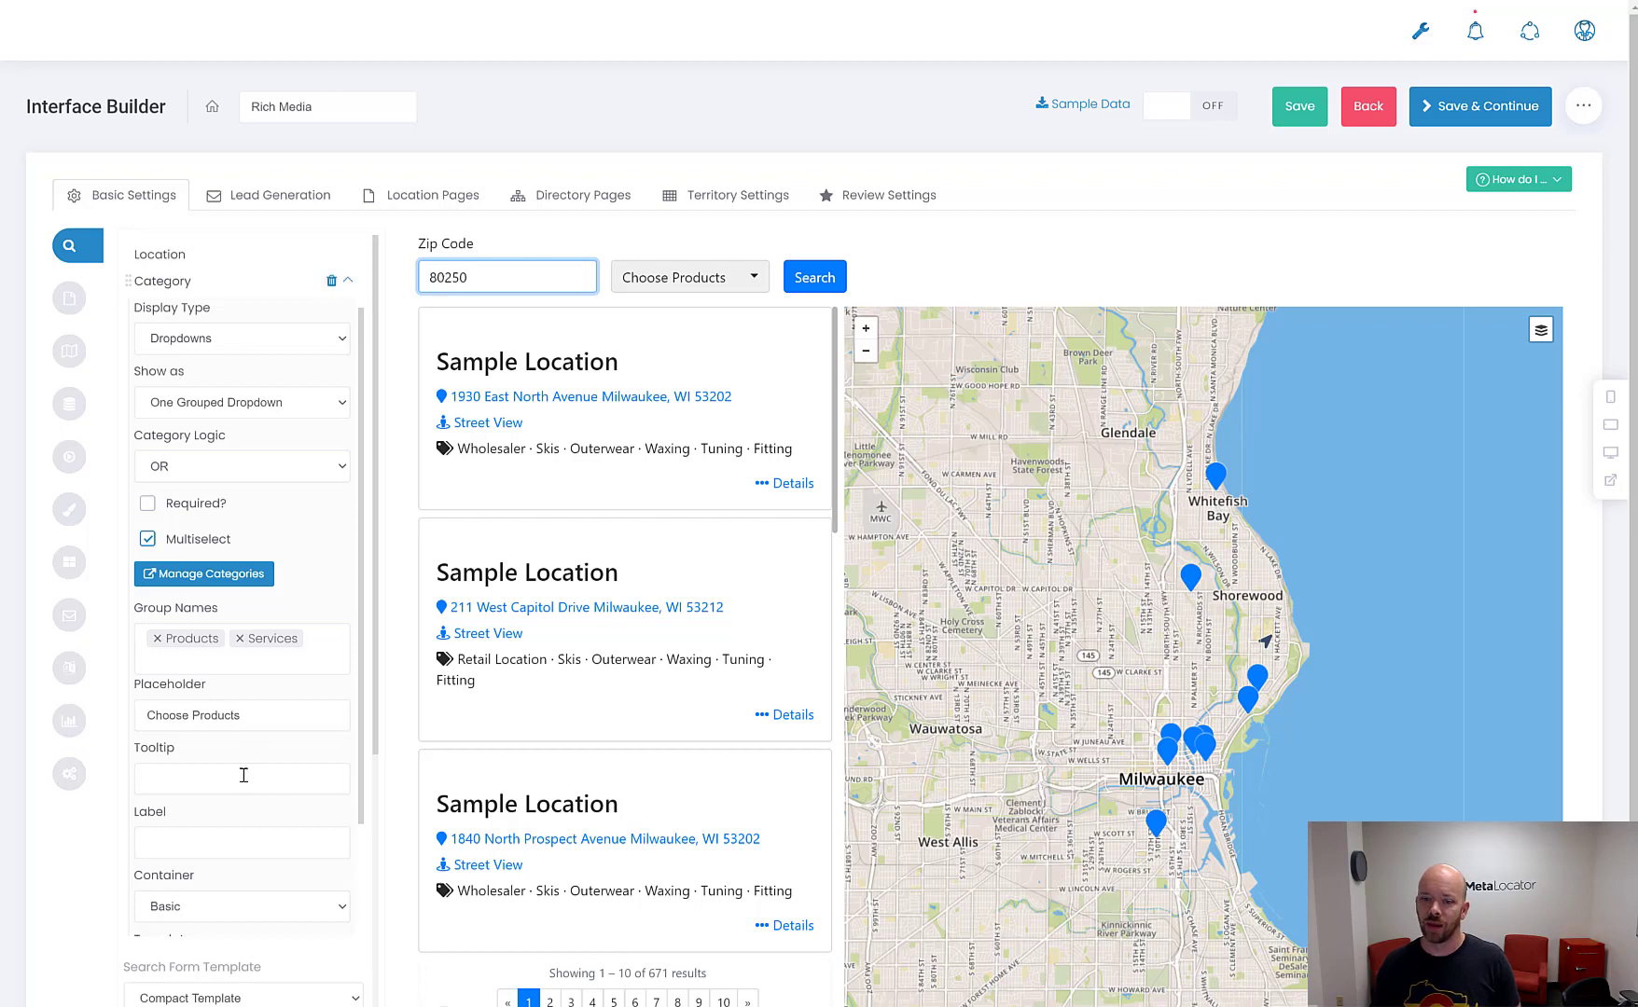
double_click(510, 283)
key(BackSpace)
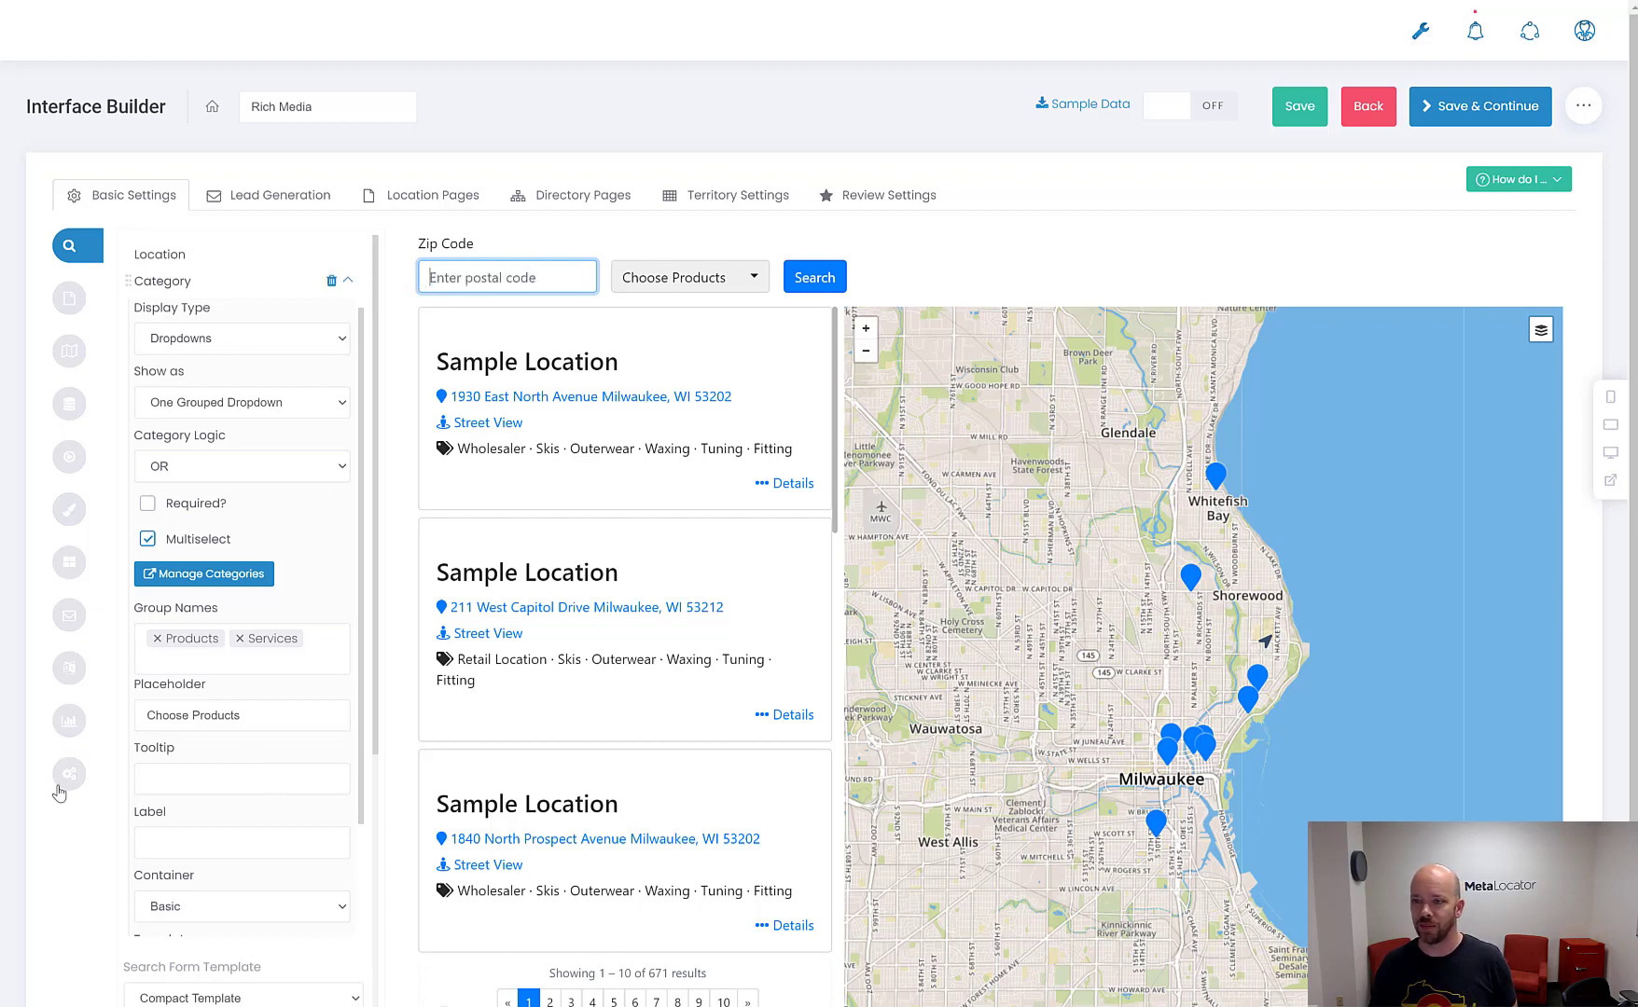
Label the Category field "Products And Services" and clear its placeholder
click(215, 851)
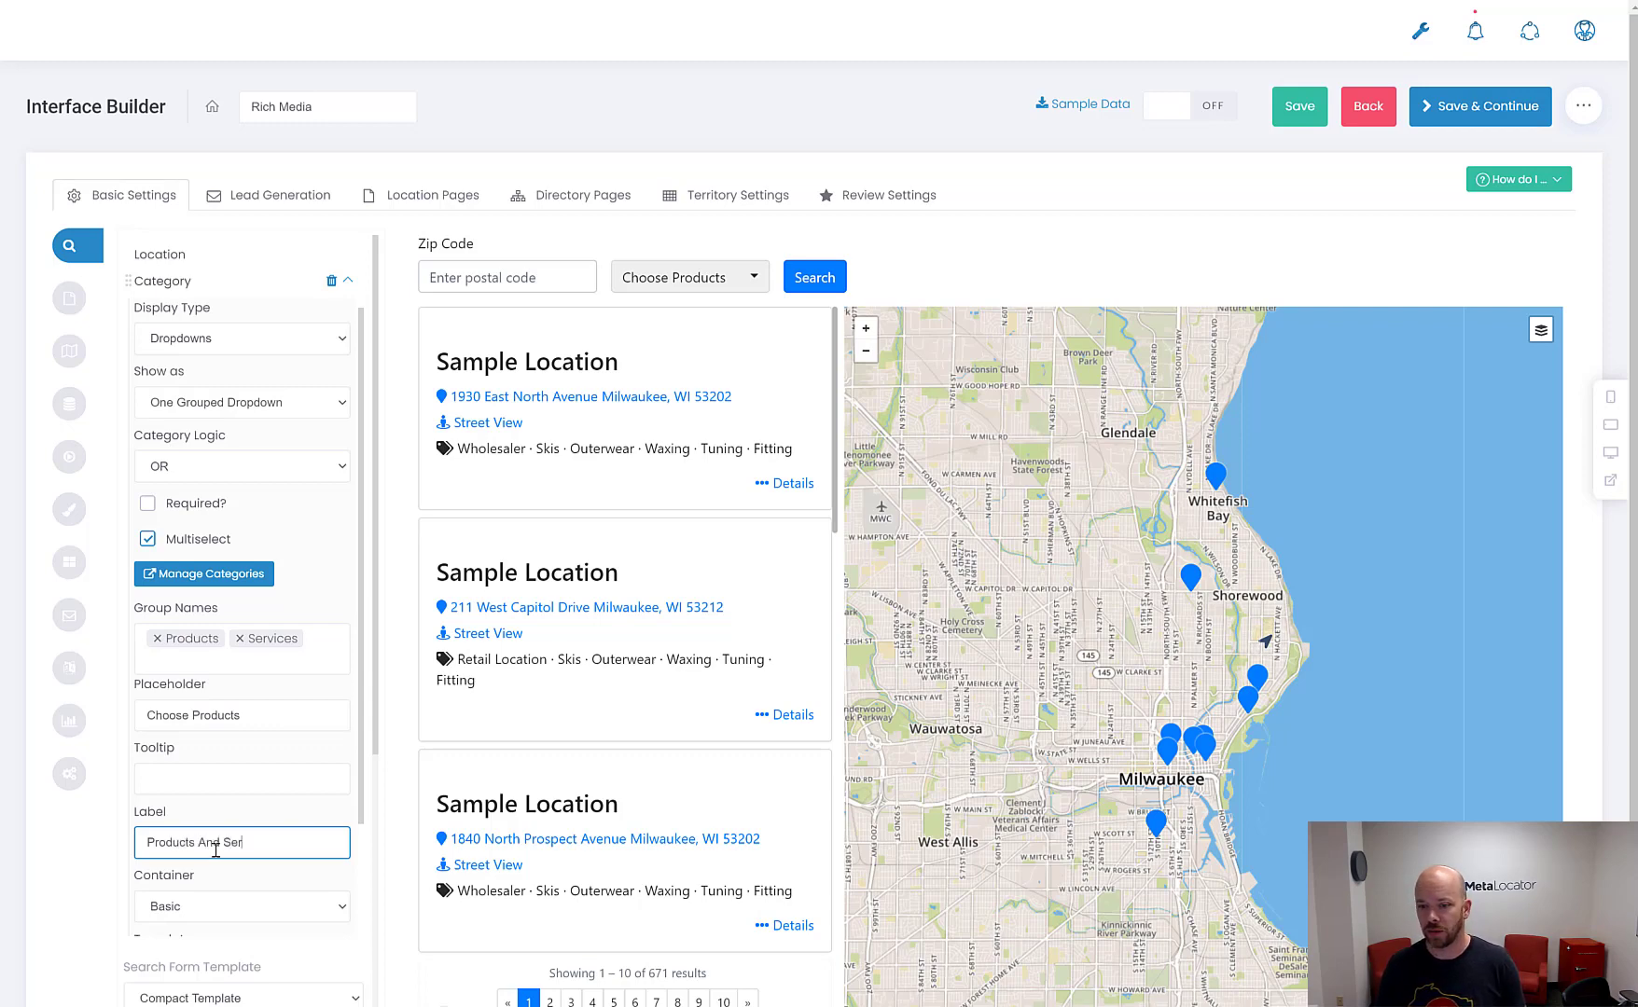
drag(262, 705, 95, 712)
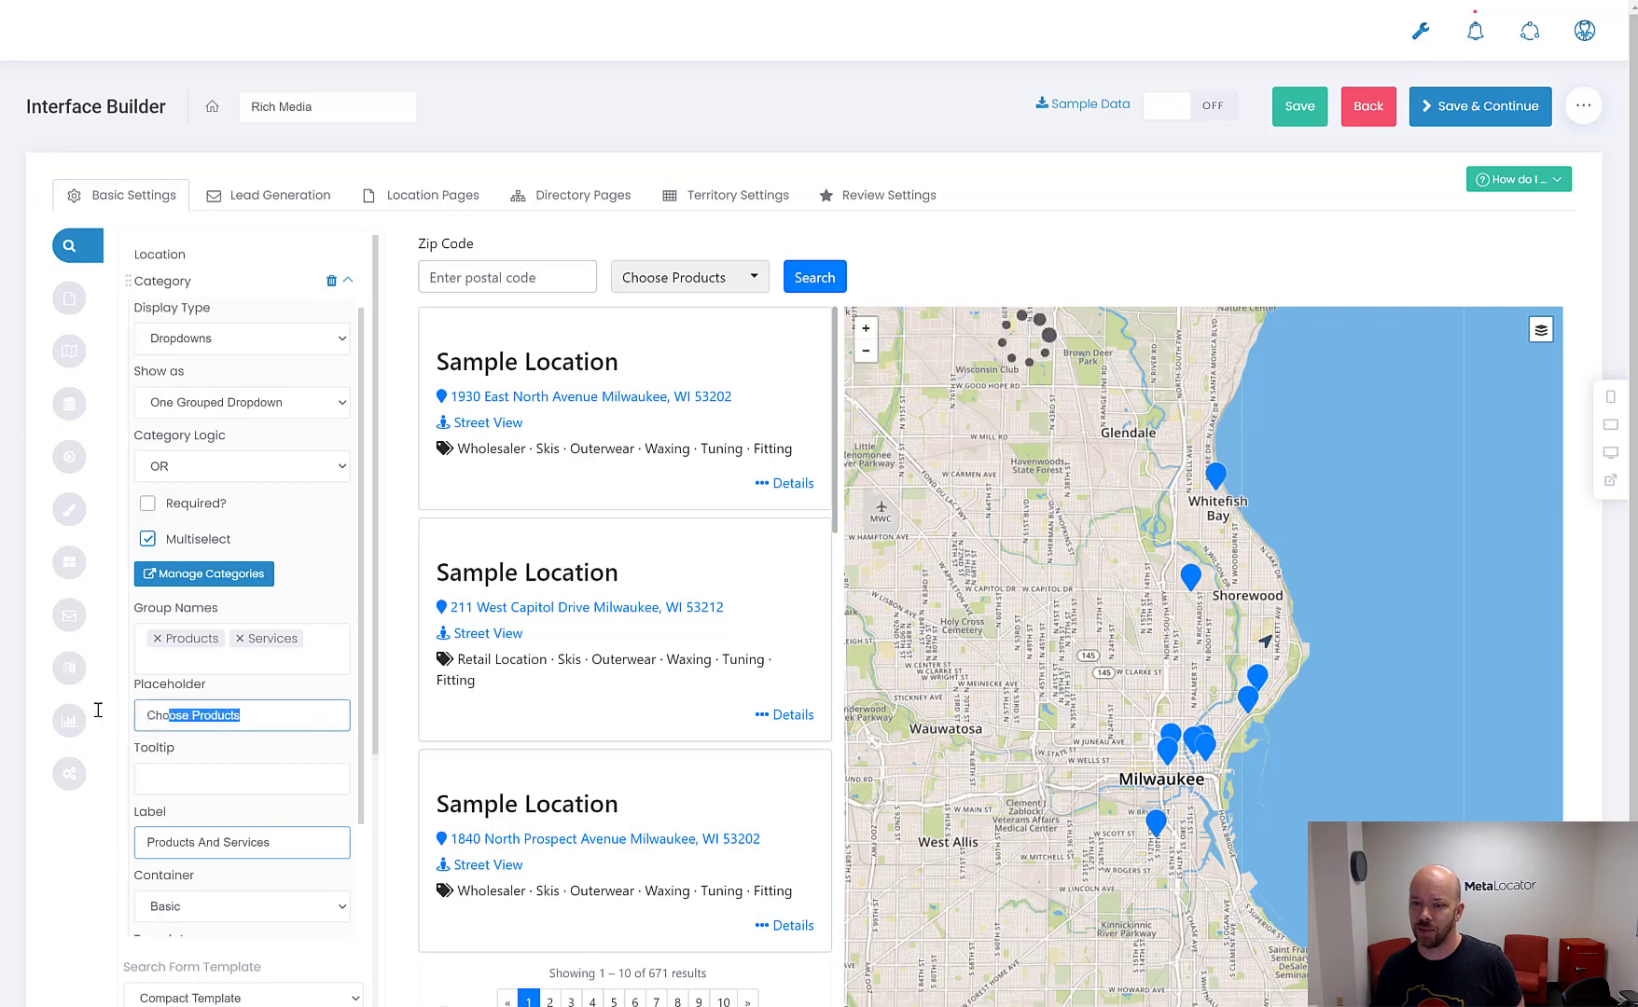
key(BackSpace)
click(219, 788)
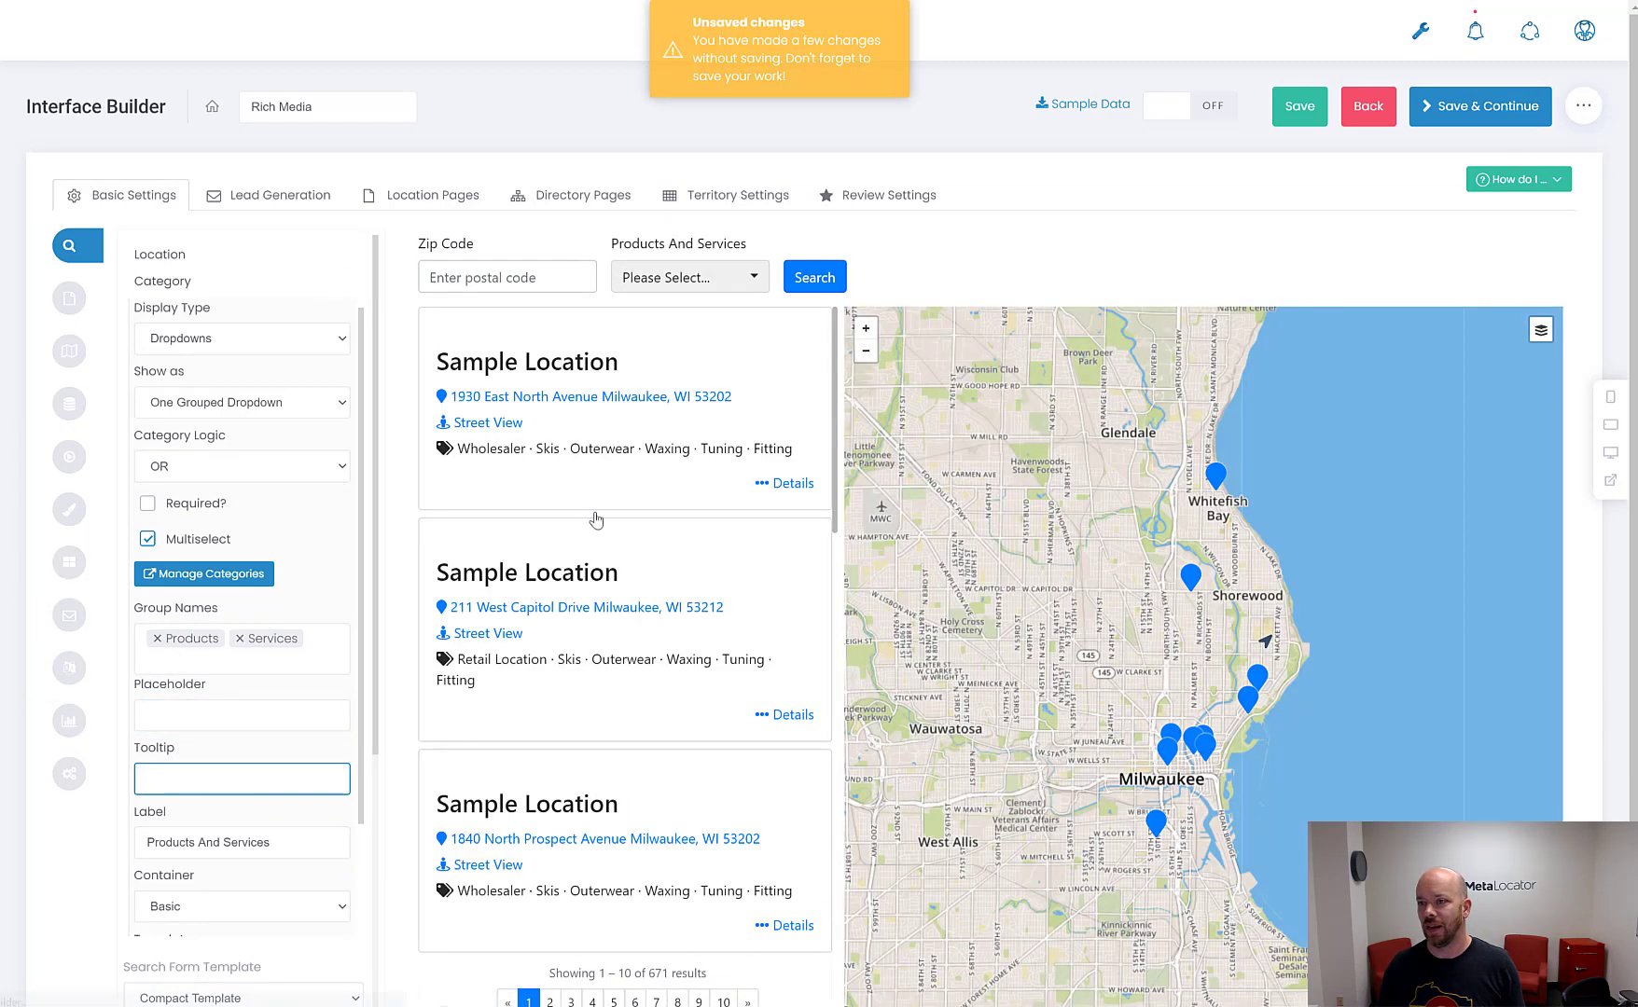
Review the Category field's container and template settings, and examine the Products And Services dropdown in the preview
click(737, 274)
click(933, 273)
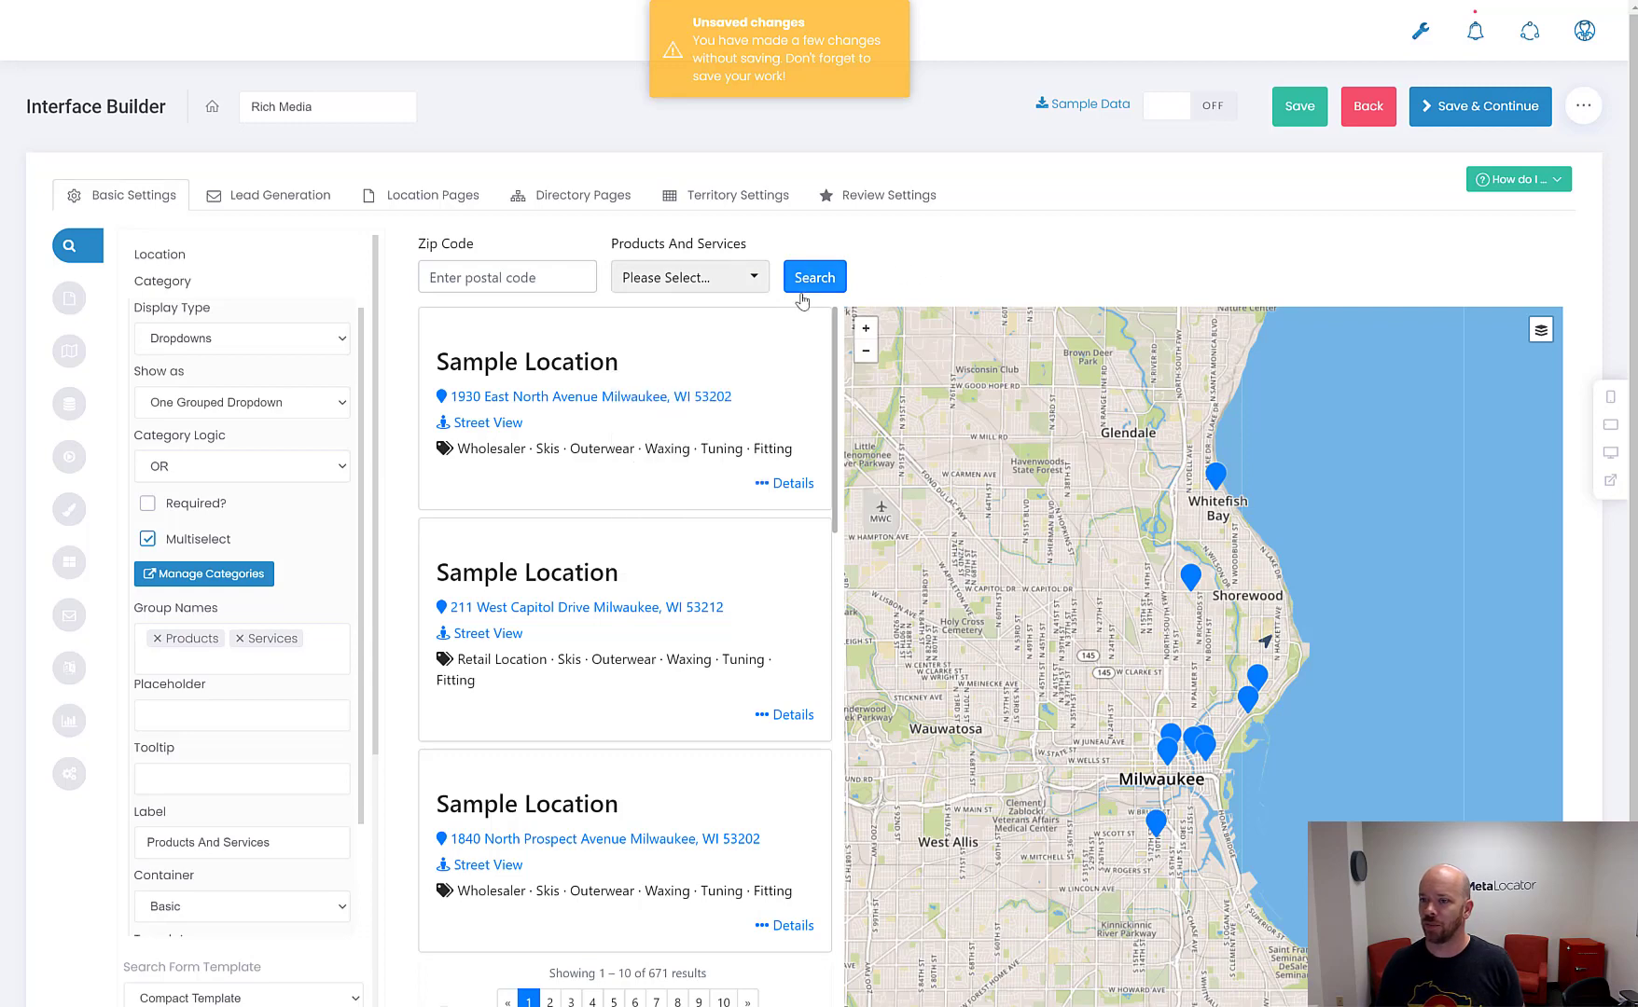
scroll(303, 533, down, 3)
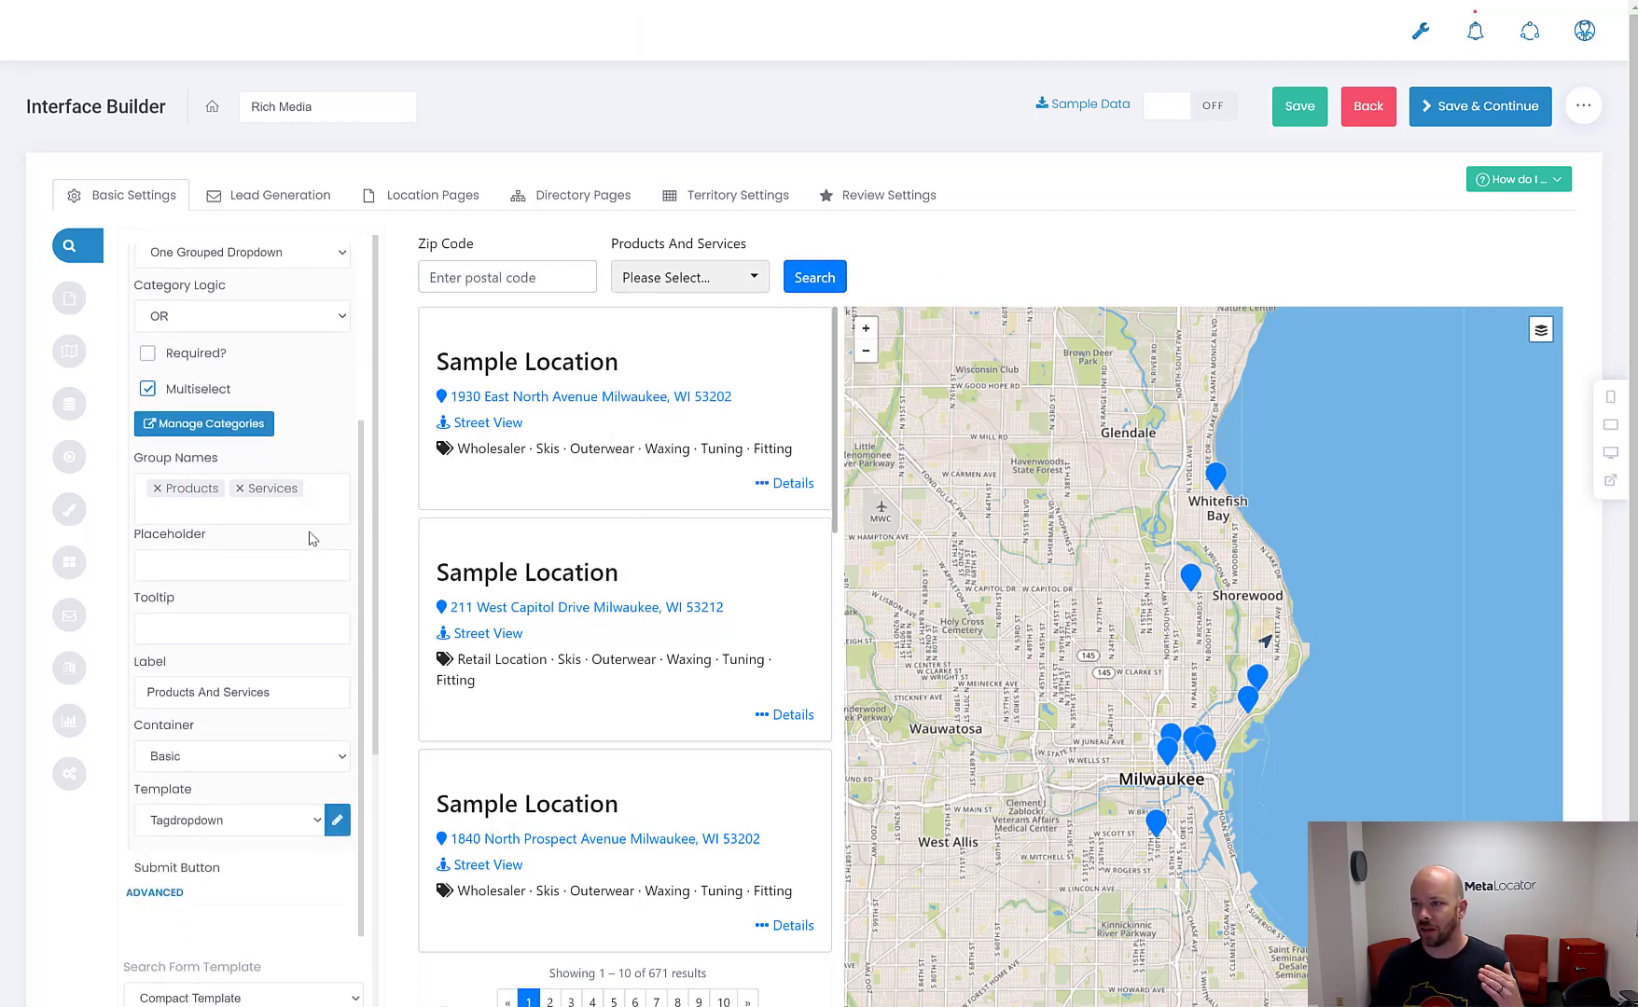
scroll(328, 589, down, 2)
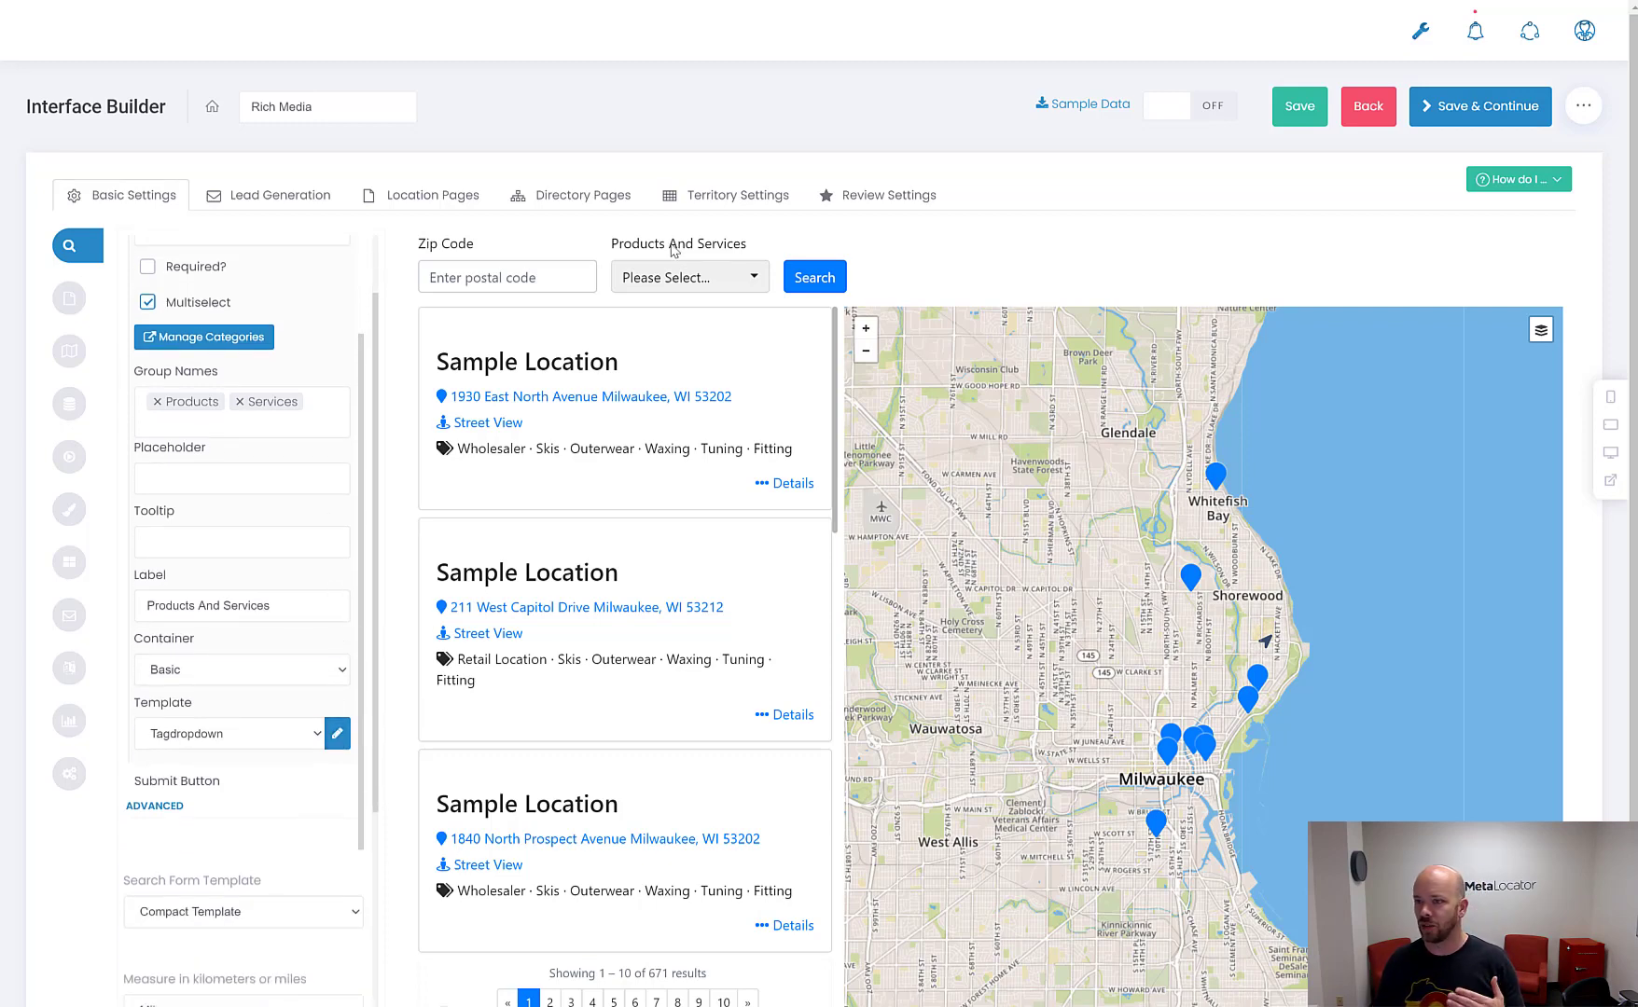
click(679, 276)
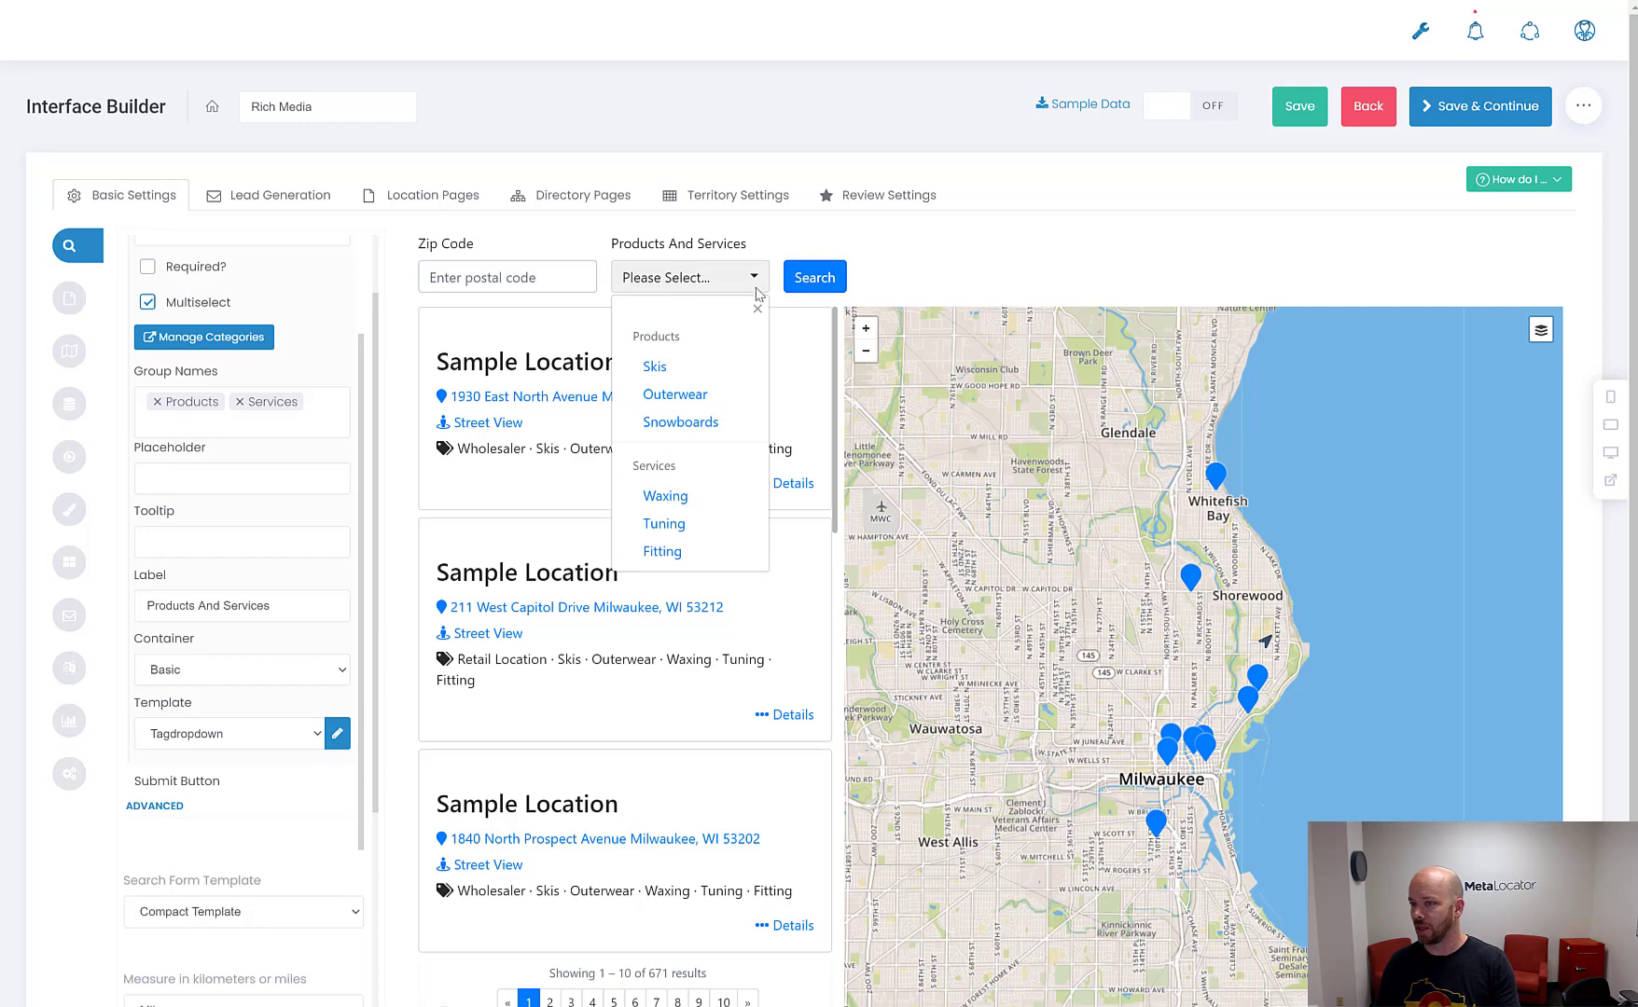
Examine the code of the Category field's Tagdropdown template, including the select element and option loop, and close it without saving
click(877, 269)
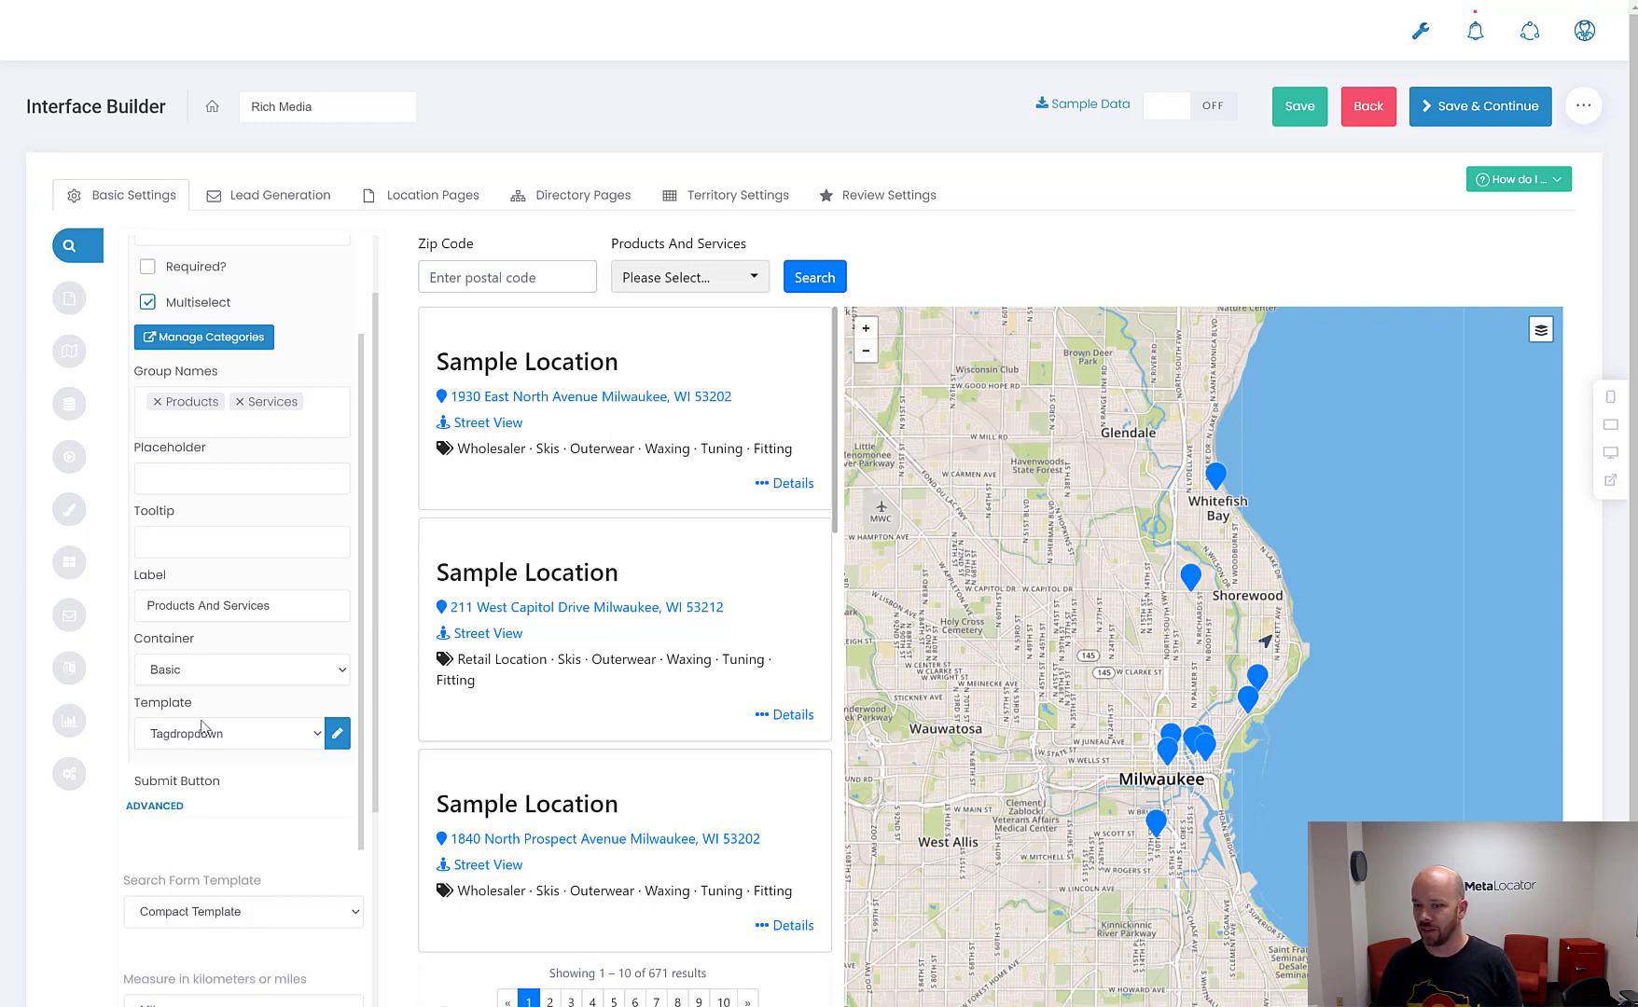
click(336, 734)
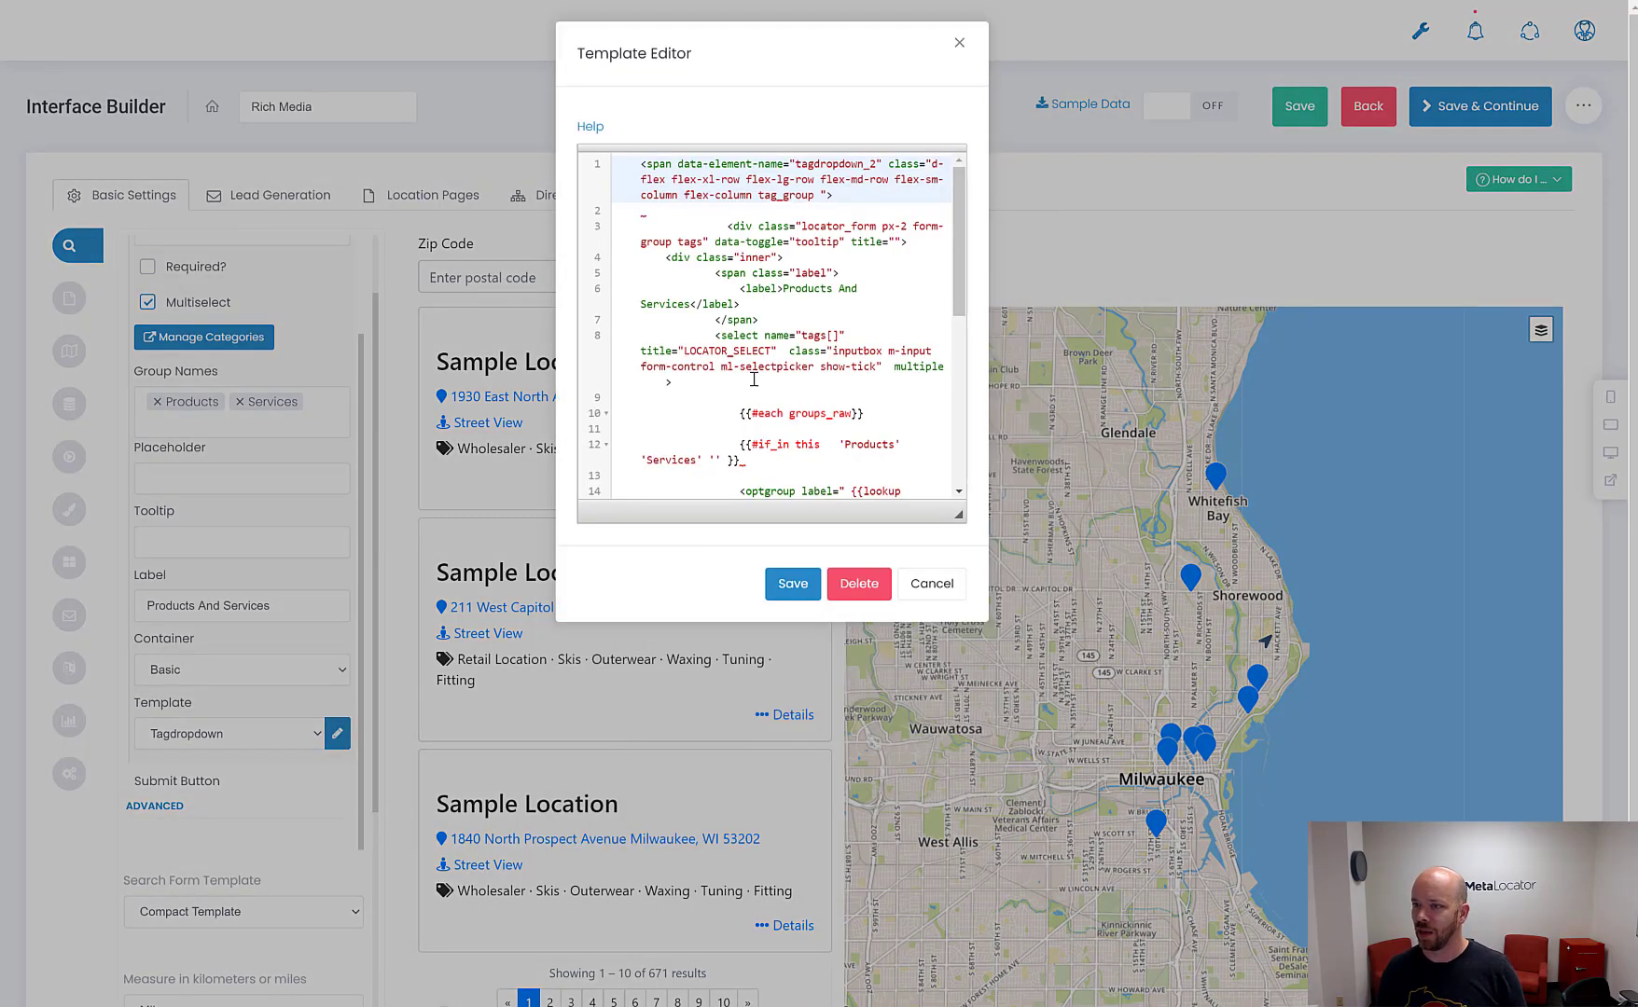
scroll(754, 379, down, 5)
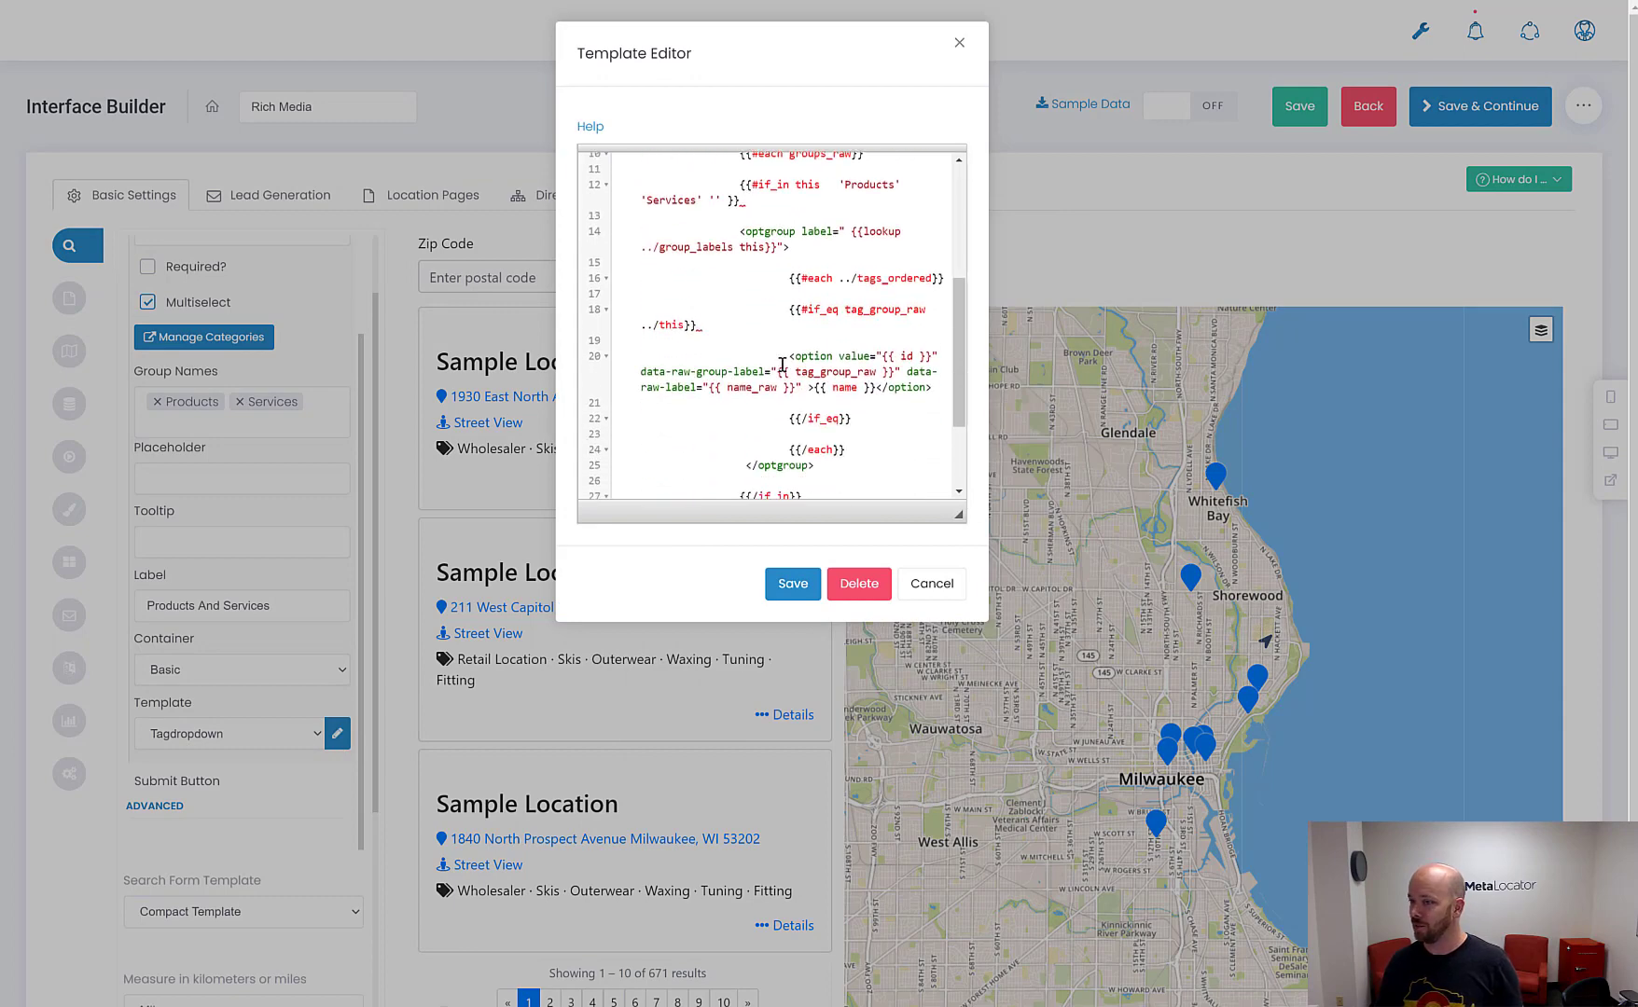
scroll(818, 363, down, 3)
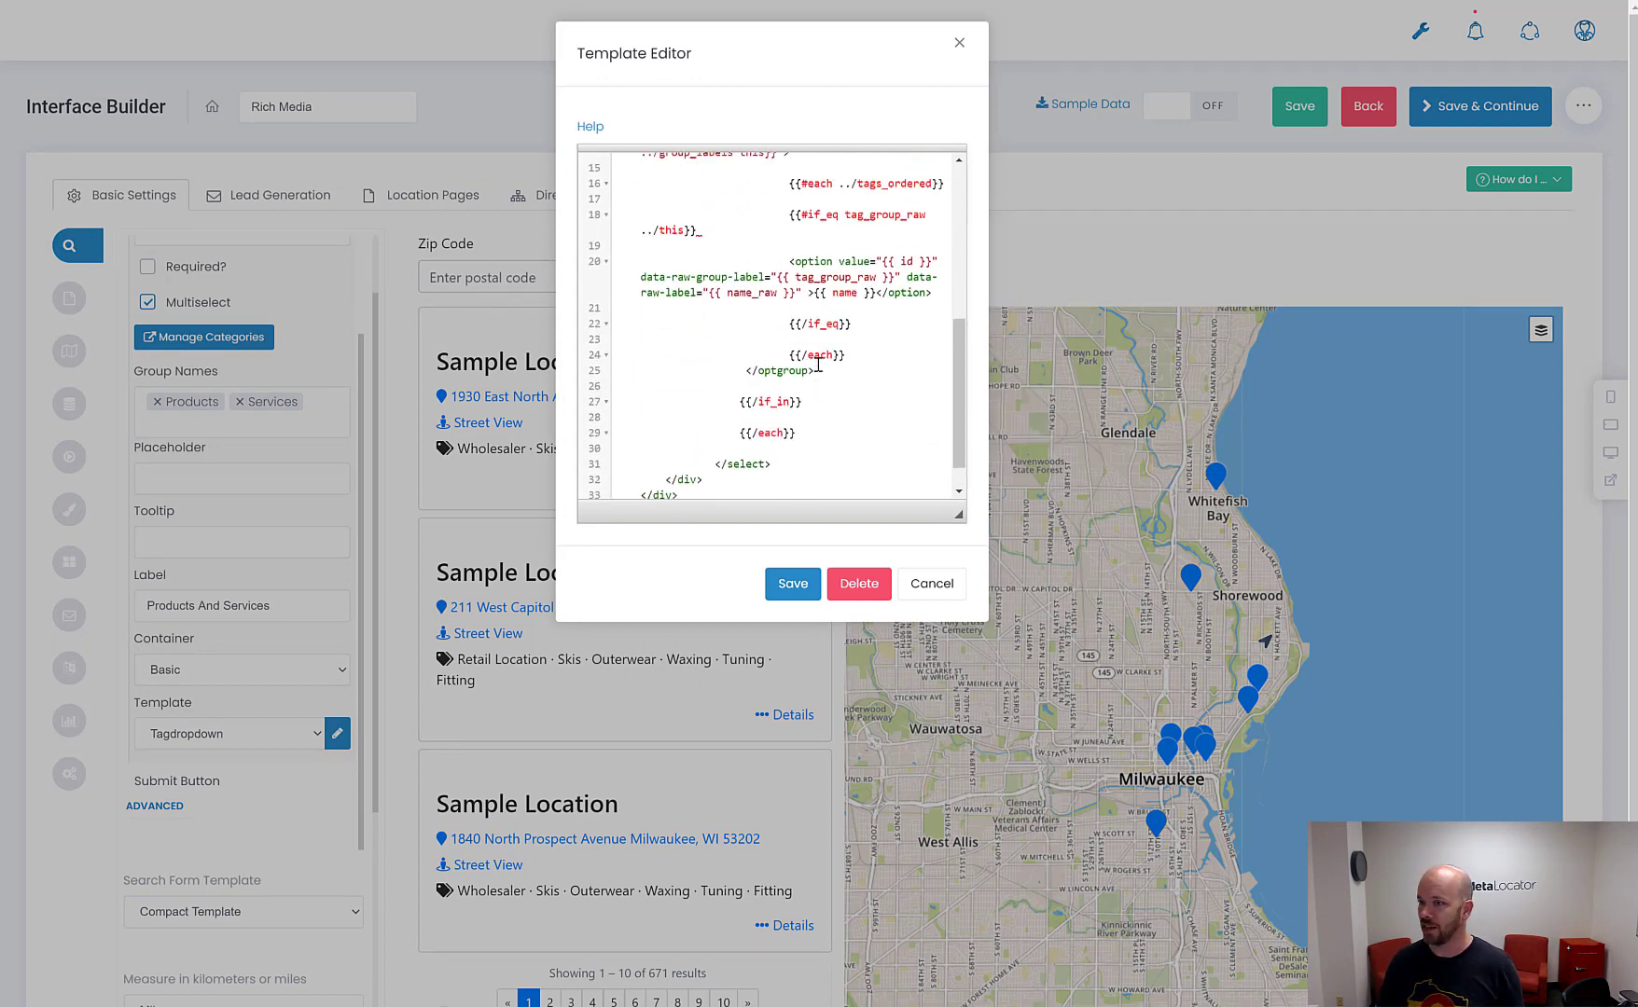
scroll(818, 364, up, 5)
scroll(818, 363, up, 3)
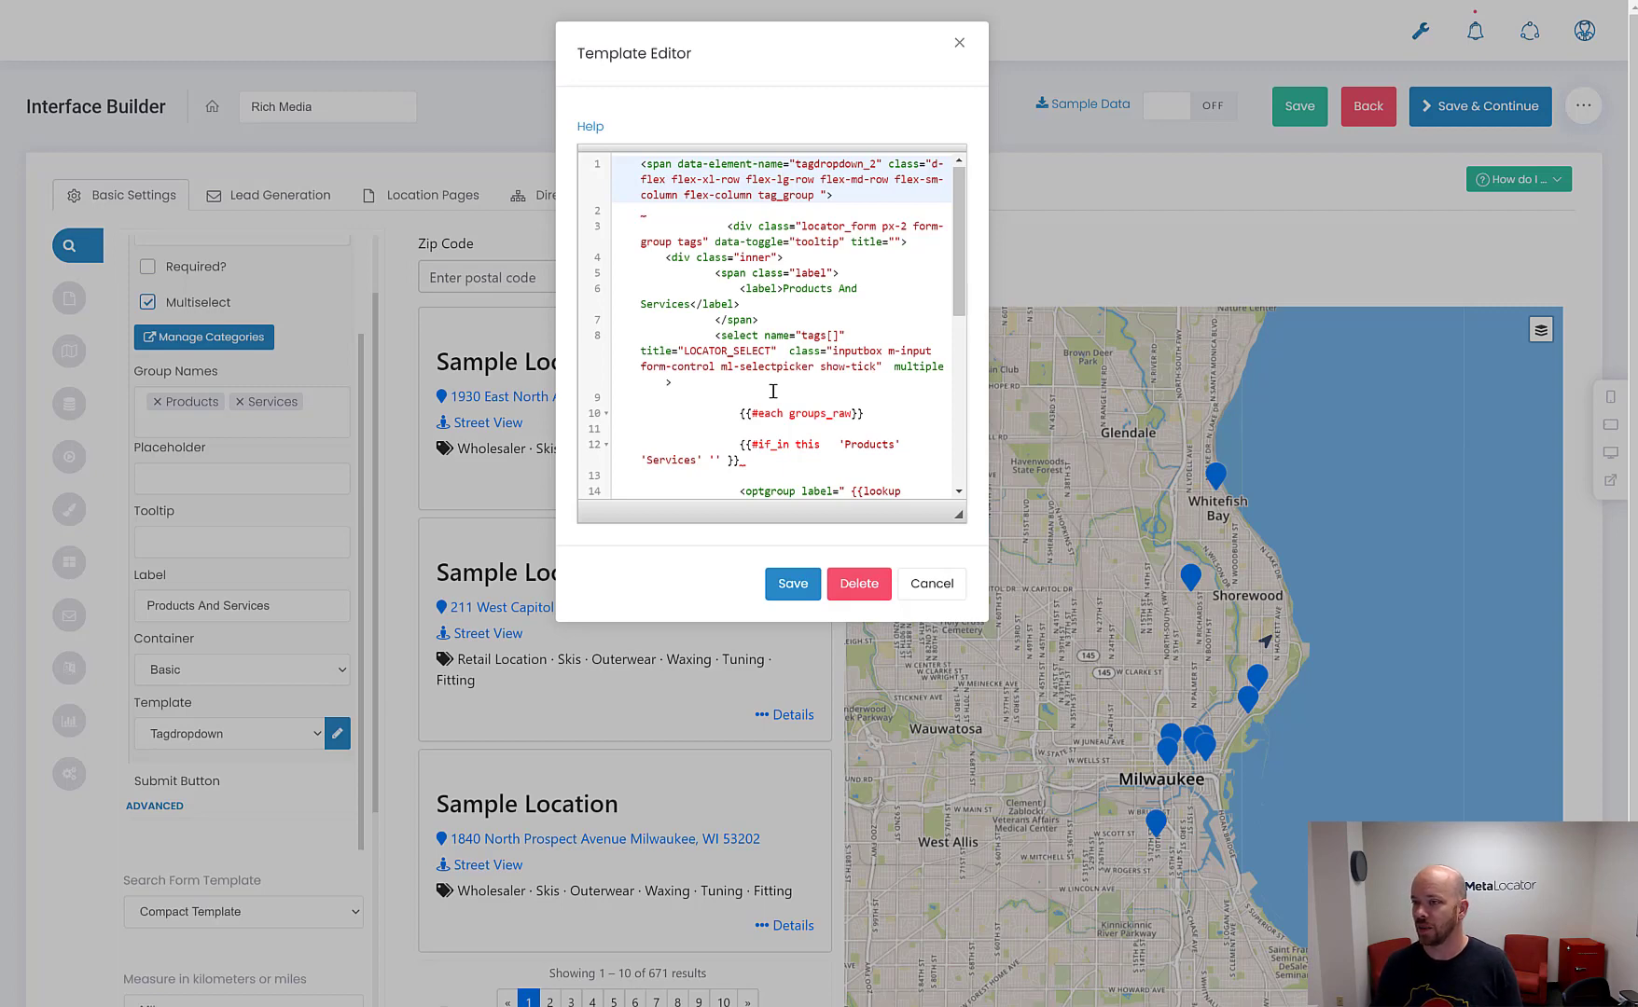
click(730, 337)
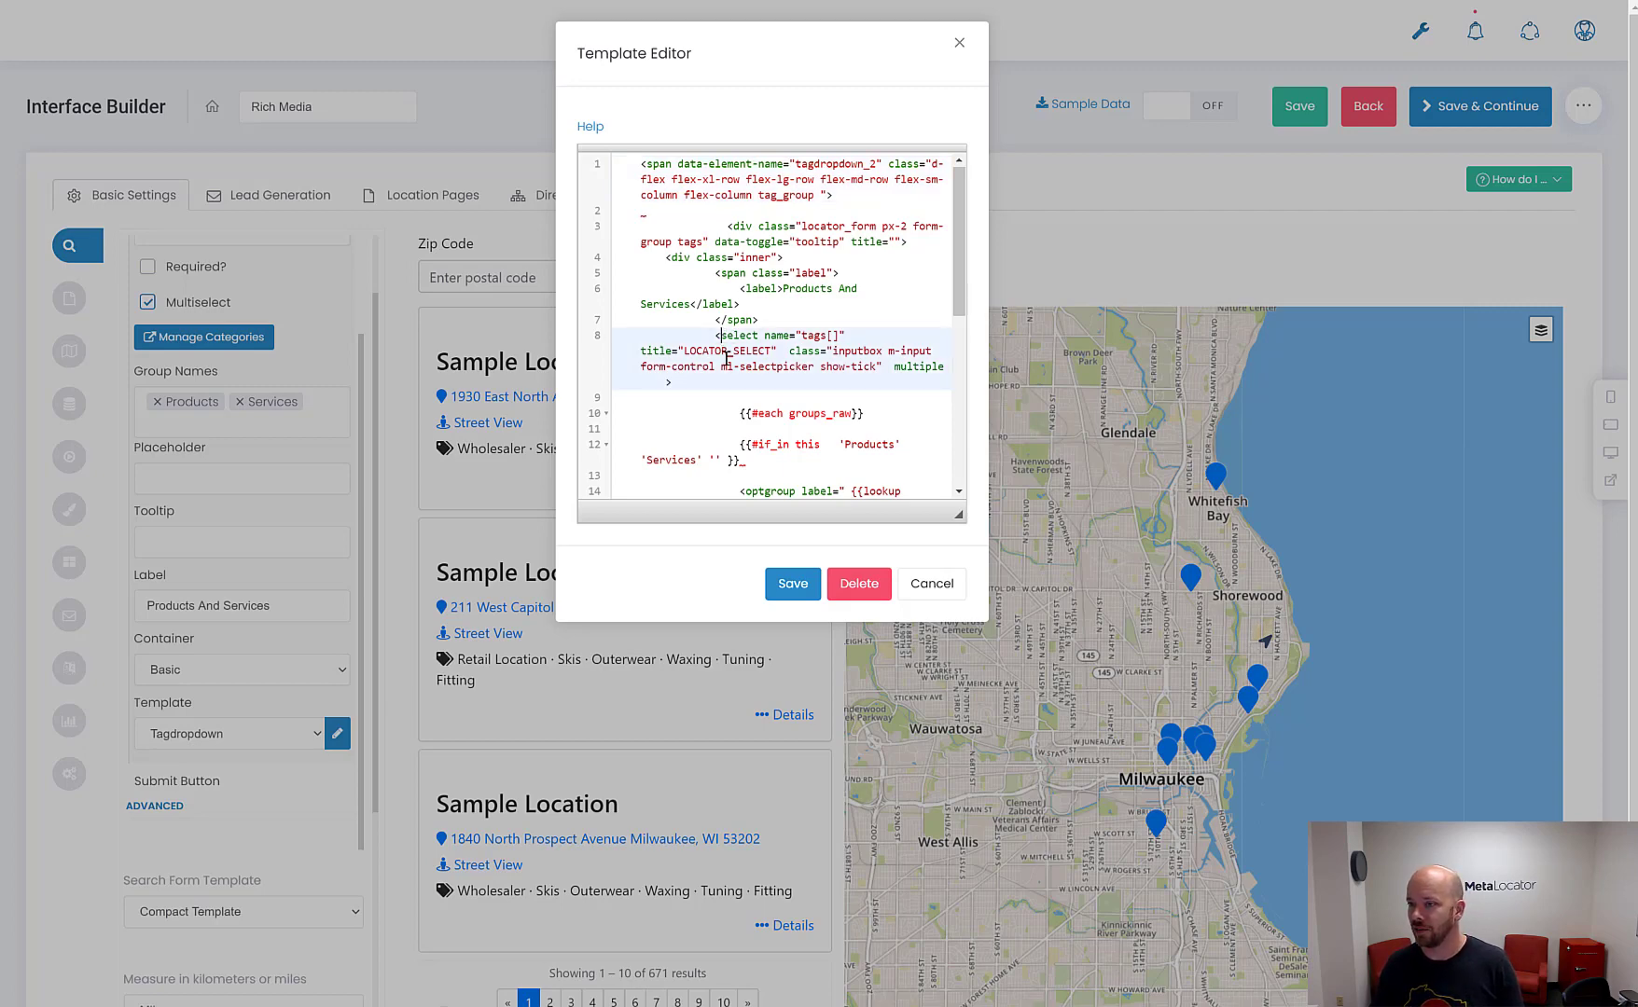
scroll(772, 356, down, 2)
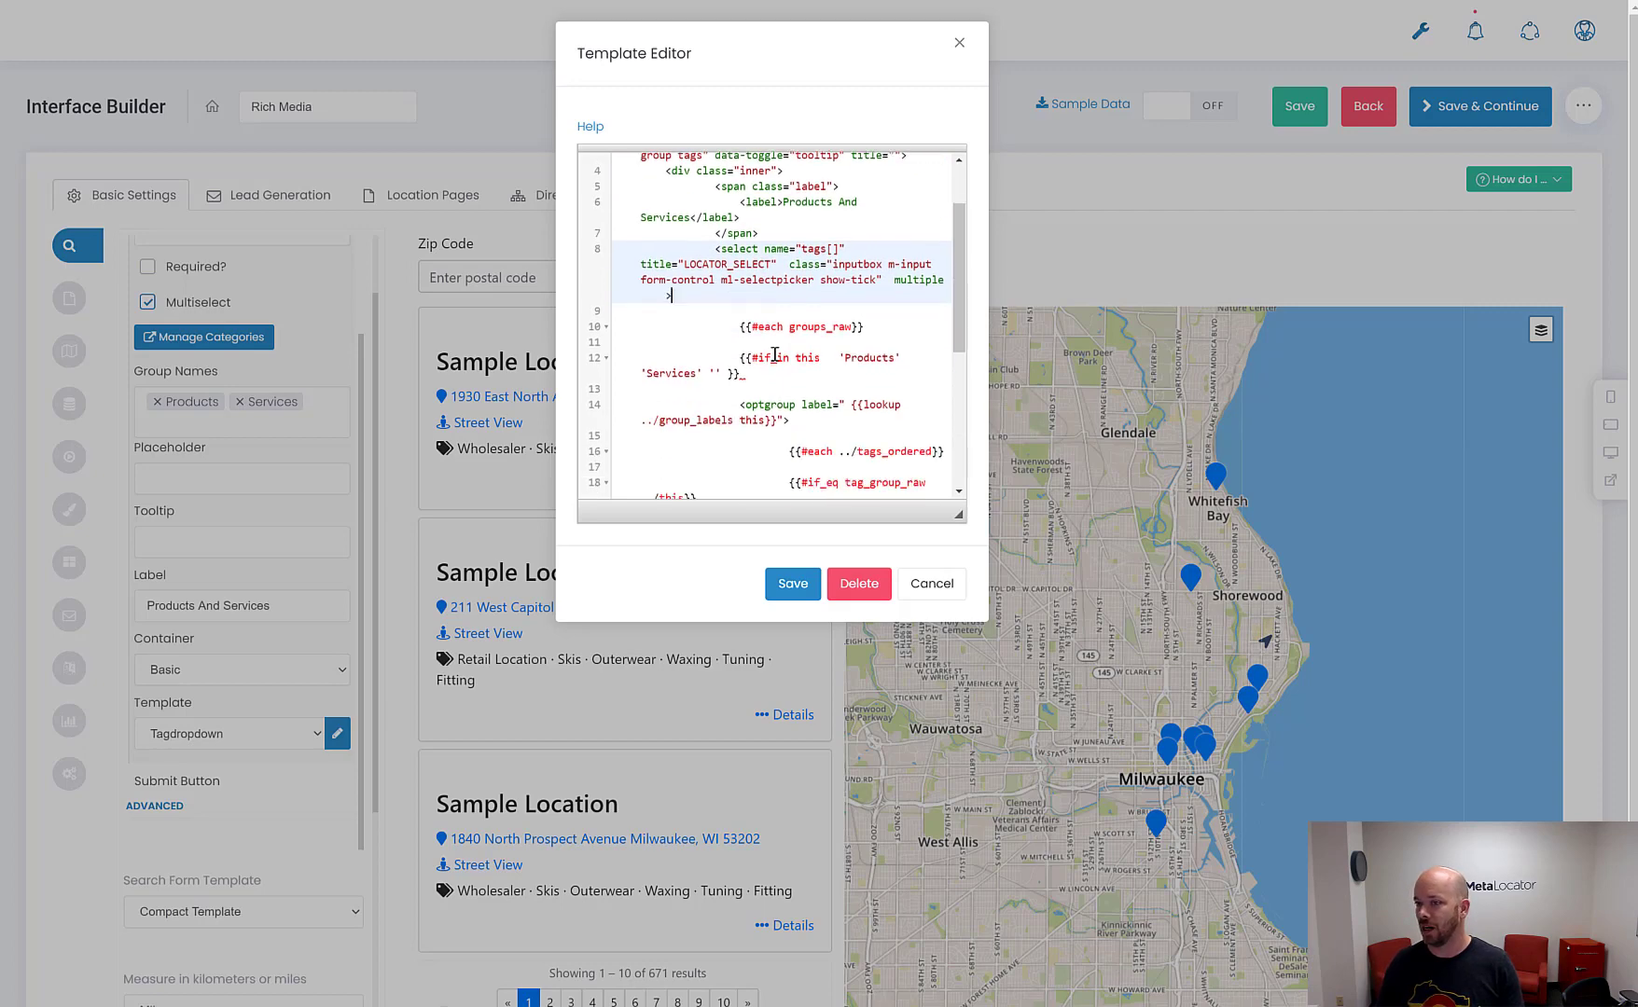
scroll(778, 355, down, 2)
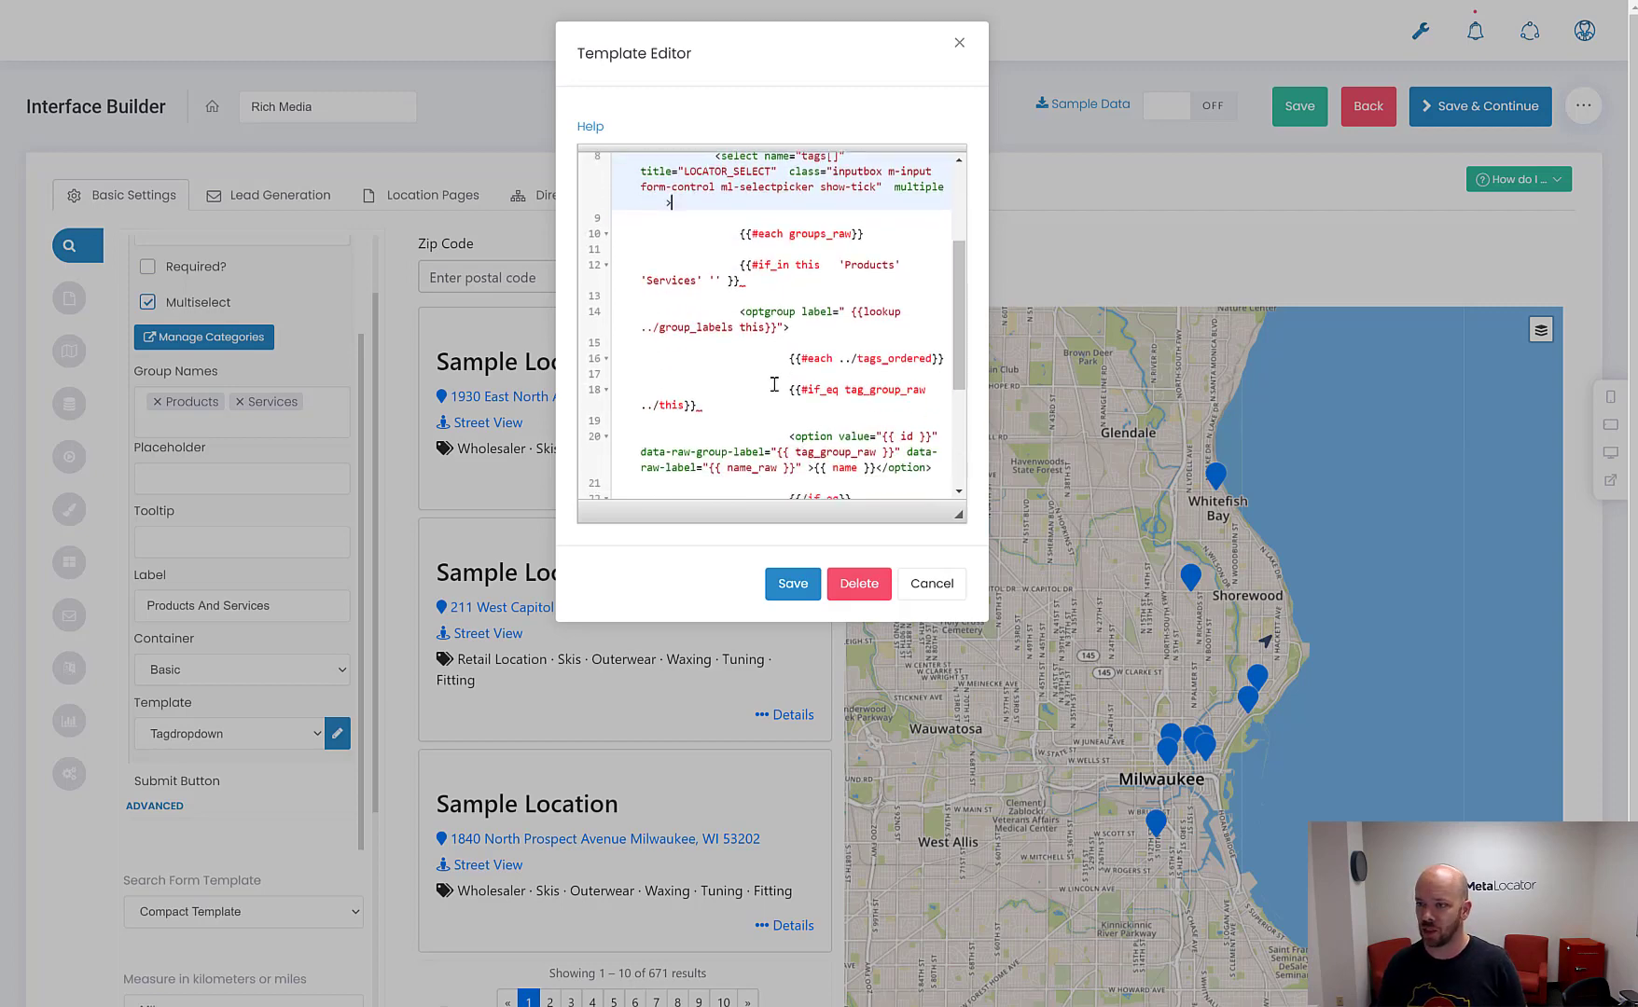
scroll(786, 392, down, 2)
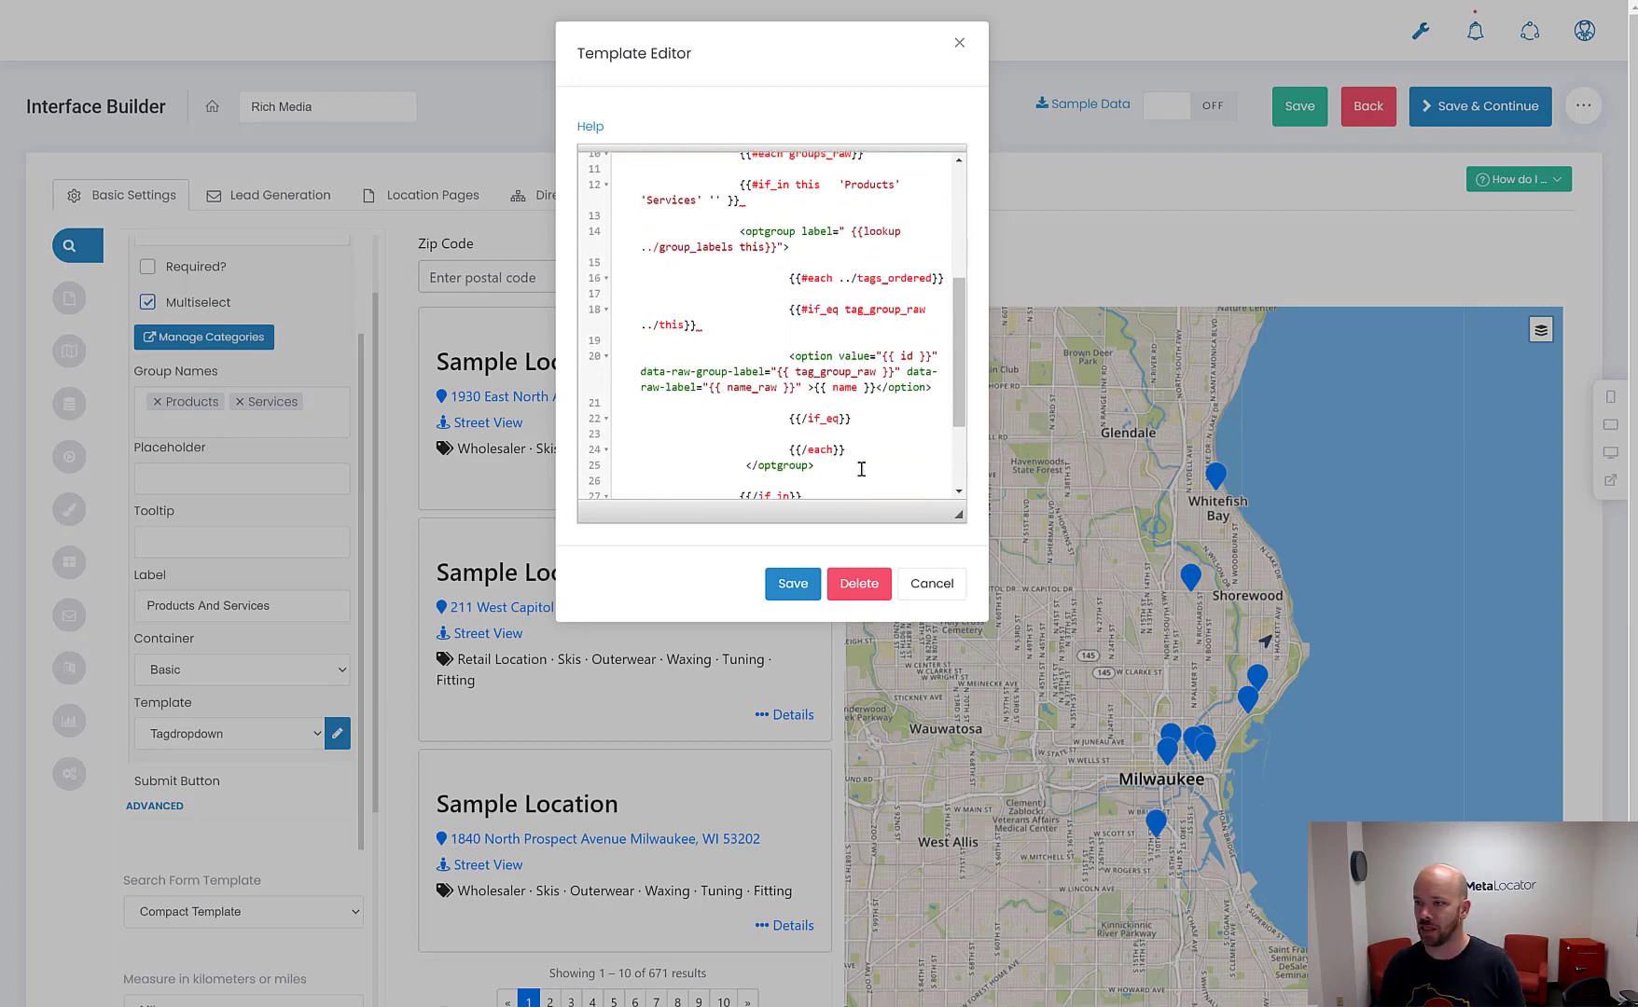
click(931, 586)
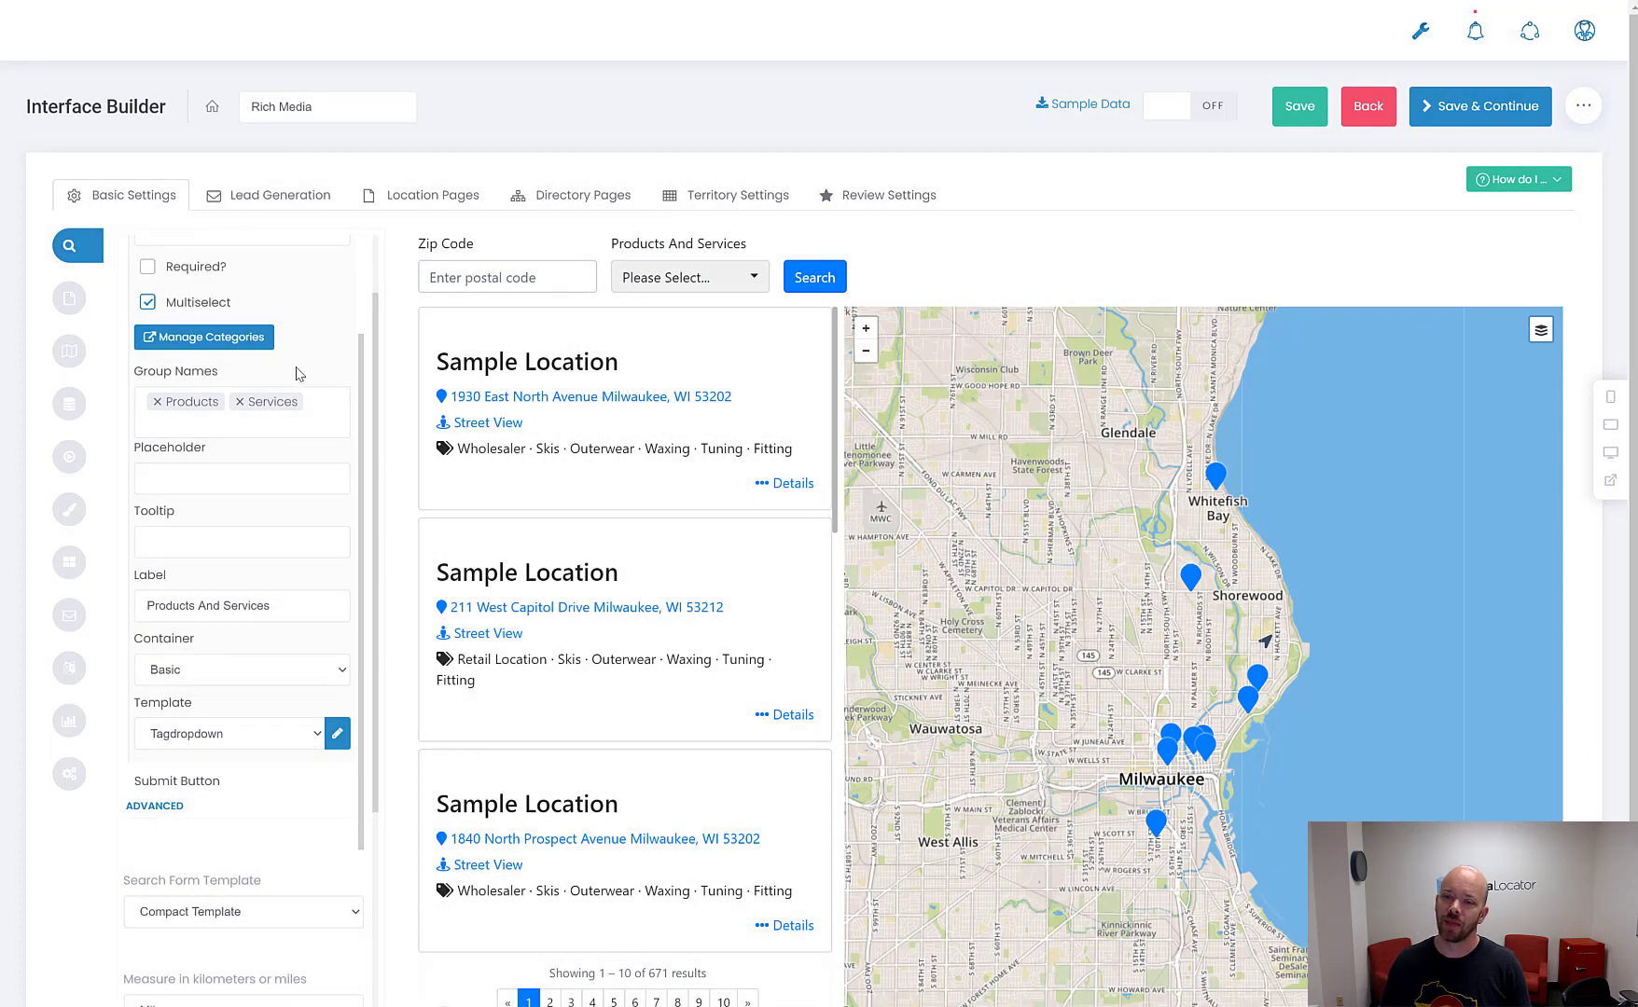
Review the Category field's placeholder, tooltip, label and template settings, and collapse the field
scroll(297, 490, up, 5)
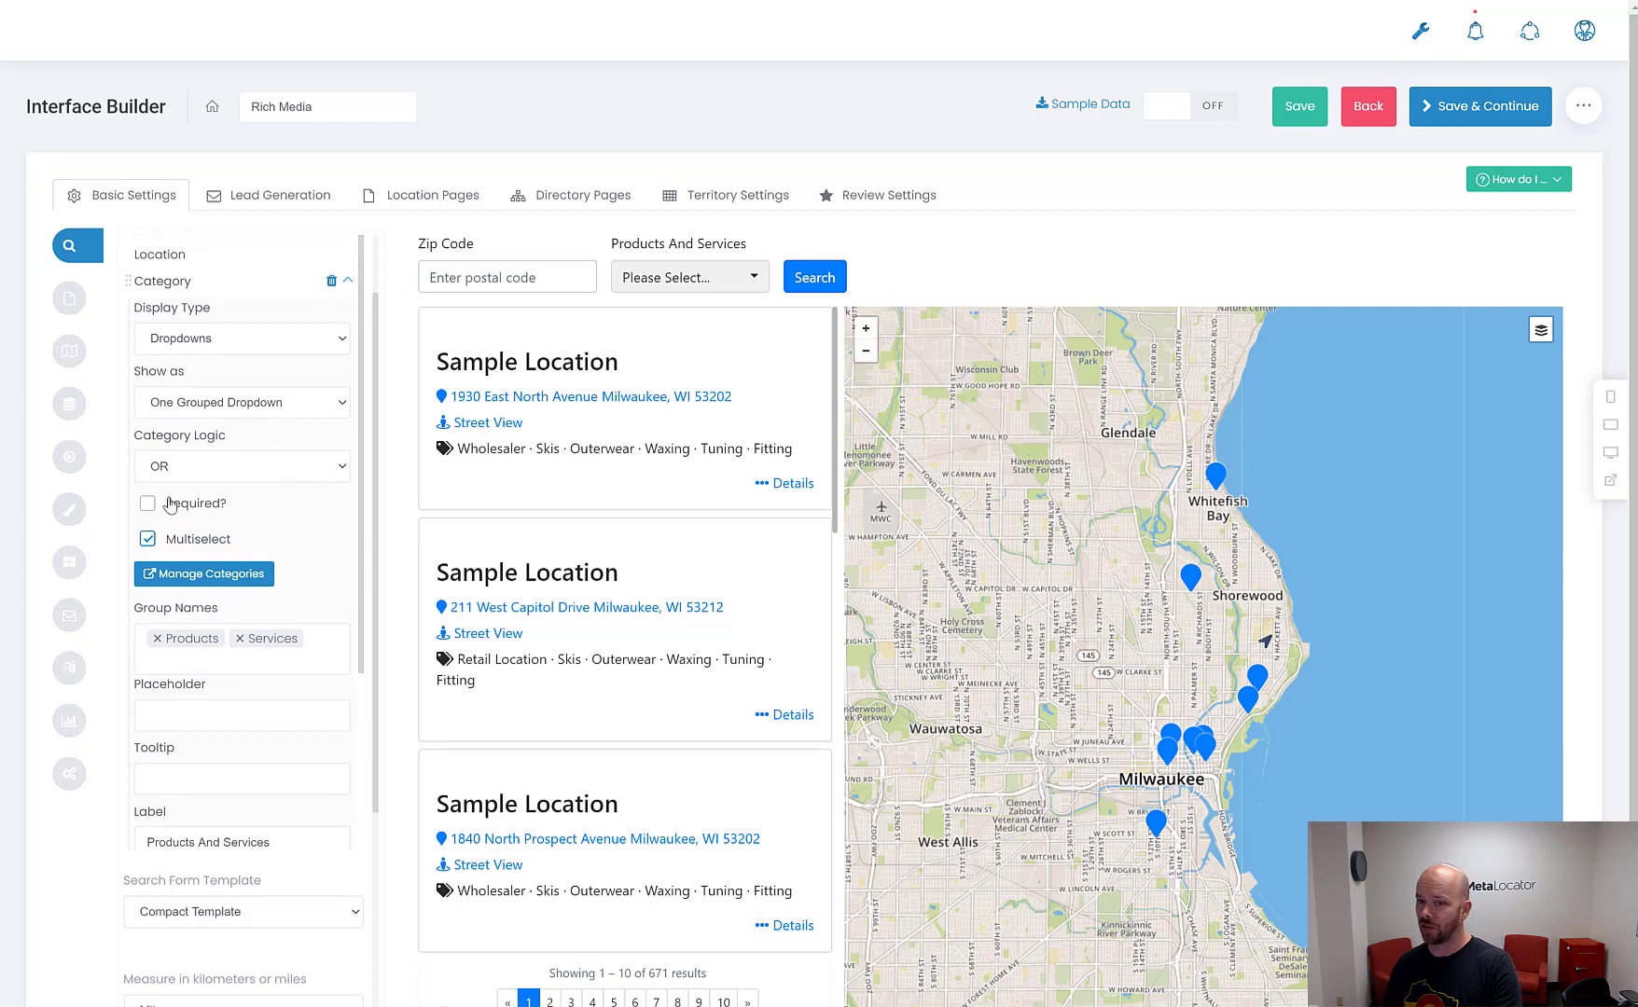
click(196, 711)
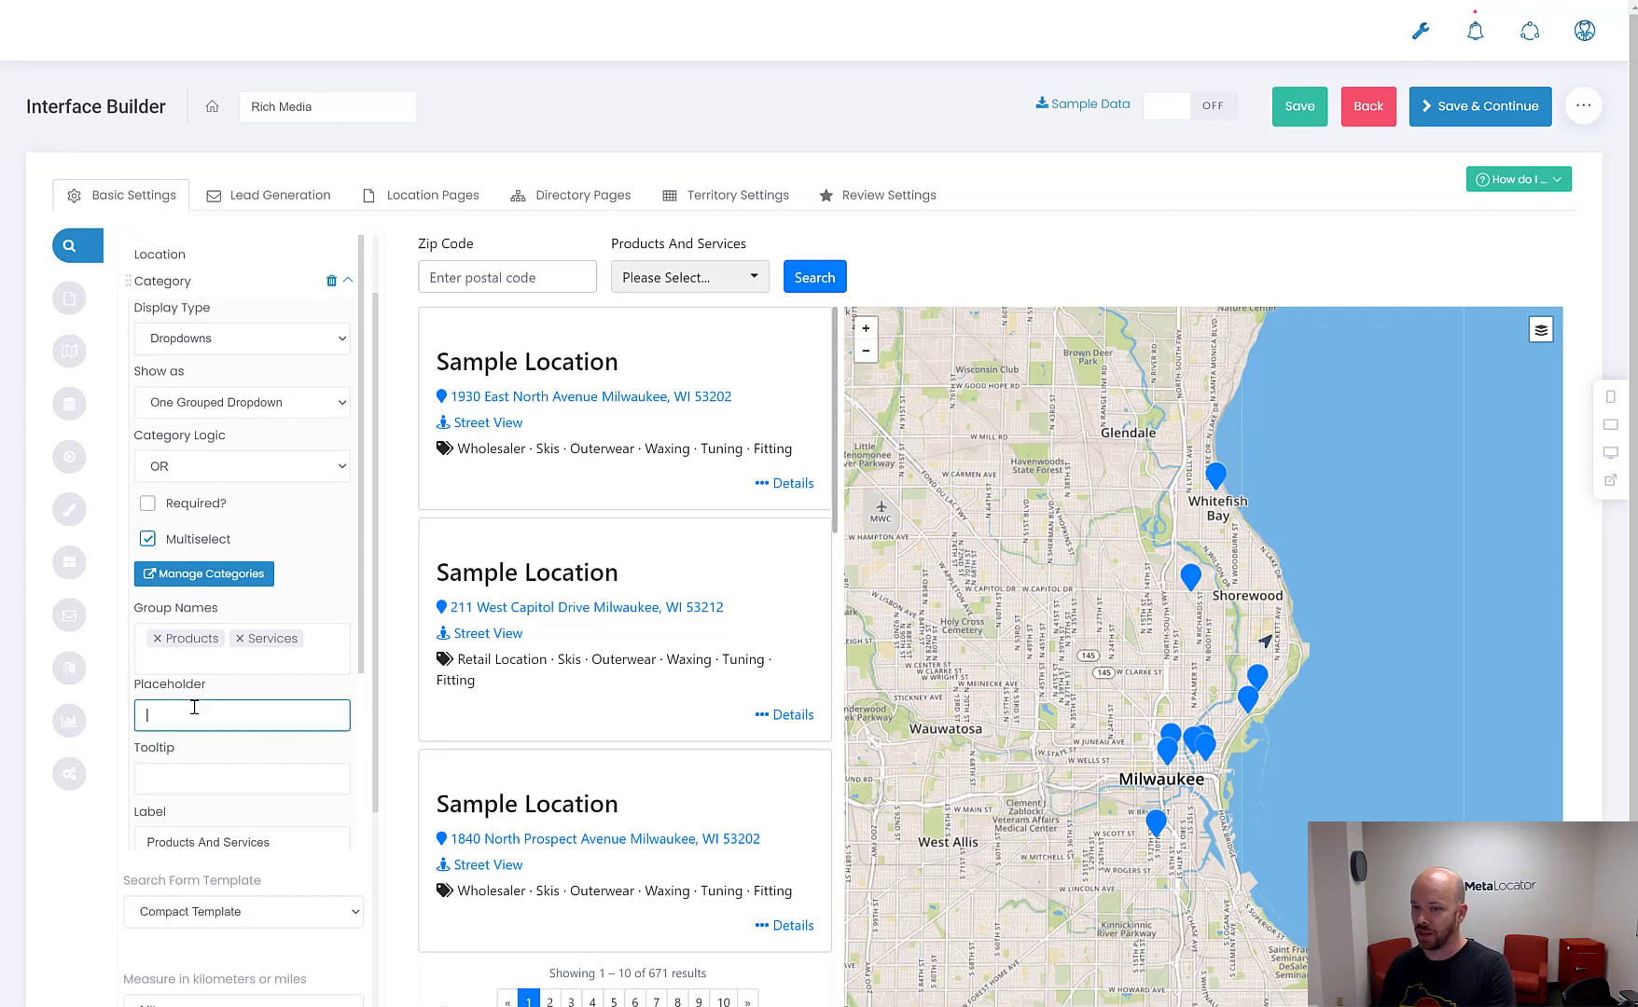
scroll(233, 653, down, 1)
click(209, 694)
scroll(244, 747, down, 1)
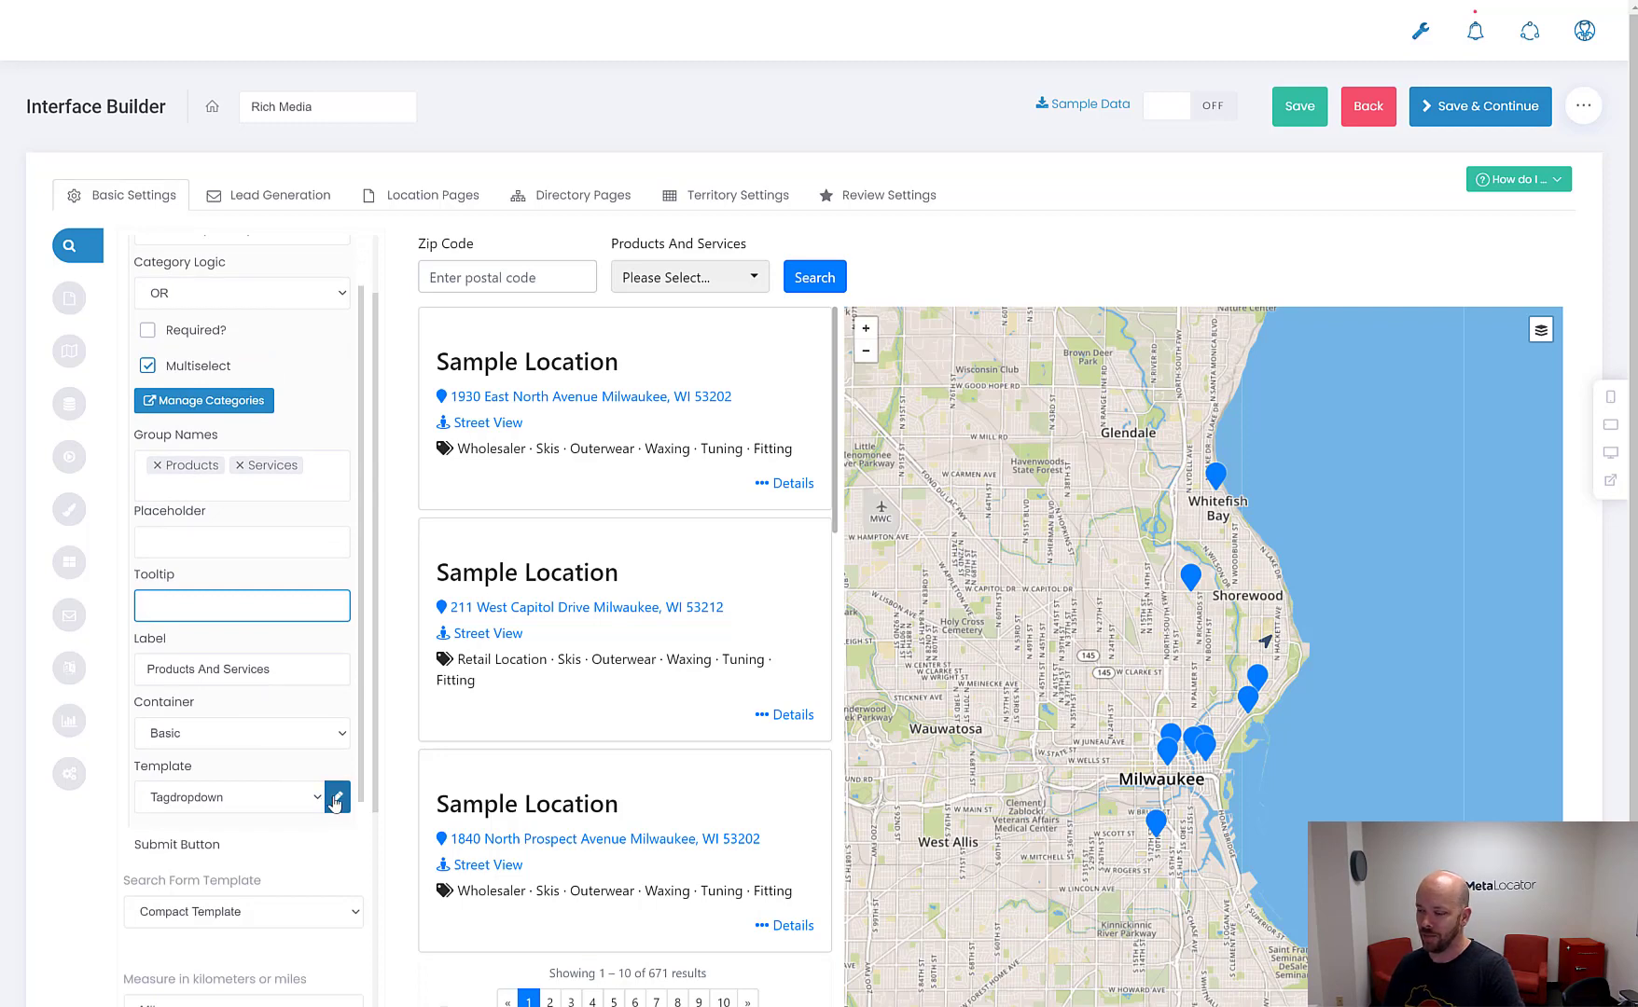
scroll(336, 788, down, 1)
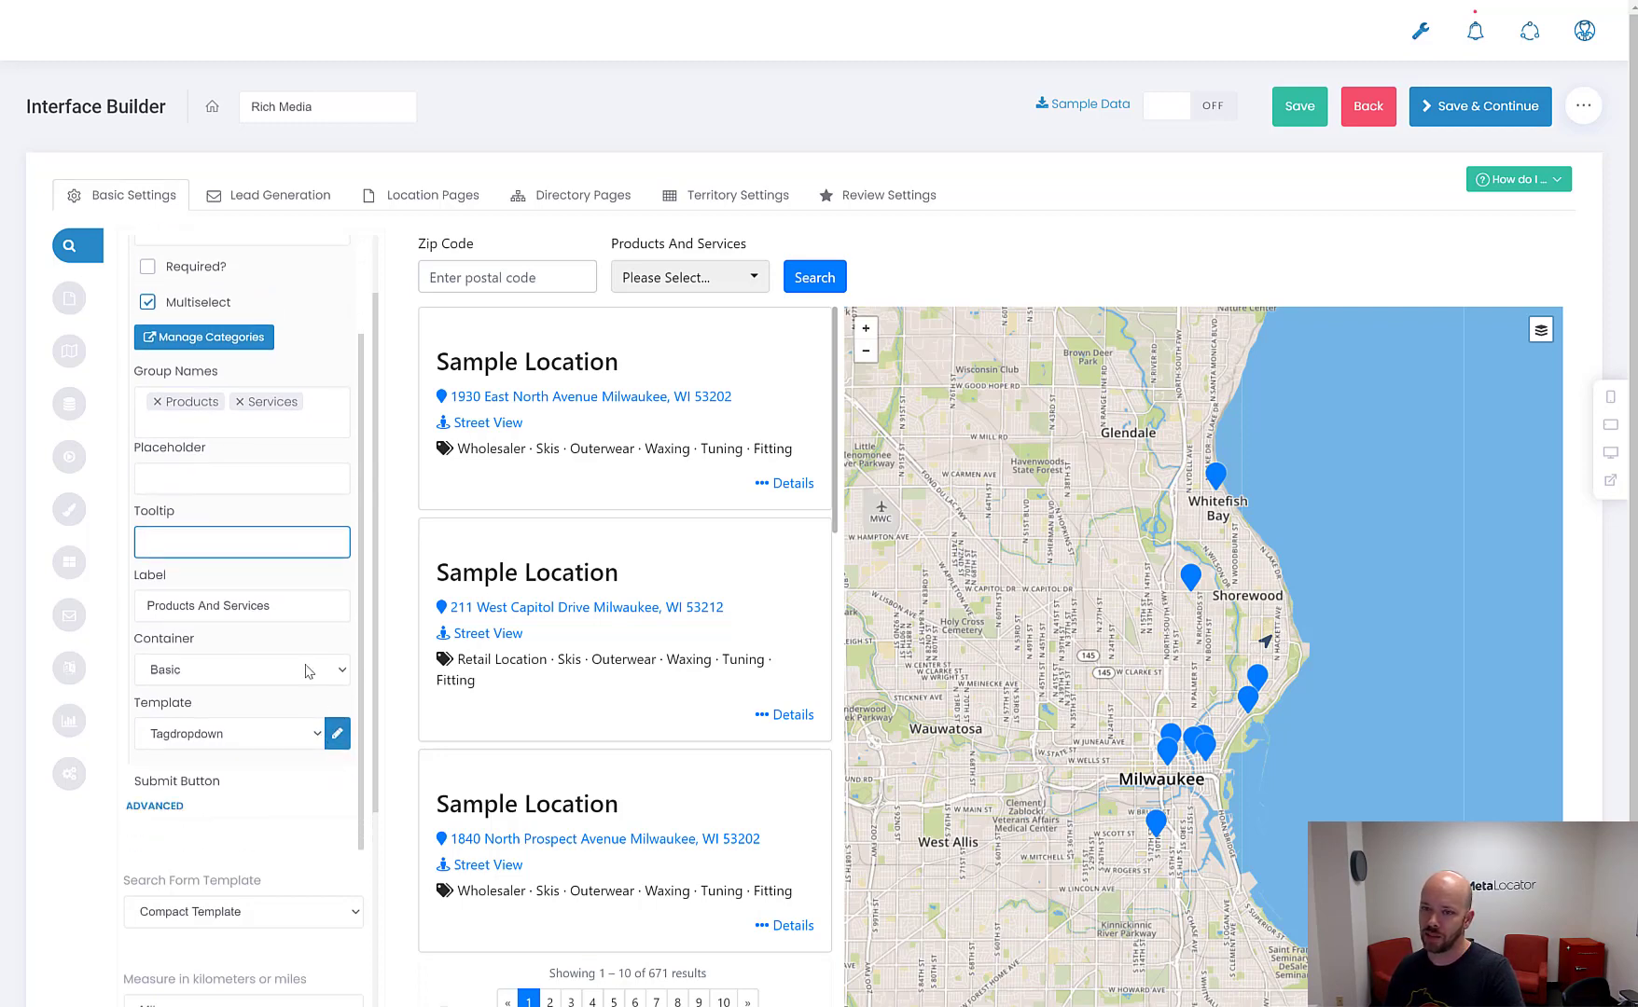
scroll(338, 423, up, 3)
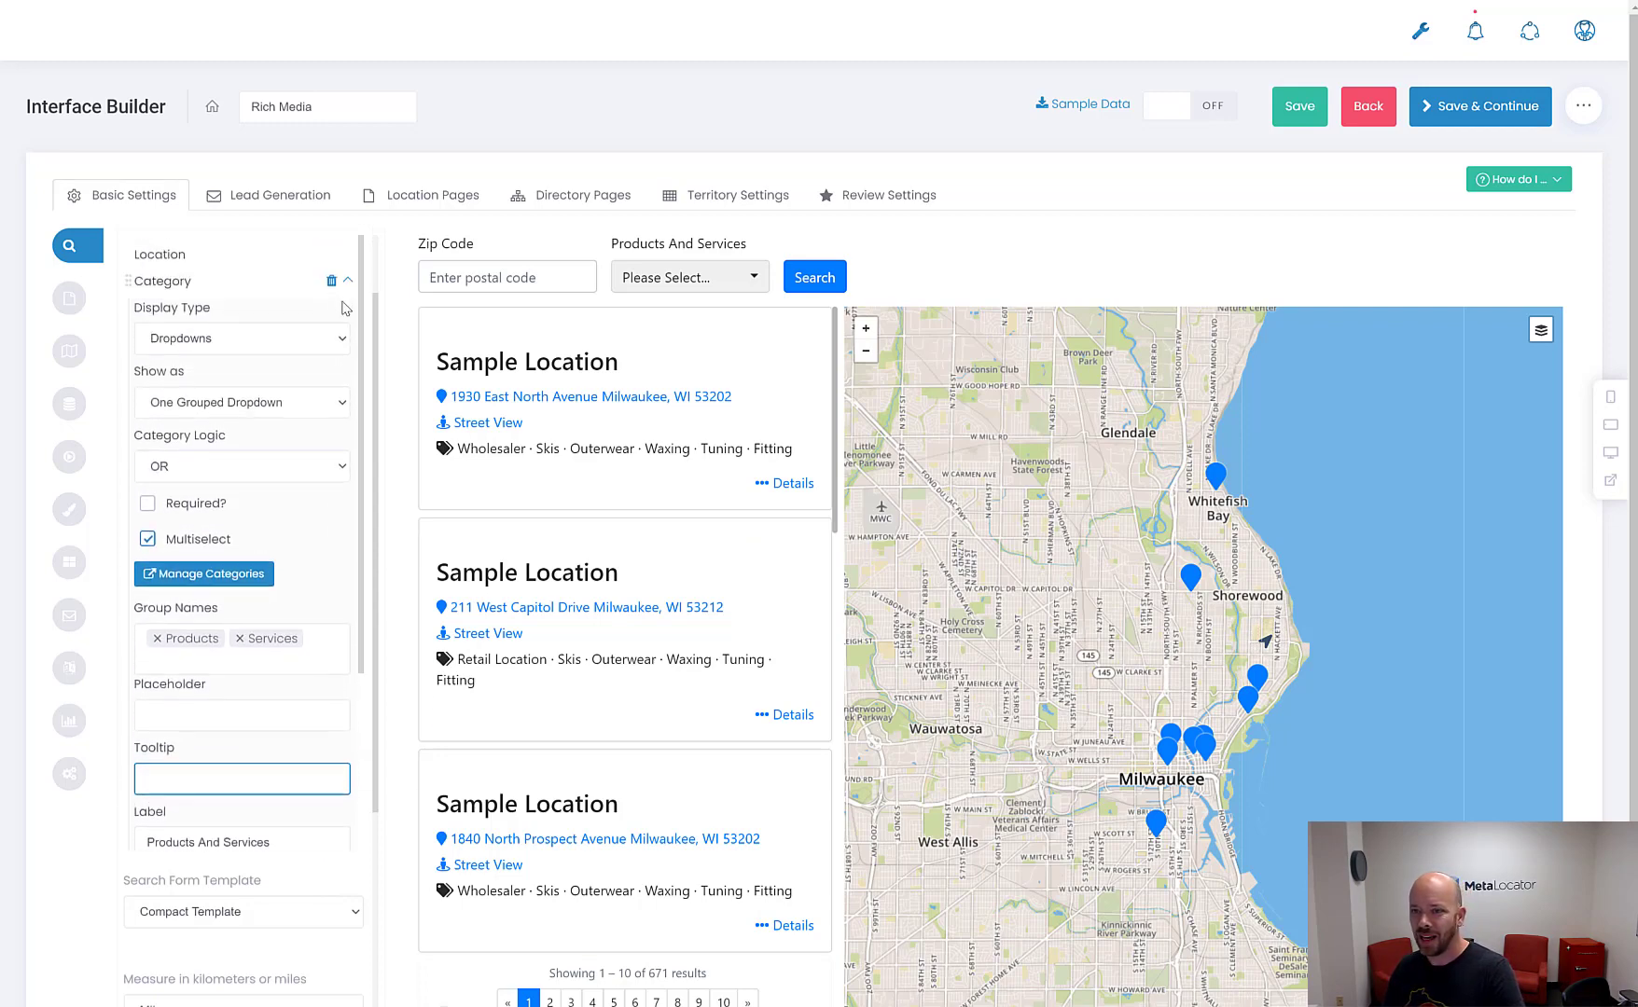
click(347, 283)
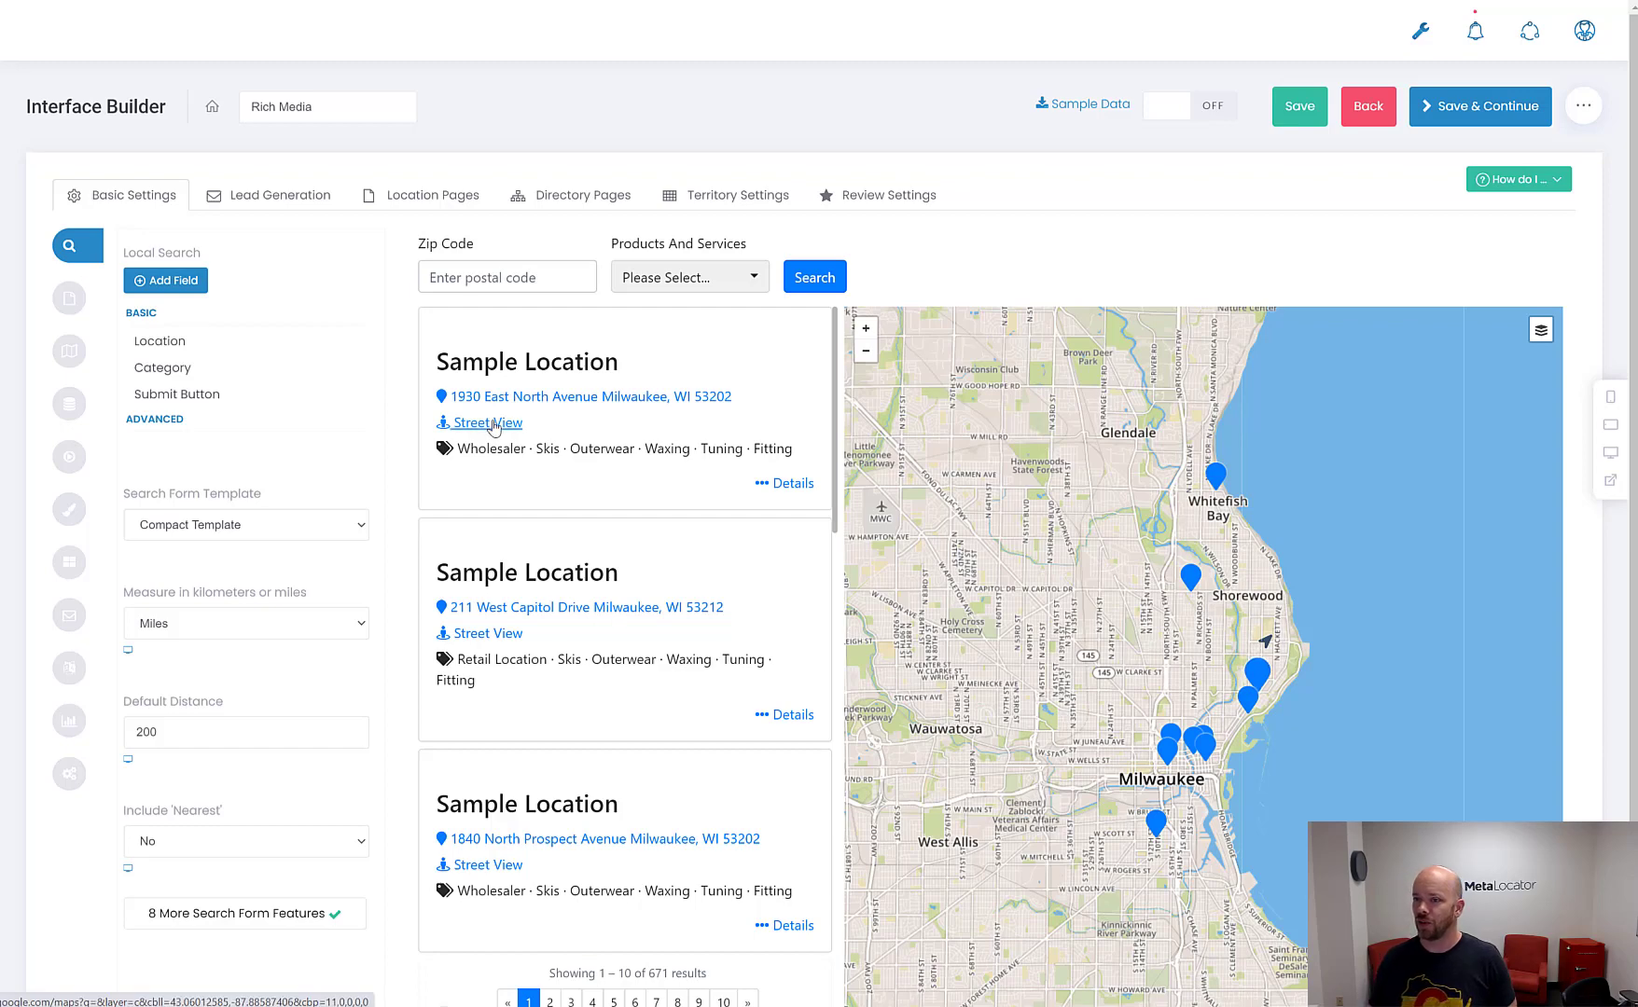
Highlight the categories on the first Sample Location result, and expand the List template in the Results settings
drag(816, 457, 473, 474)
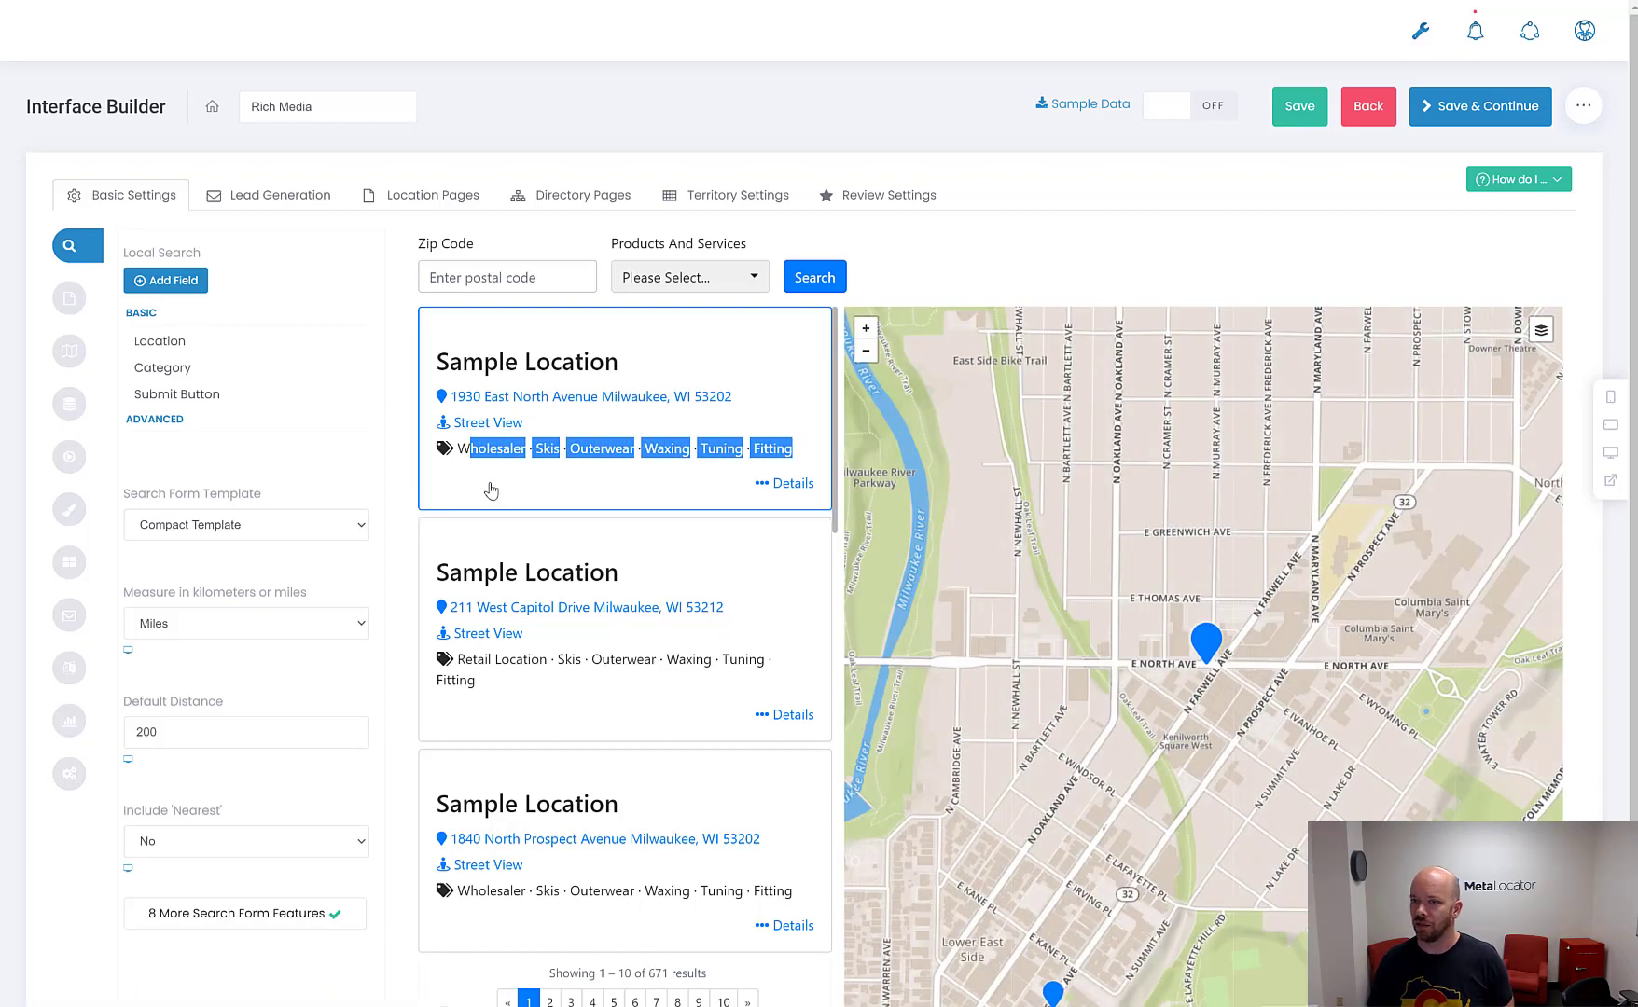
click(490, 490)
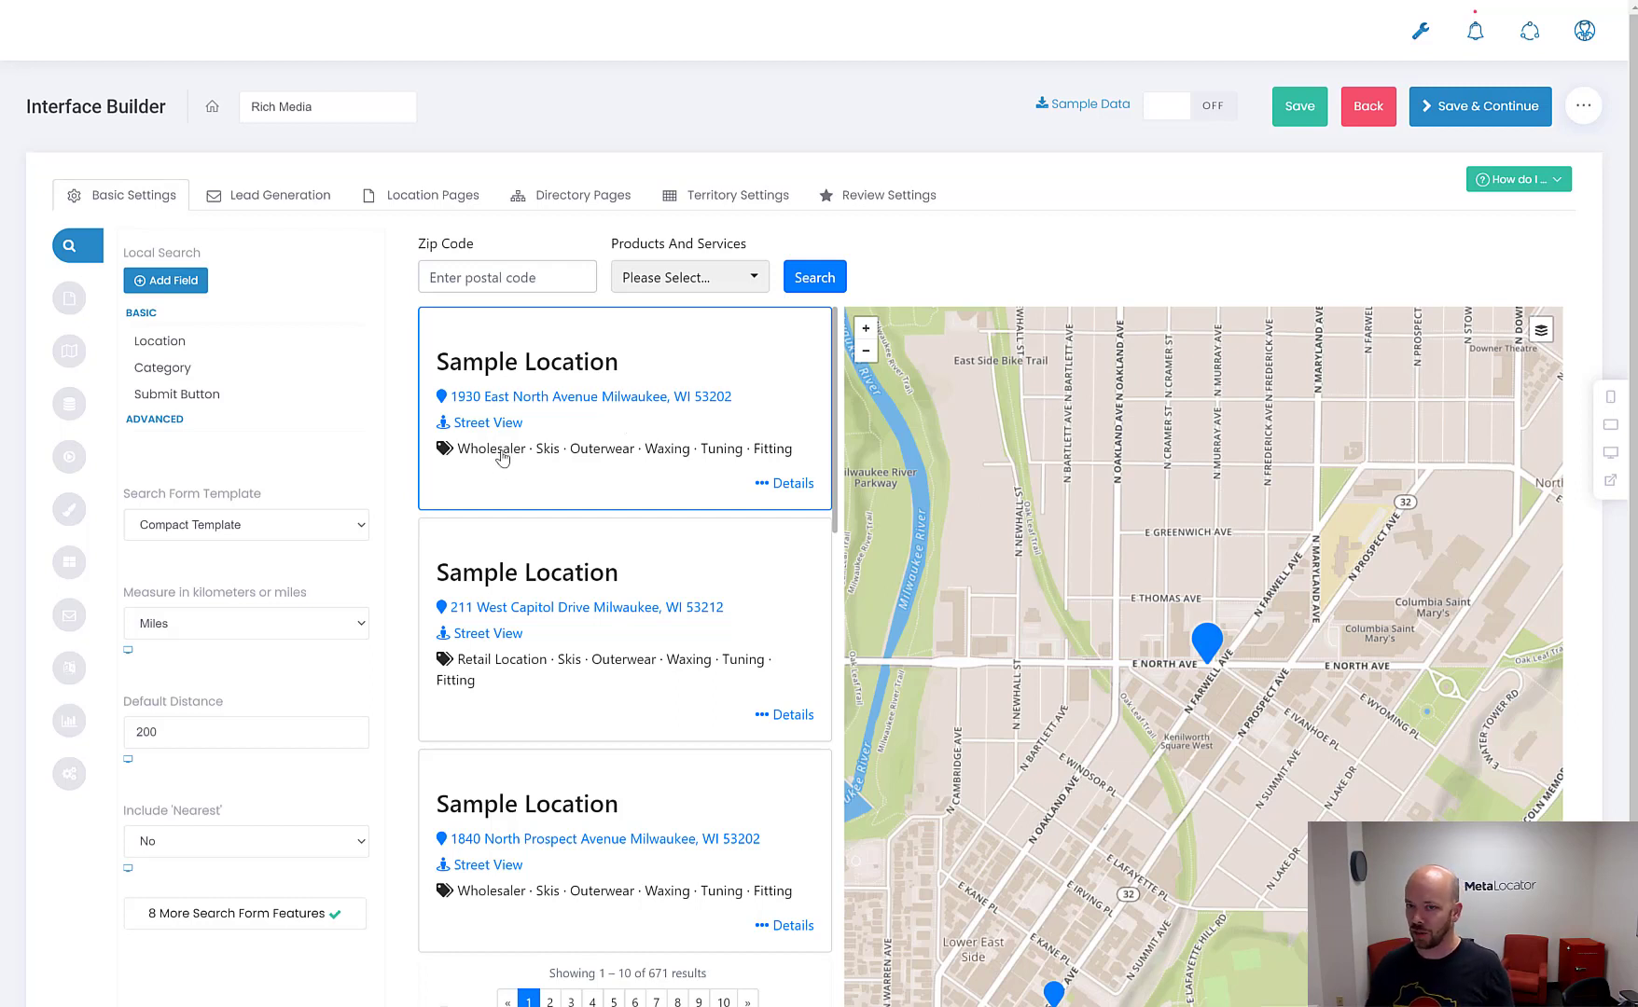
mouse_move(223, 380)
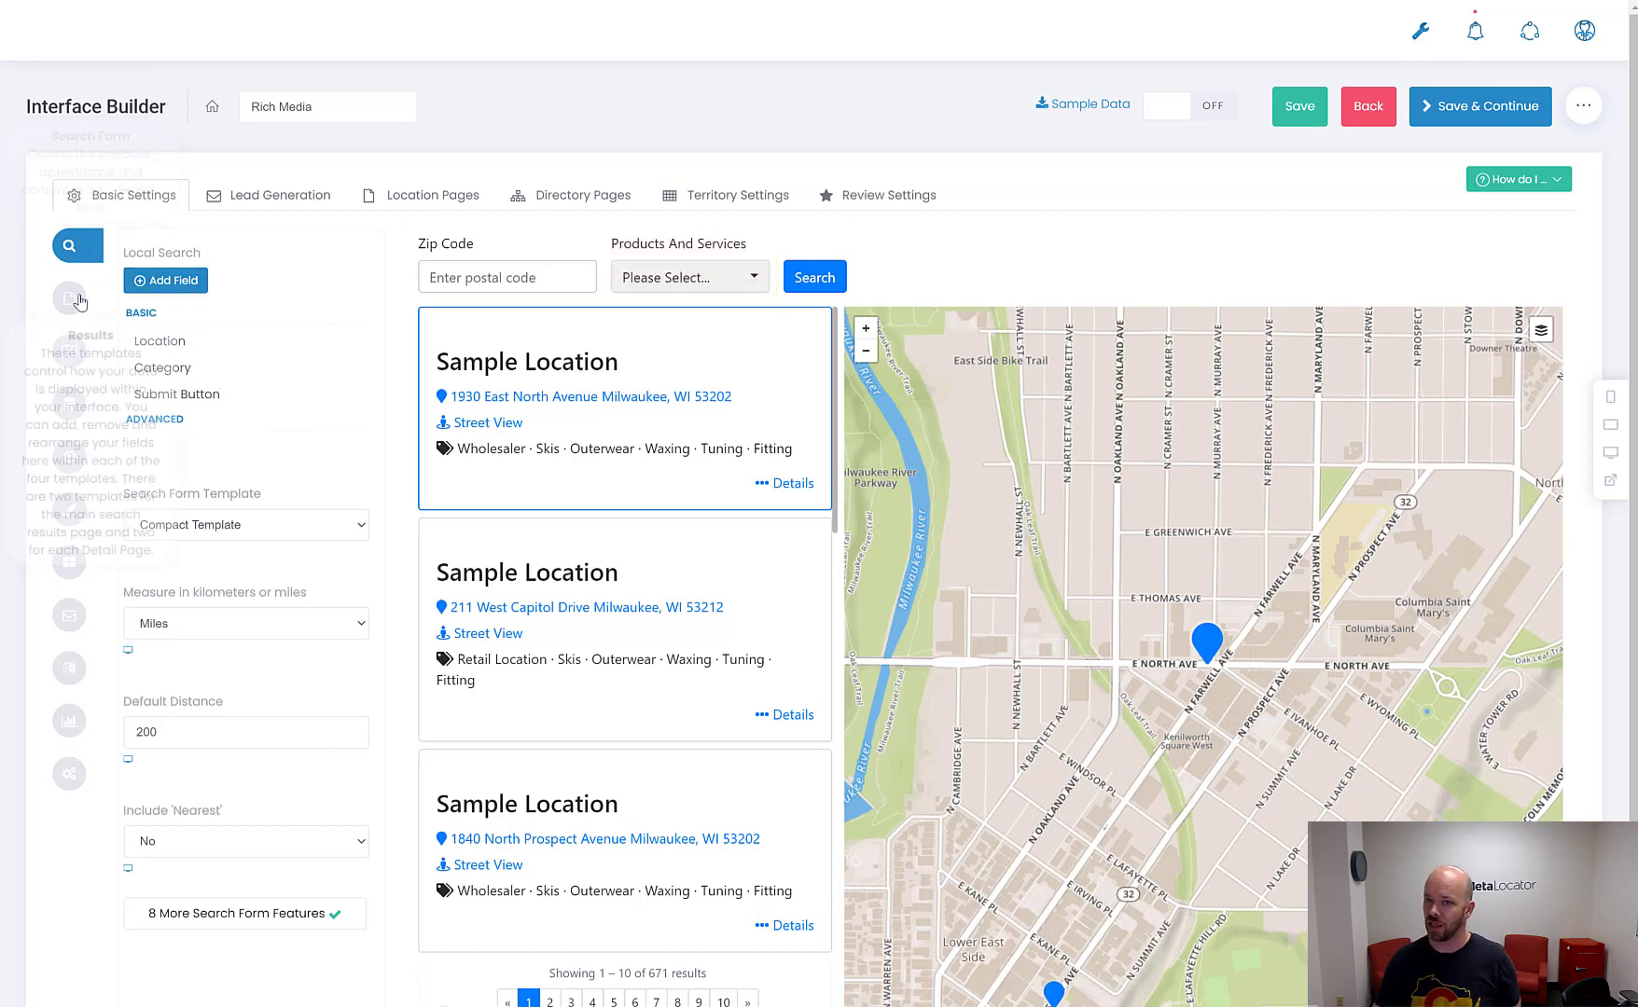
click(79, 305)
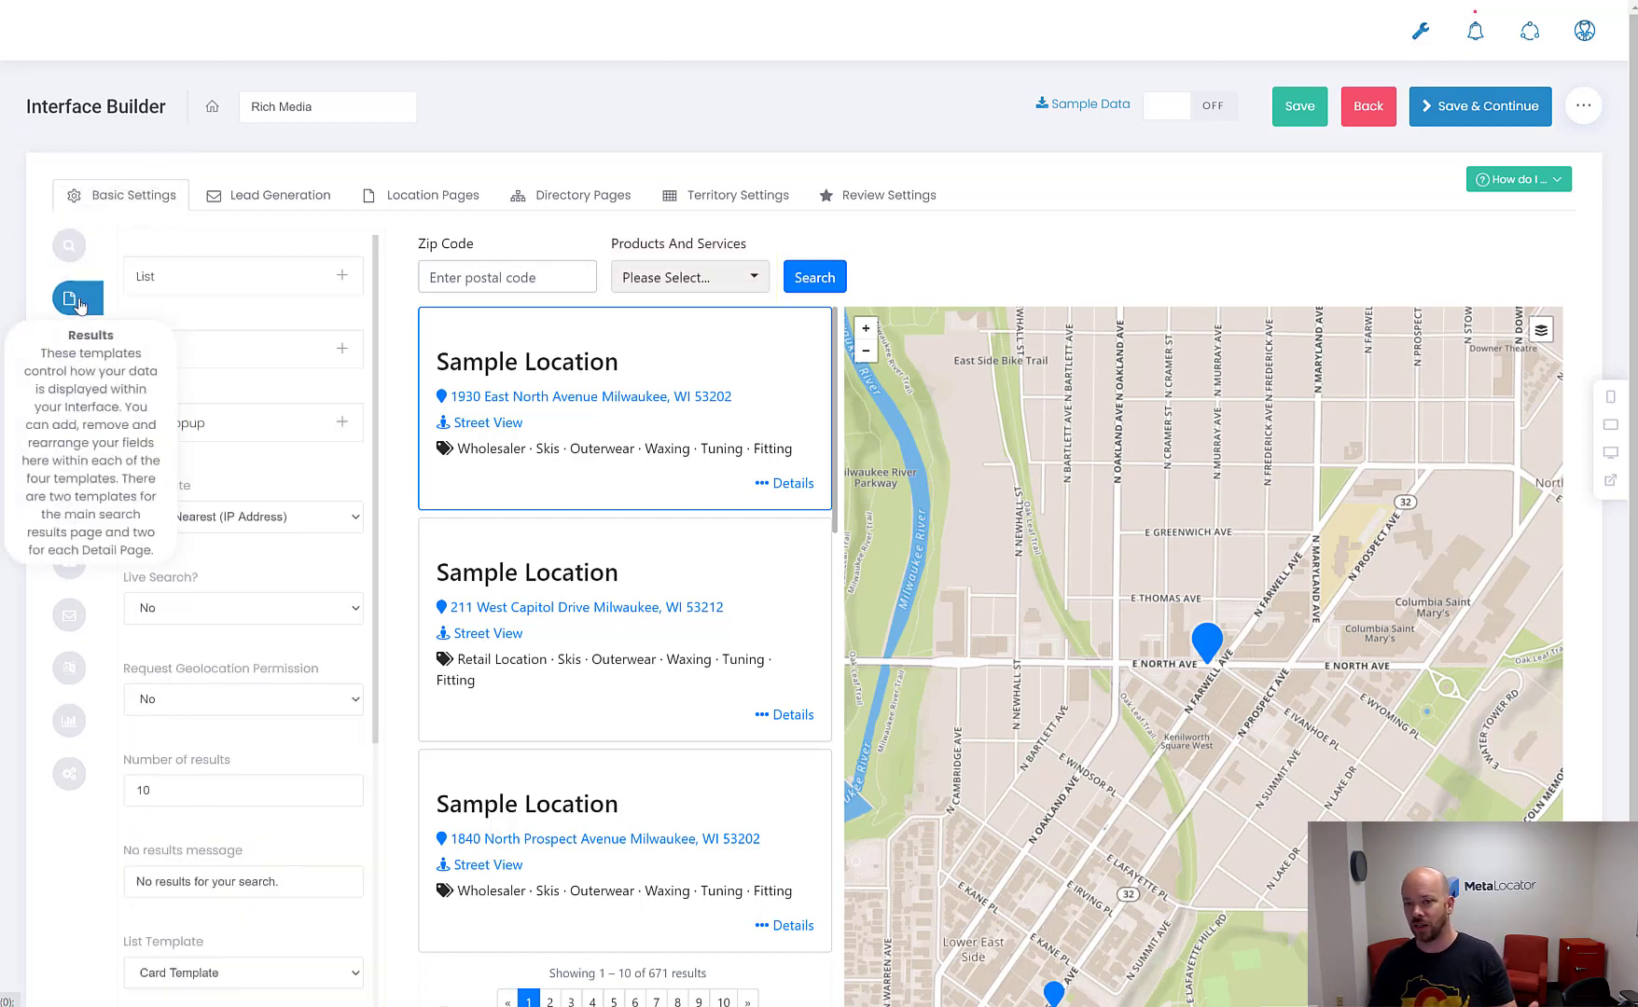
mouse_move(255, 281)
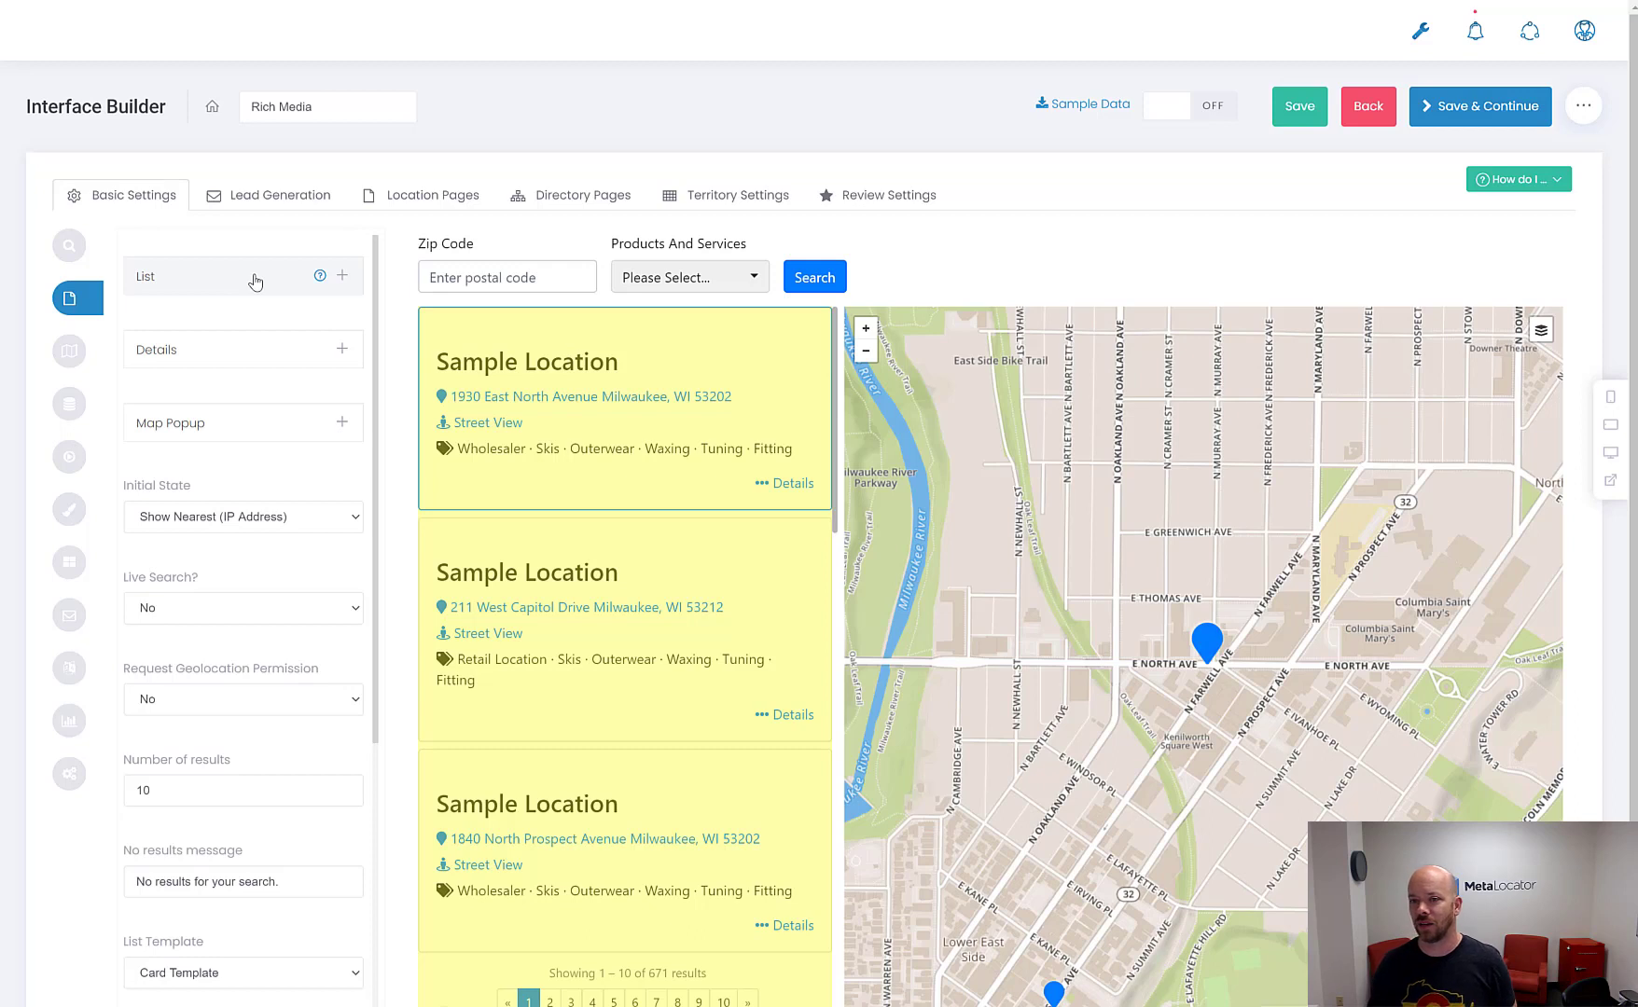
click(254, 279)
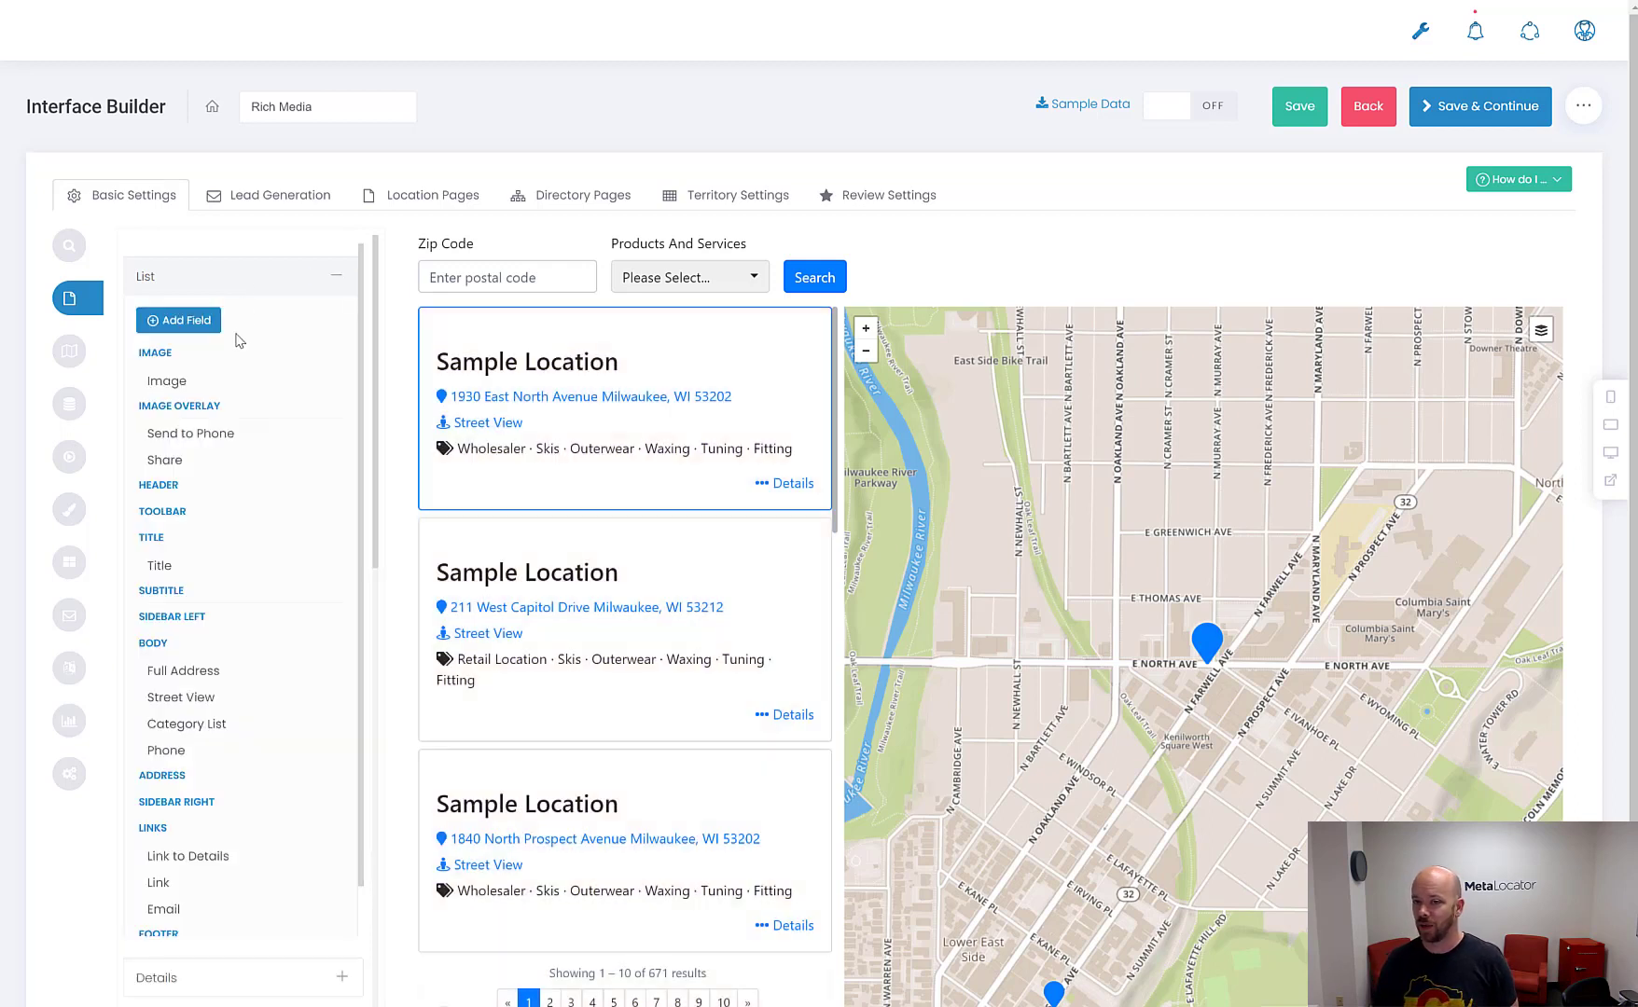
mouse_move(216, 708)
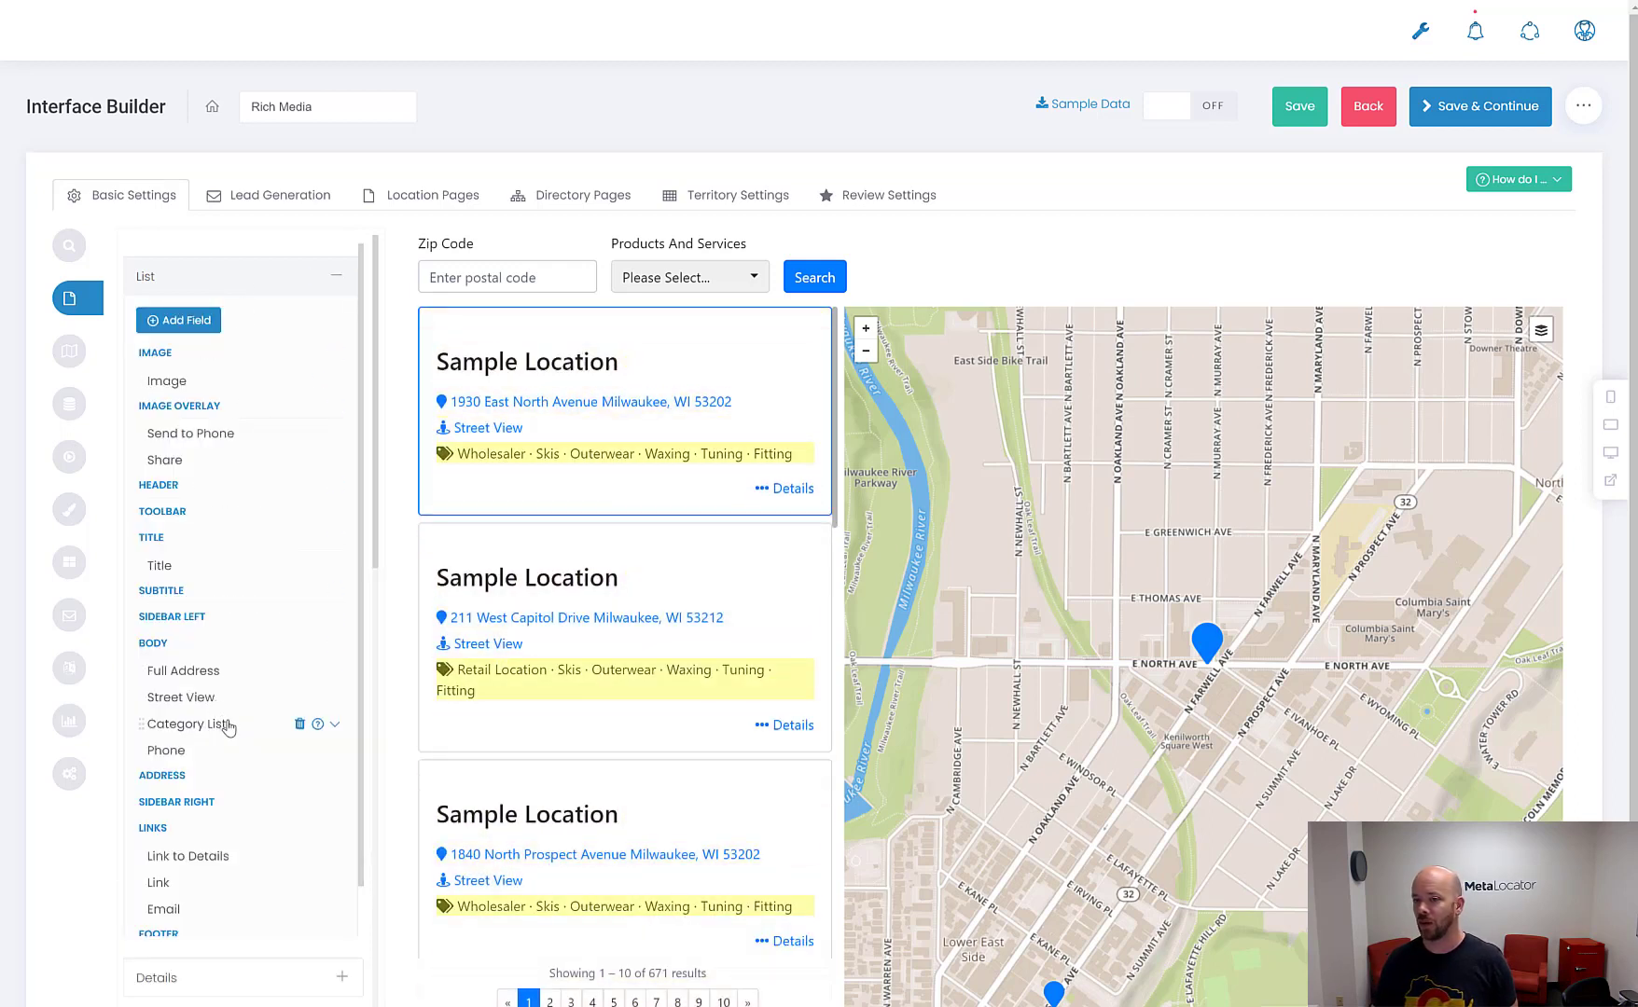
Expand the Category List field in the results List template and remove its ml-category-dot-list style
scroll(228, 727, down, 3)
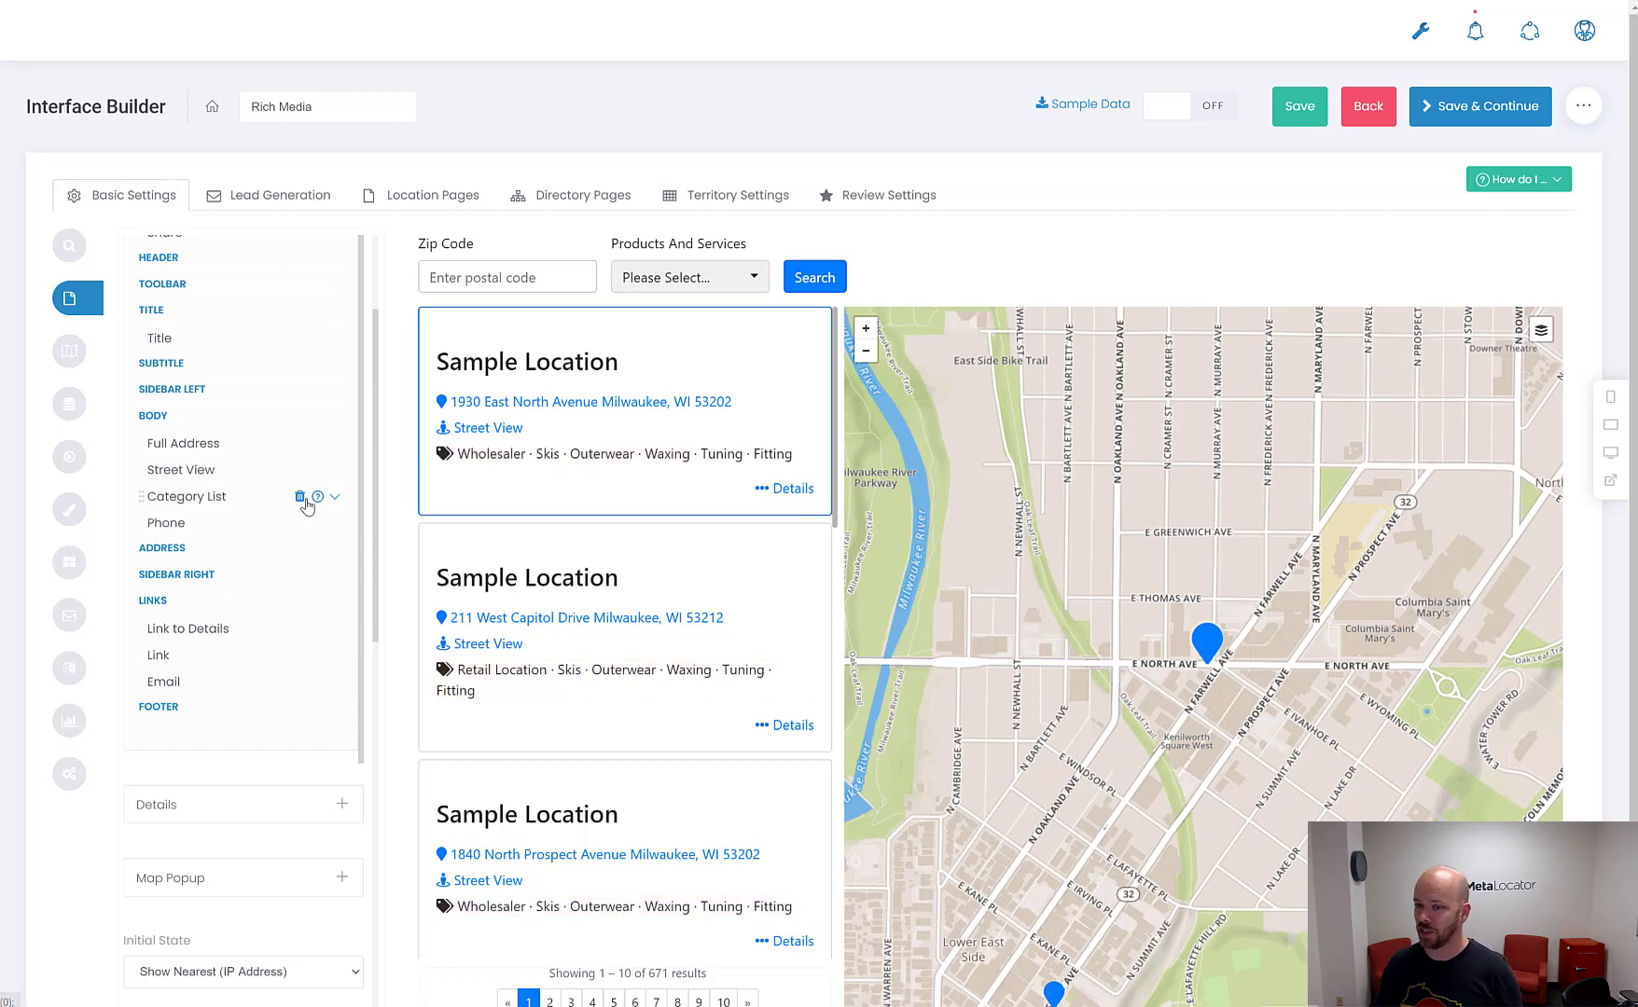
mouse_move(318, 498)
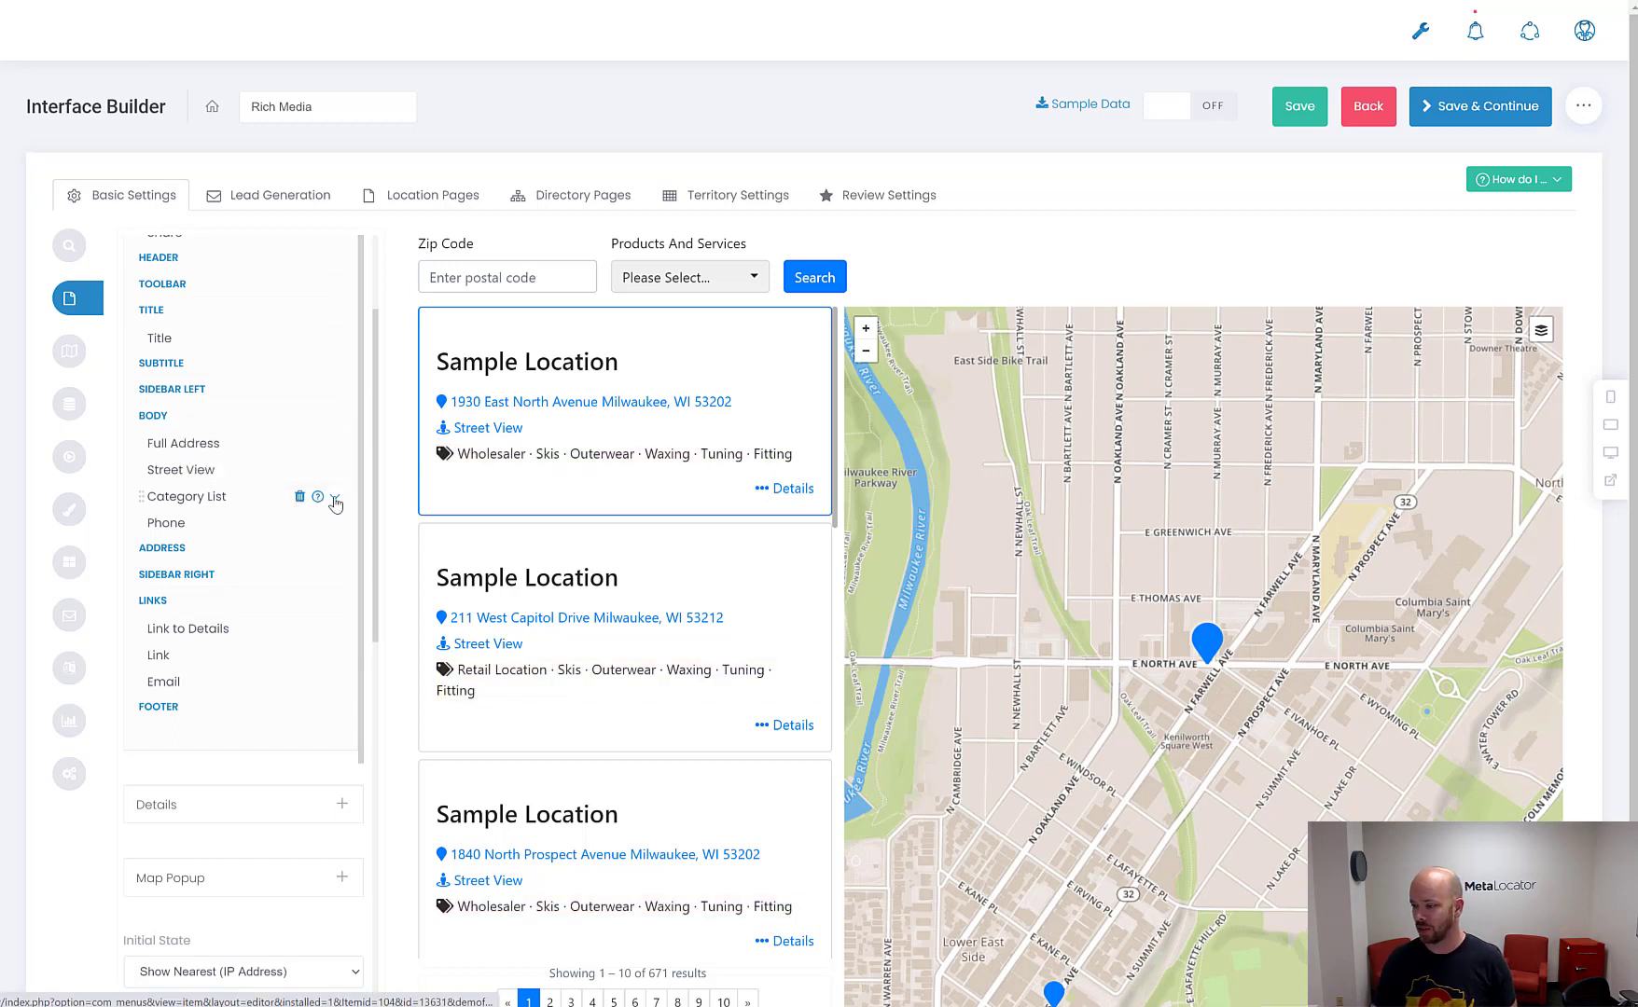
click(335, 504)
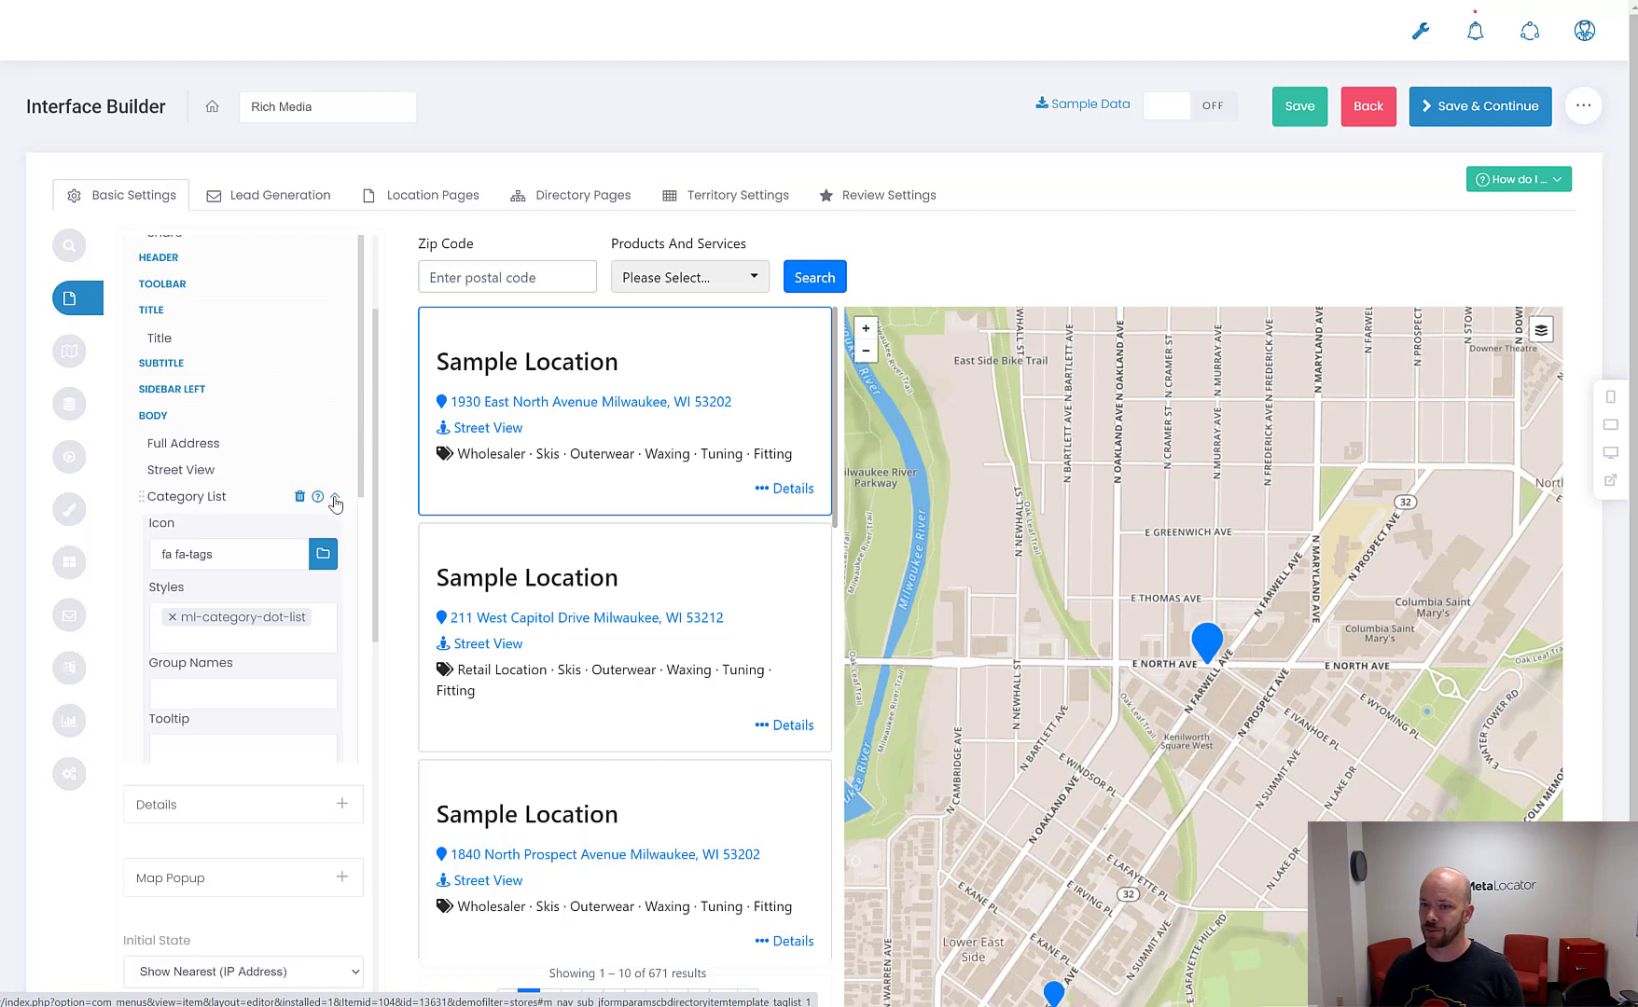
scroll(322, 513, down, 1)
scroll(317, 520, down, 3)
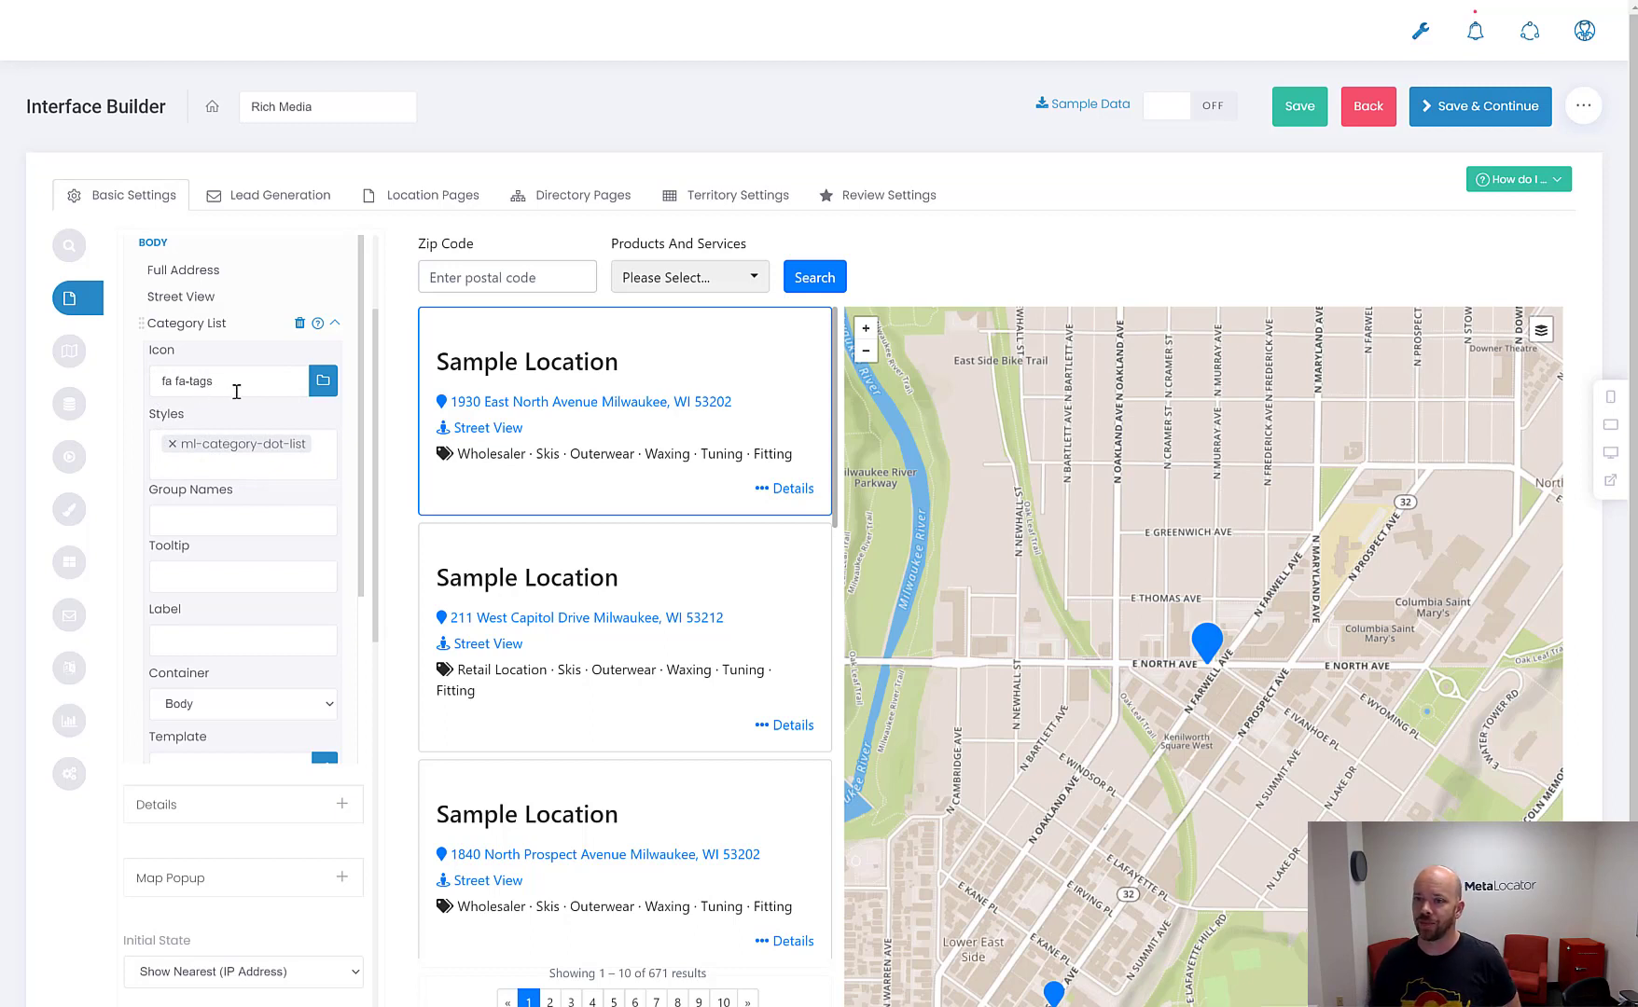
click(173, 446)
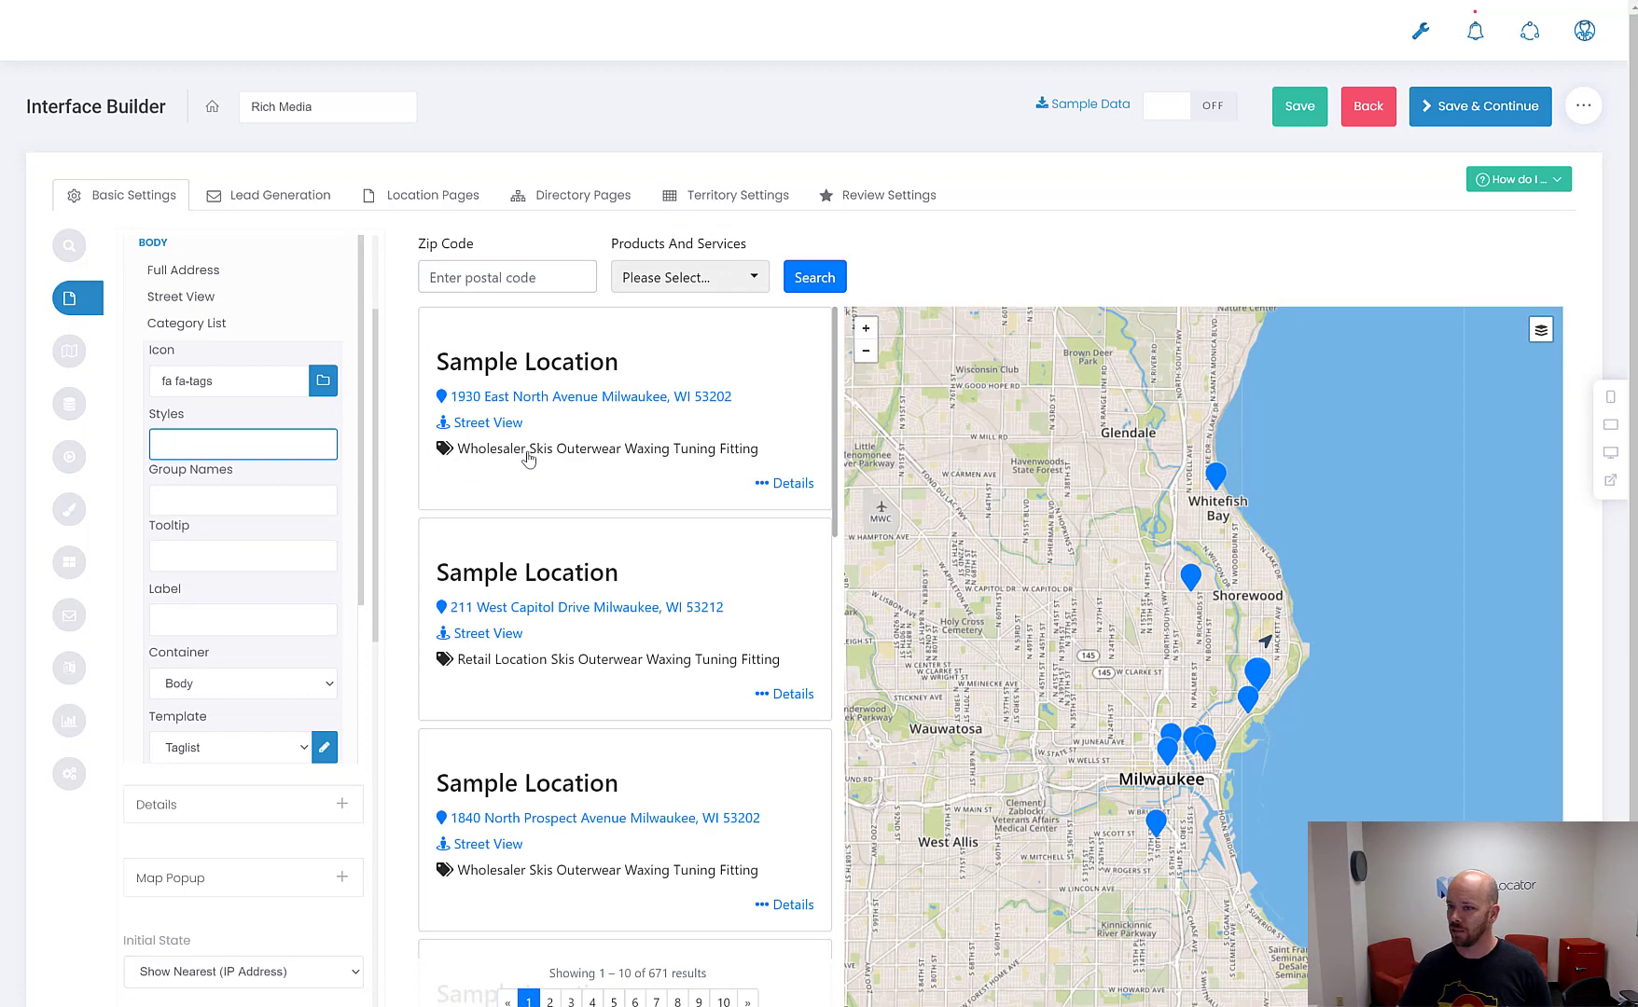
Remove the fa fa-tags icon from the Category List field
scroll(275, 665, down, 1)
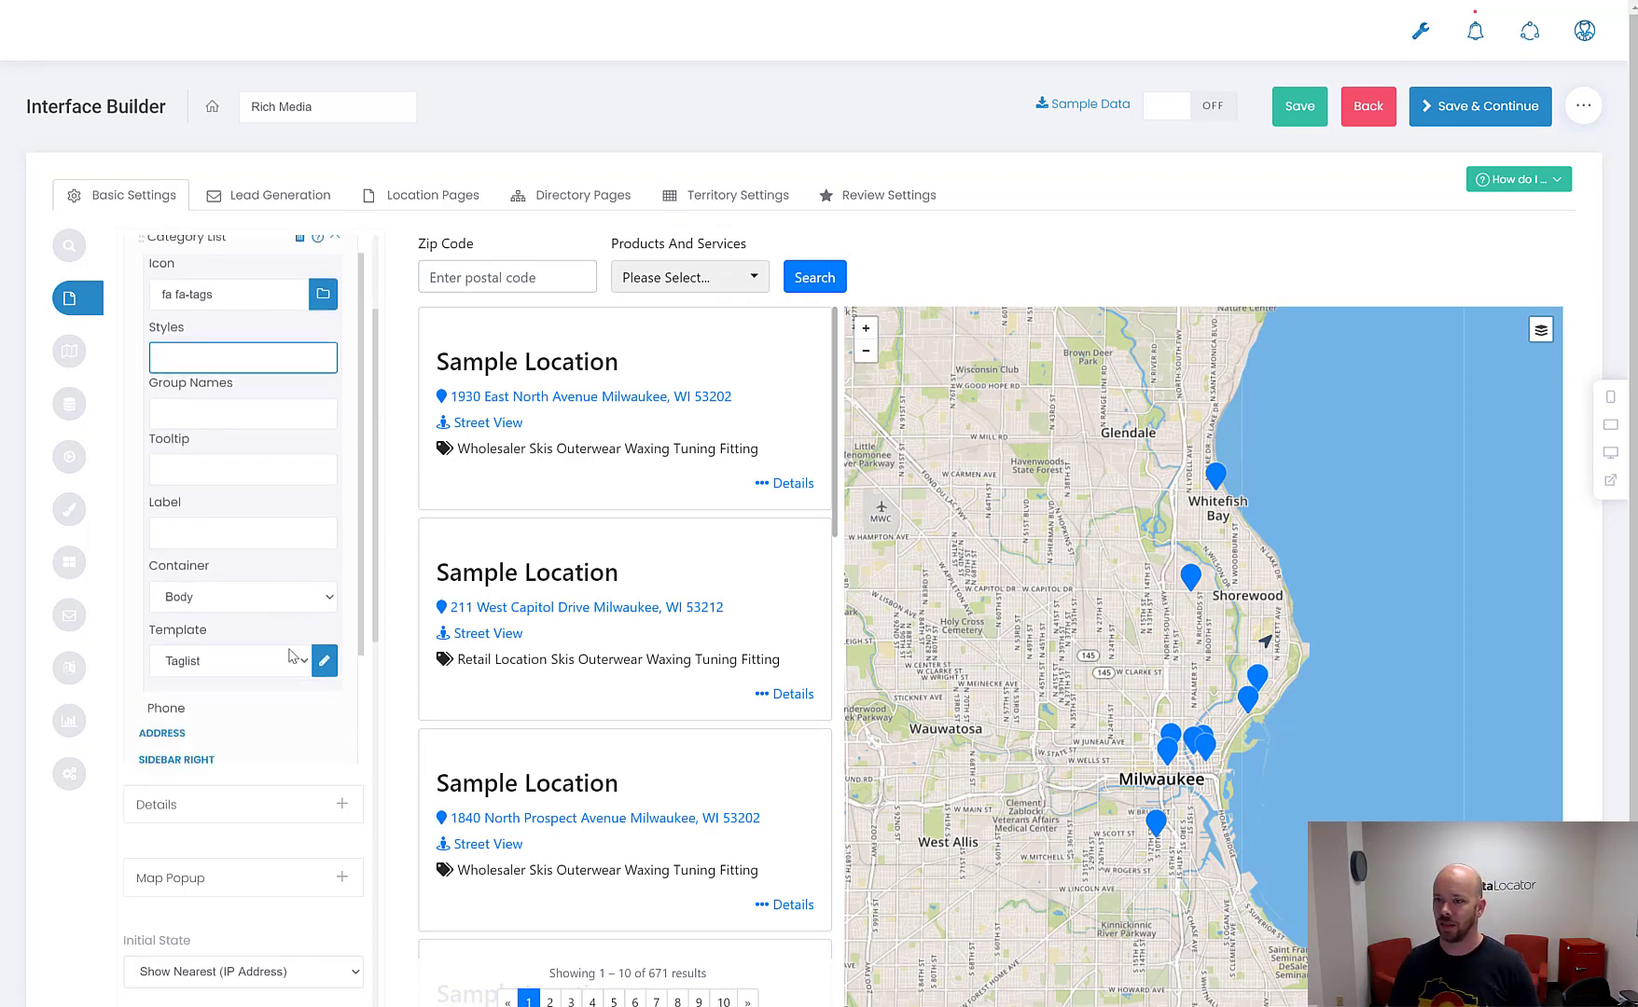
scroll(258, 423, up, 1)
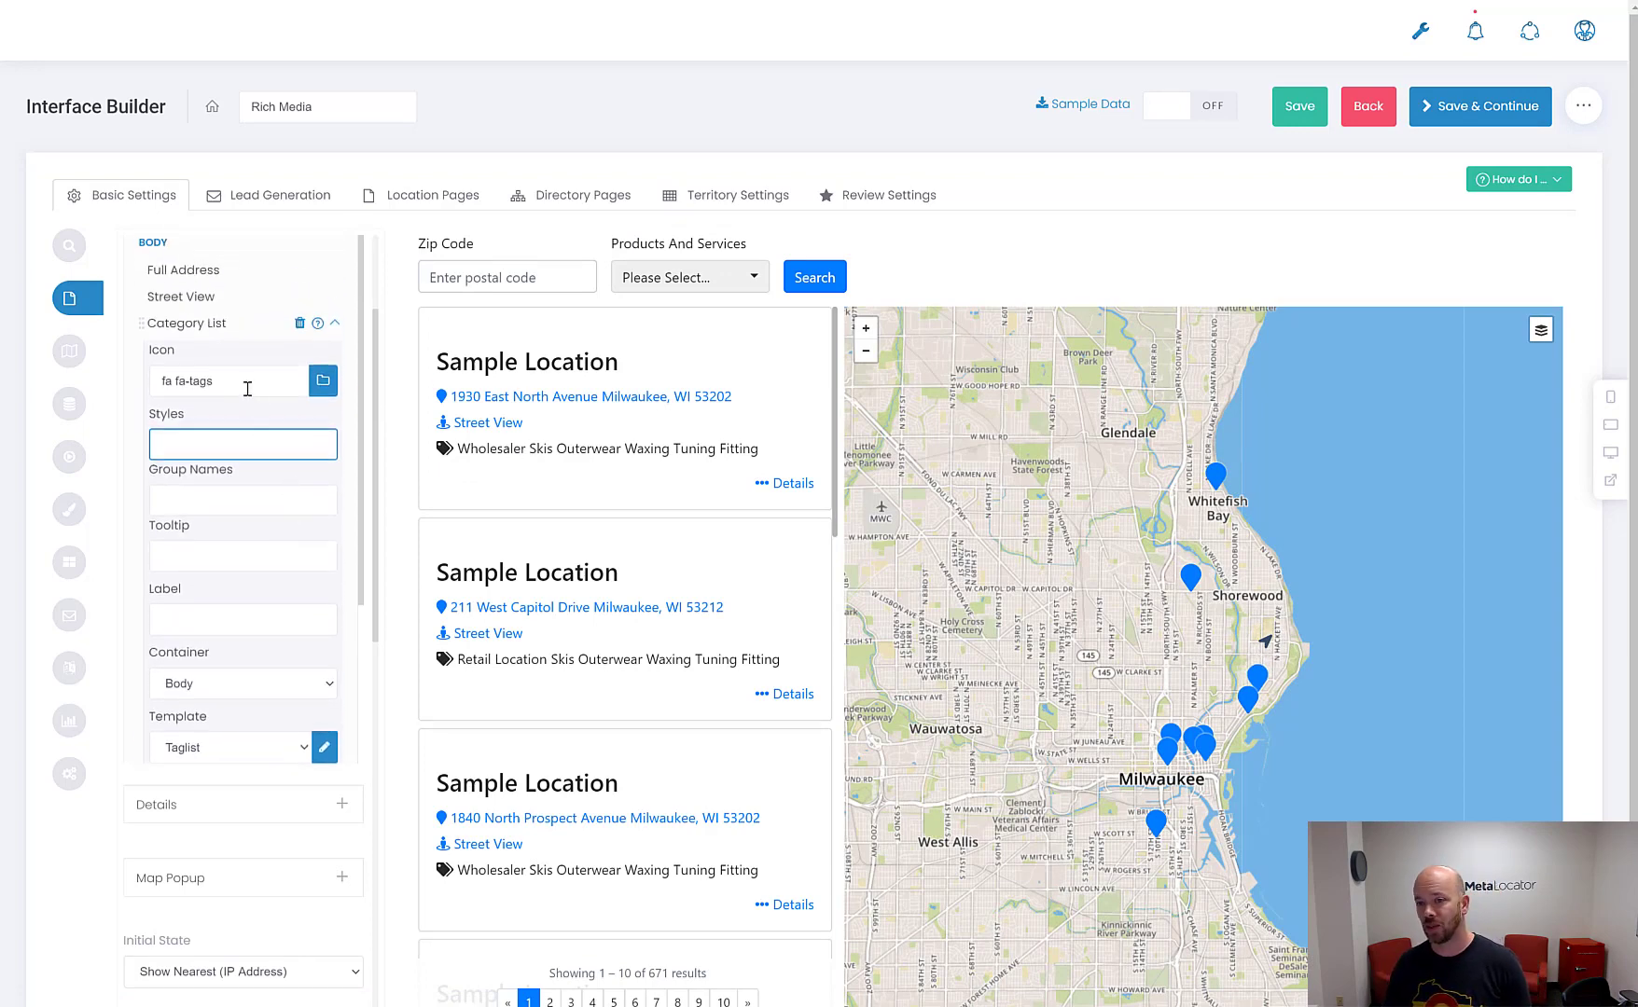
drag(247, 389, 155, 383)
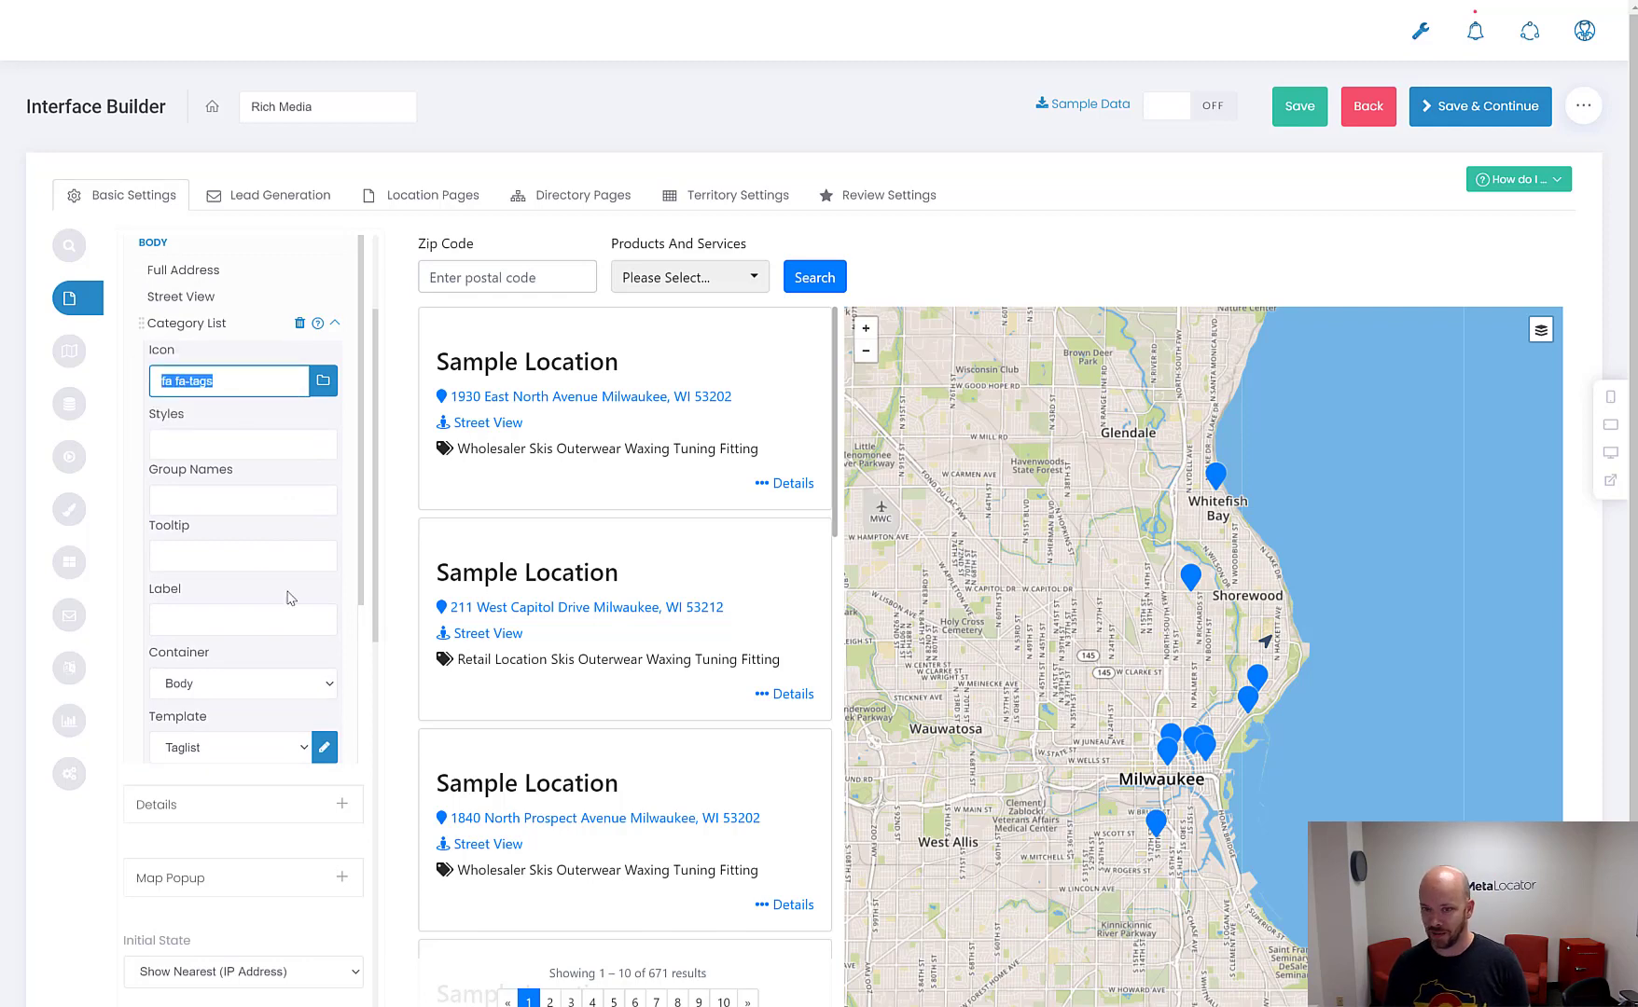
key(BackSpace)
click(258, 443)
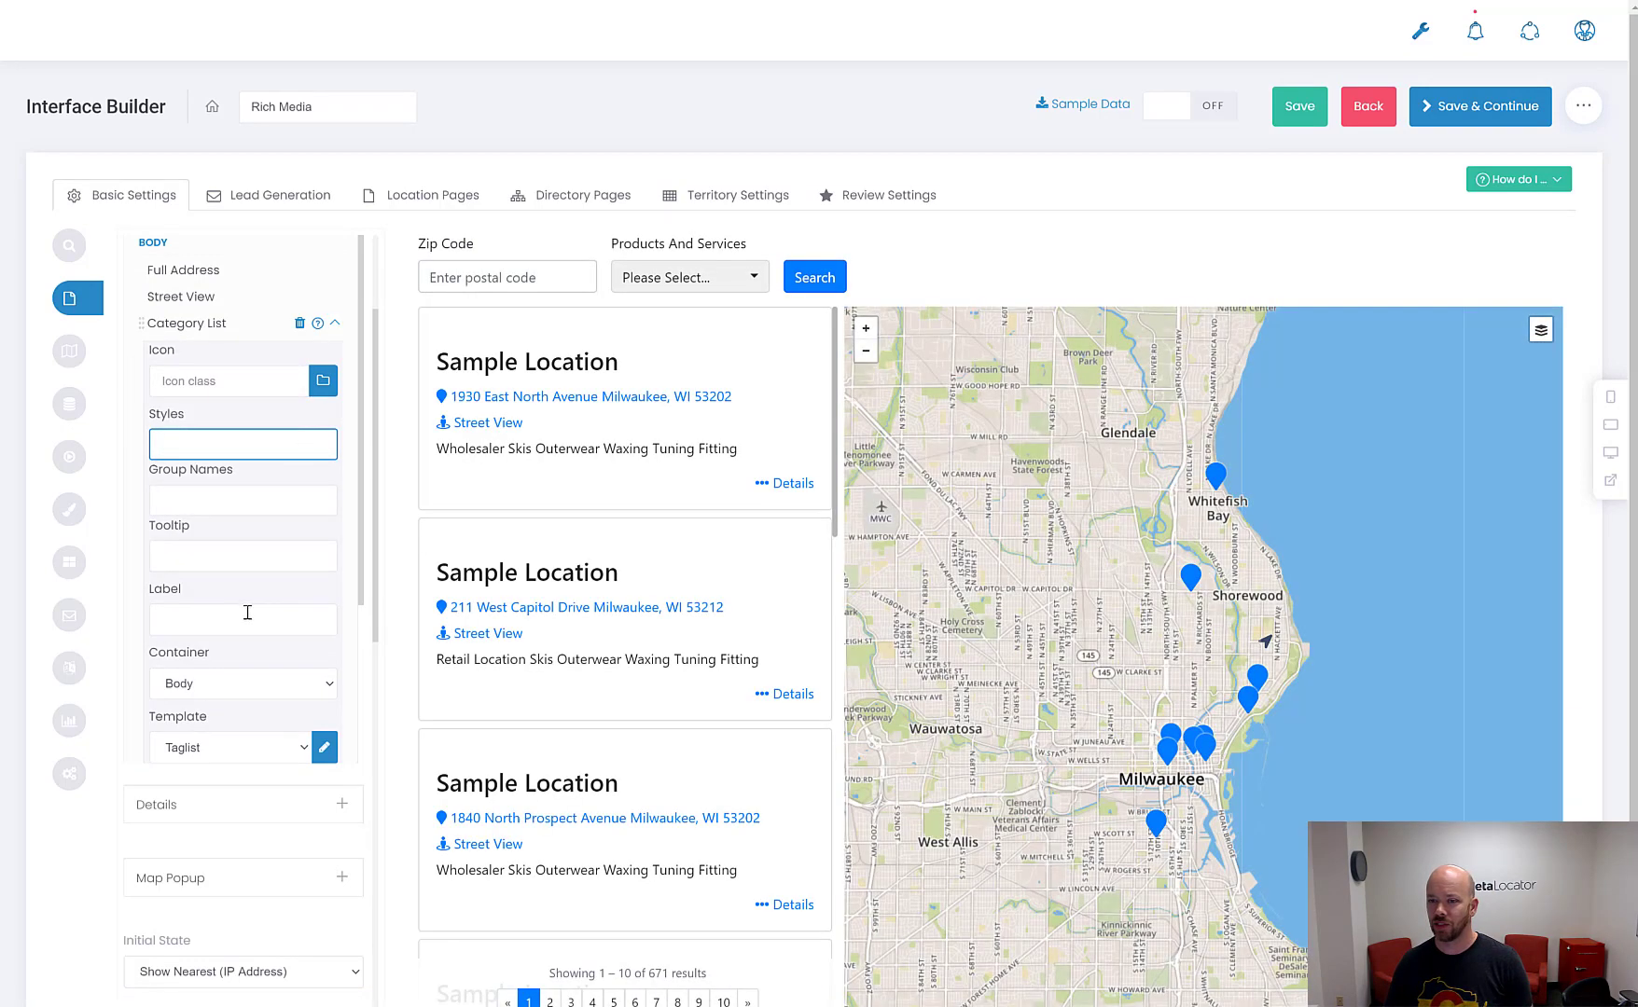
Set the Category List field's template to Taglist (Badges)
scroll(247, 612, down, 1)
click(231, 660)
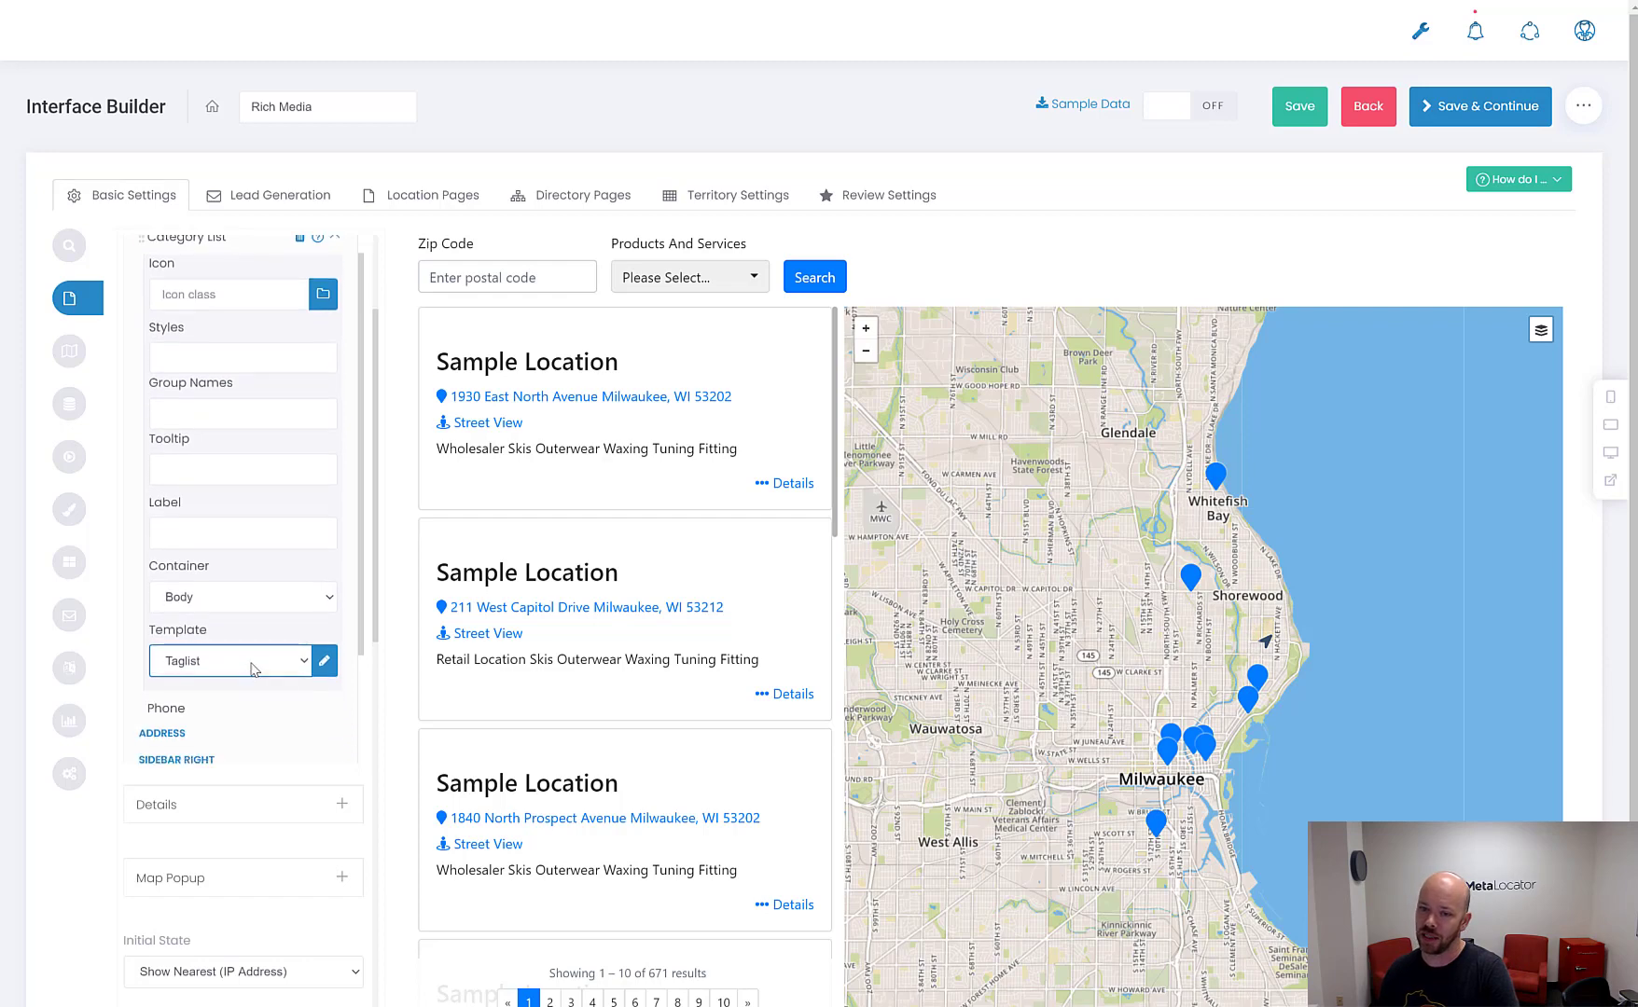
click(238, 666)
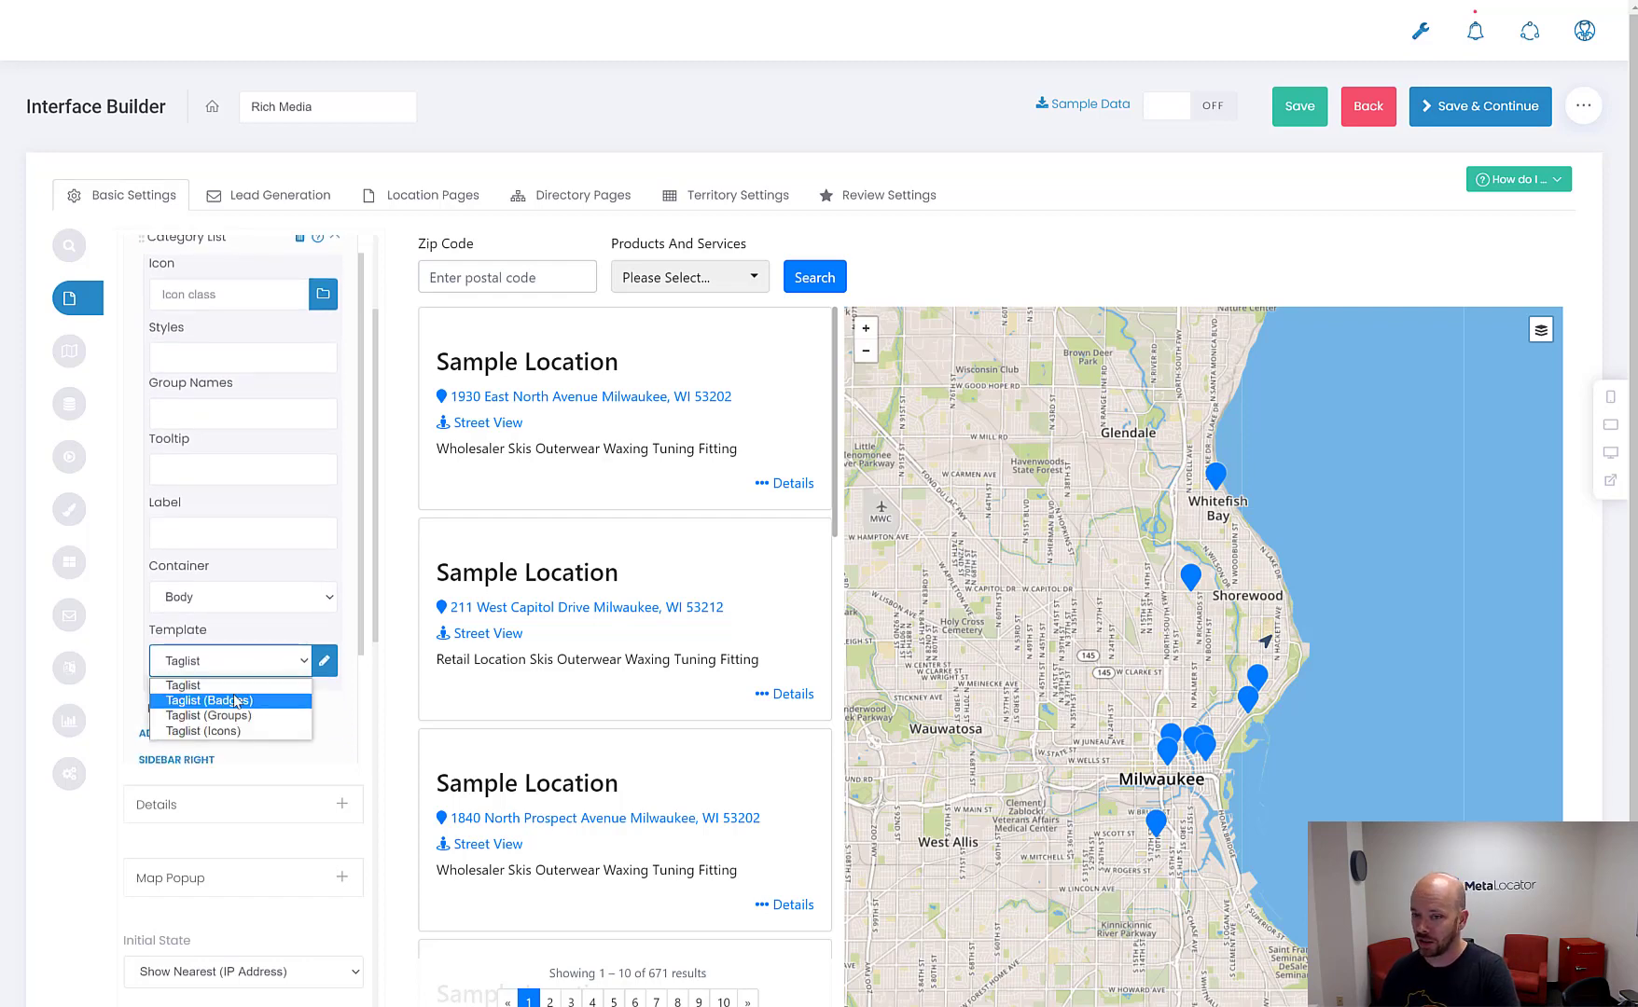
click(235, 700)
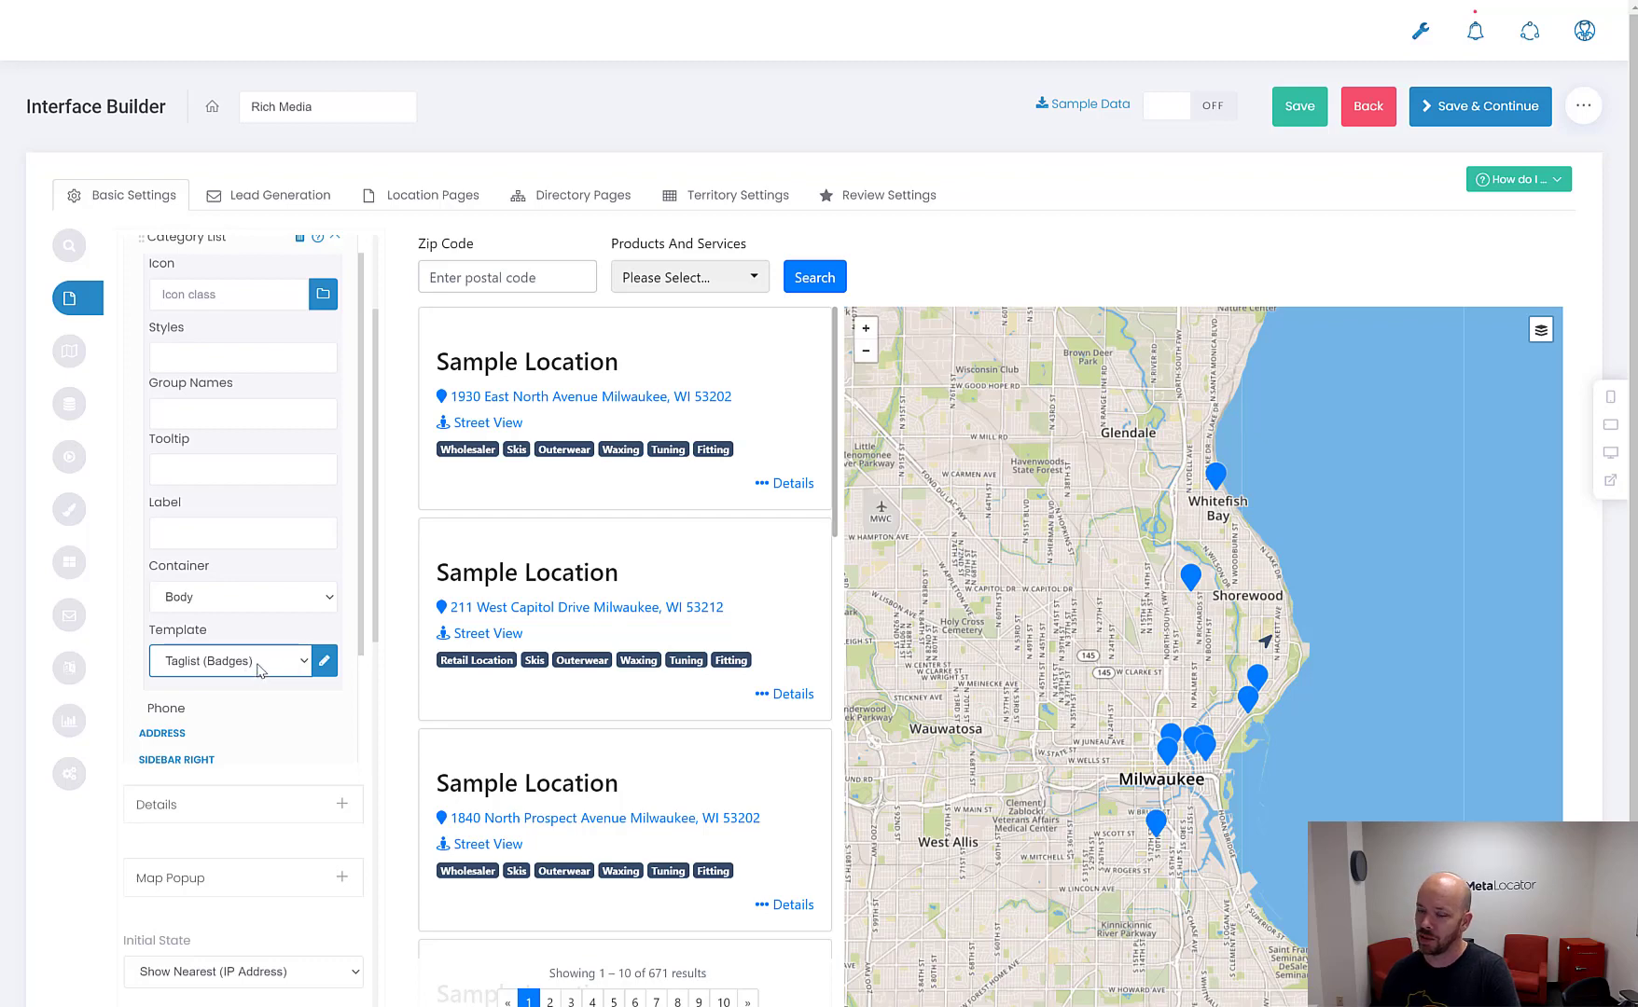
Try the Taglist (Groups) and Taglist (Icons) templates on the Category List field, and set it back to Taglist (Badges)
click(260, 670)
click(239, 719)
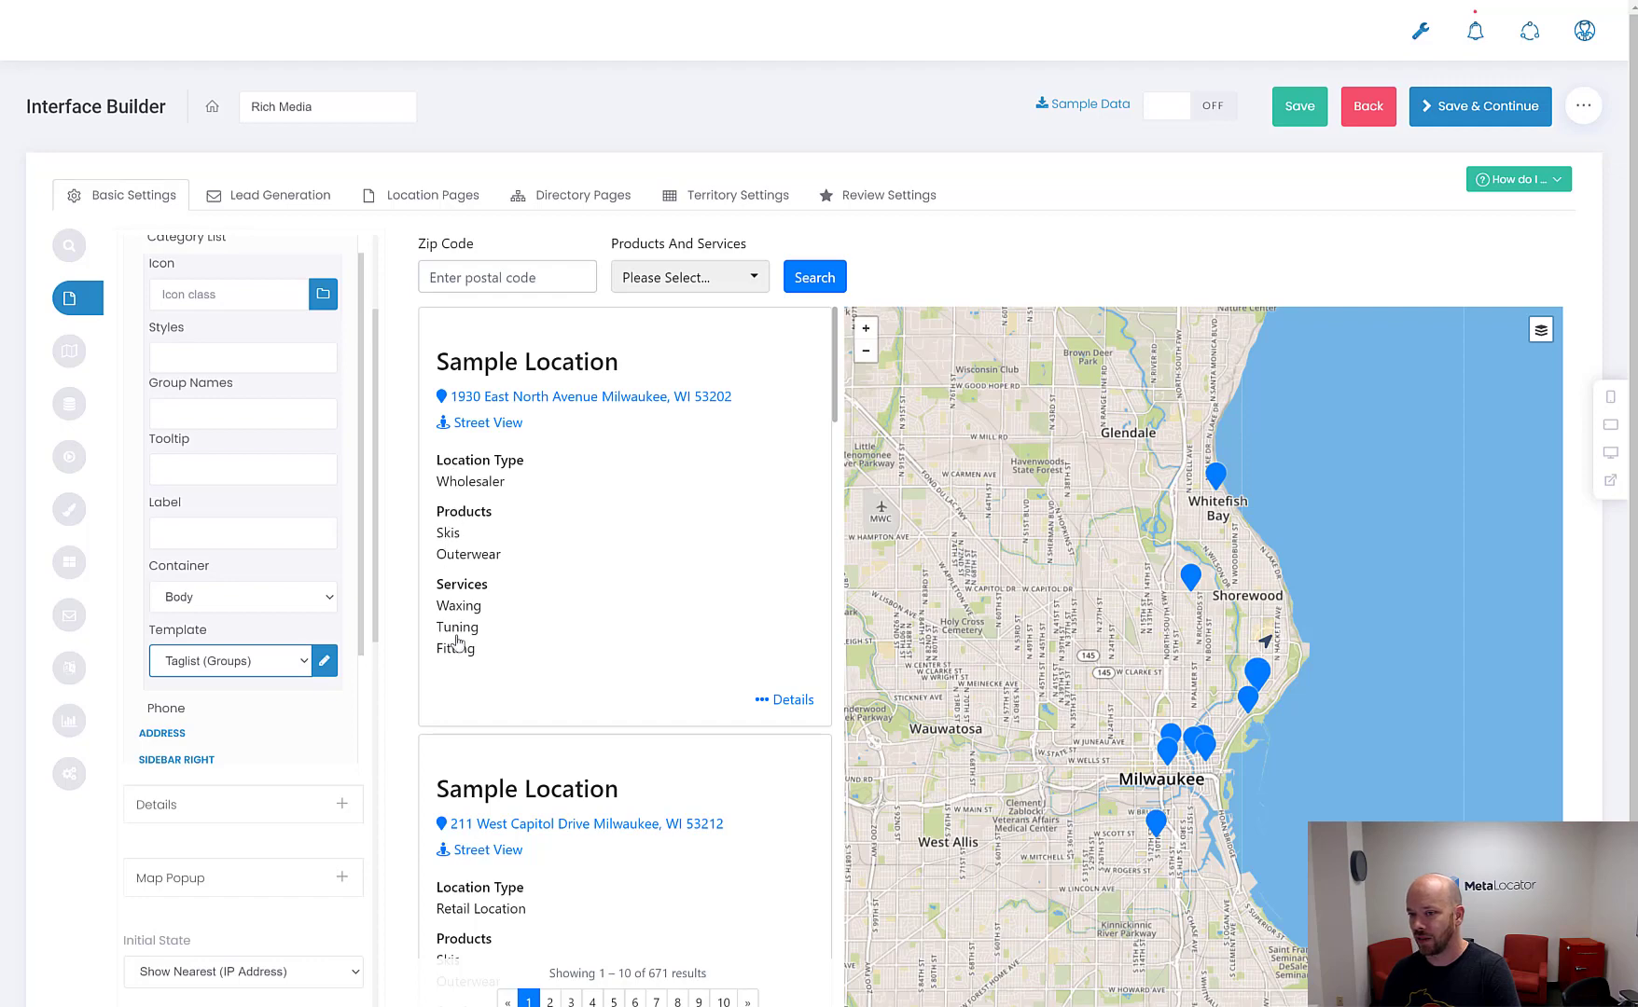
click(263, 662)
click(253, 736)
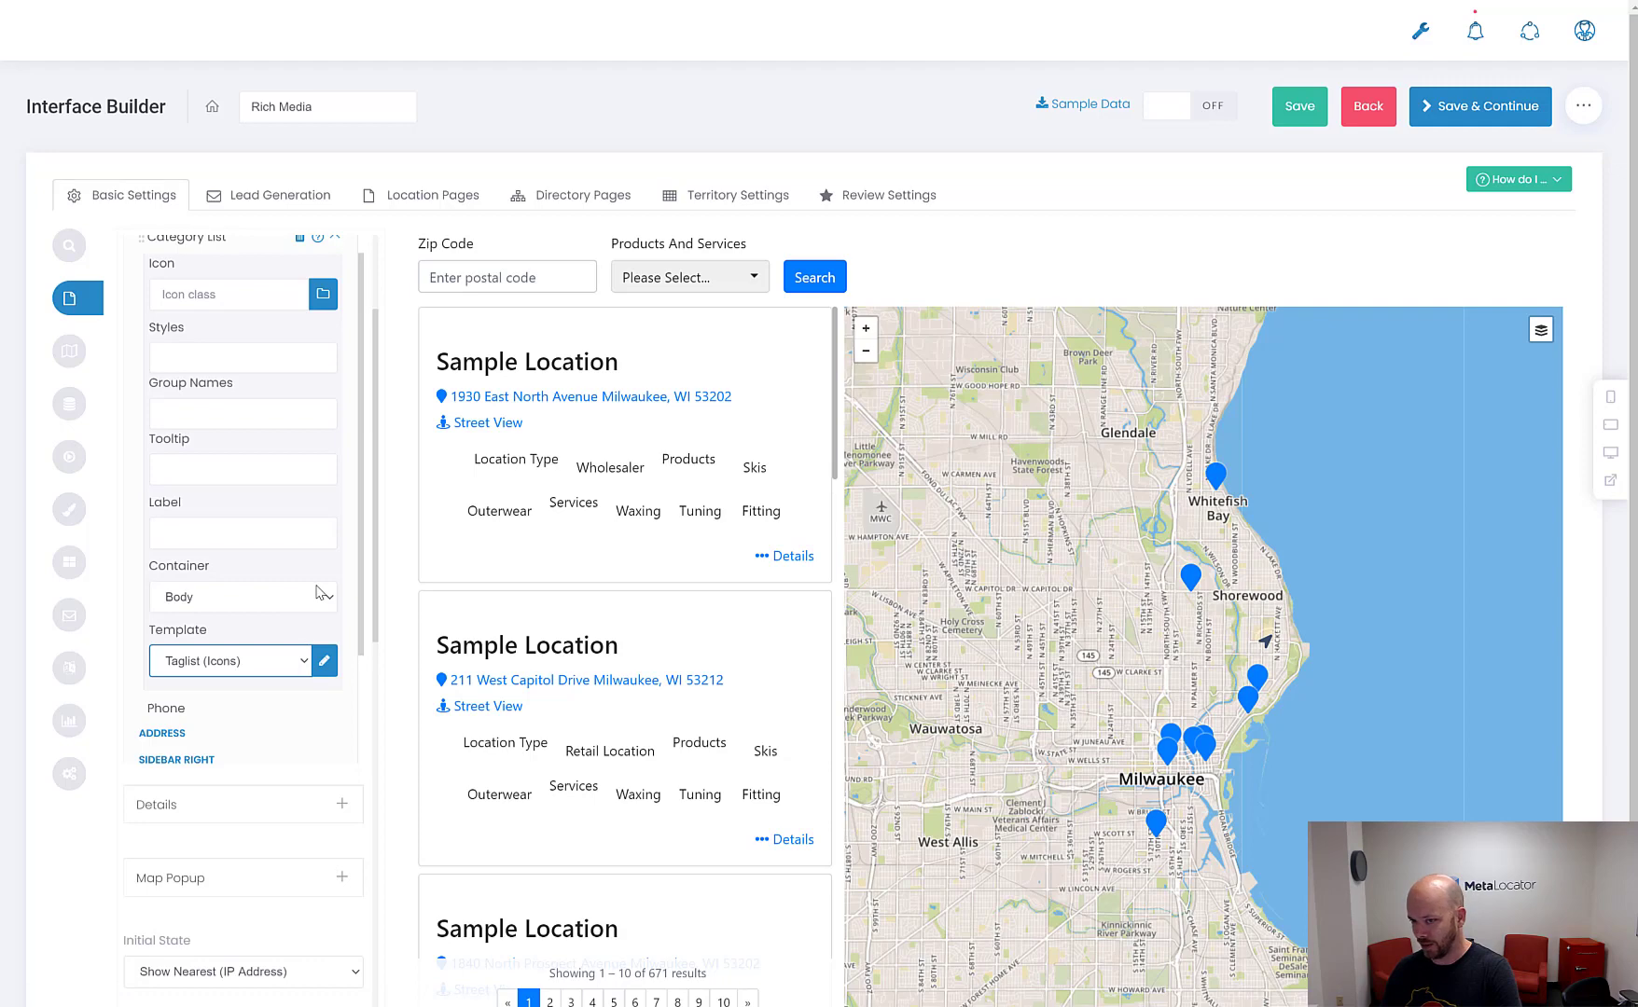
click(261, 661)
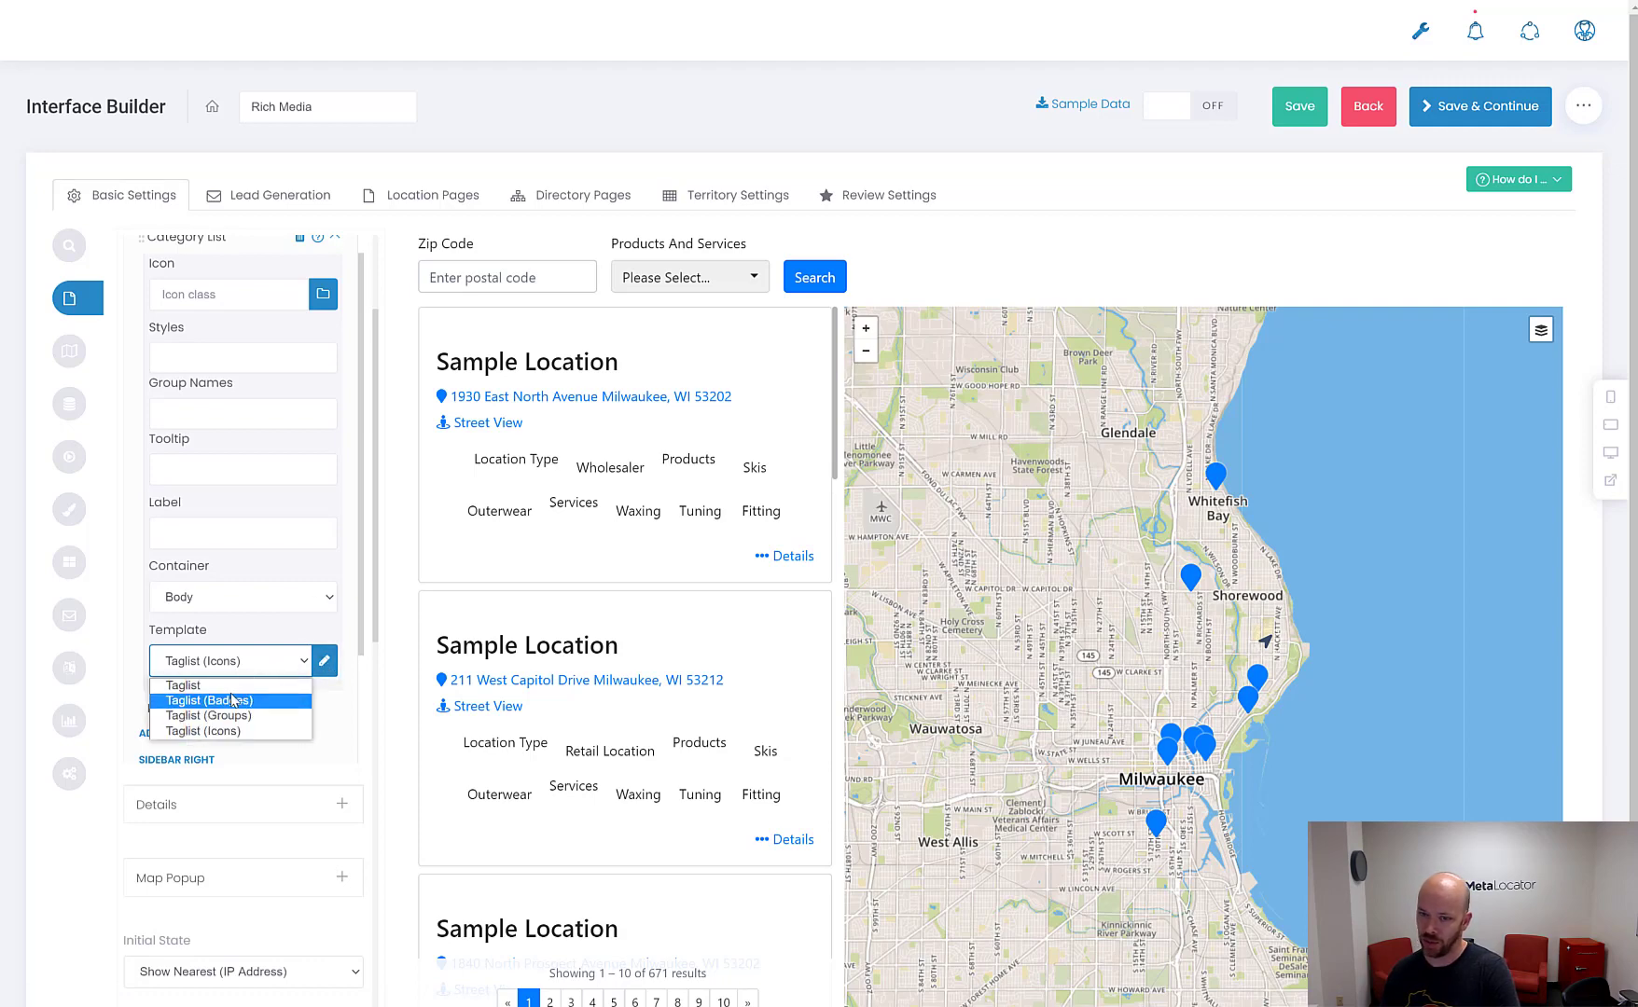
click(229, 701)
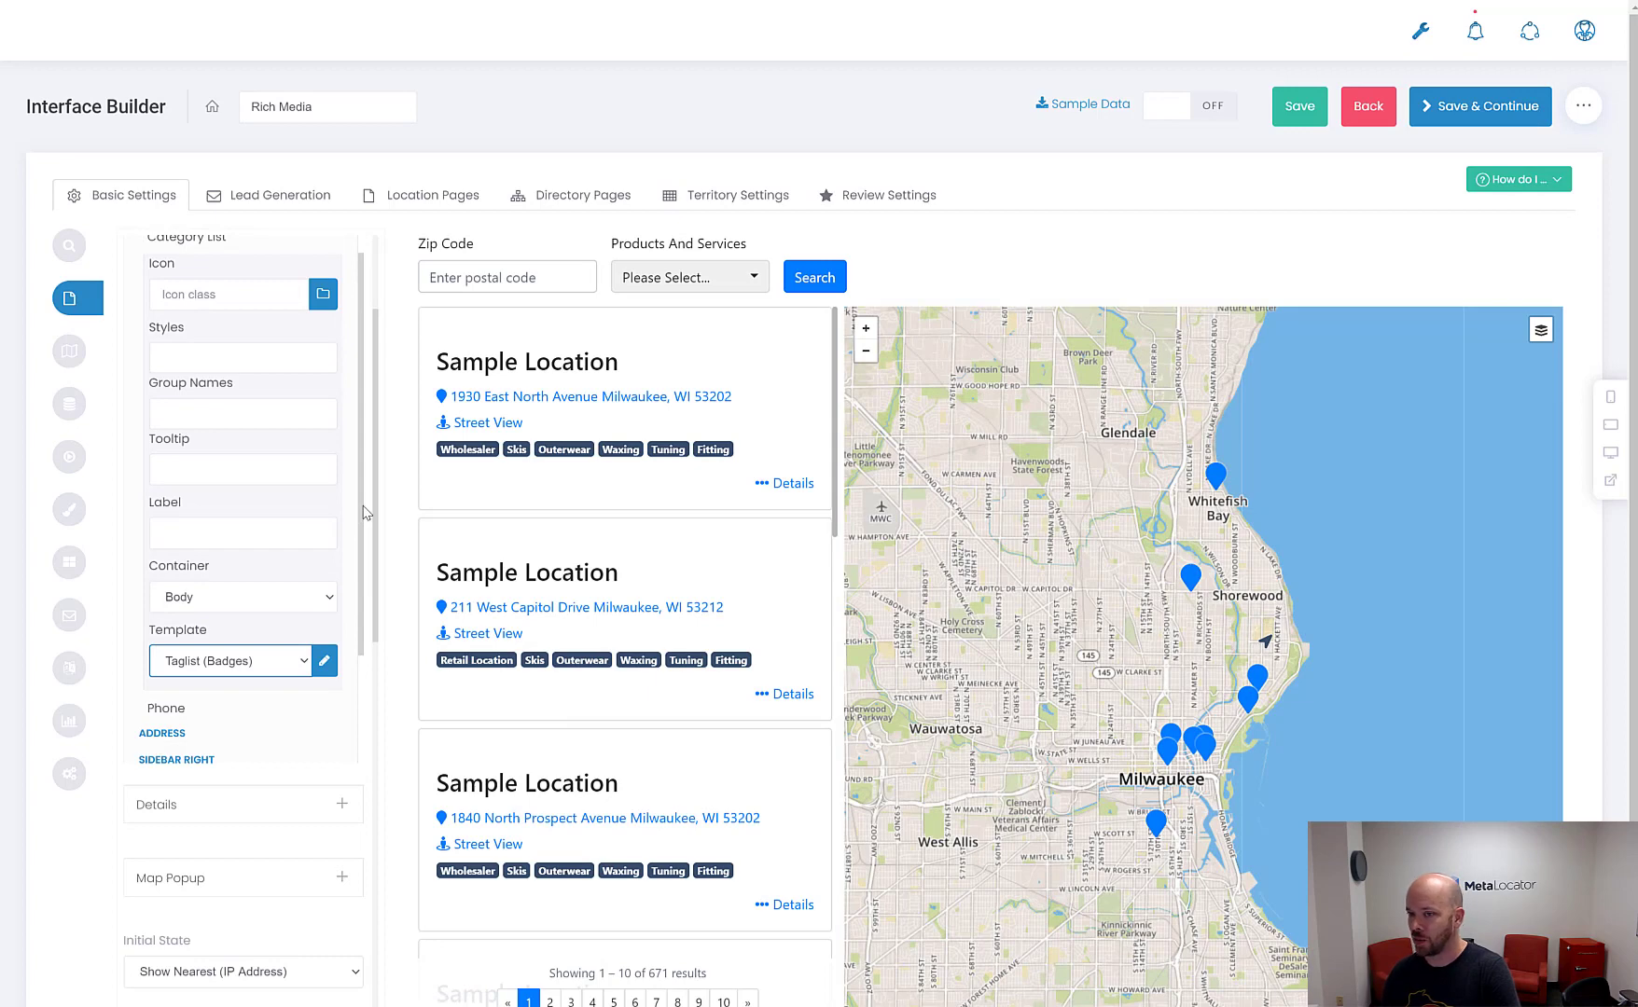
Limit the Category List field to the Products and Services category groups, and collapse its settings
scroll(301, 561, up, 1)
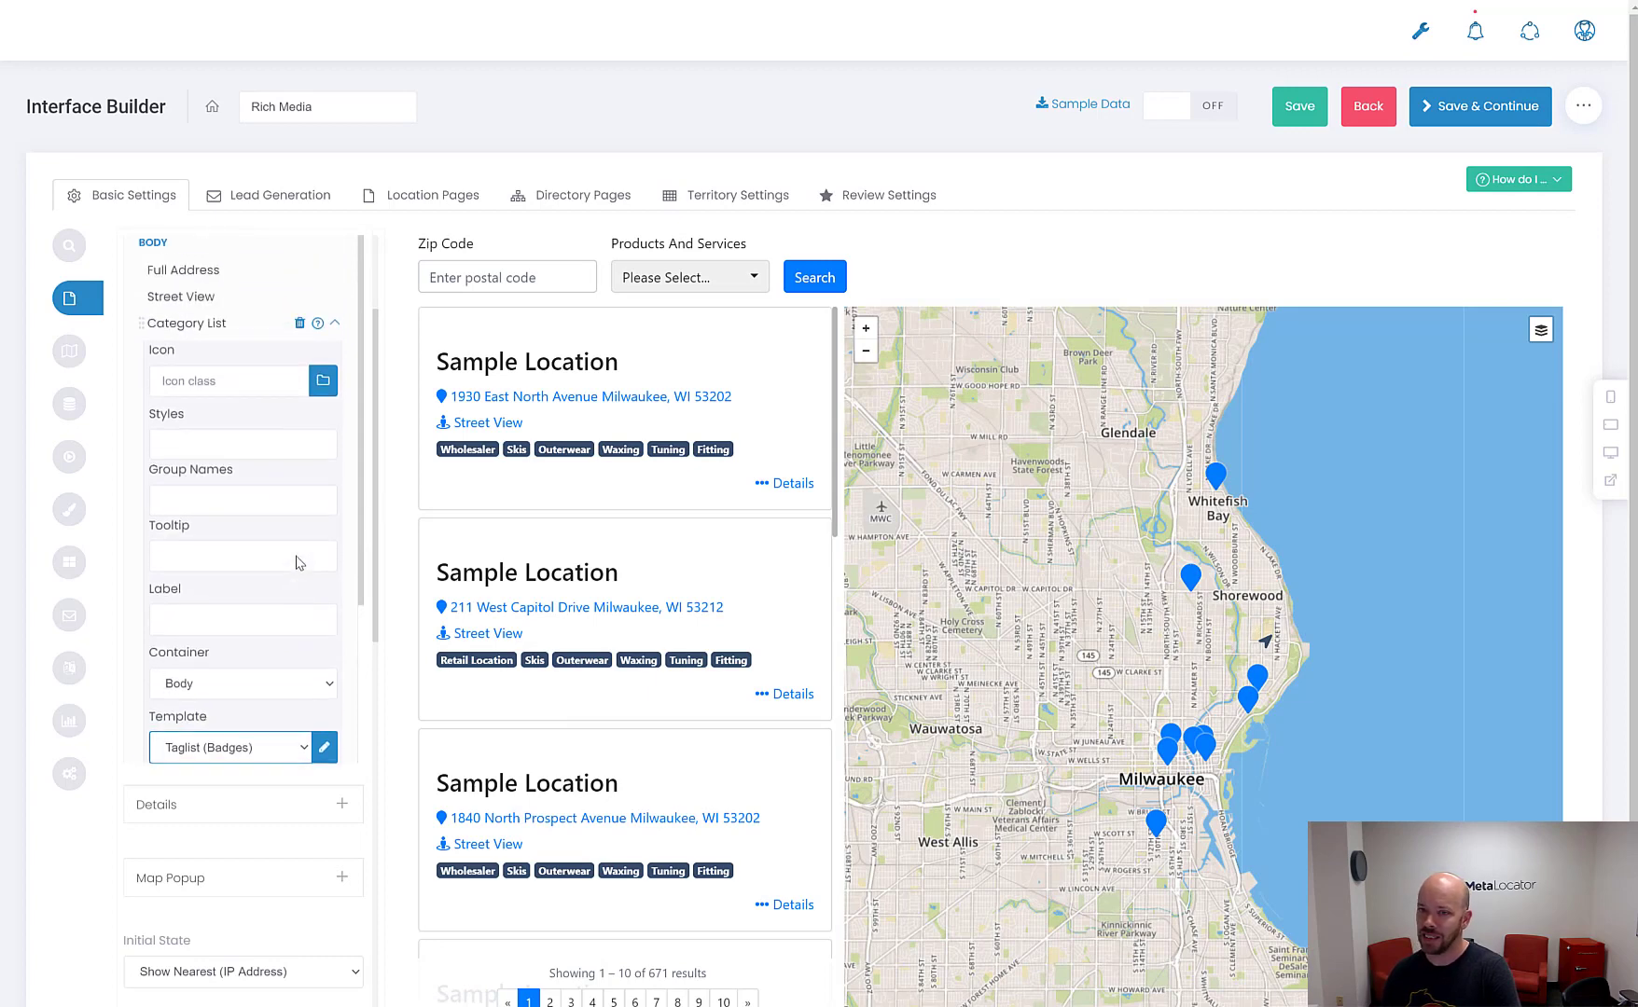
click(251, 499)
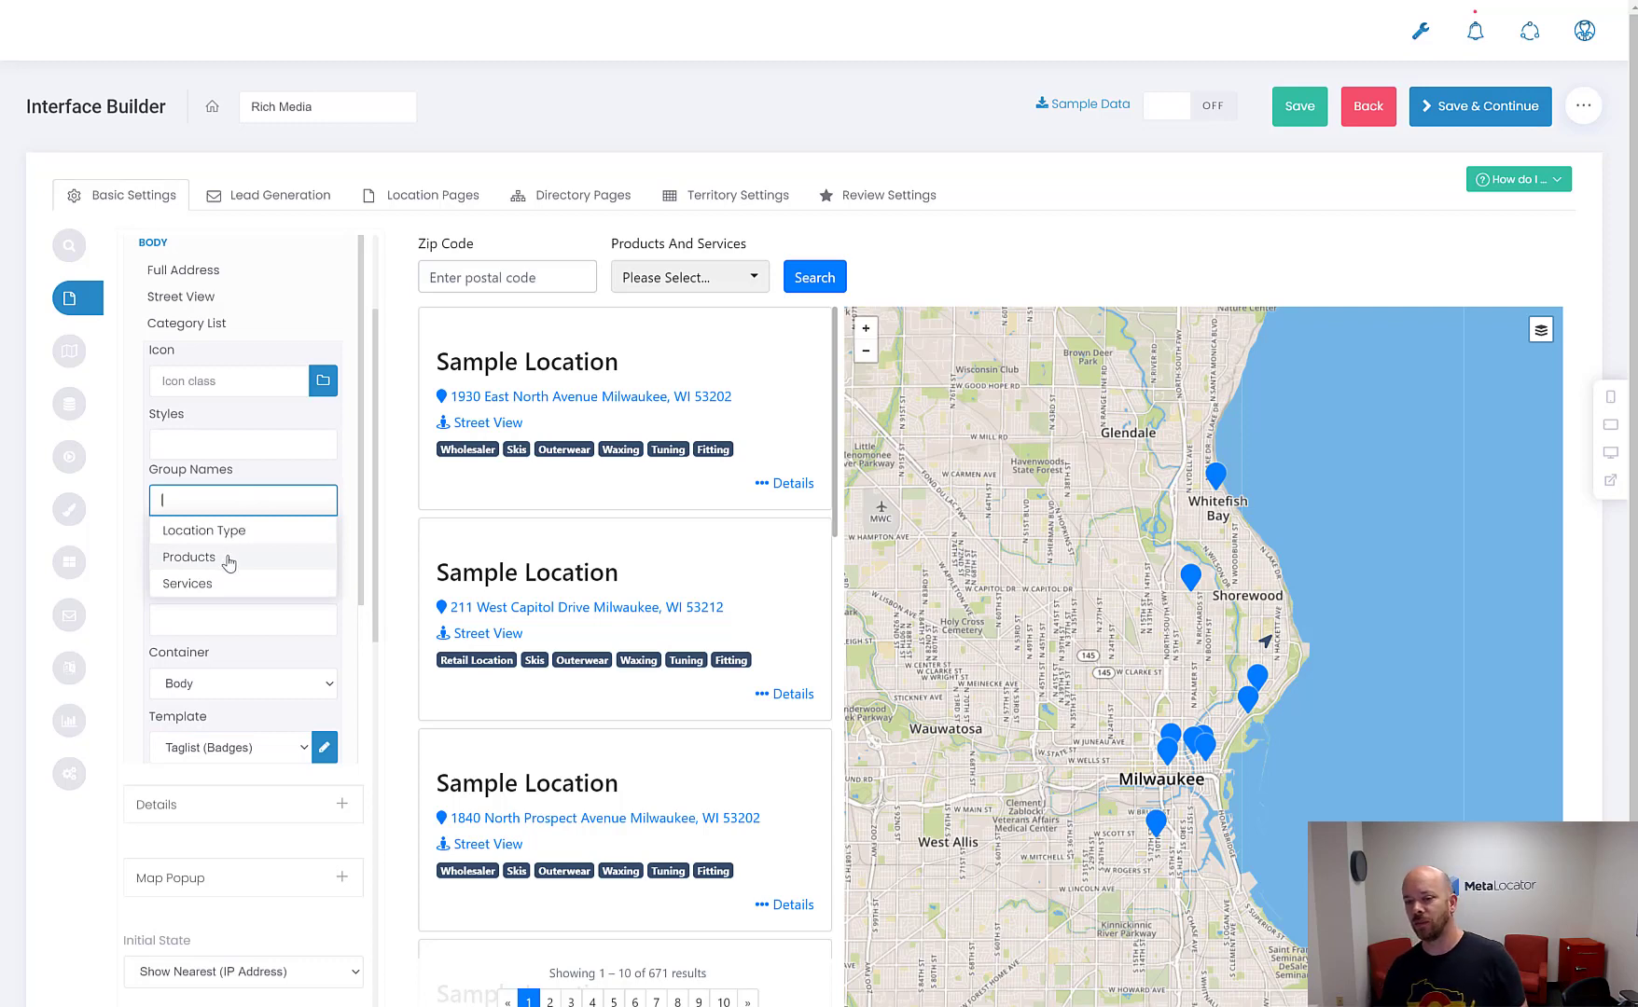
click(229, 563)
click(259, 513)
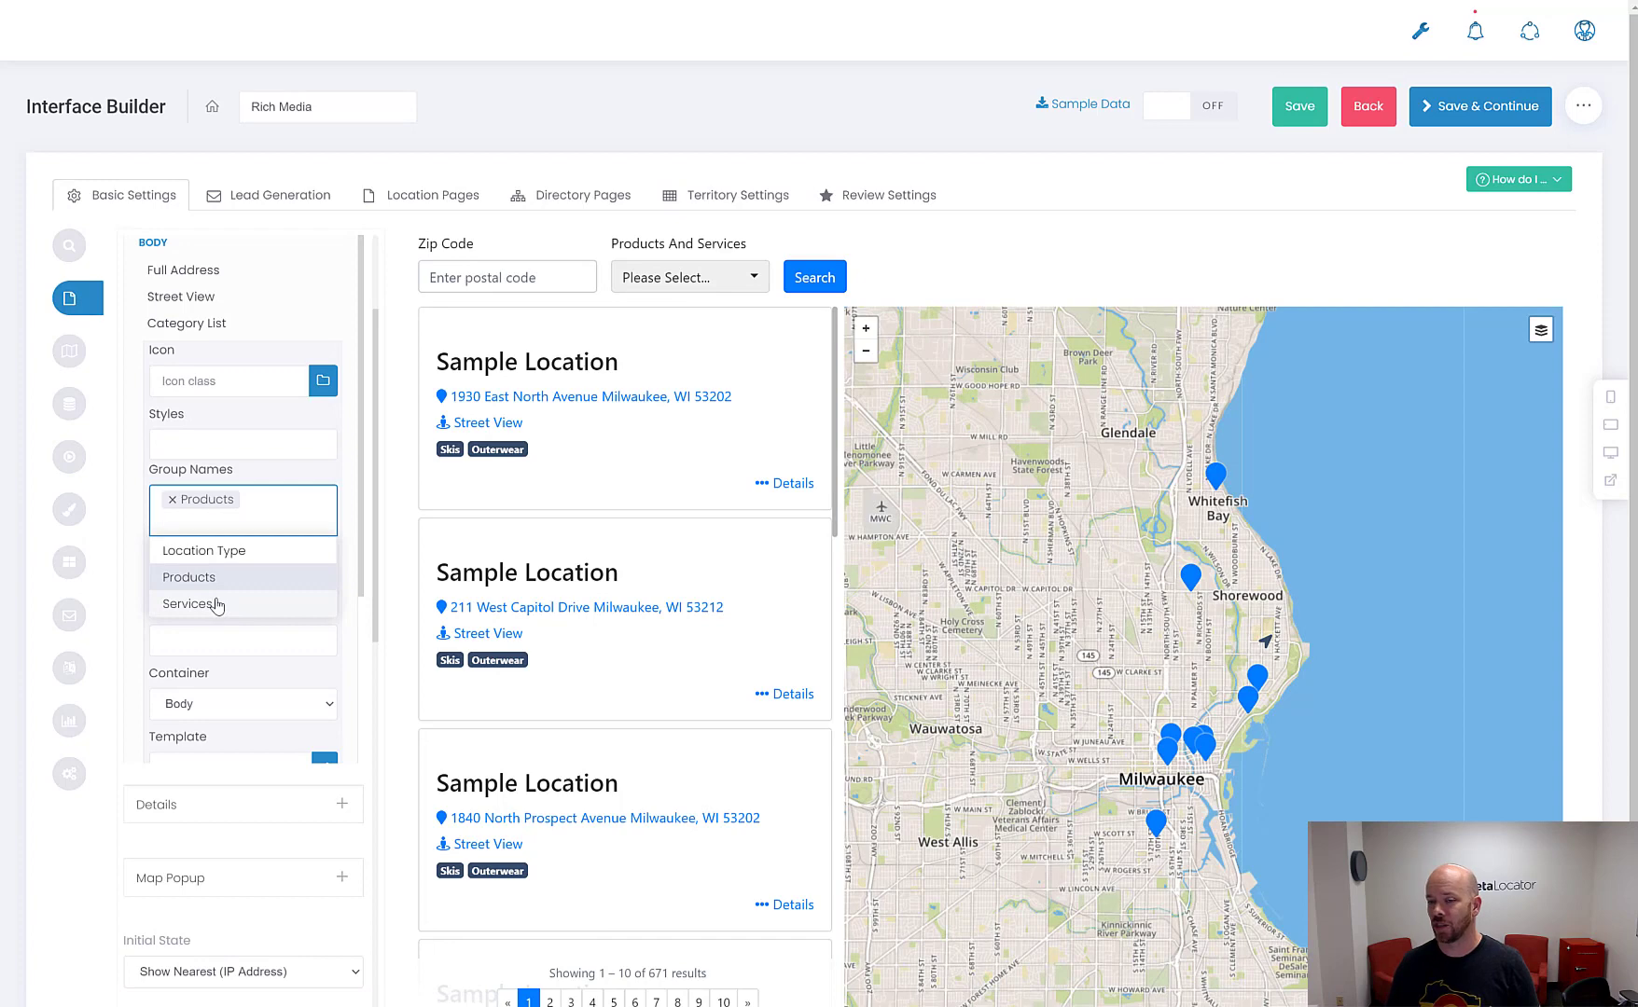
click(217, 607)
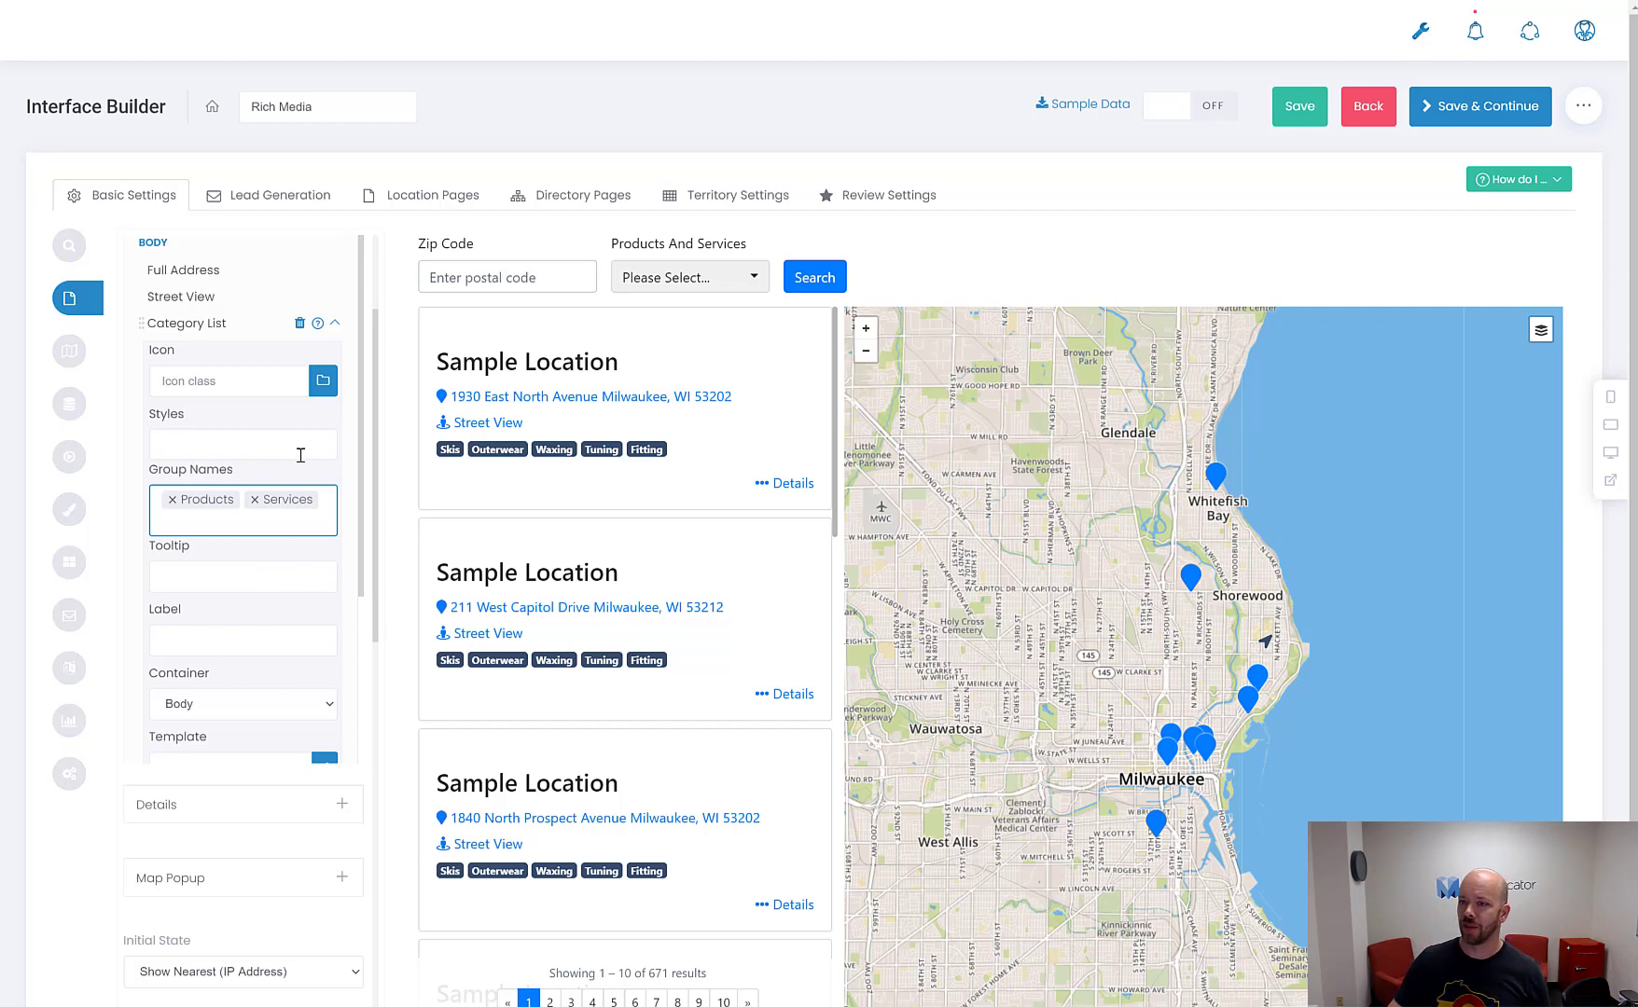
scroll(301, 454, up, 1)
click(271, 413)
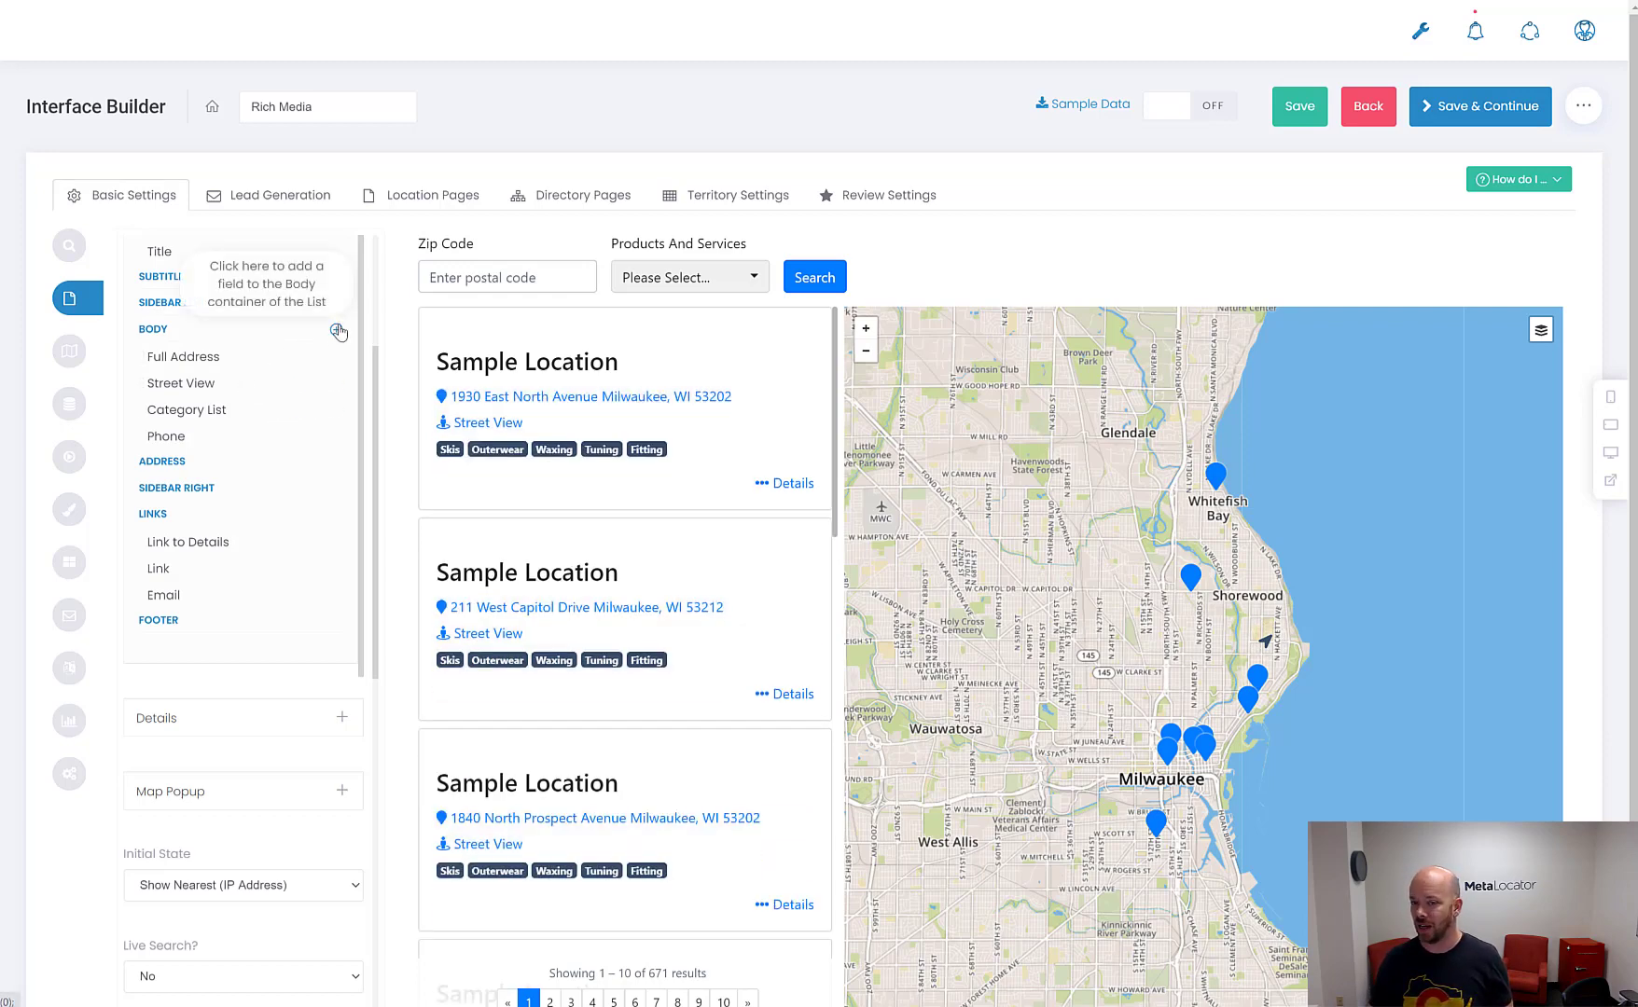
Add a second Category List field to the List template's Body container and place it below the existing Category List
click(336, 331)
click(726, 160)
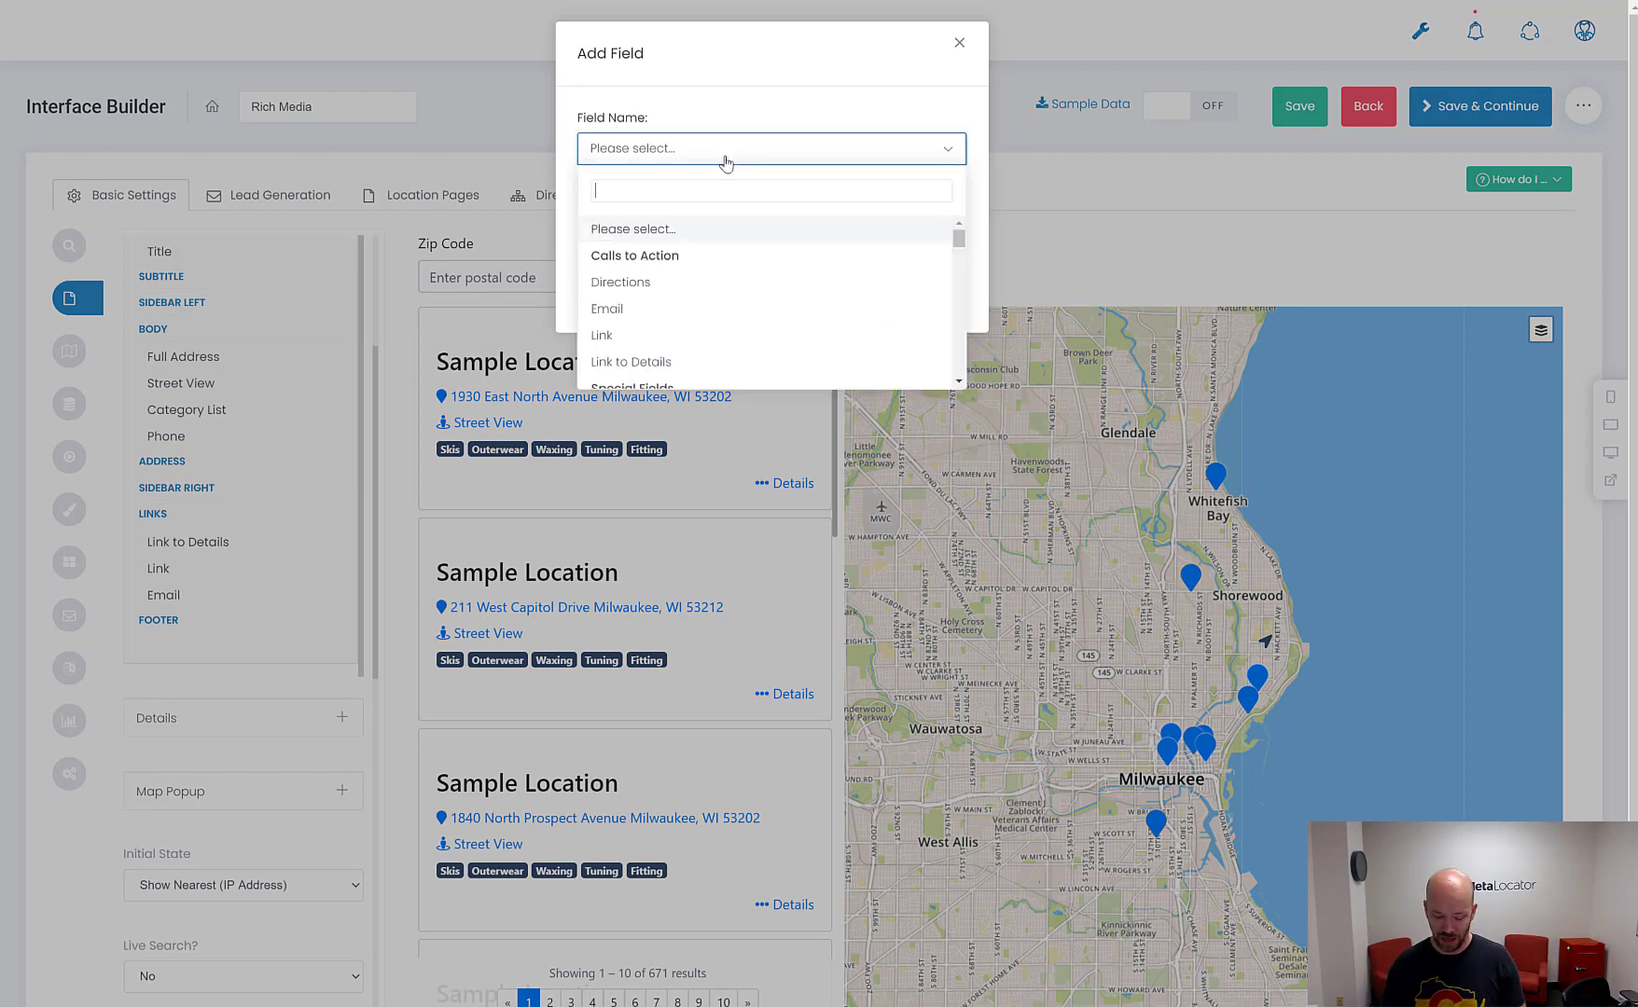
text(list)
click(668, 229)
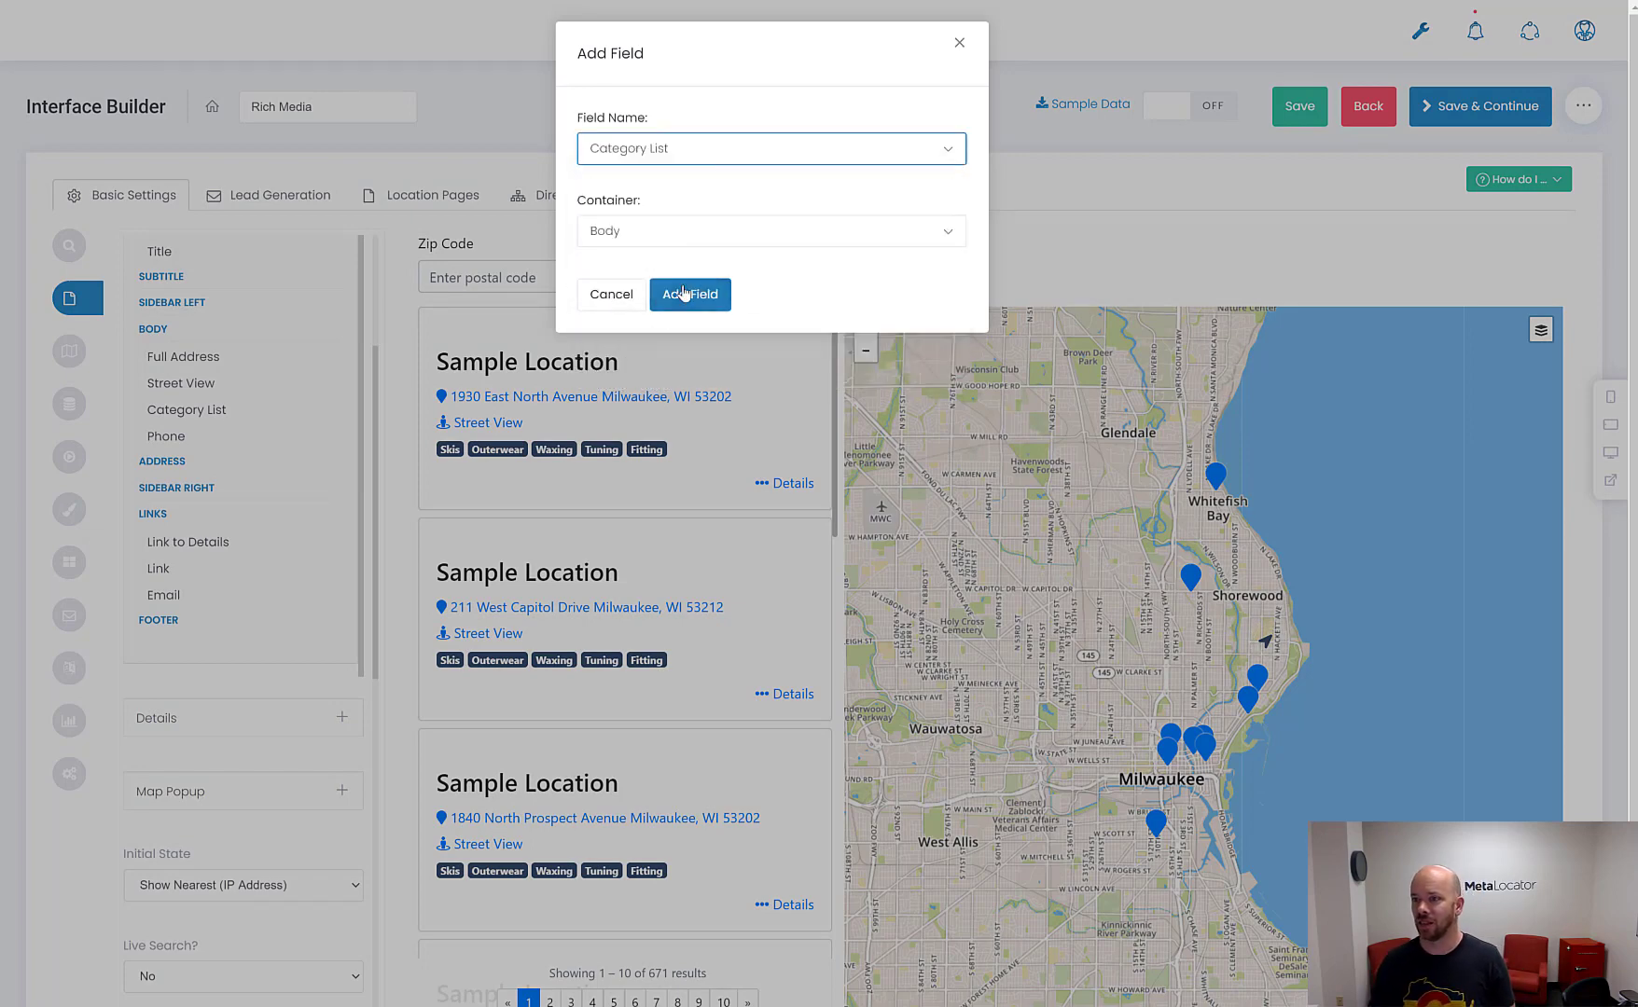
click(690, 293)
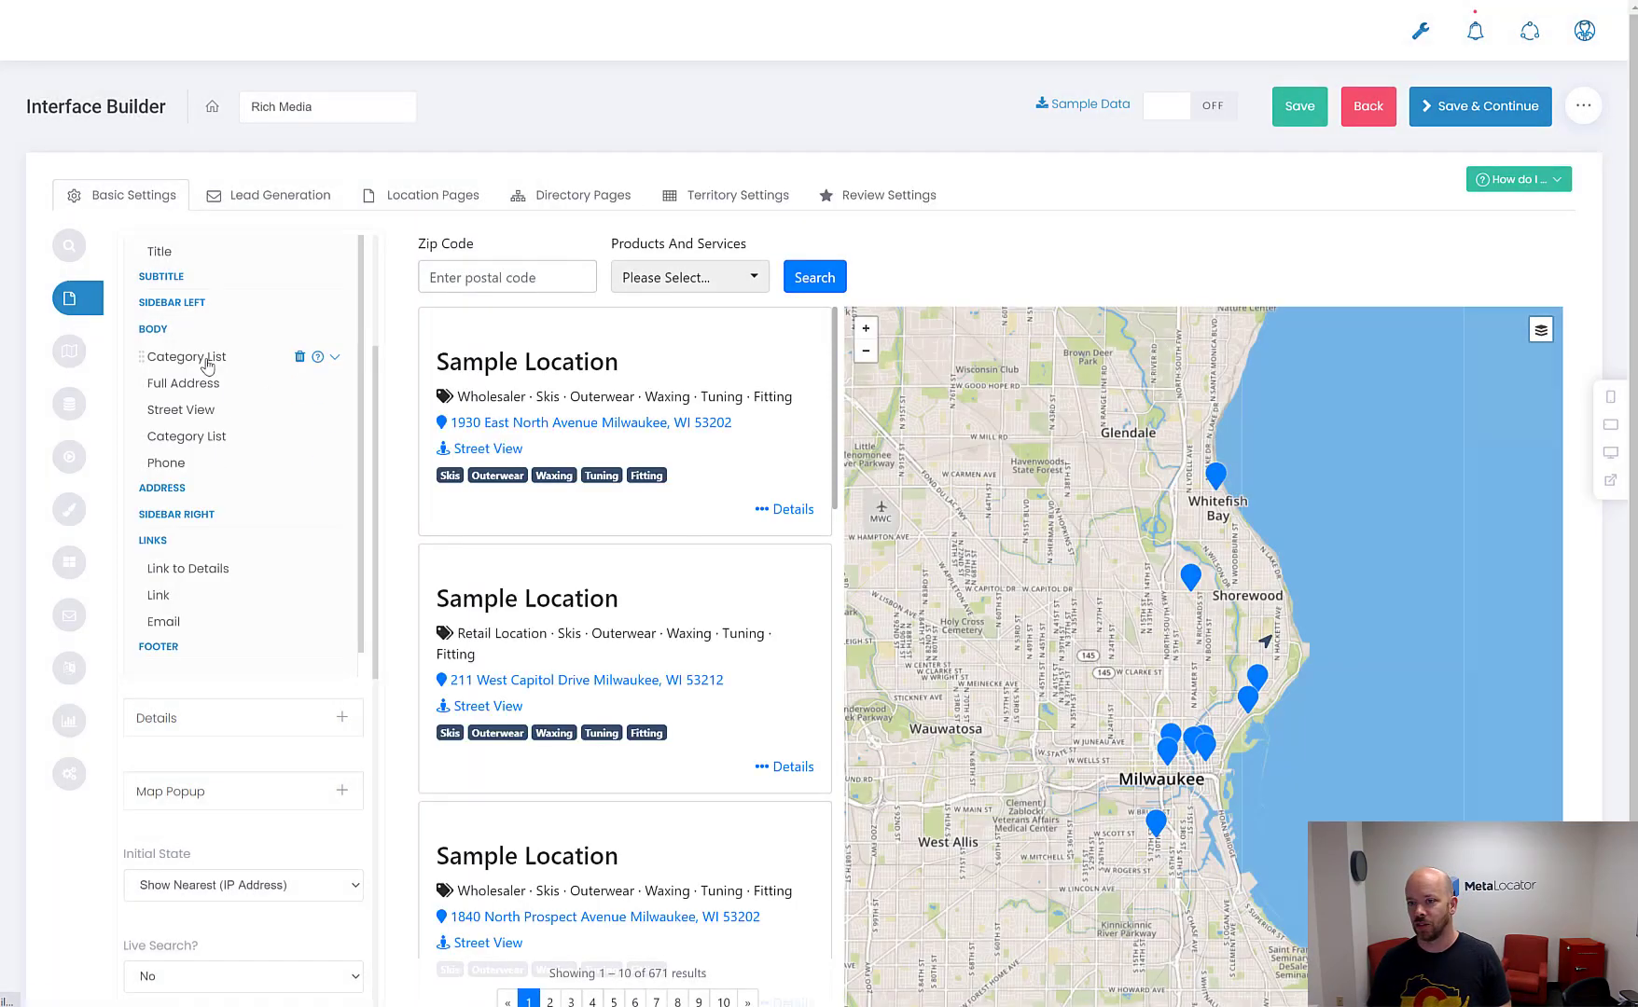
drag(205, 369, 223, 449)
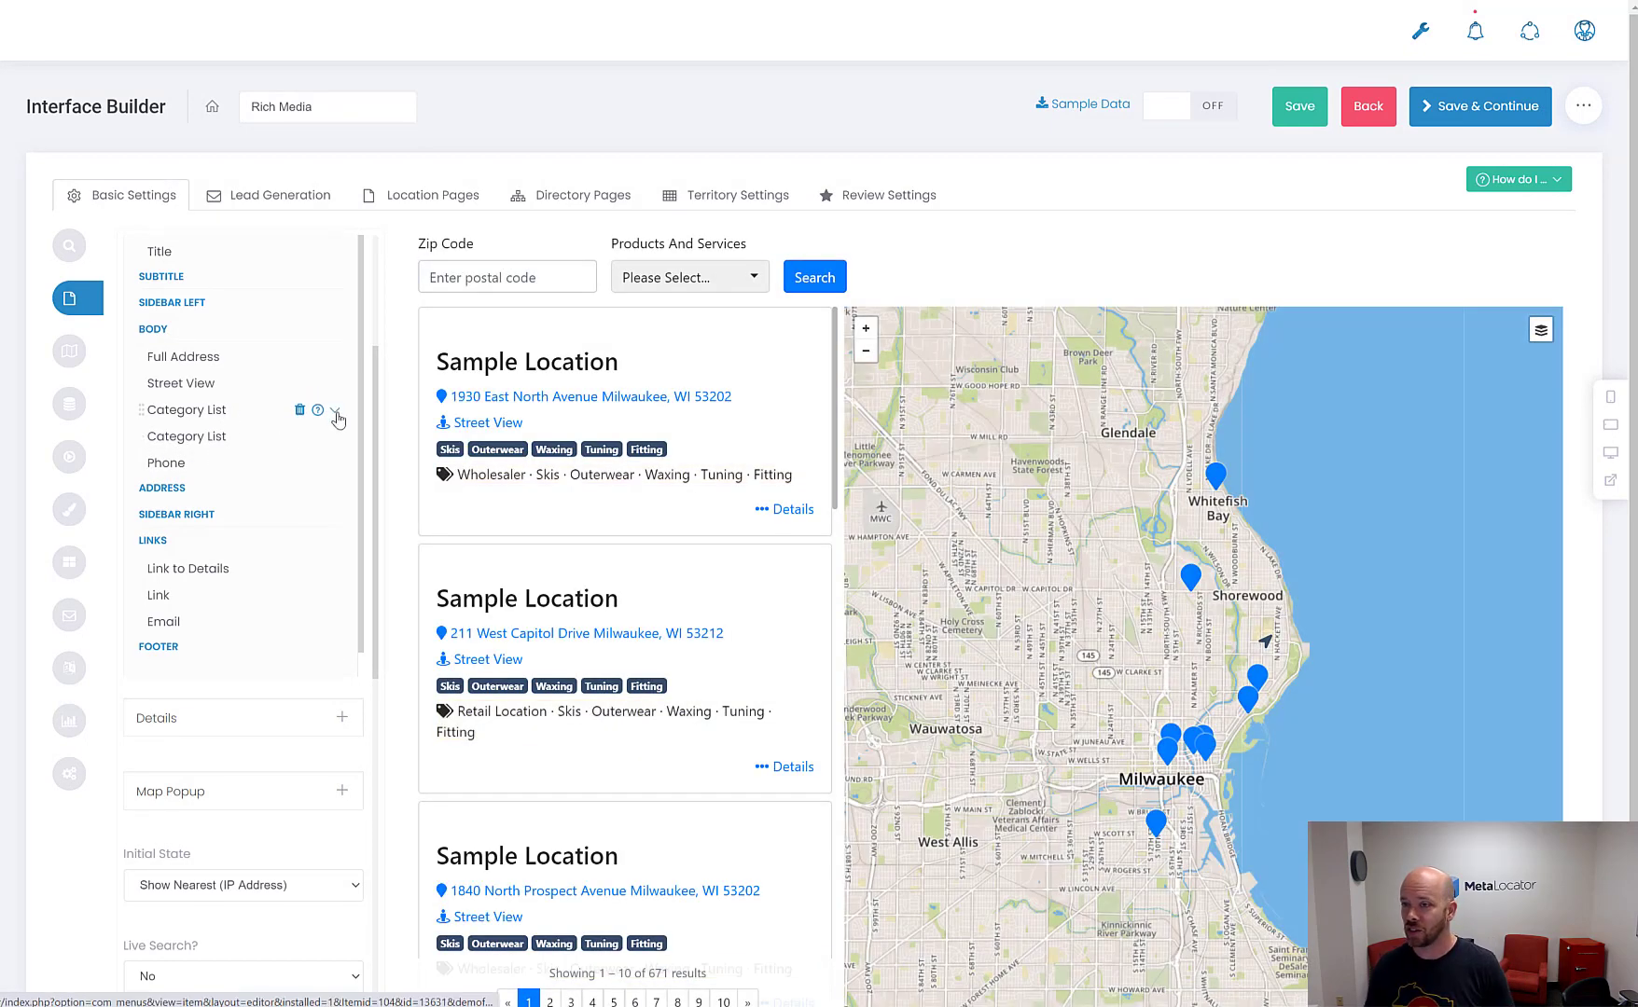
Remove the Services group from the first Category List field, keeping only Products, and collapse its settings
click(335, 413)
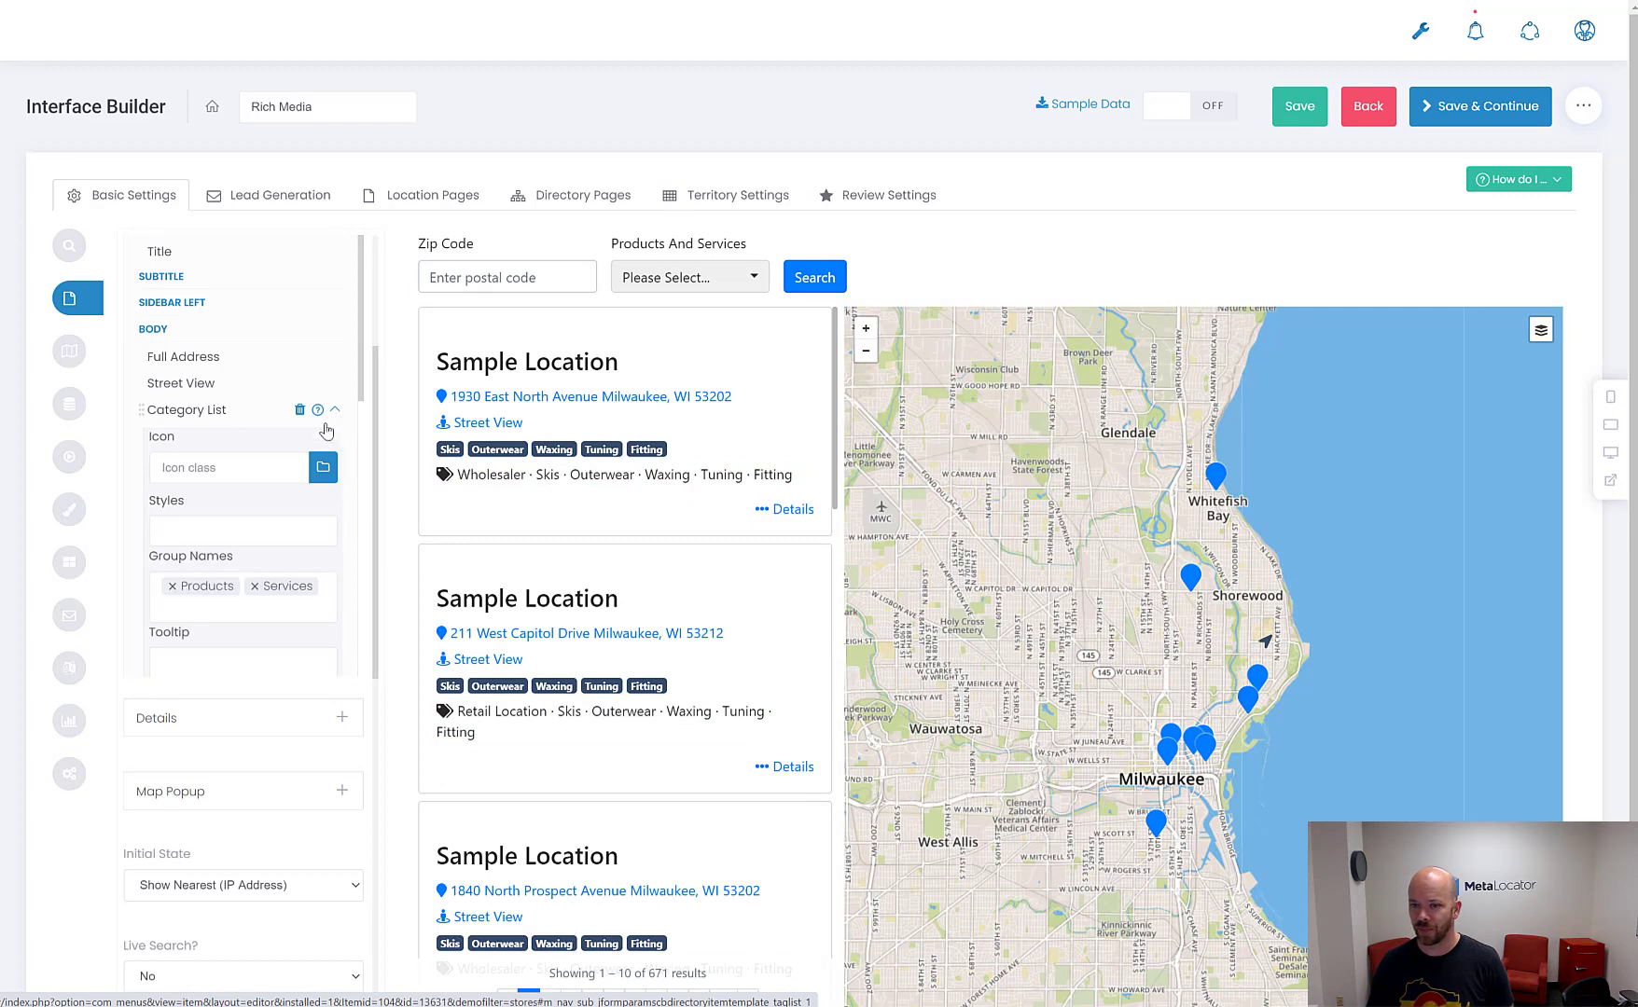
click(254, 588)
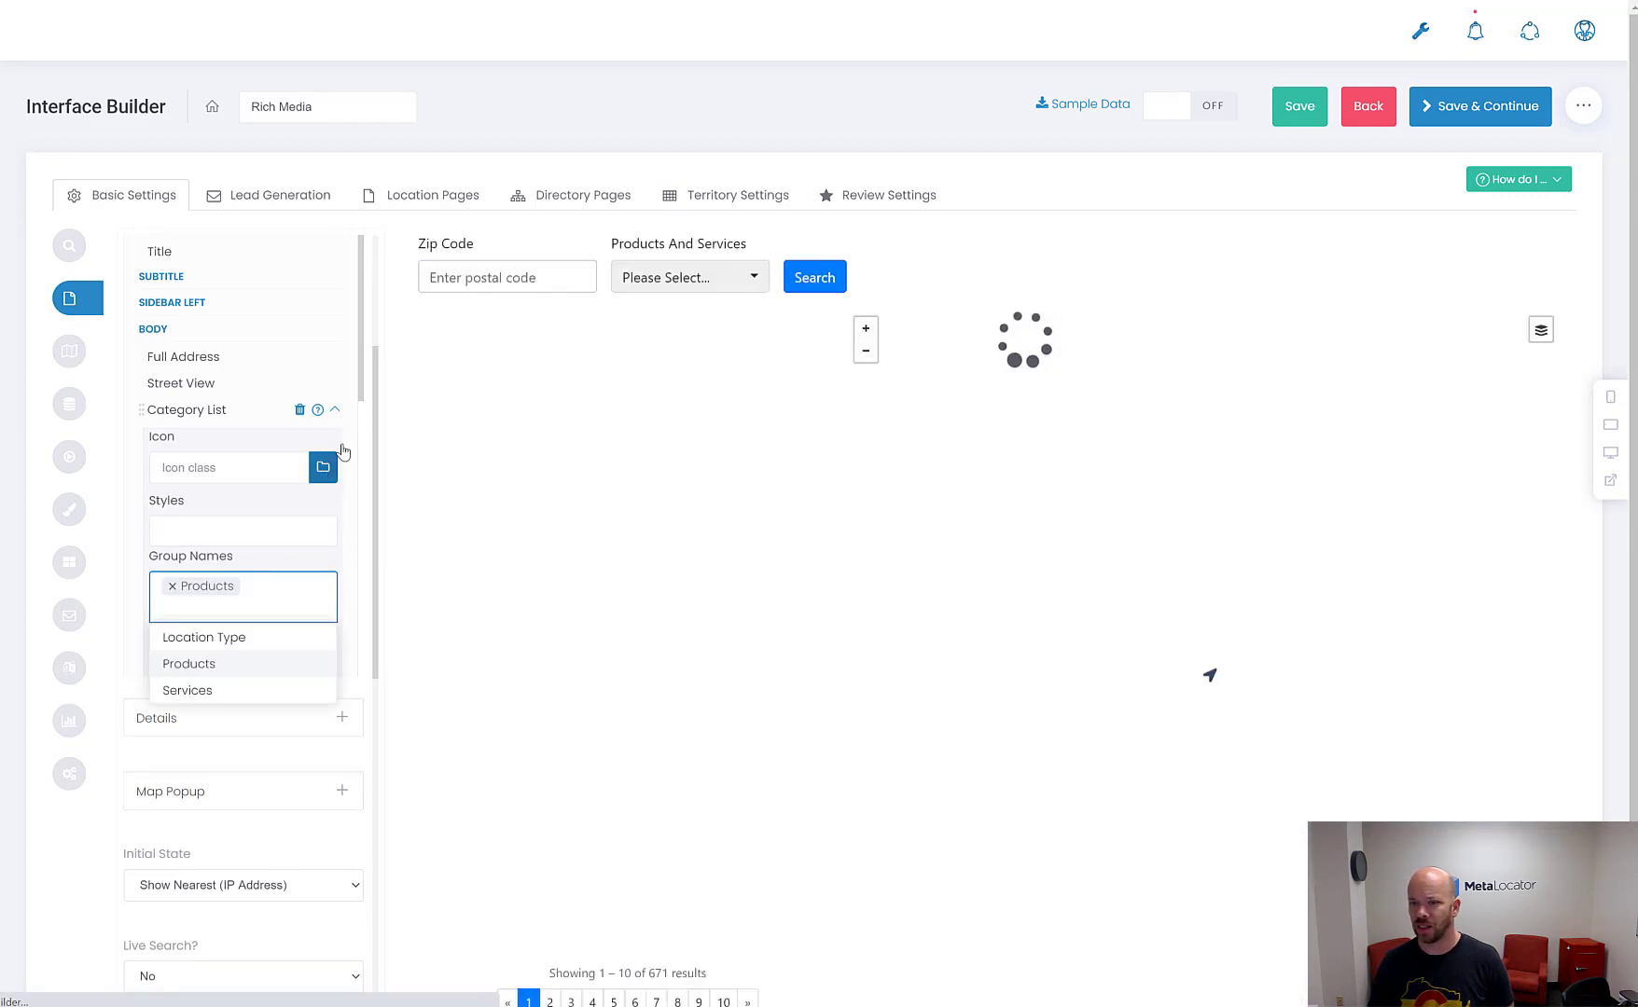
key(Escape)
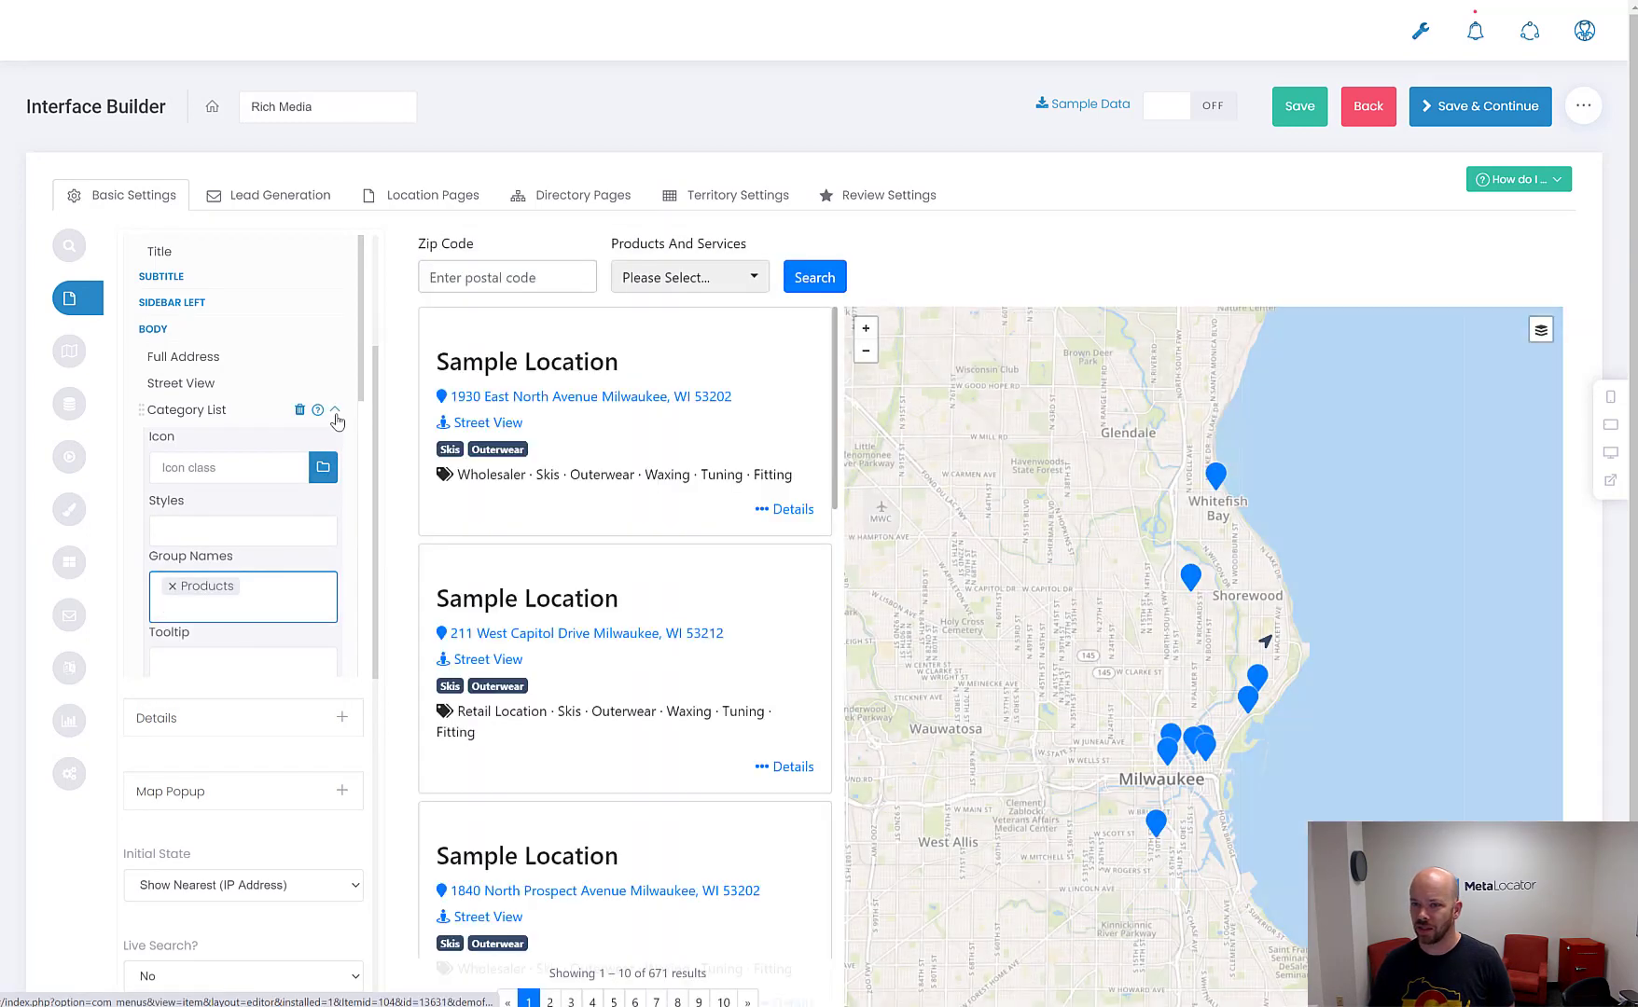
click(335, 412)
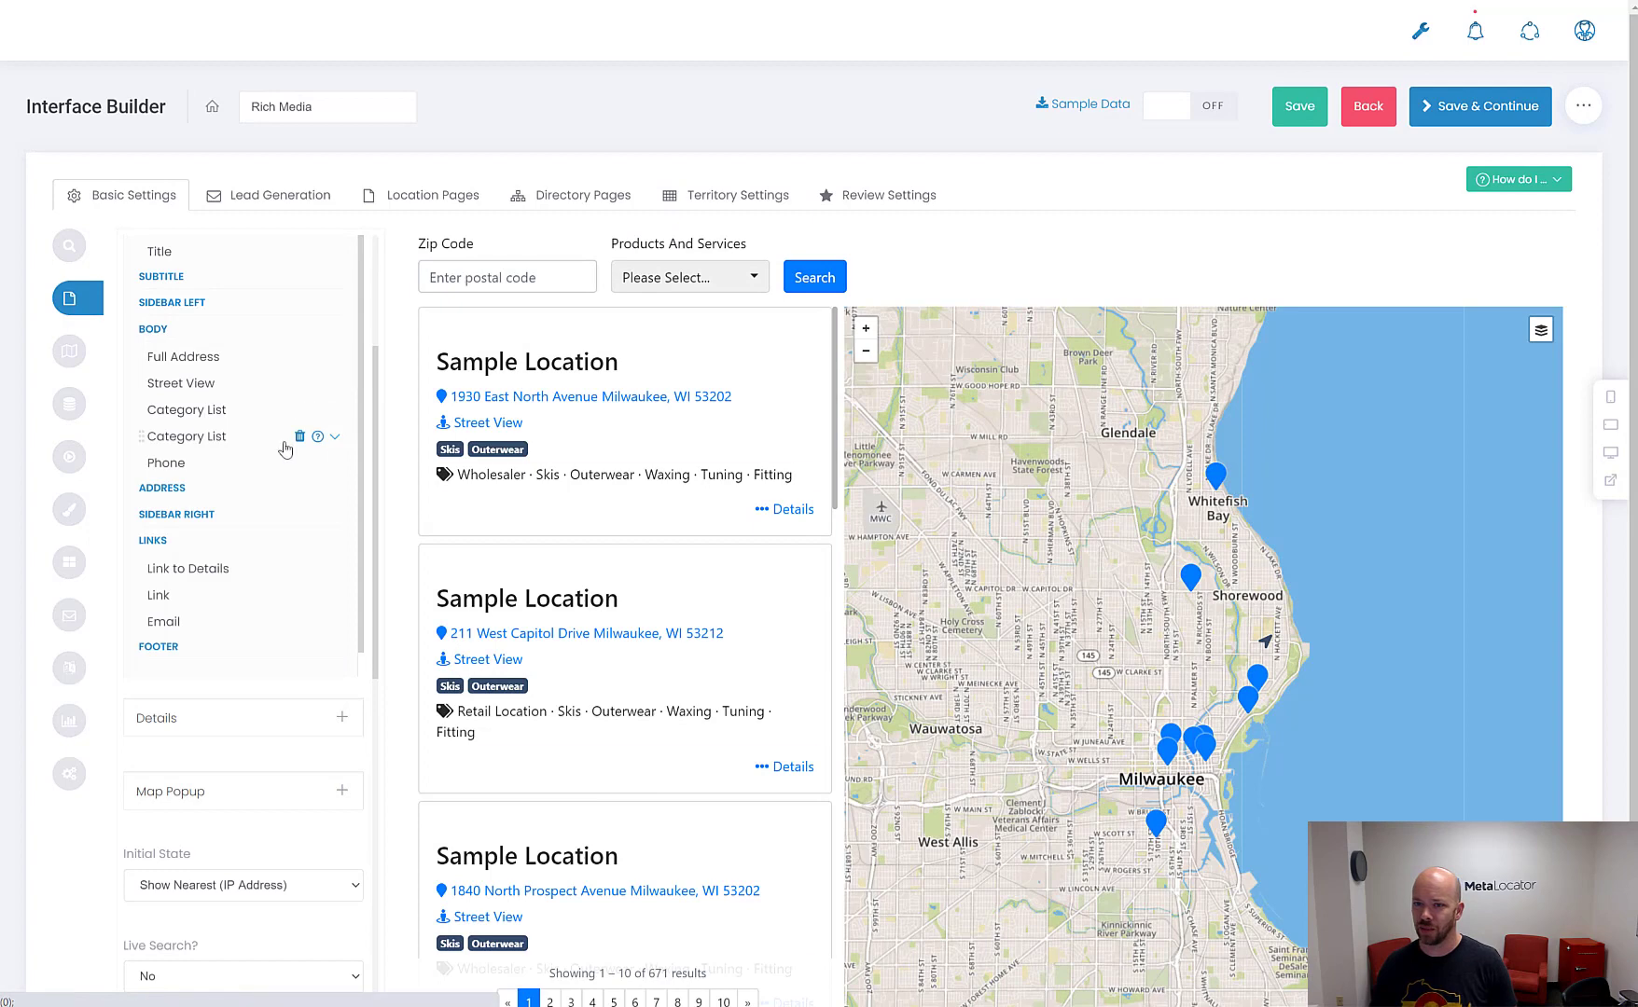
Remove the fa fa-tags icon and the ml-category-dot-list style from the second Category List field
click(334, 436)
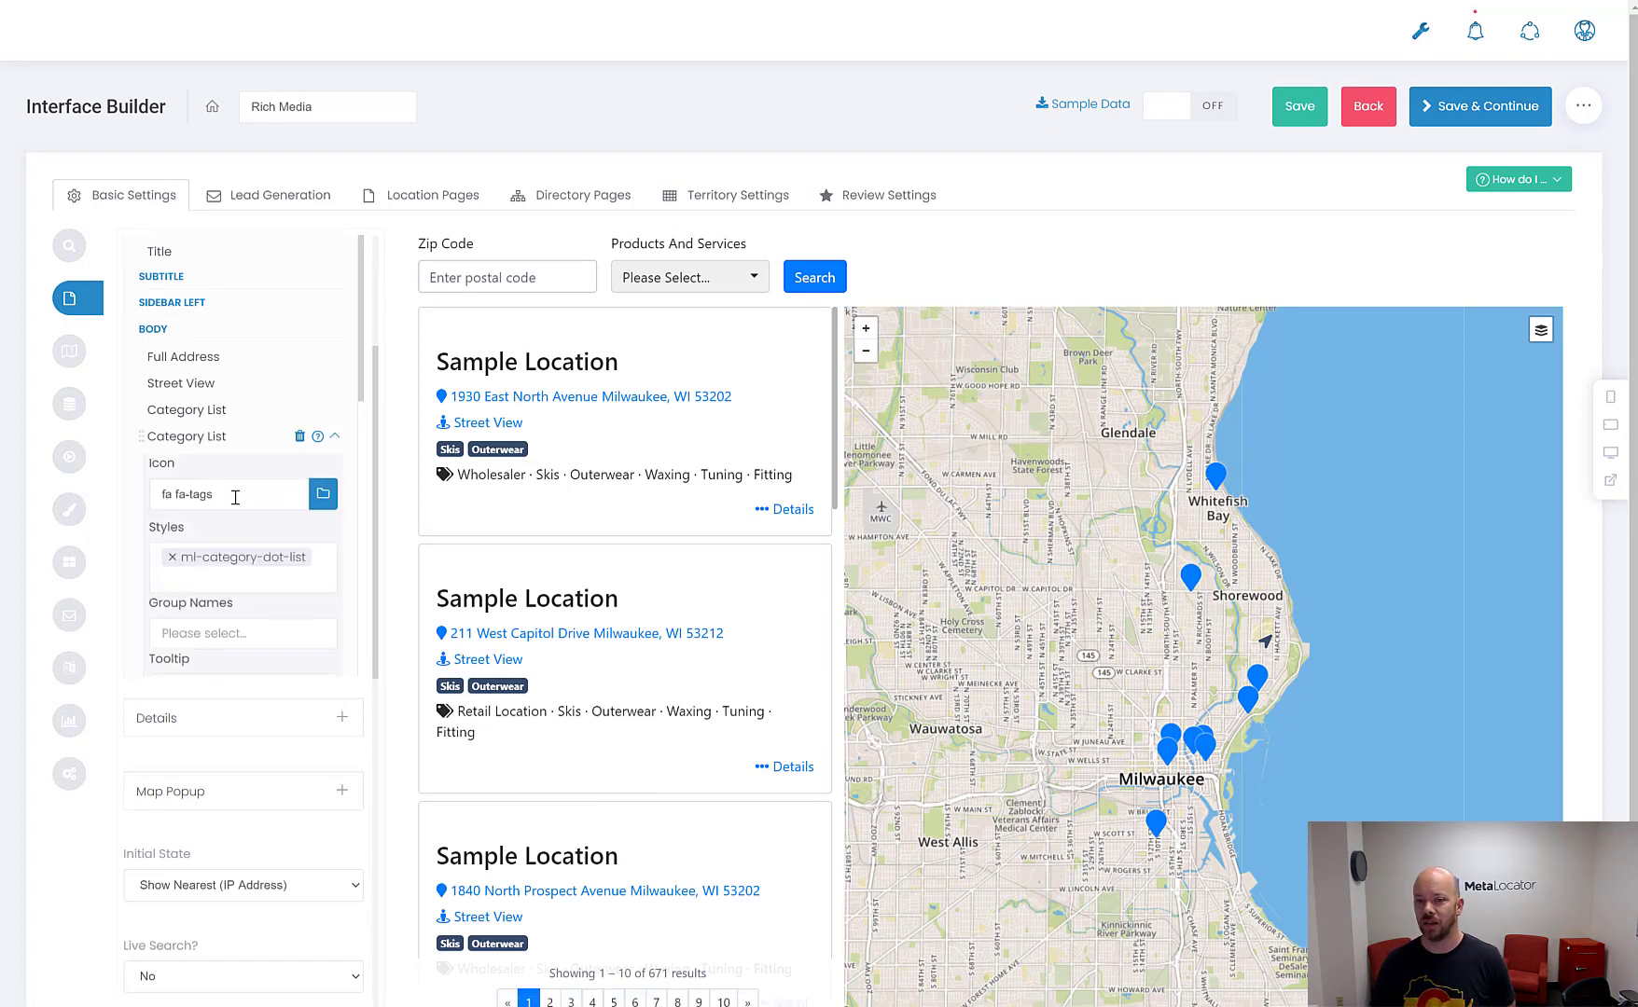
triple_click(235, 498)
key(BackSpace)
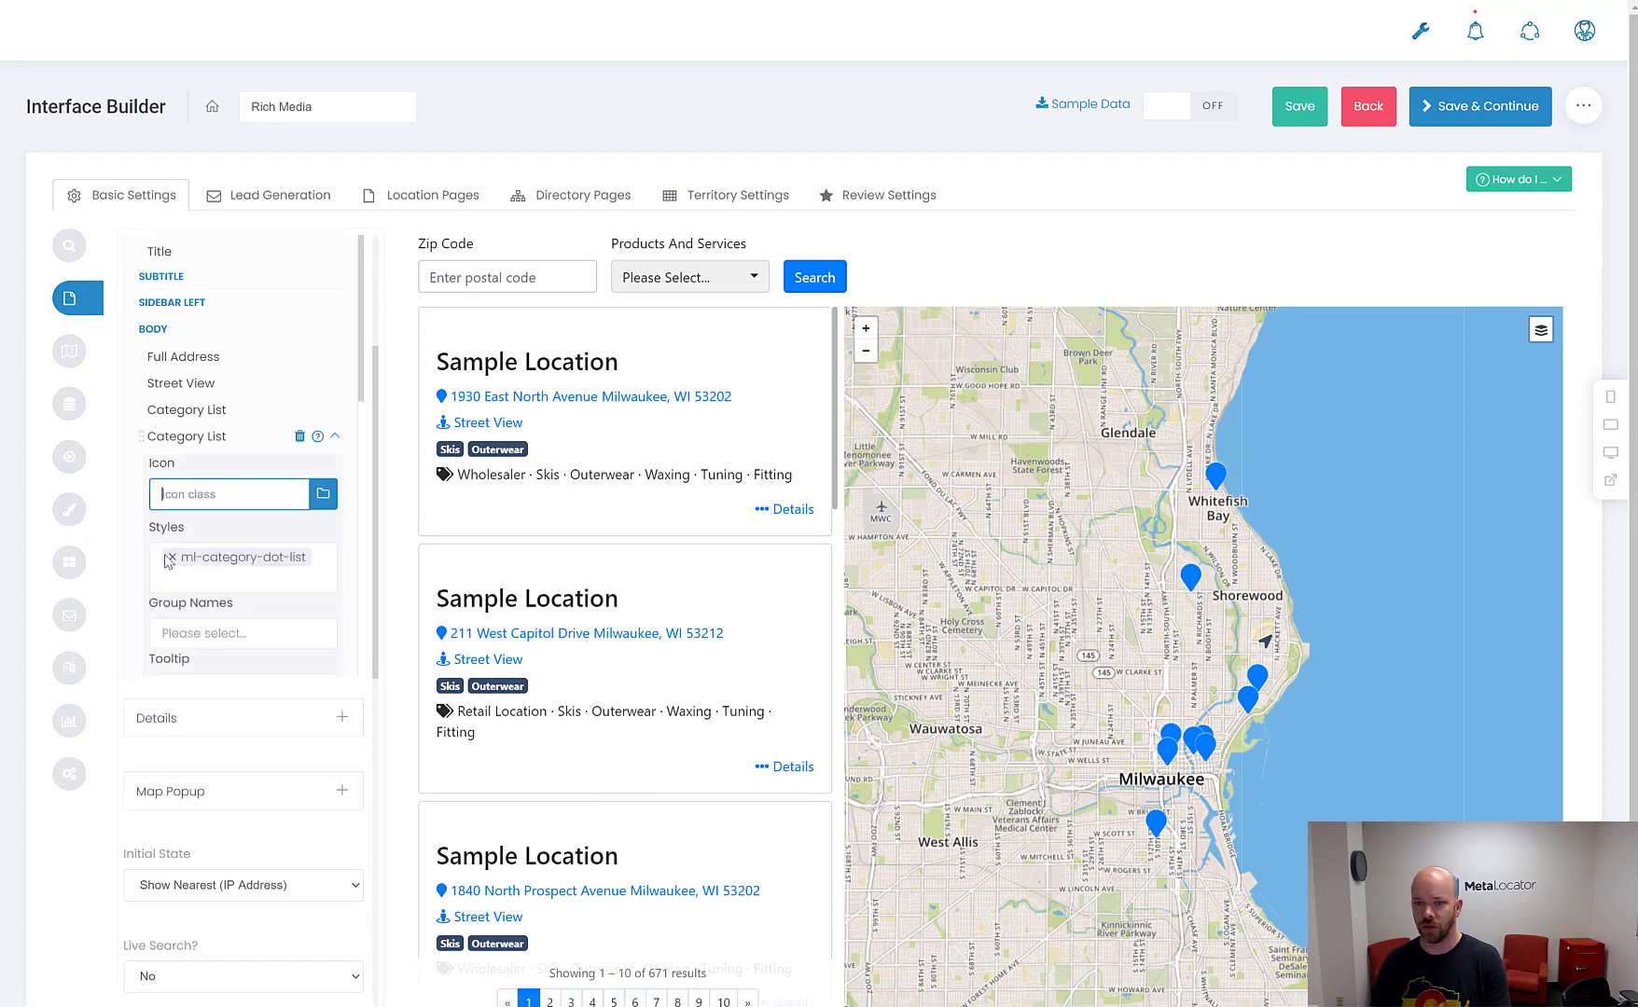
click(173, 559)
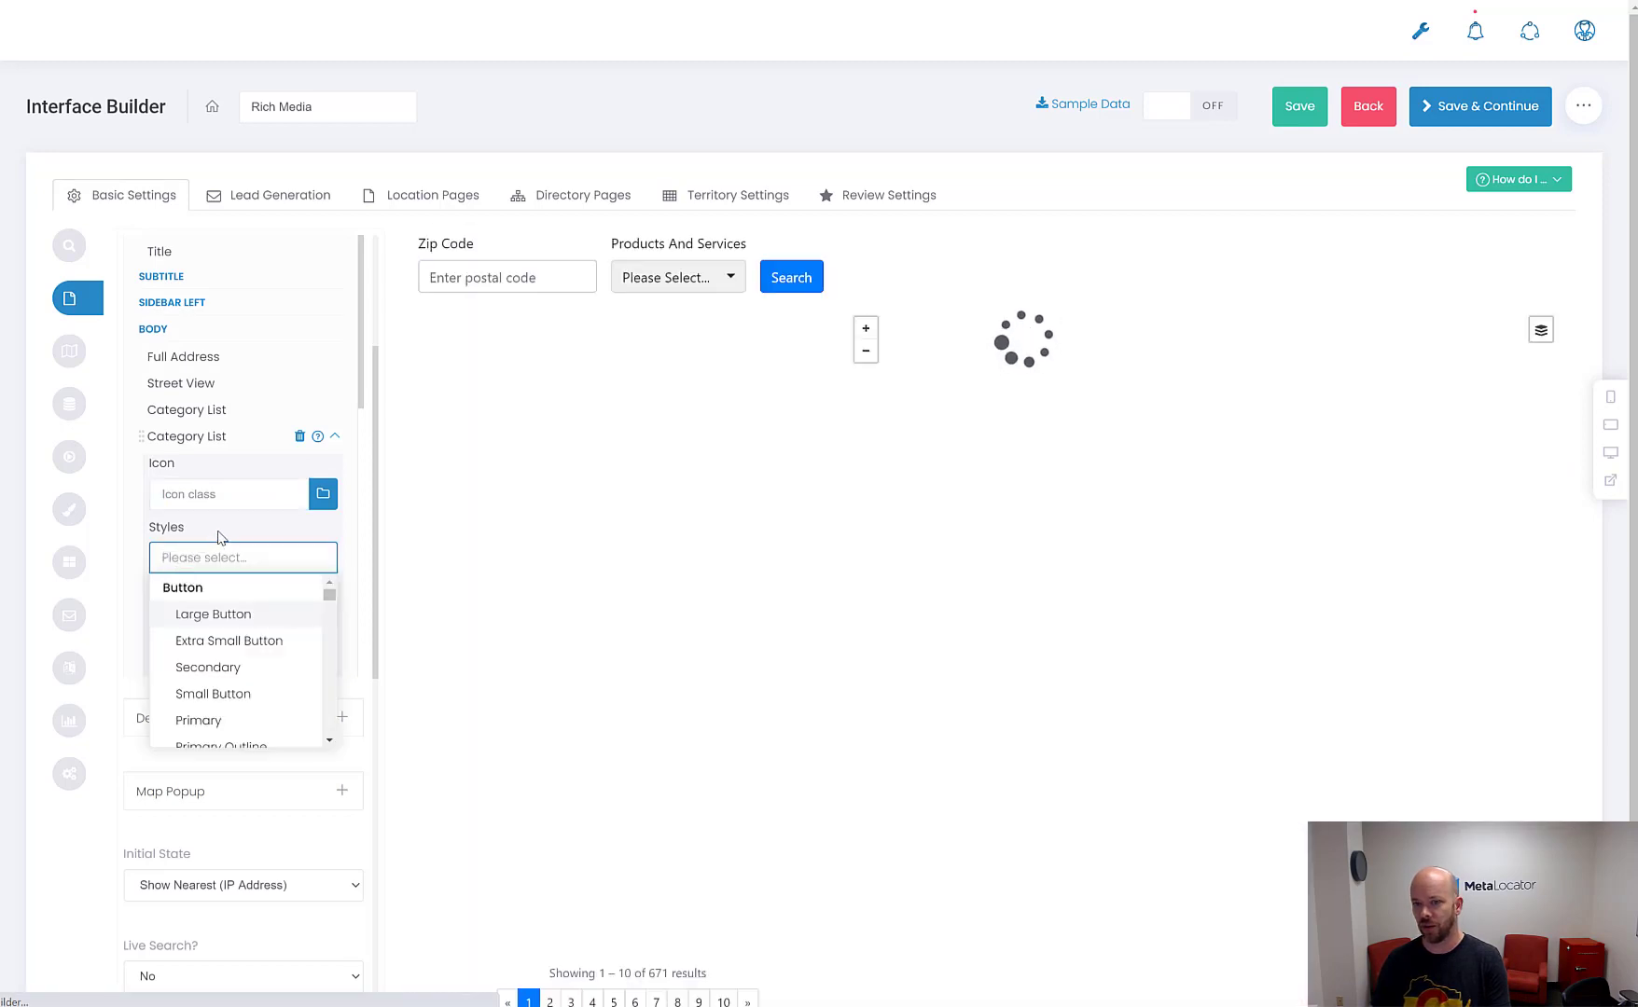
key(Escape)
scroll(223, 539, down, 1)
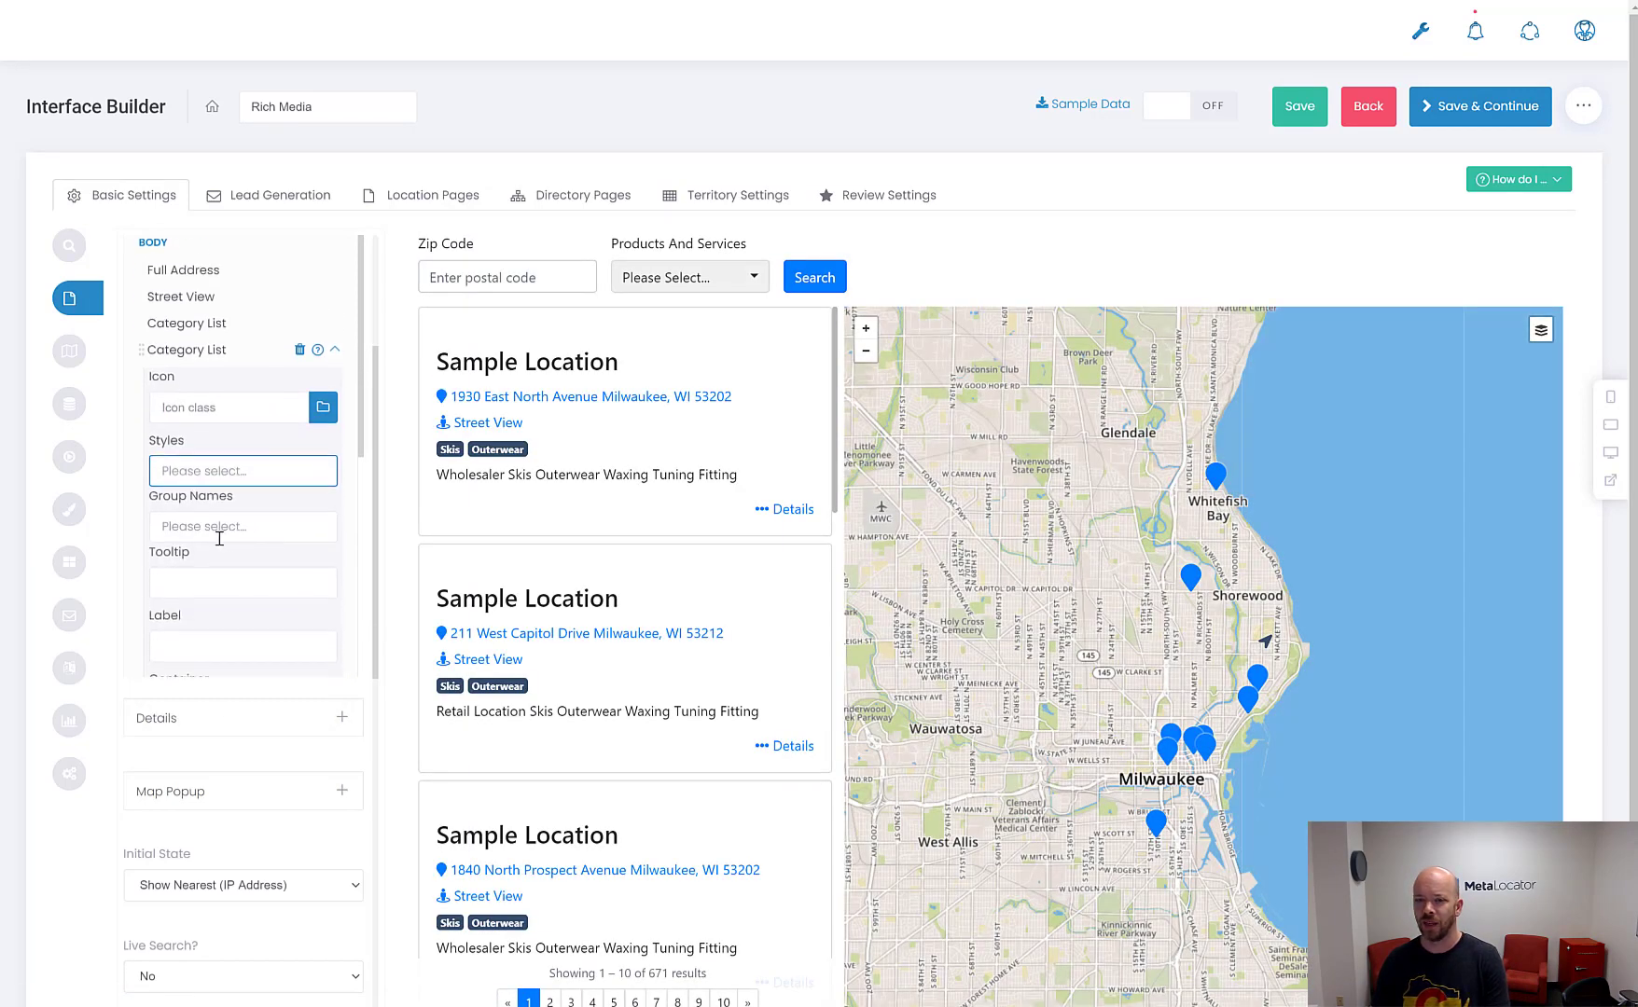
Limit the second Category List field to the Services group and set its label to Services
click(224, 528)
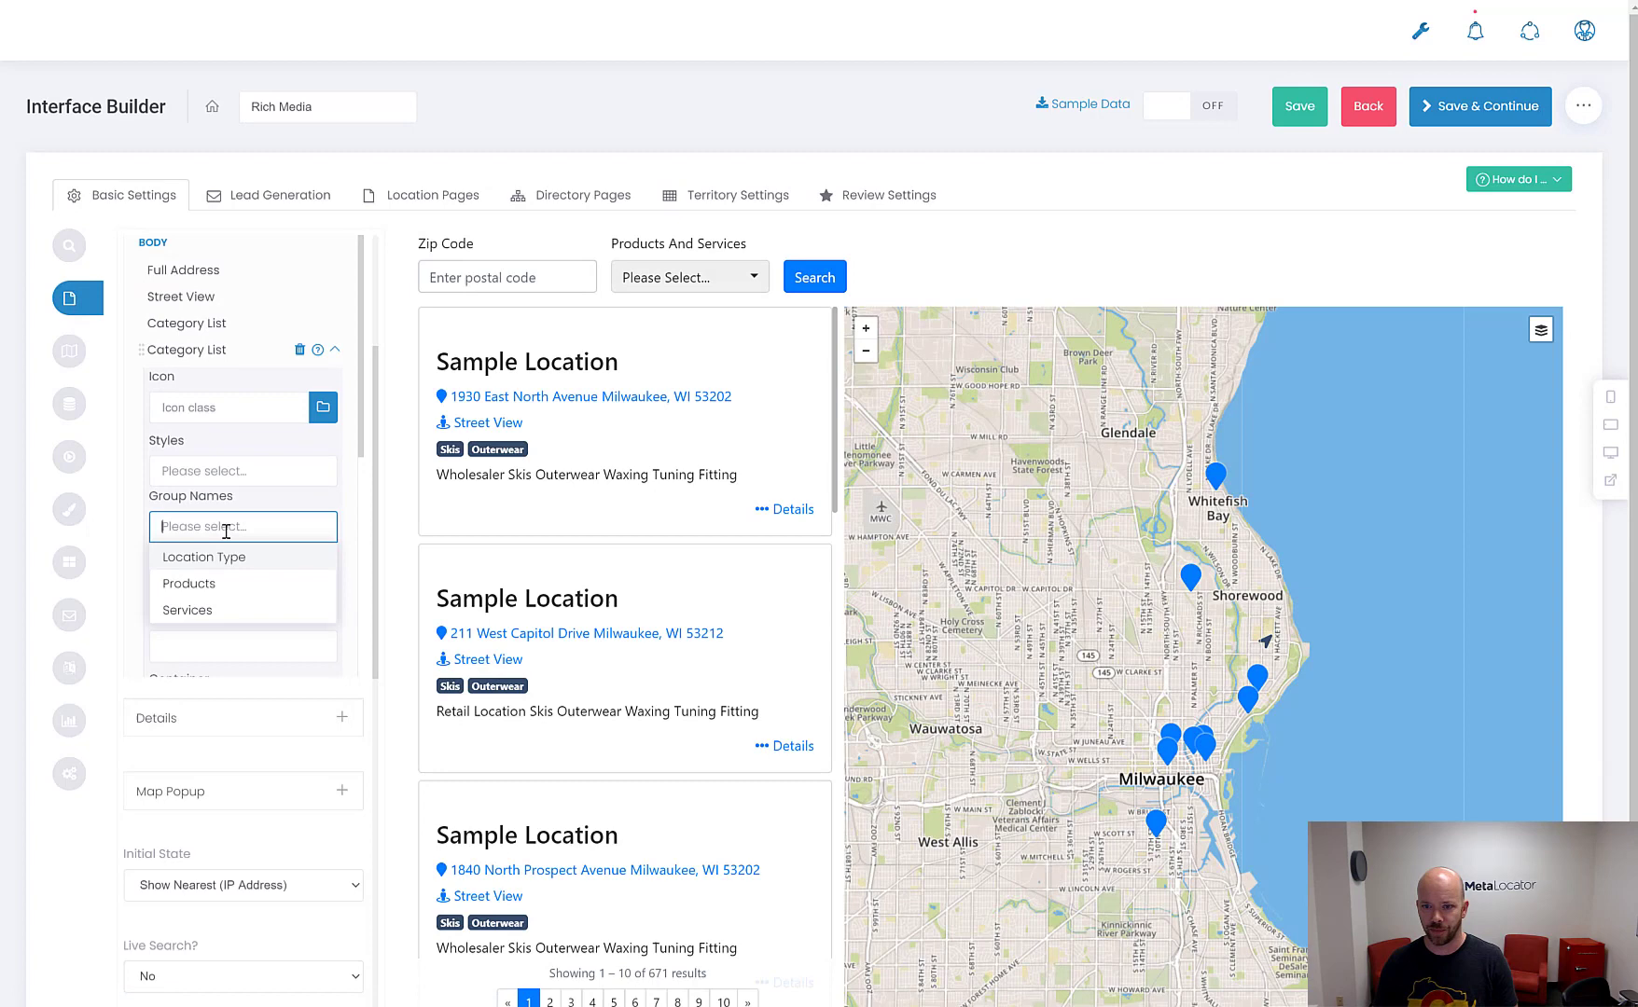
click(191, 610)
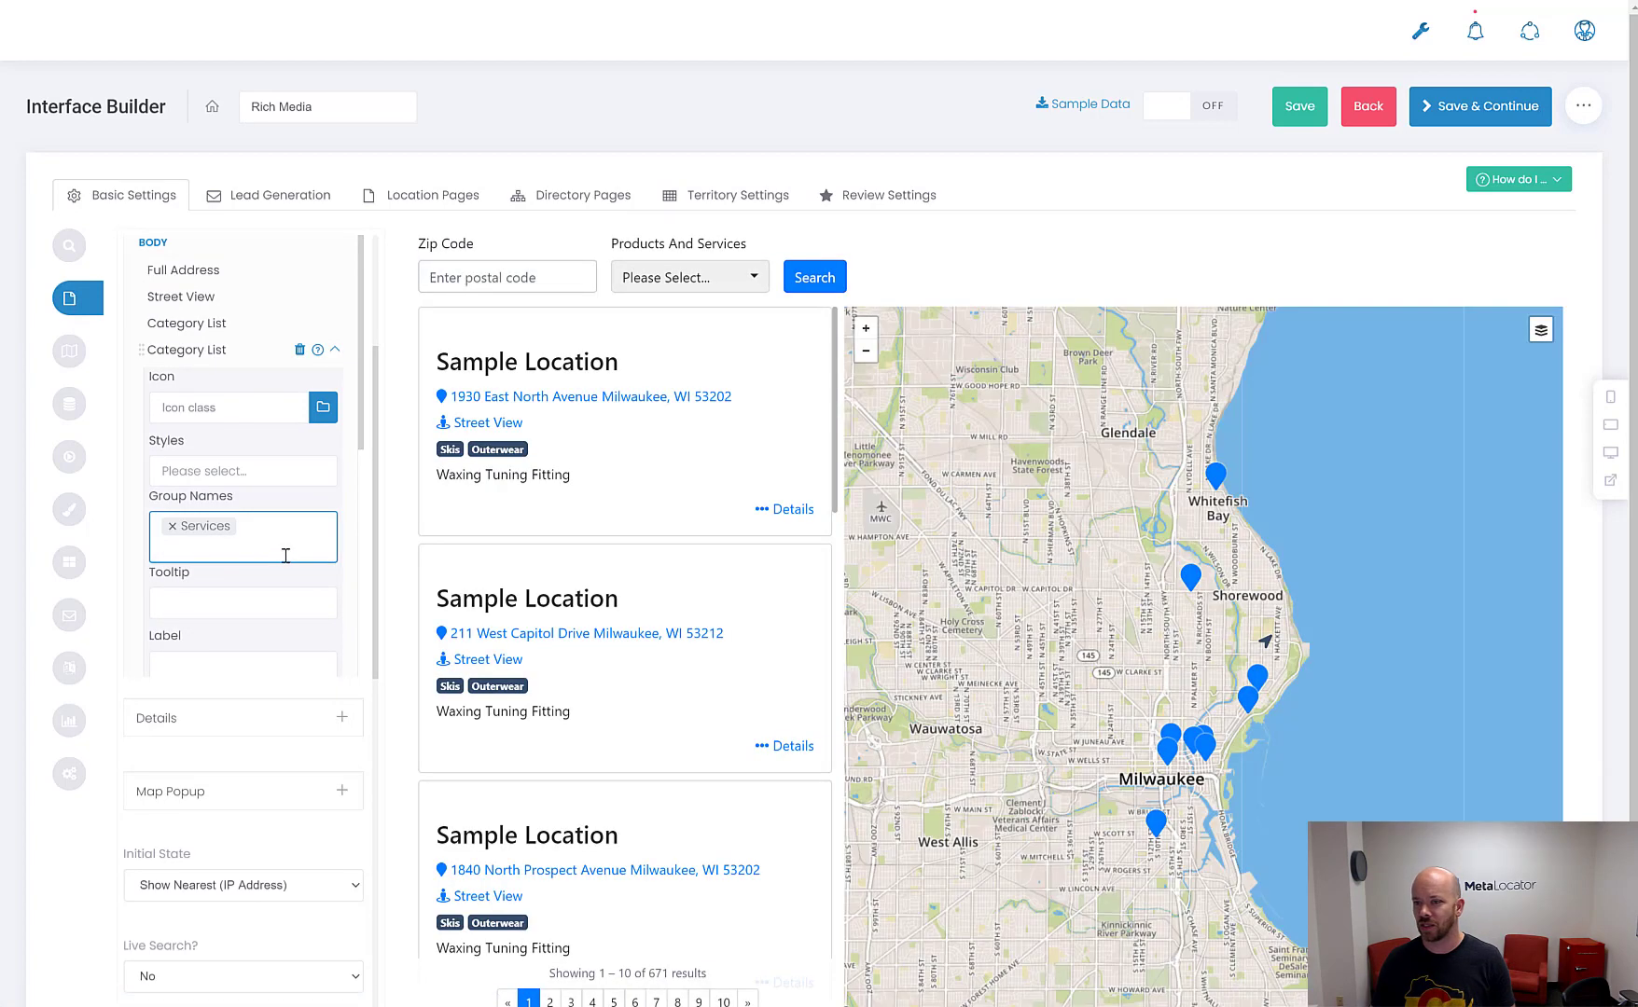
click(254, 471)
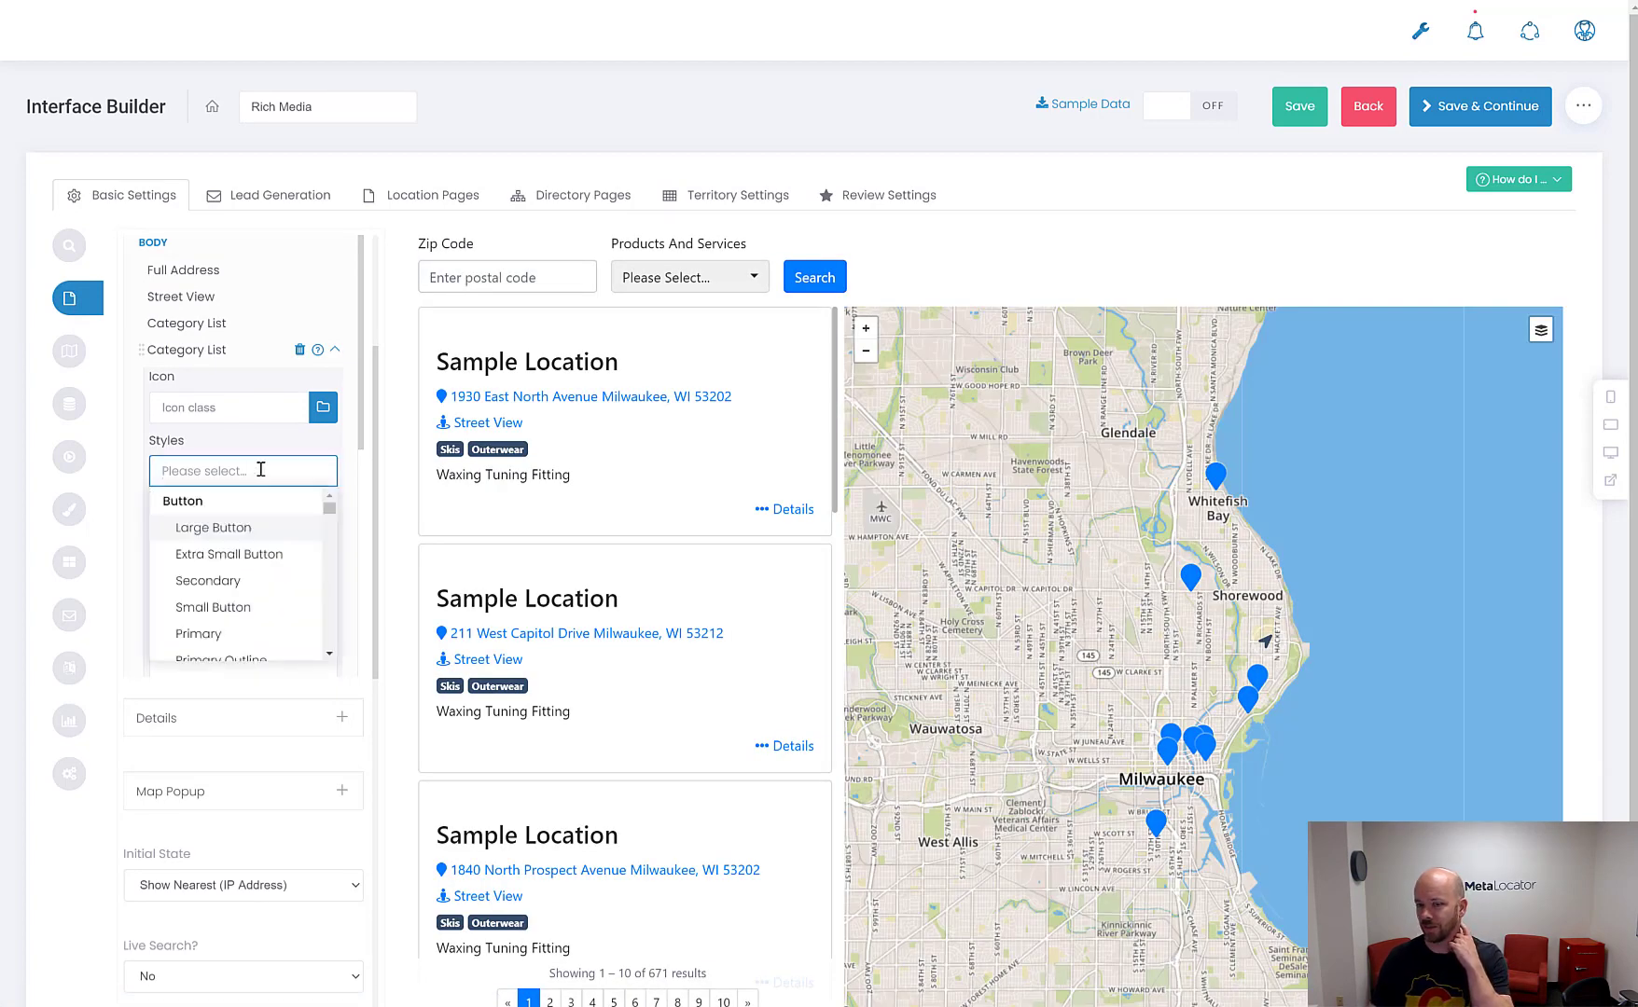
click(297, 480)
scroll(276, 594, down, 1)
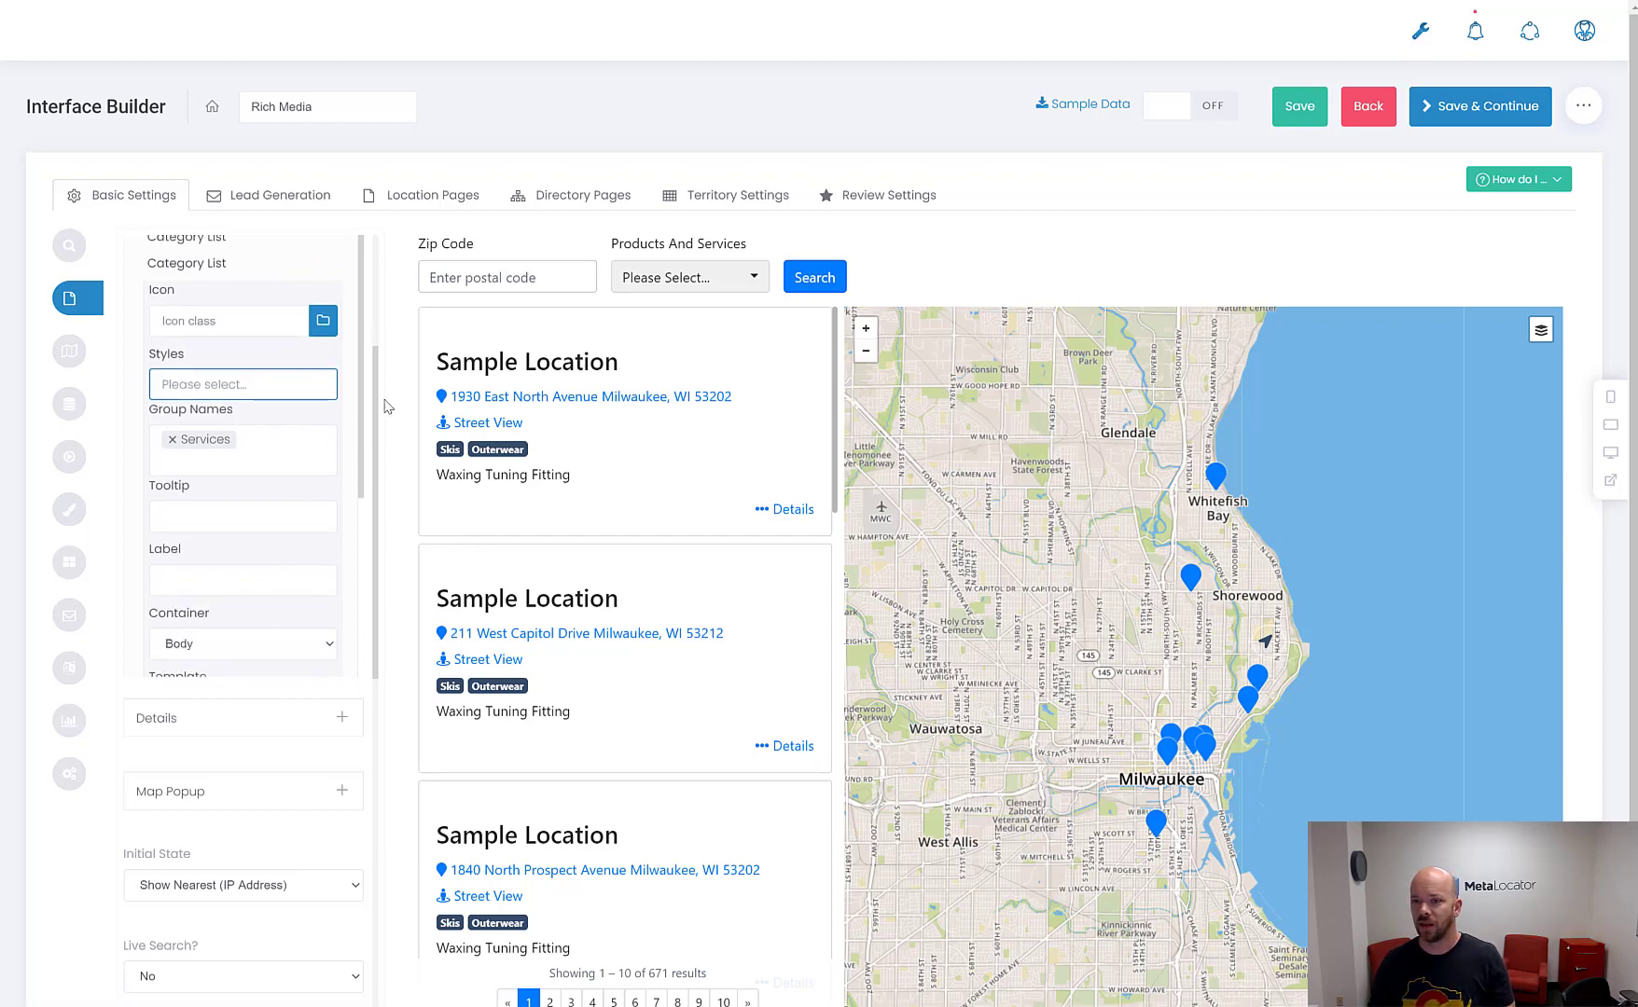
scroll(331, 415, up, 1)
scroll(219, 576, down, 1)
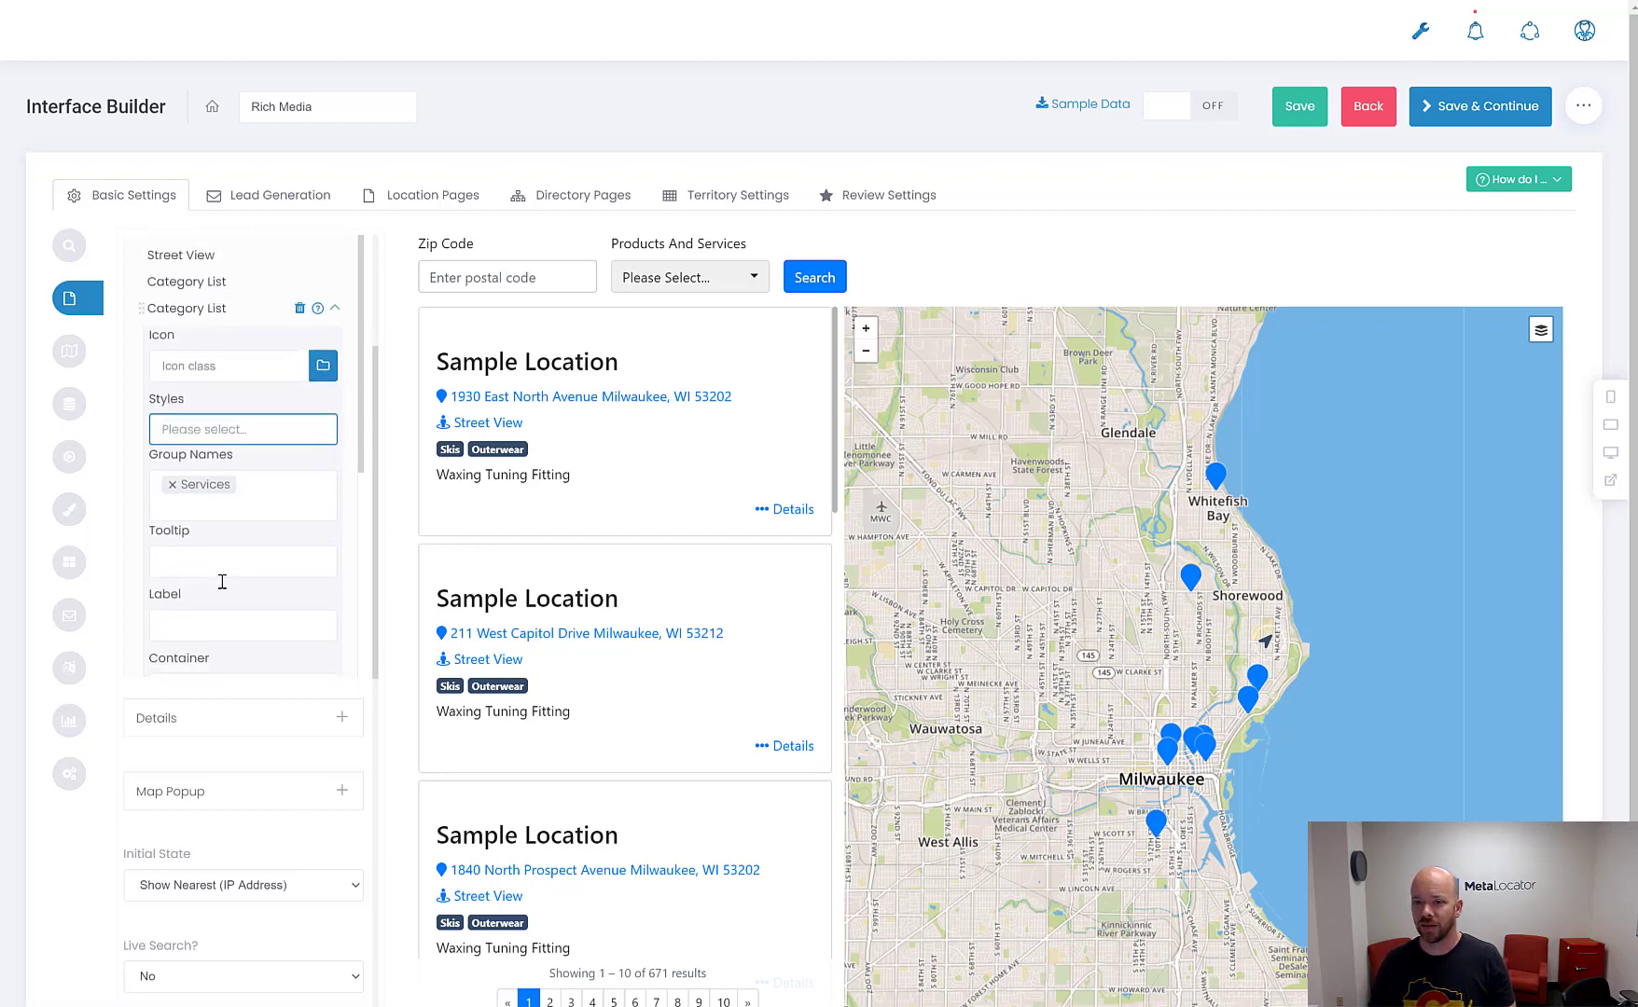
click(217, 574)
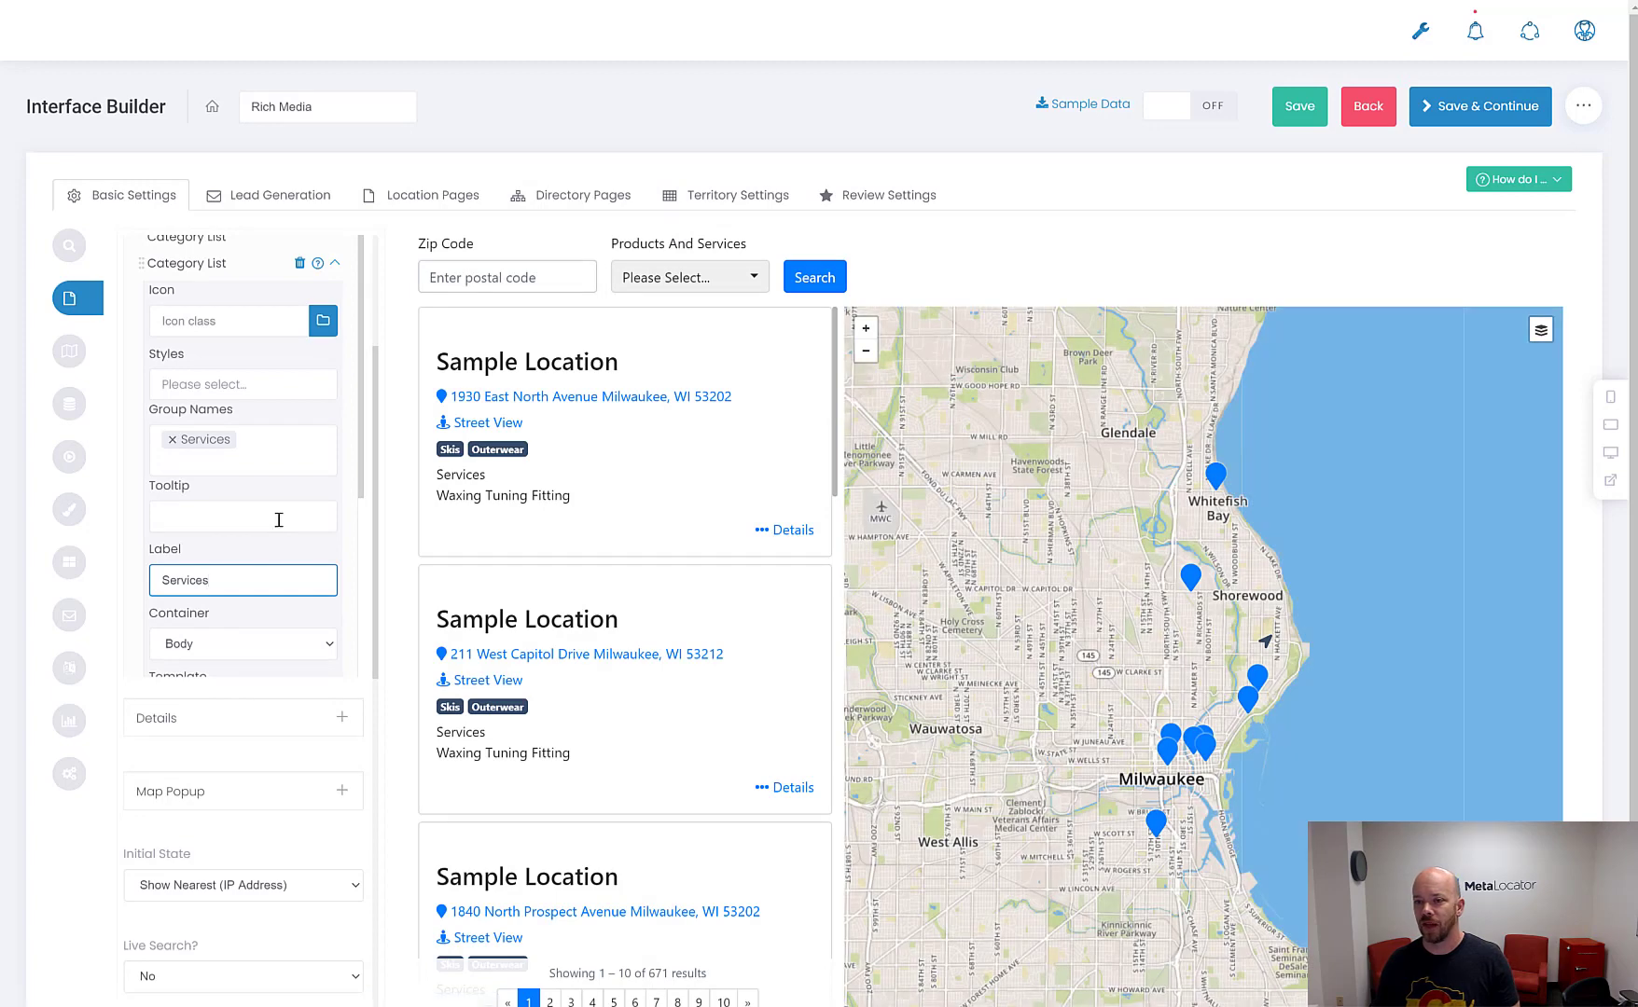
Set the second Category List field's tooltip to "These are the services available at this location" and preview it on the first result
click(276, 519)
text(These are the)
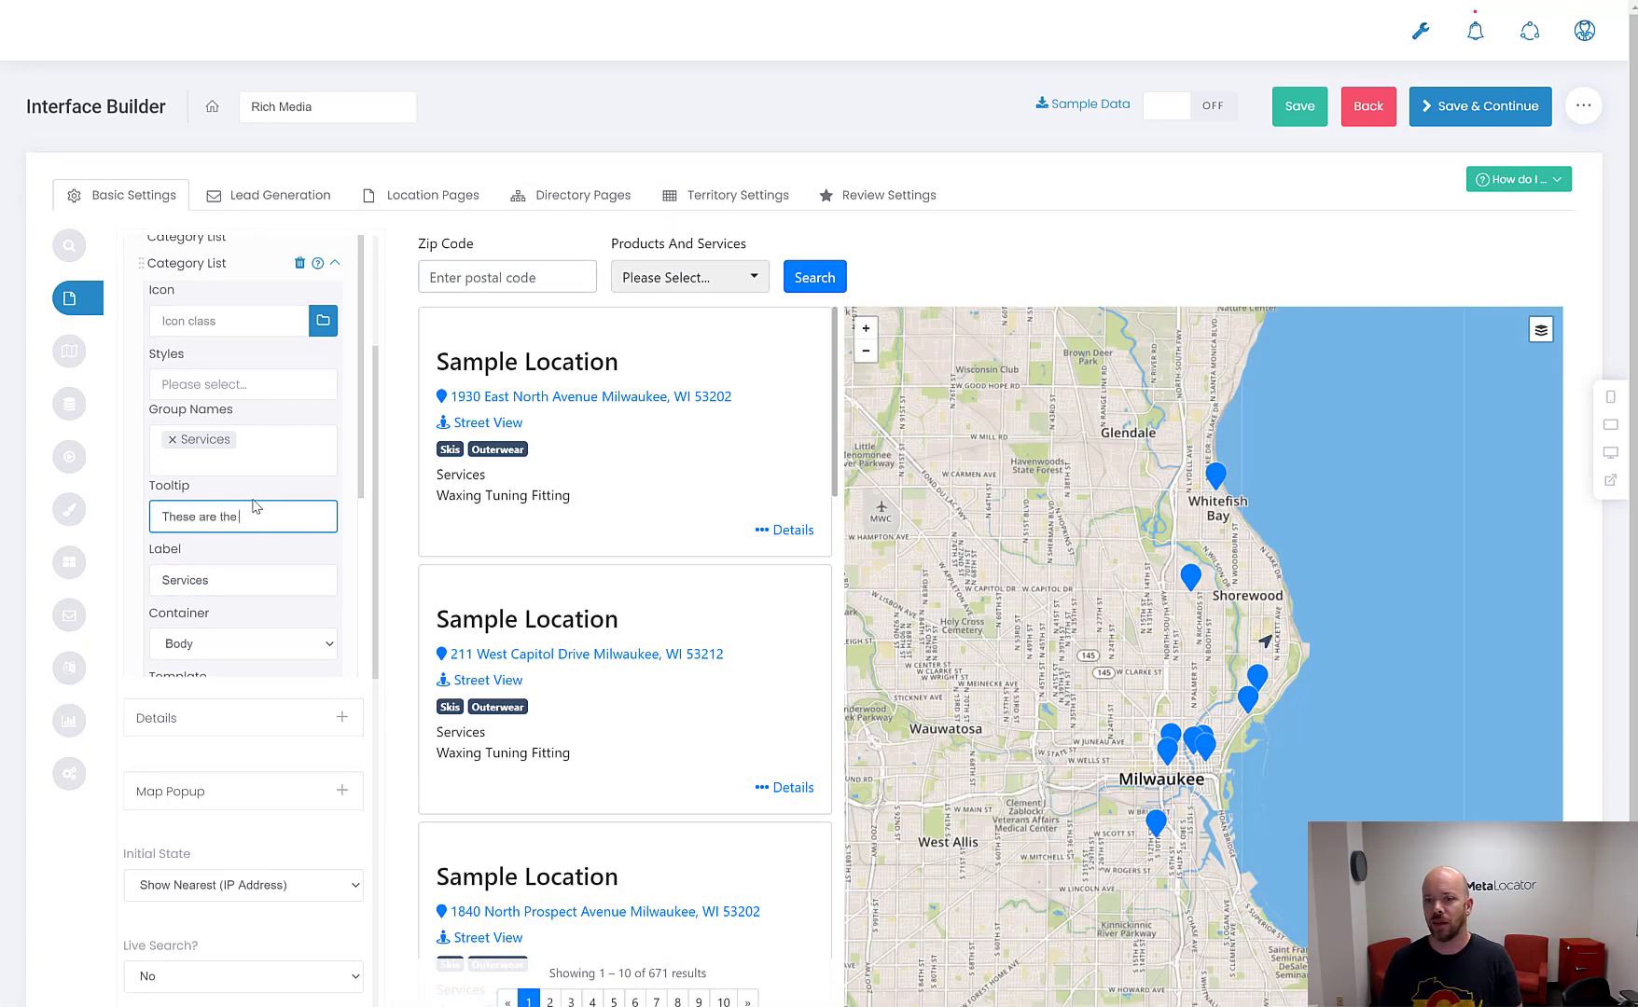
text( services available at this )
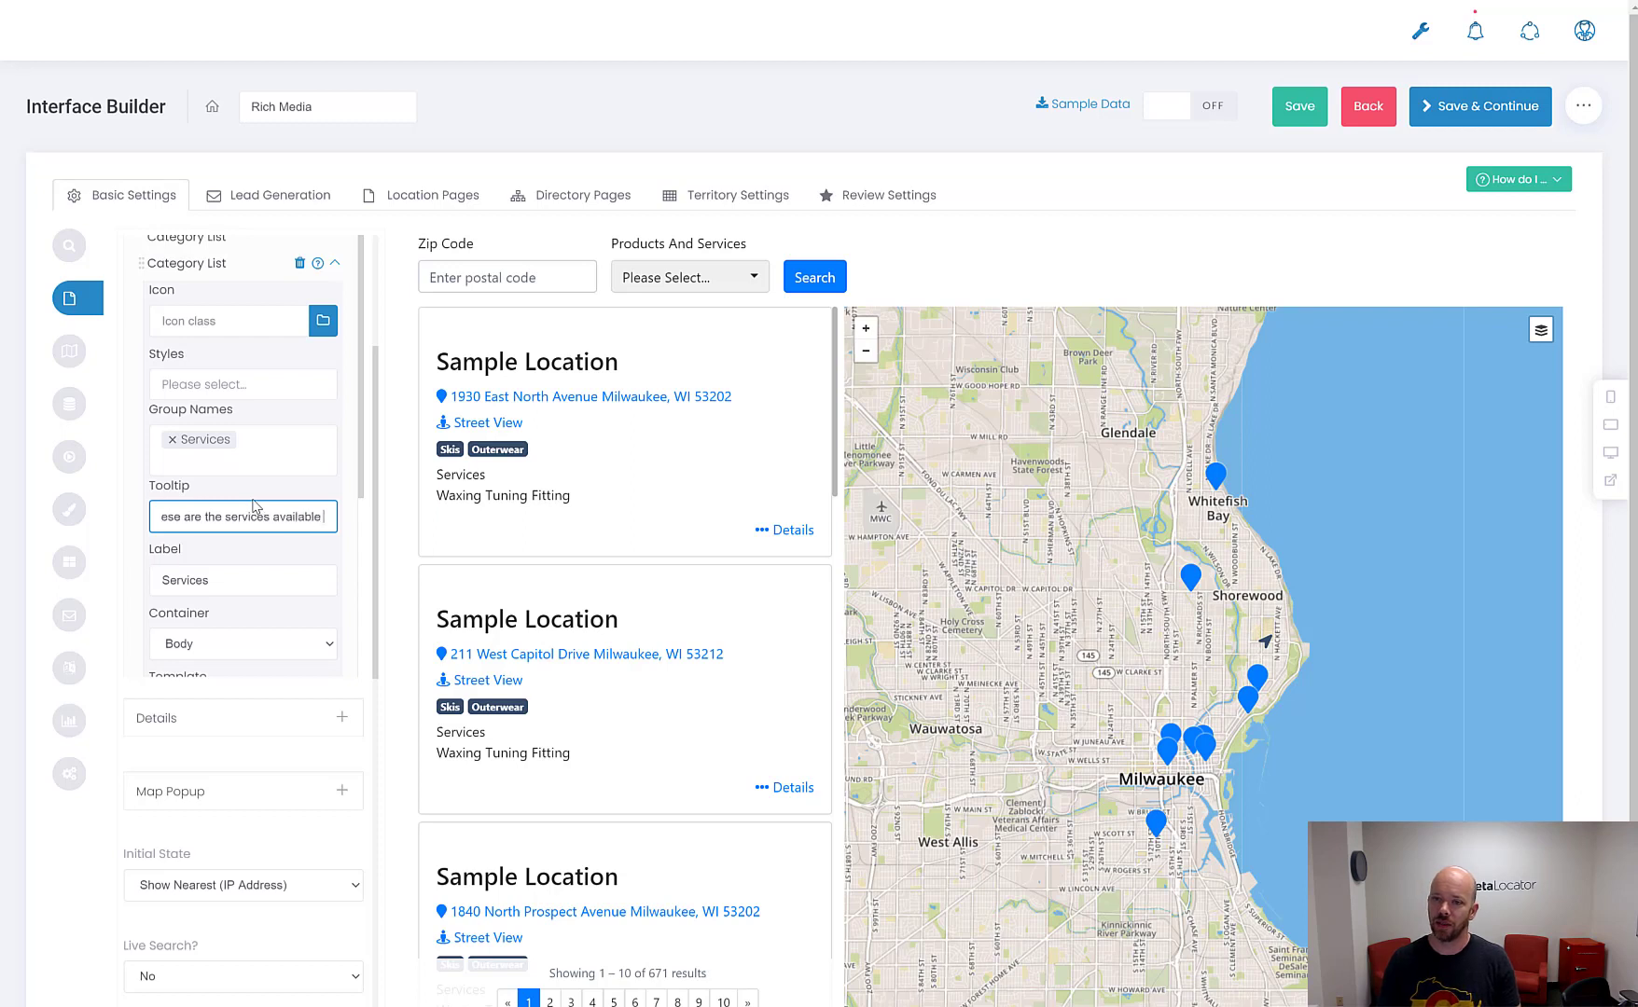
text(location)
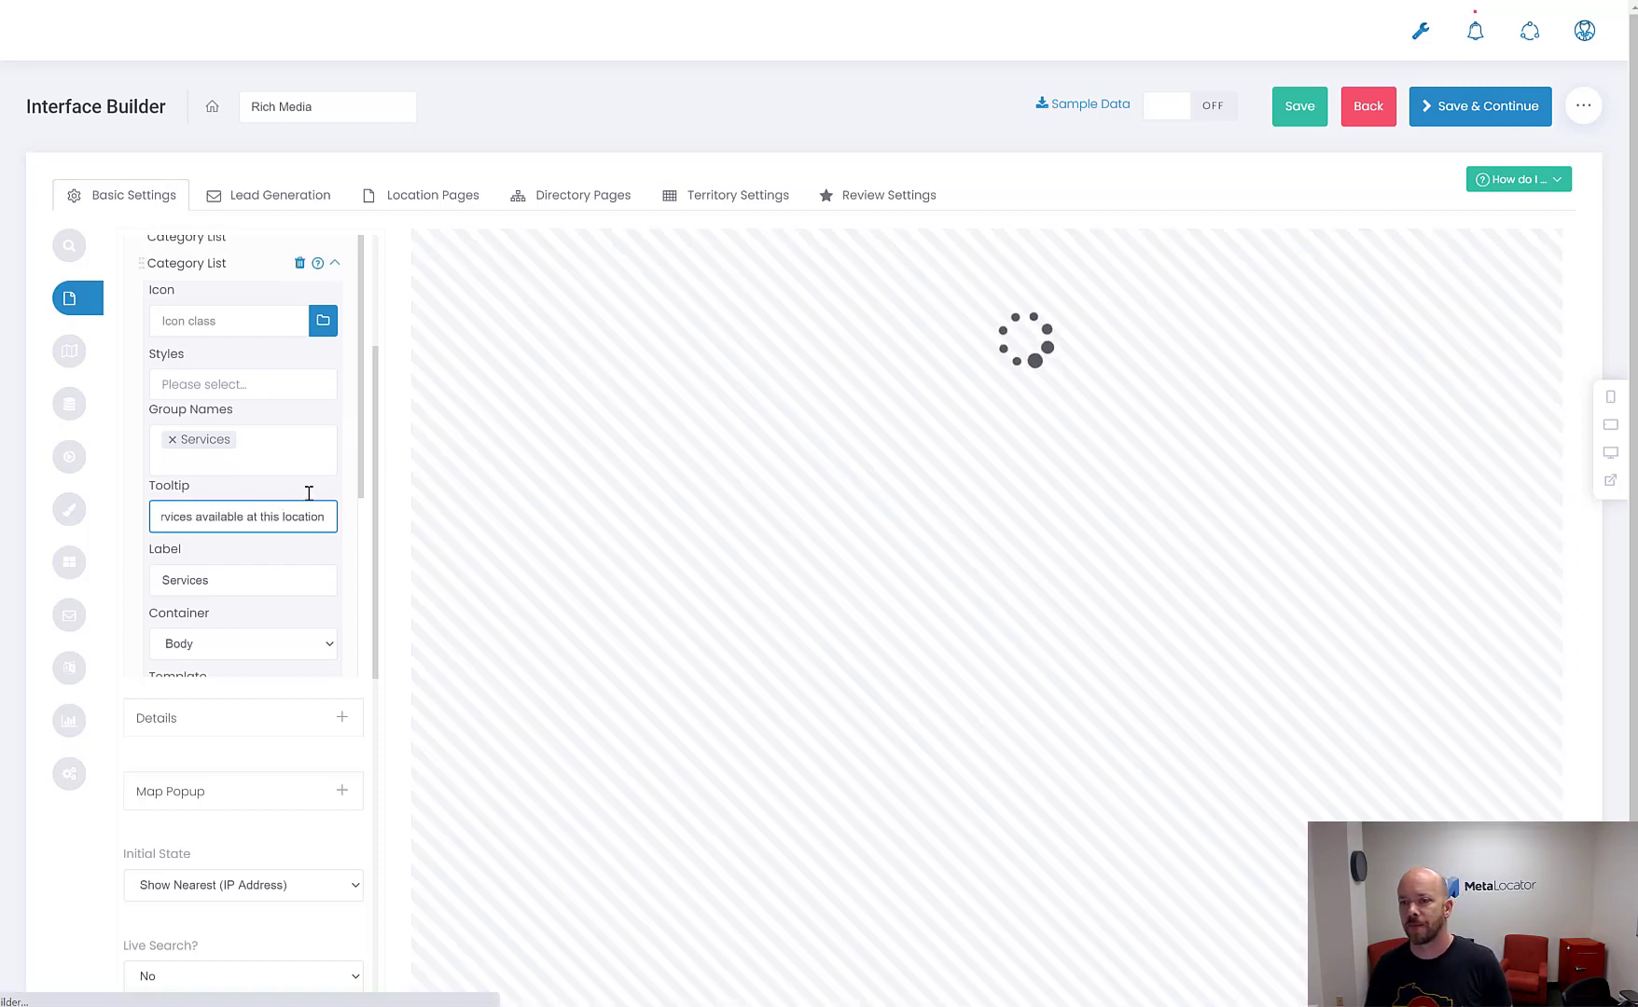
mouse_move(496, 511)
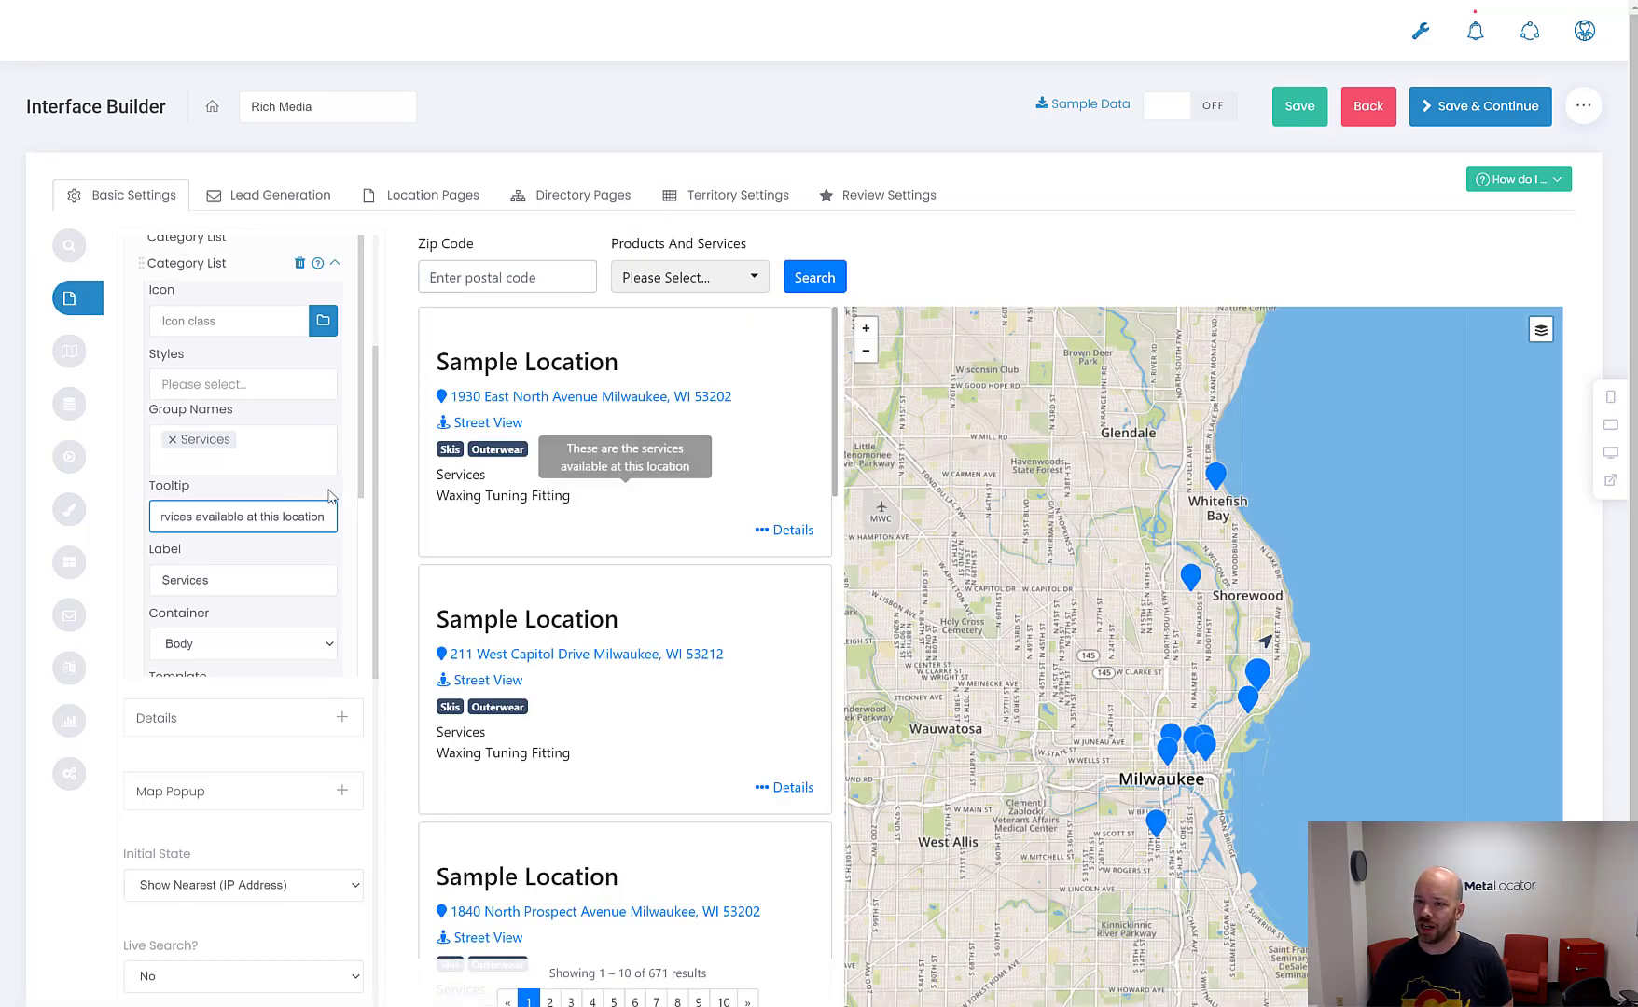
Try the Info Text style on the second Category List field, and remove it again
scroll(267, 540, up, 1)
scroll(267, 540, up, 1)
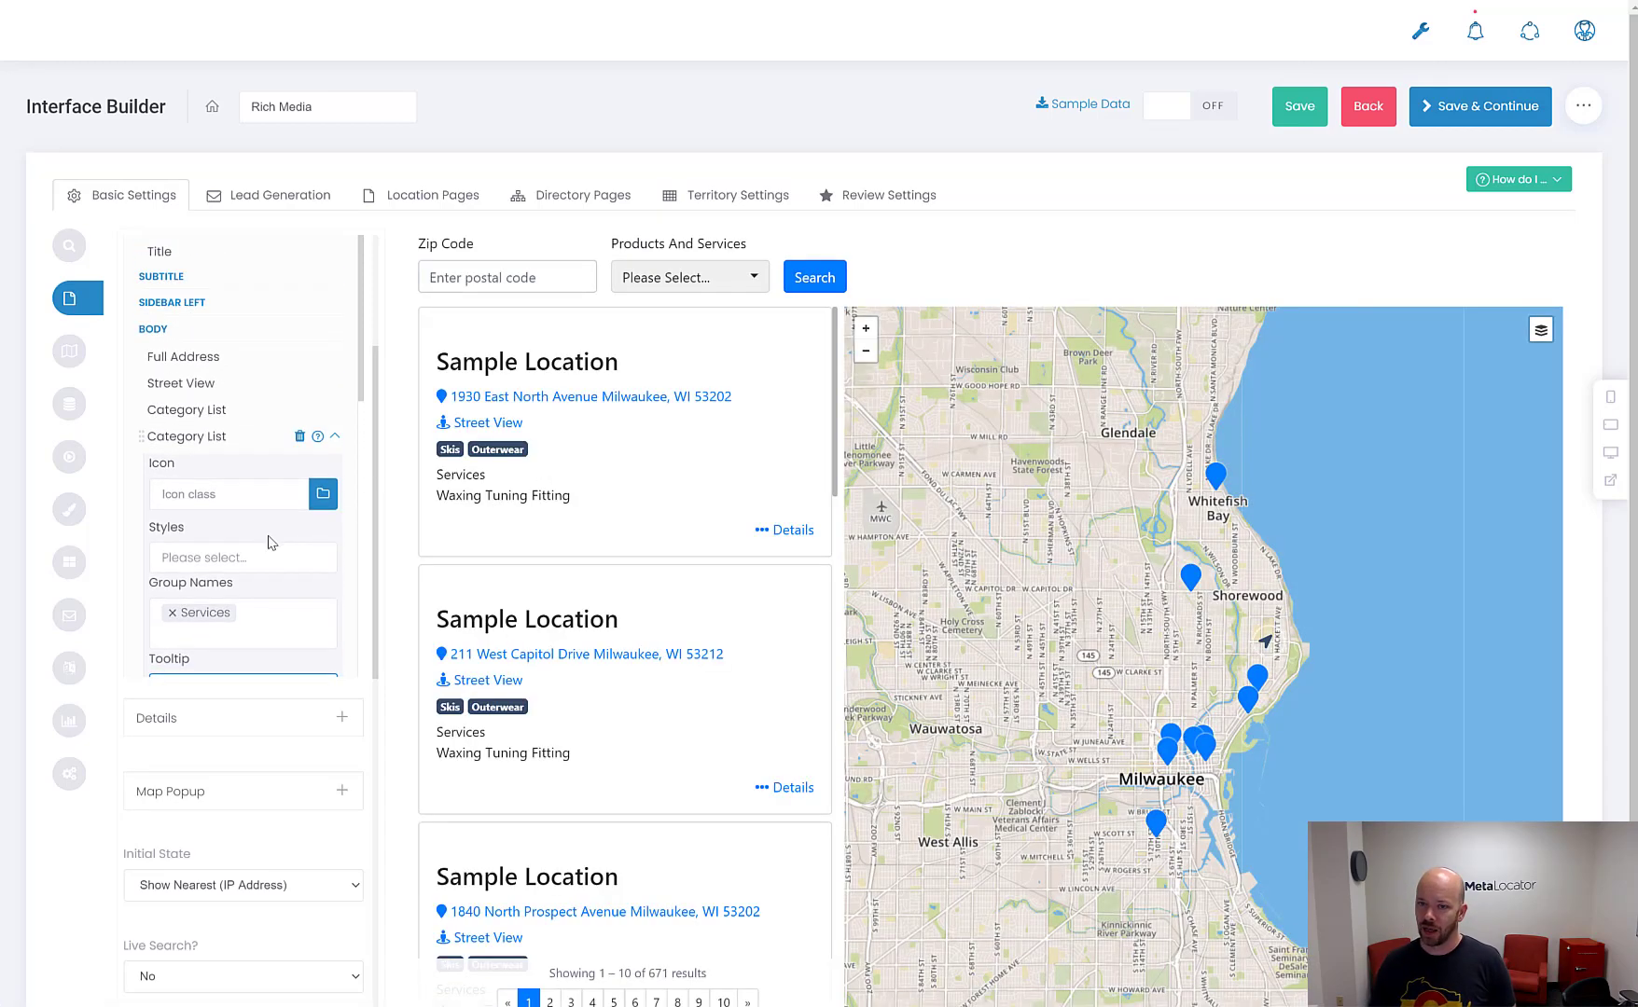
scroll(212, 500, down, 2)
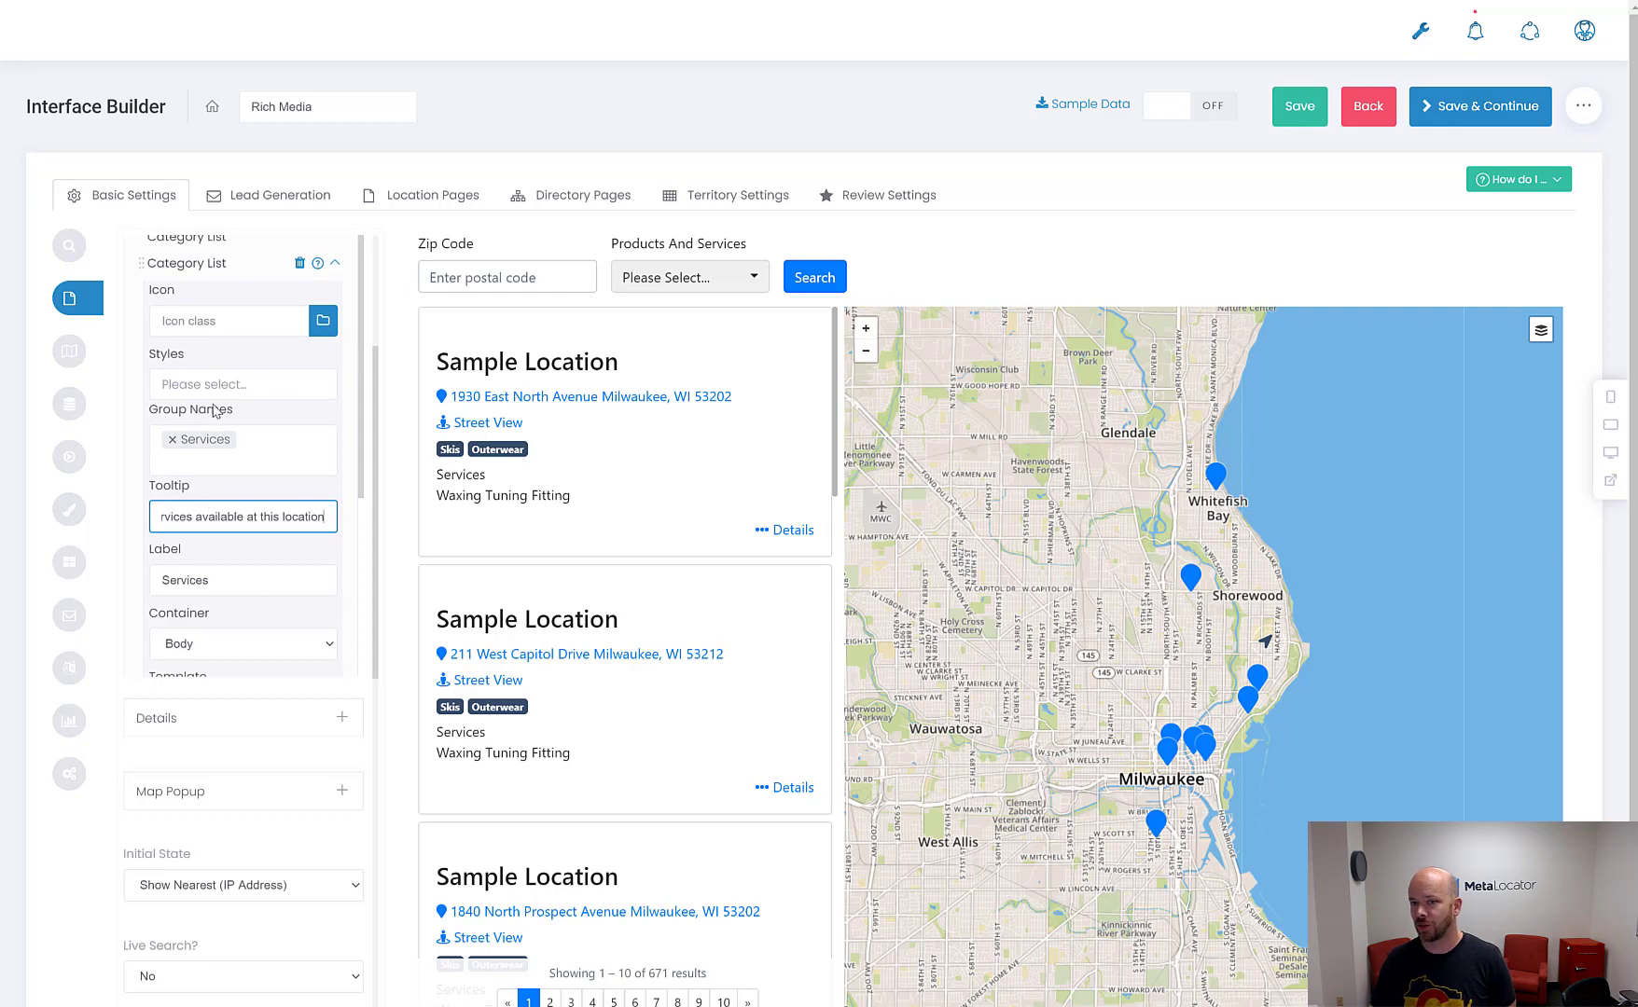
click(233, 382)
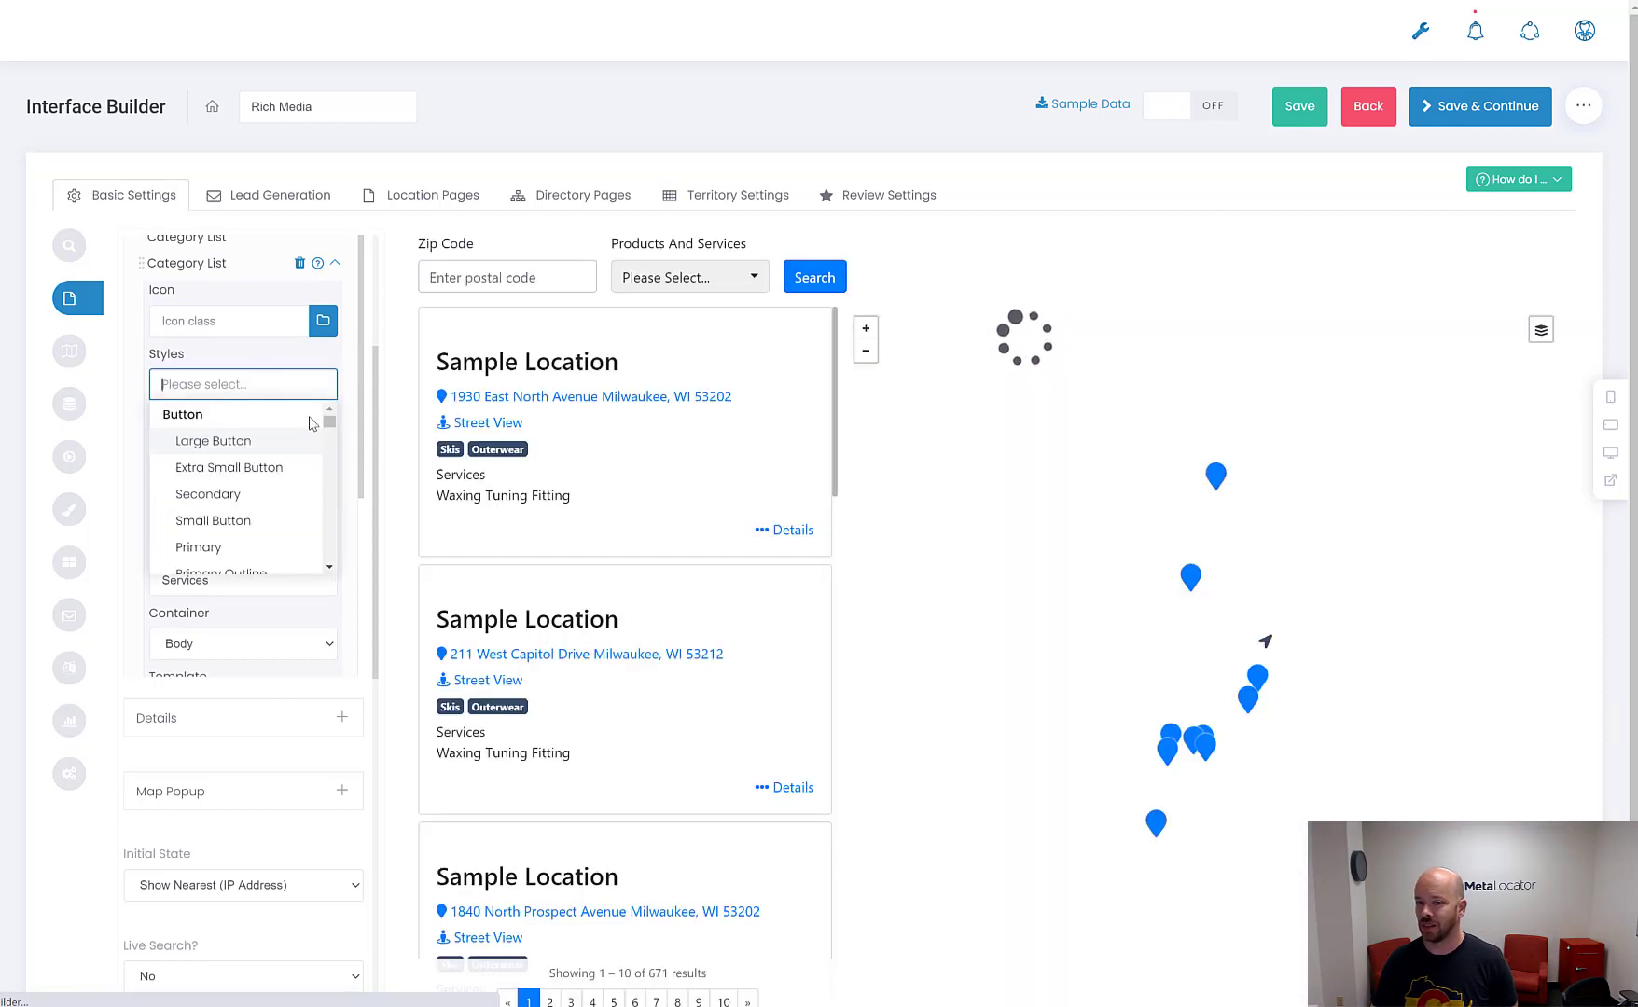
drag(330, 426, 329, 486)
click(224, 552)
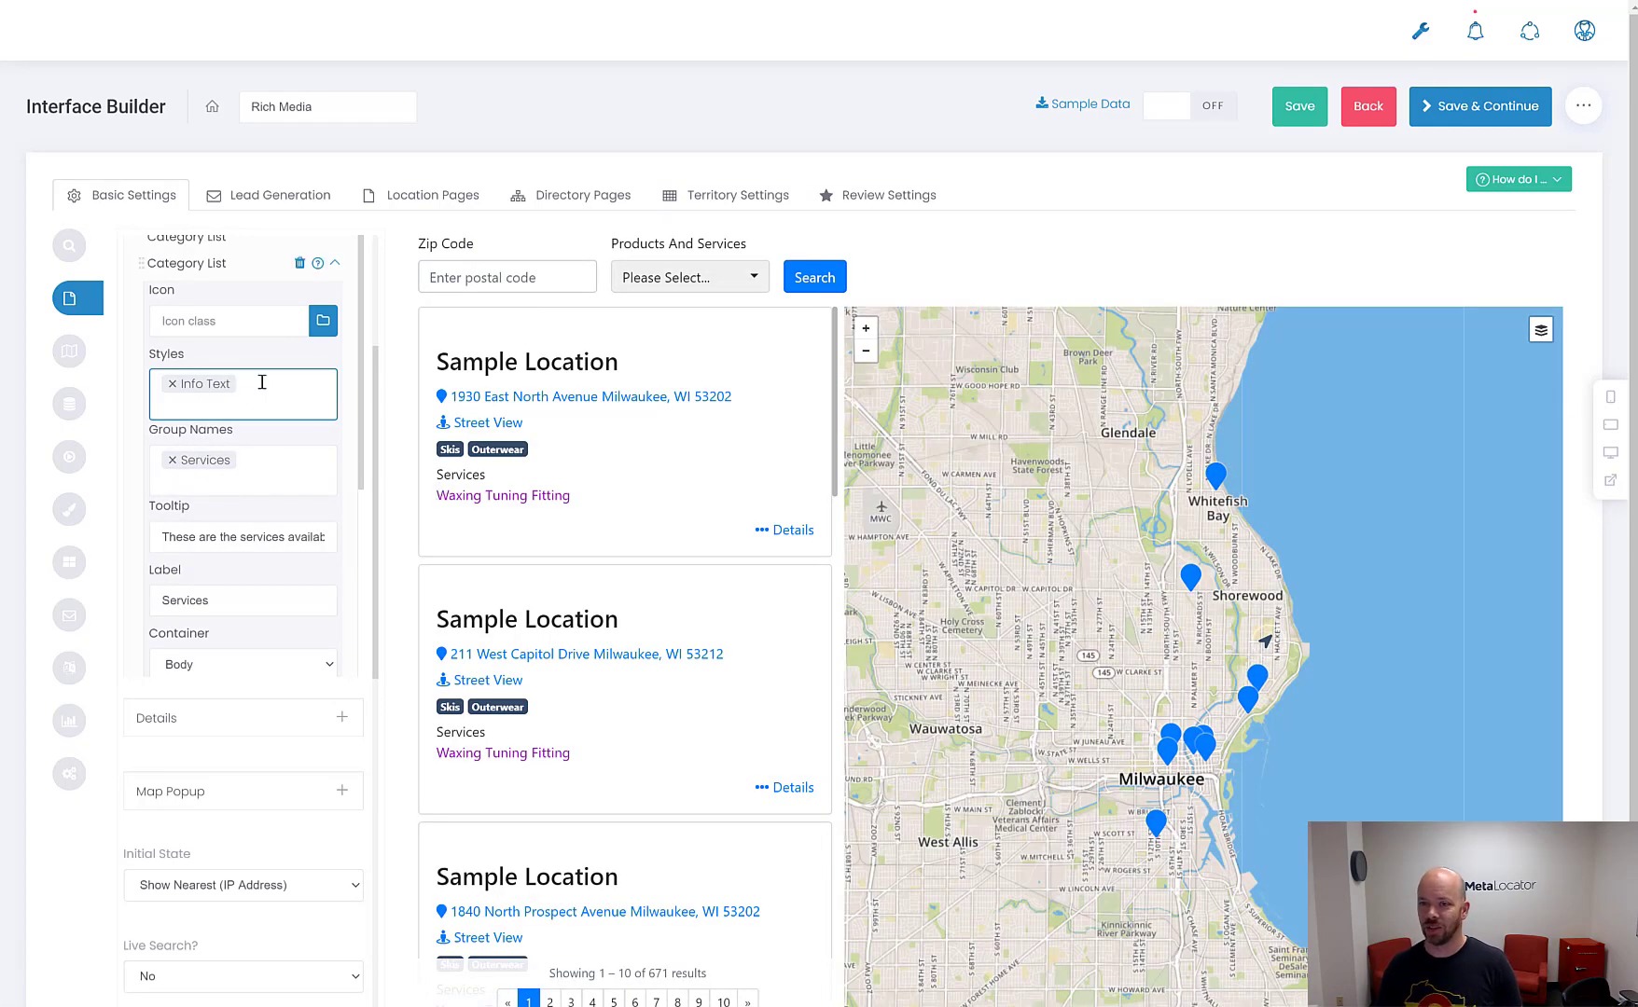
click(173, 390)
click(172, 384)
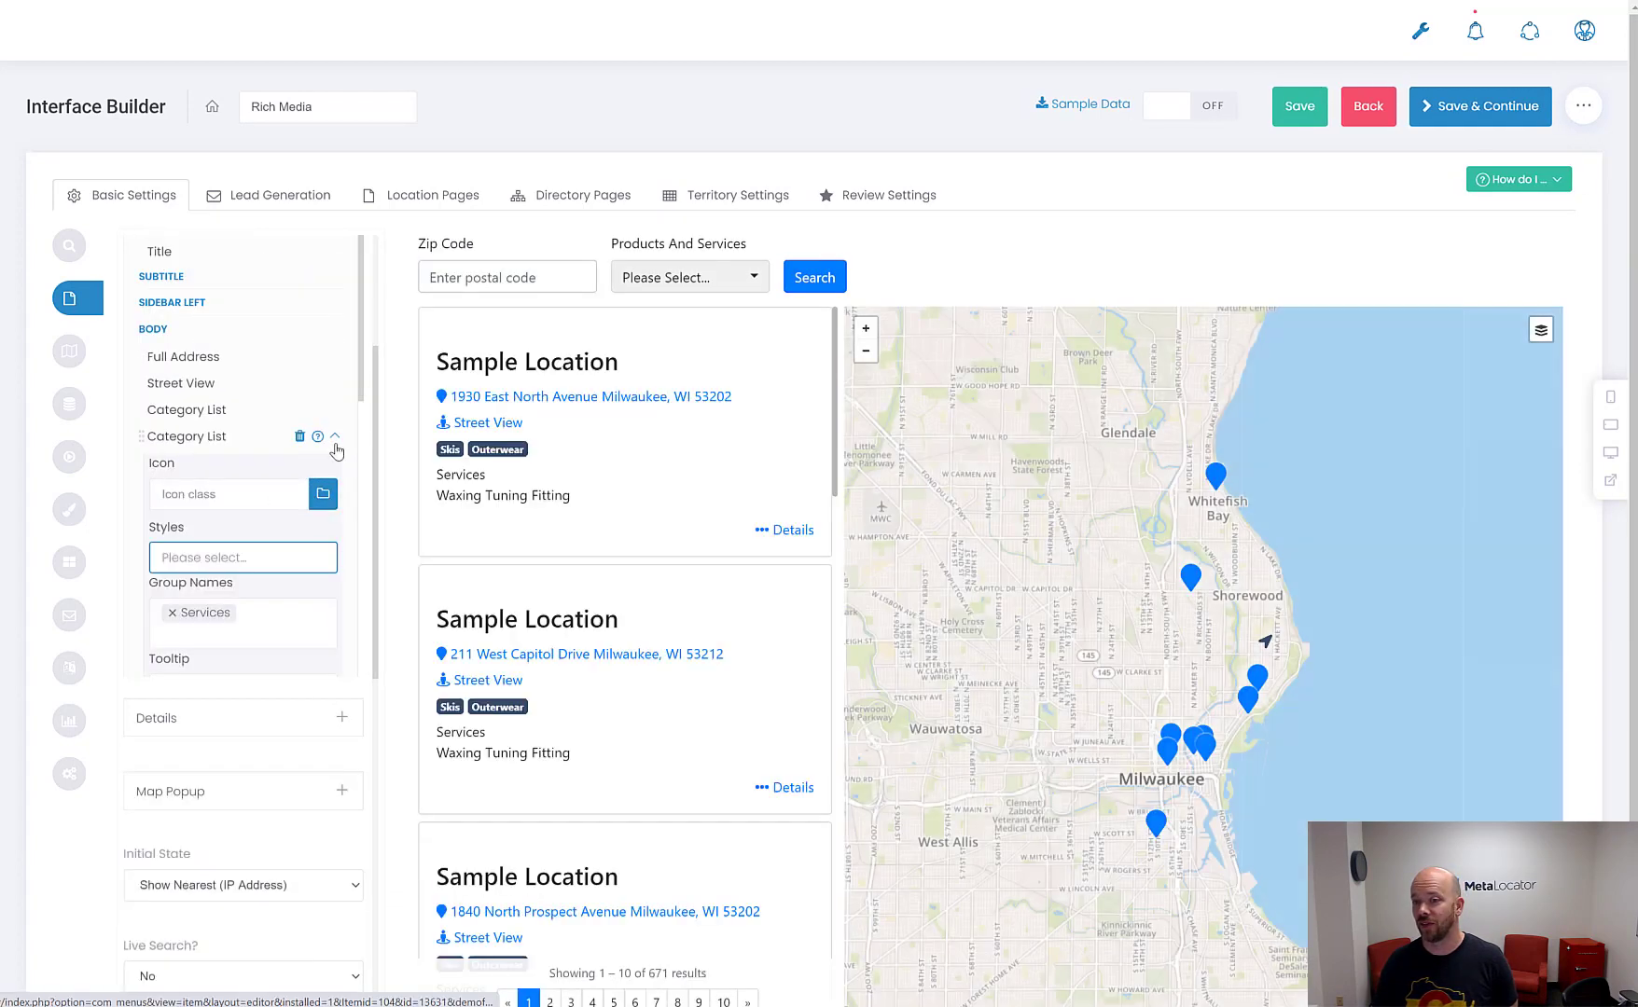
Collapse the second Category List field's settings in the List template
click(333, 436)
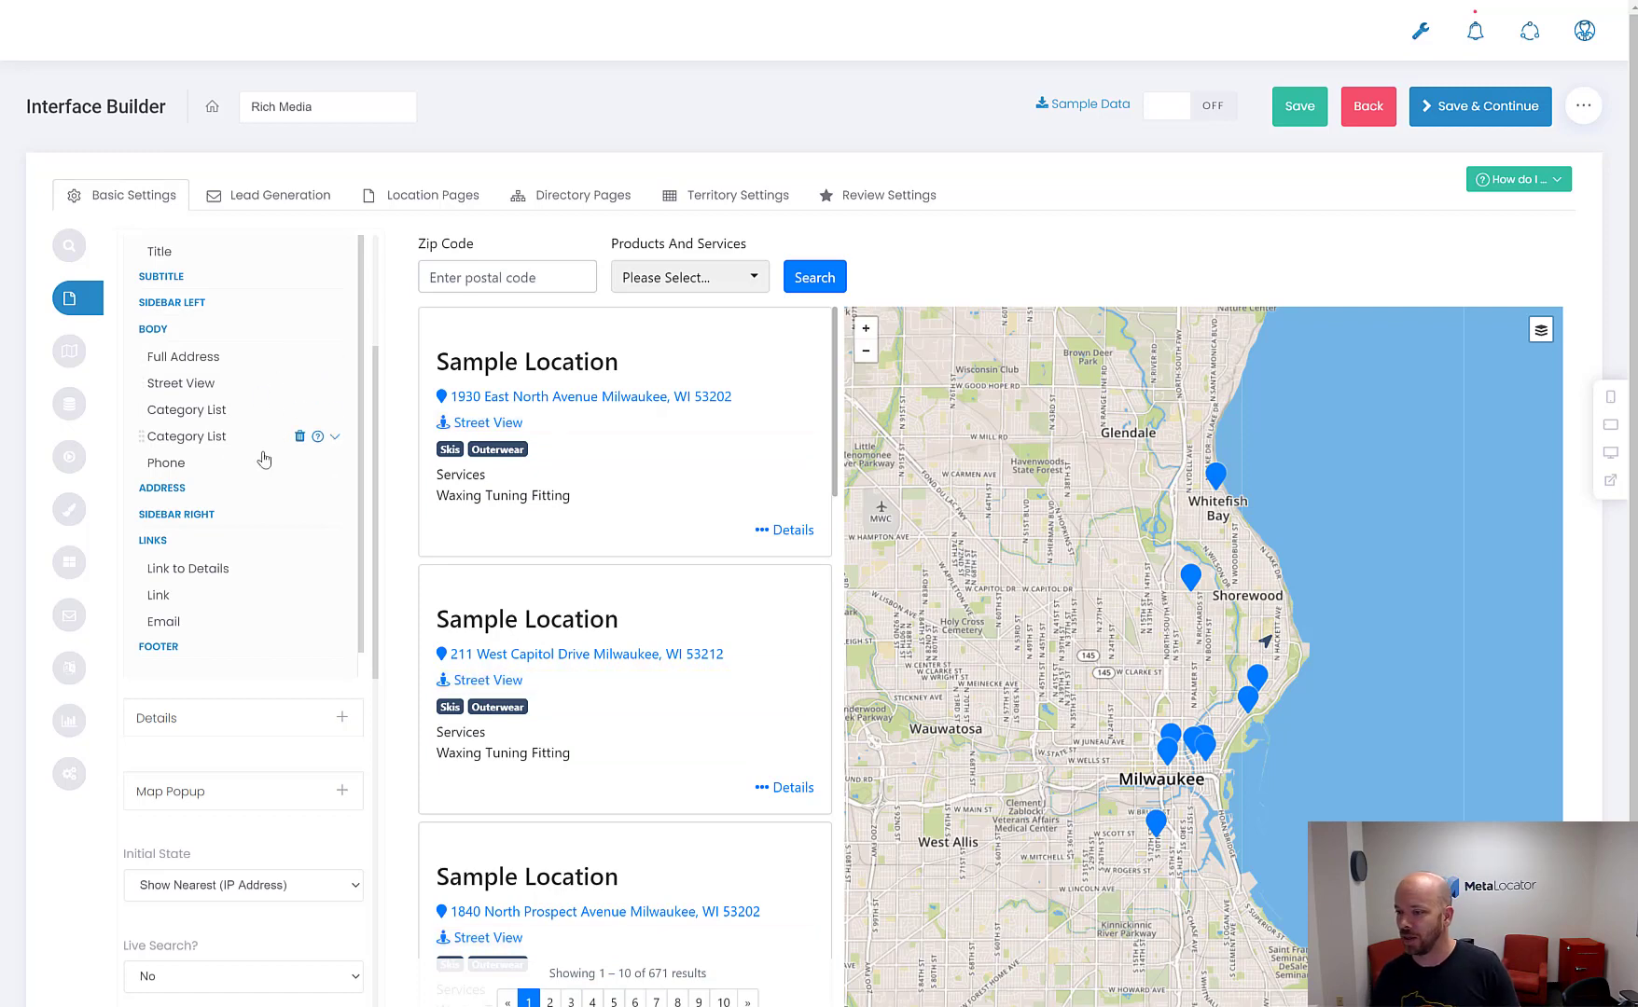
scroll(256, 431, up, 4)
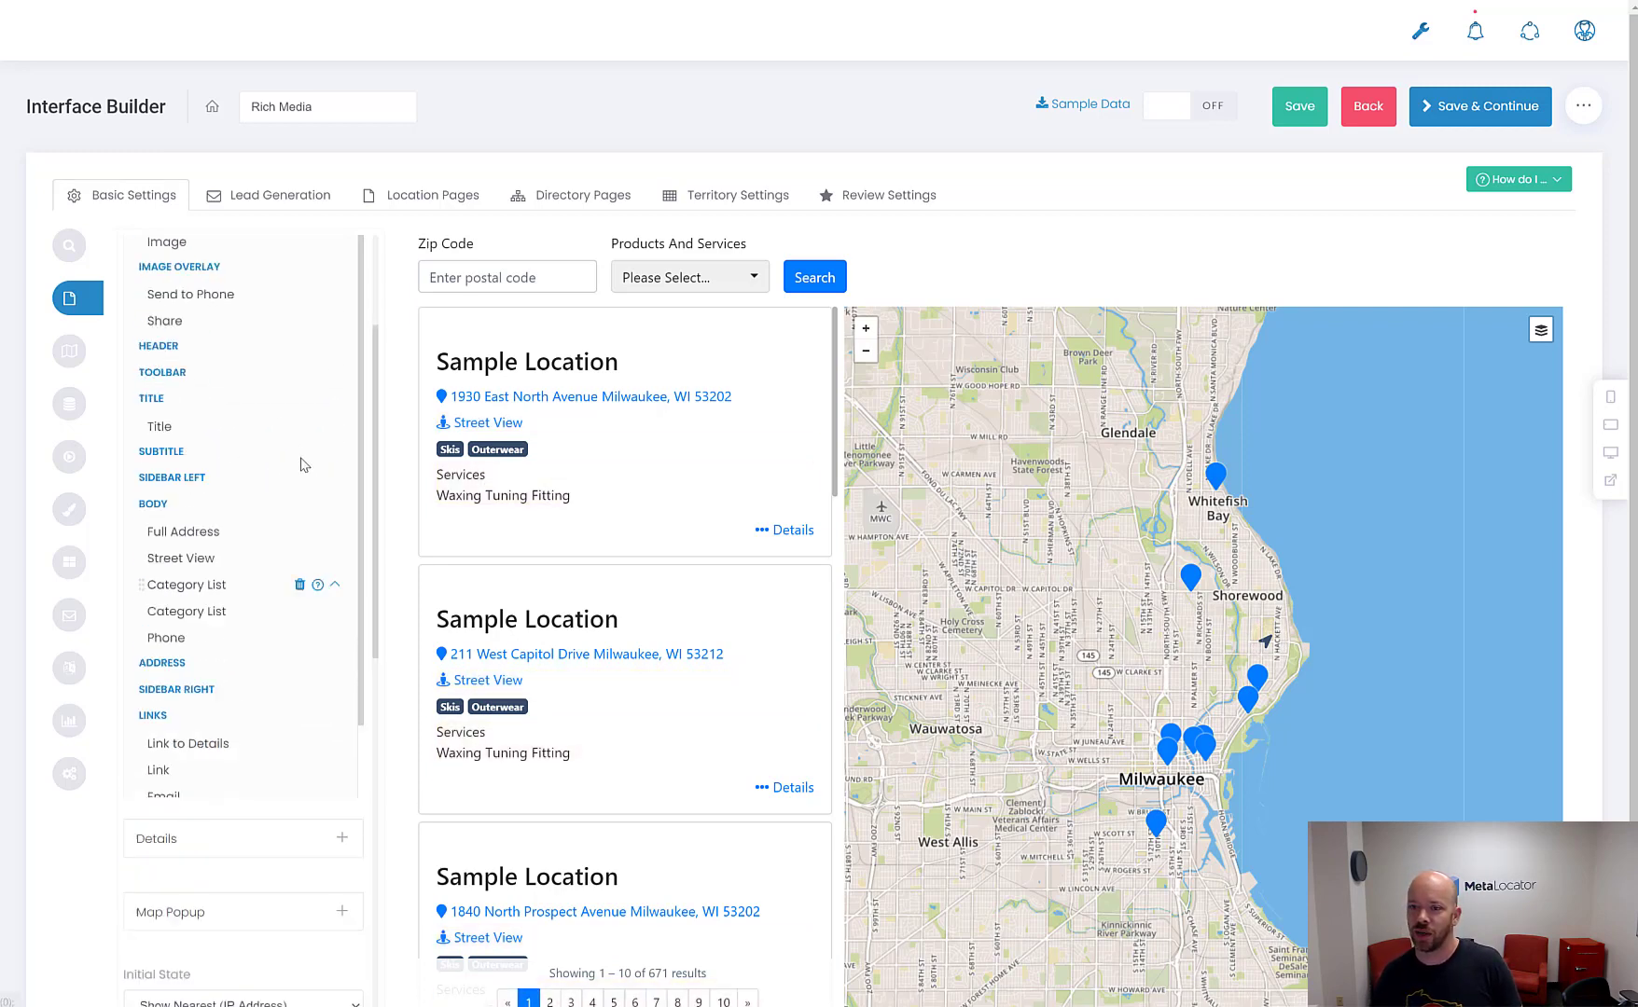
mouse_move(313, 459)
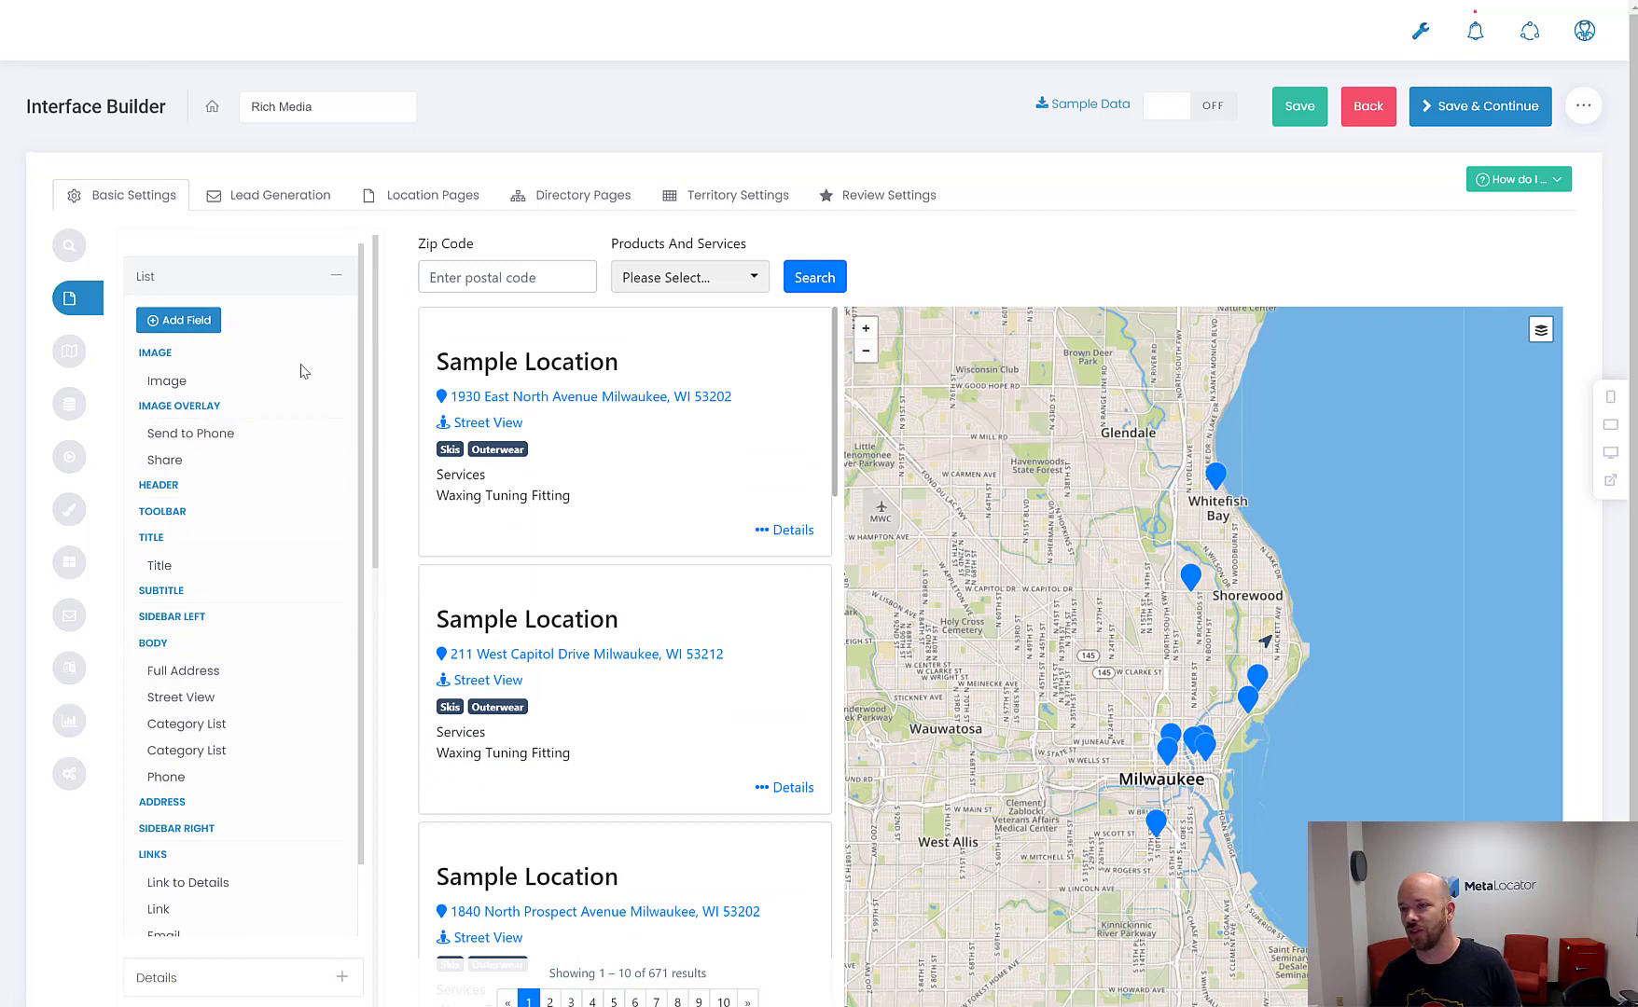